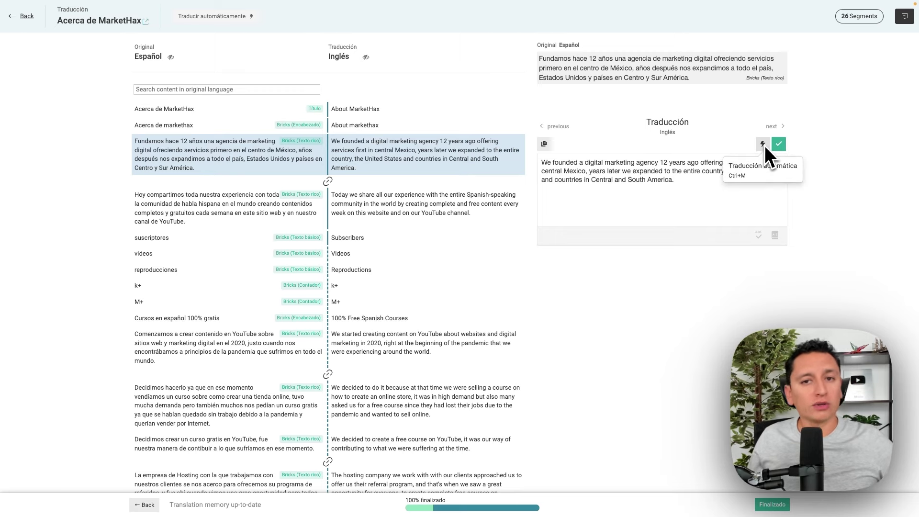
- Review the Spanish segments of the Acerca de MarketHax page against their English translations in the translation editor
{"action": "scroll", "coordinate": [389, 182], "scroll_direction": "down", "scroll_amount": 5}
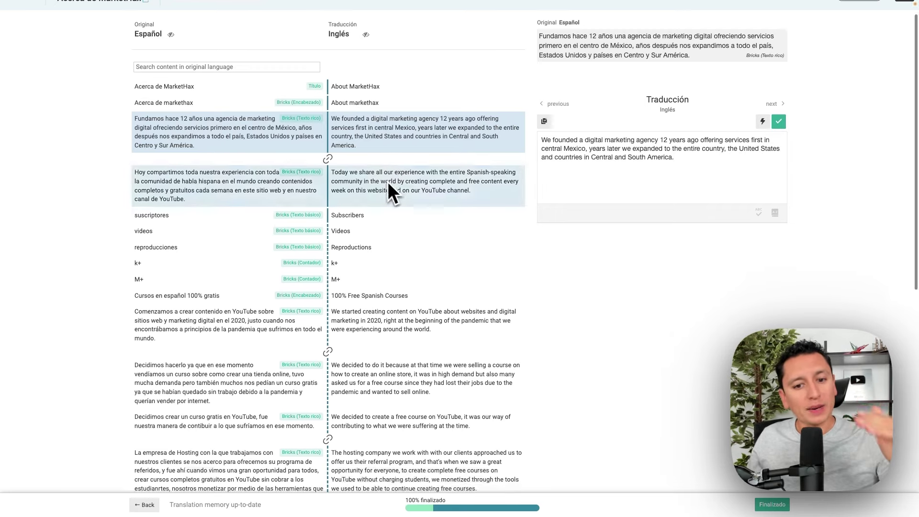
{"action": "scroll", "coordinate": [396, 190], "scroll_direction": "up", "scroll_amount": 8}
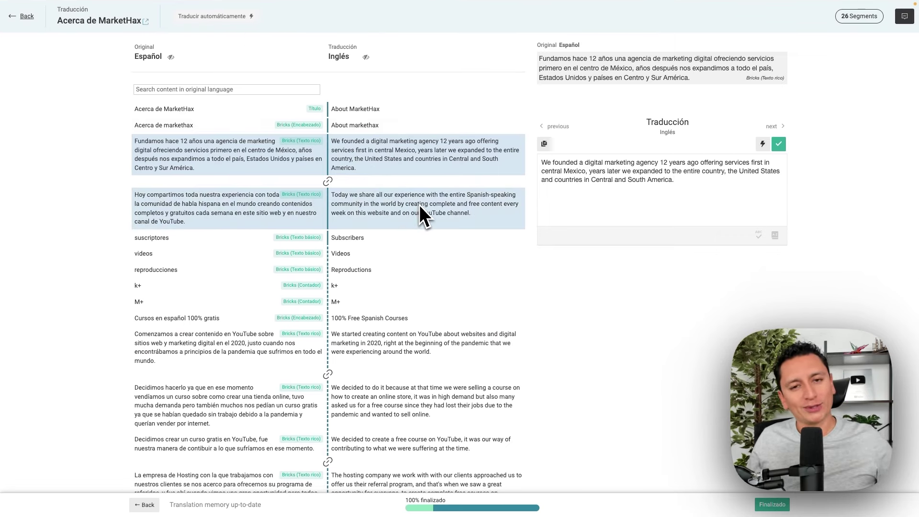
{"action": "scroll", "coordinate": [417, 244], "scroll_direction": "down", "scroll_amount": 8}
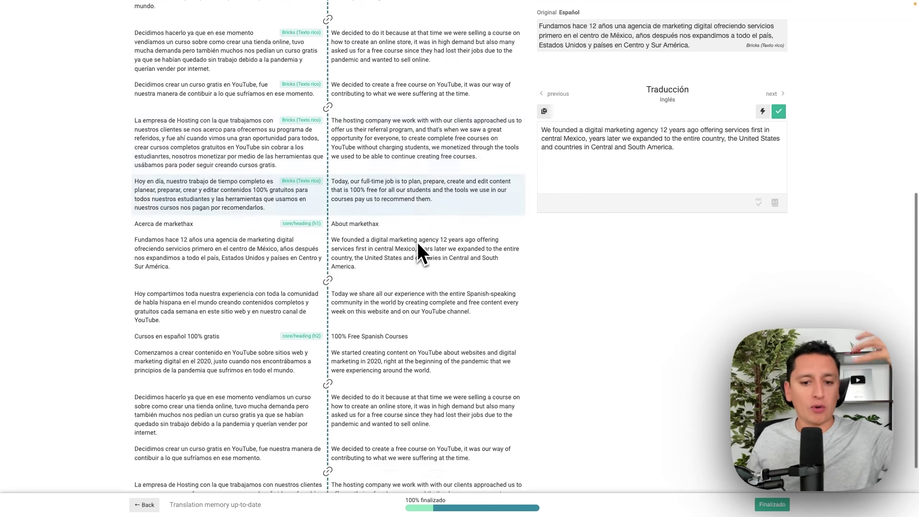
{"action": "left_click", "coordinate": [418, 242]}
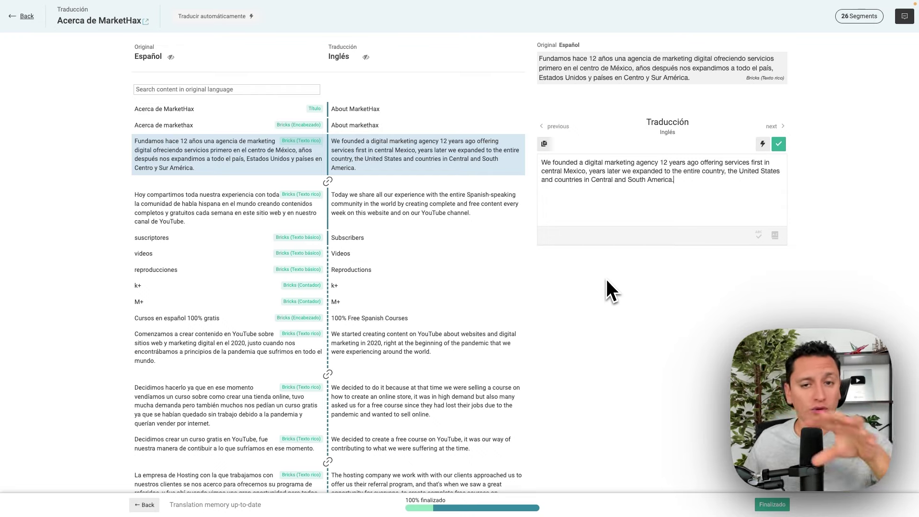
{"action": "scroll", "coordinate": [329, 235], "scroll_direction": "down", "scroll_amount": 8}
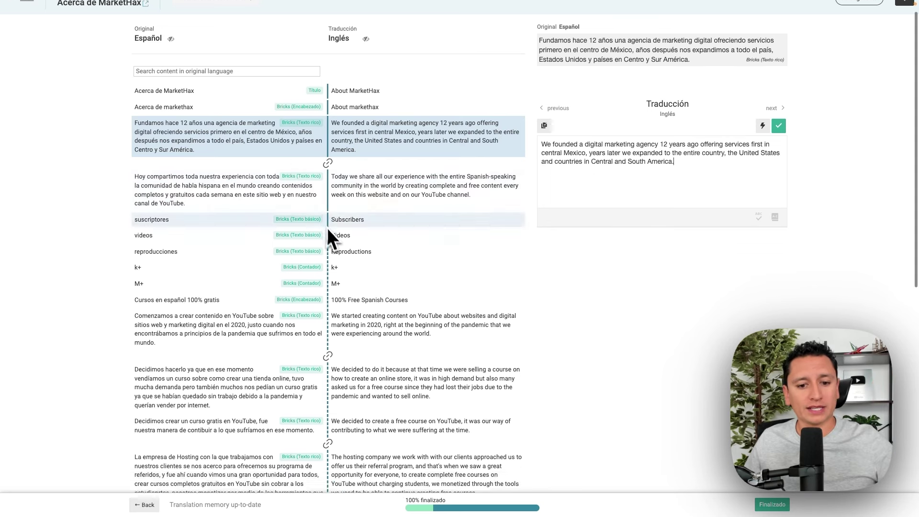
{"action": "scroll", "coordinate": [333, 234], "scroll_direction": "down", "scroll_amount": 1}
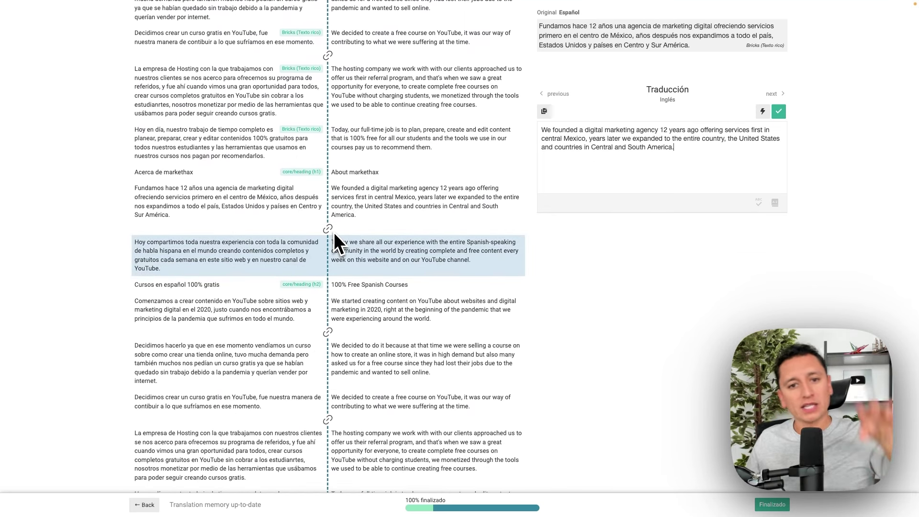
{"action": "scroll", "coordinate": [334, 232], "scroll_direction": "up", "scroll_amount": 8}
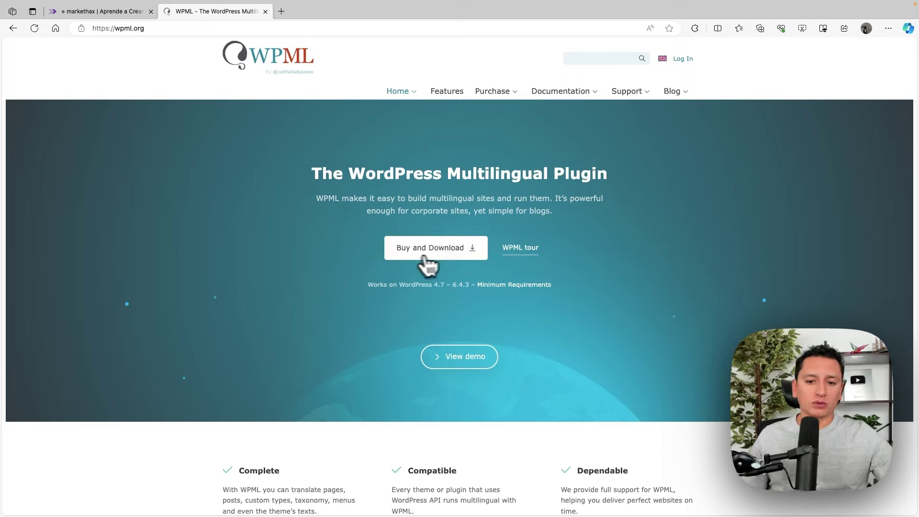
- Open the WPML purchase page and compare the features and website limits of the Blog, CMS and Agency plans
{"action": "left_click", "coordinate": [466, 250]}
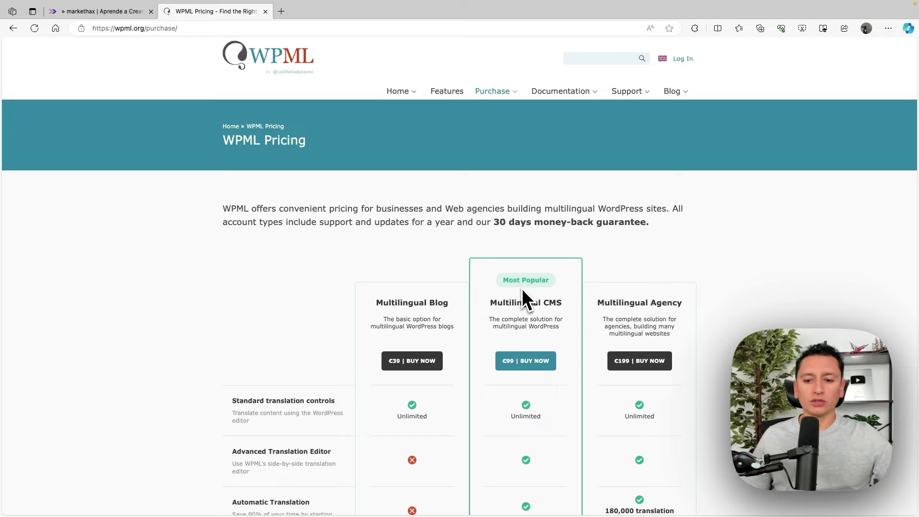
{"action": "scroll", "coordinate": [522, 289], "scroll_direction": "down", "scroll_amount": 2}
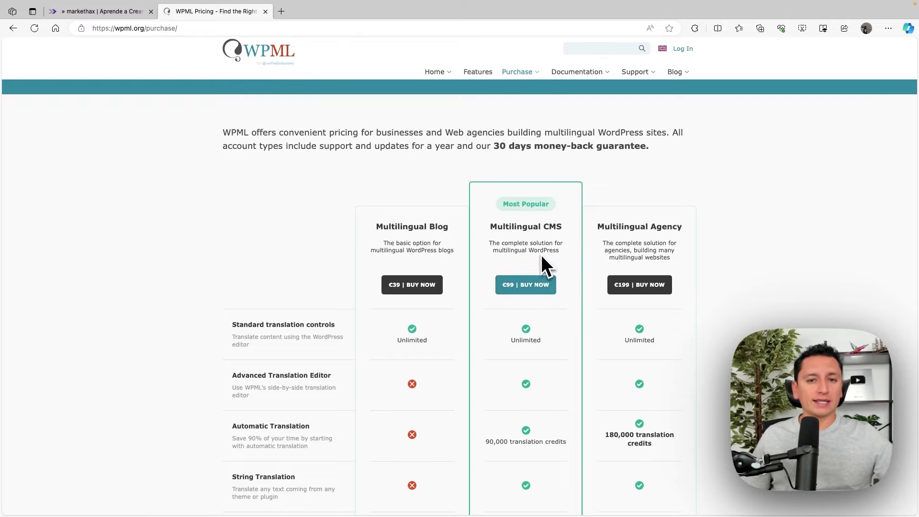
{"action": "scroll", "coordinate": [542, 252], "scroll_direction": "down", "scroll_amount": 7}
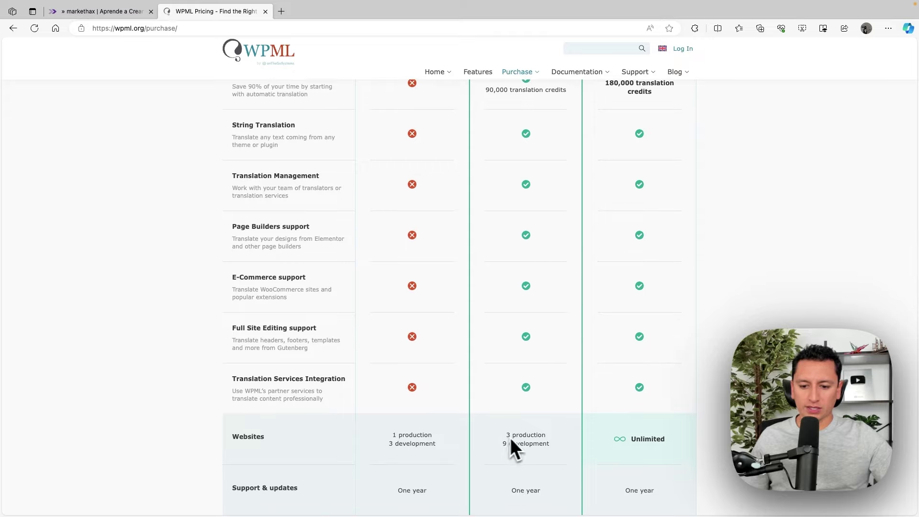
{"action": "scroll", "coordinate": [567, 445], "scroll_direction": "up", "scroll_amount": 1}
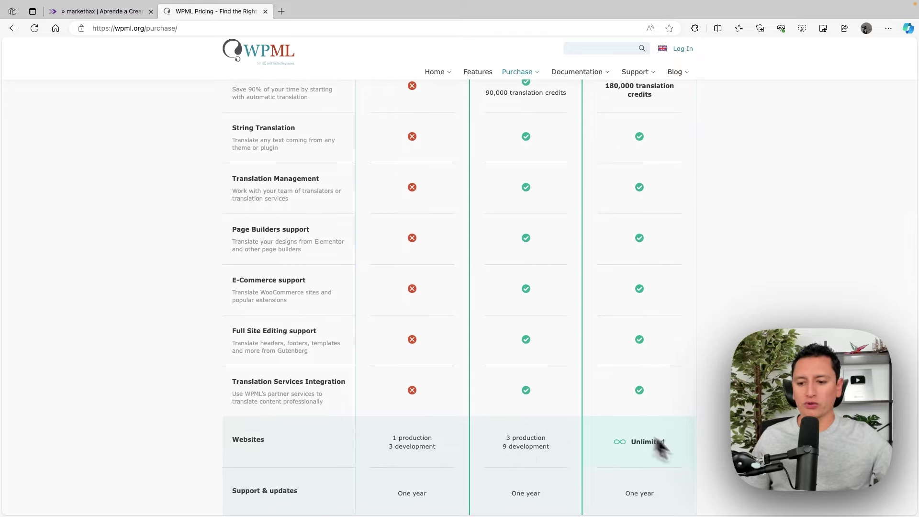
{"action": "scroll", "coordinate": [653, 389], "scroll_direction": "up", "scroll_amount": 8}
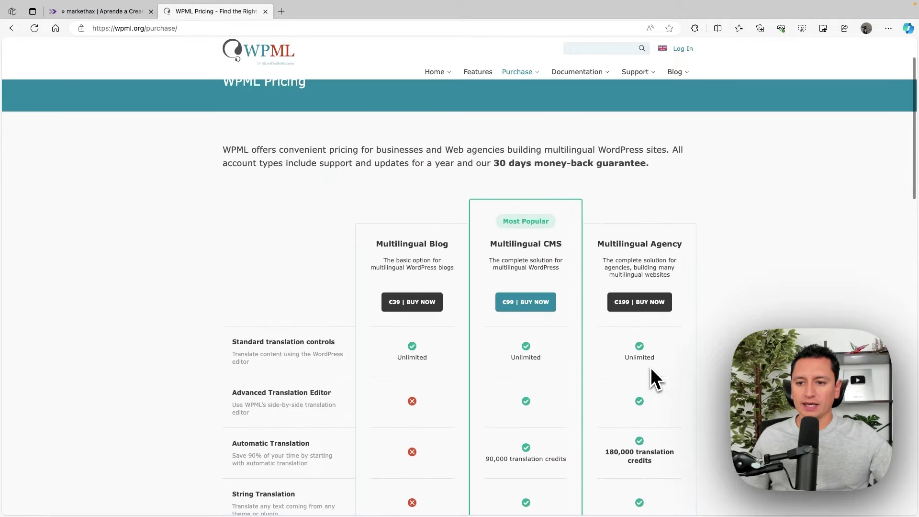
{"action": "scroll", "coordinate": [658, 278], "scroll_direction": "down", "scroll_amount": 1}
{"action": "scroll", "coordinate": [652, 312], "scroll_direction": "down", "scroll_amount": 8}
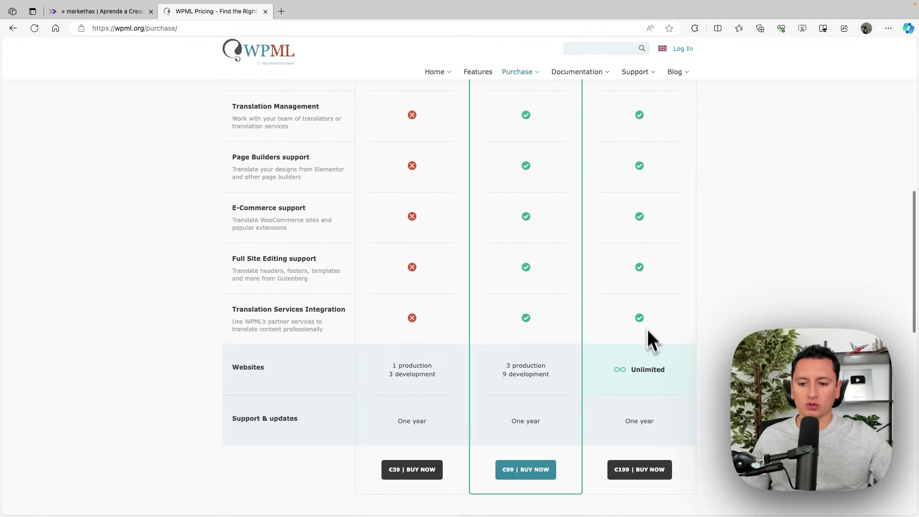
{"action": "scroll", "coordinate": [659, 363], "scroll_direction": "up", "scroll_amount": 8}
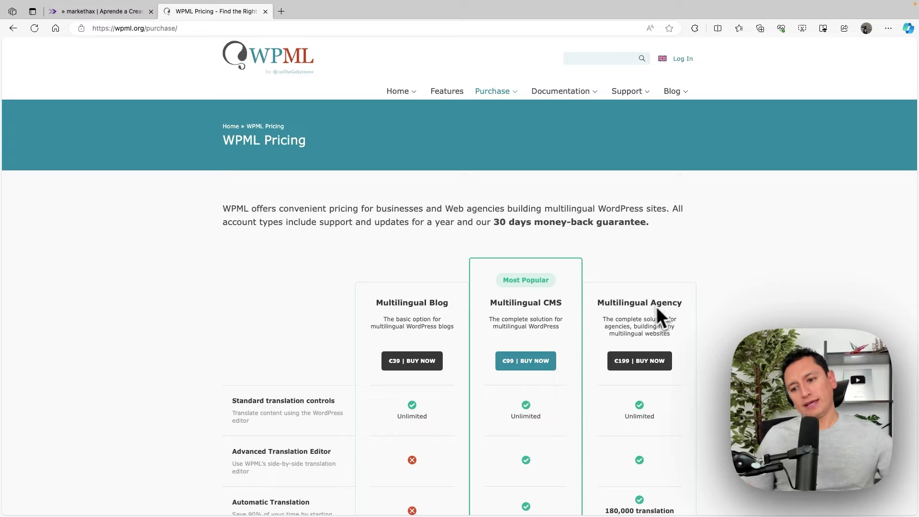
- Choose the €99 Multilingual CMS plan and place the order at checkout
{"action": "left_click", "coordinate": [538, 364]}
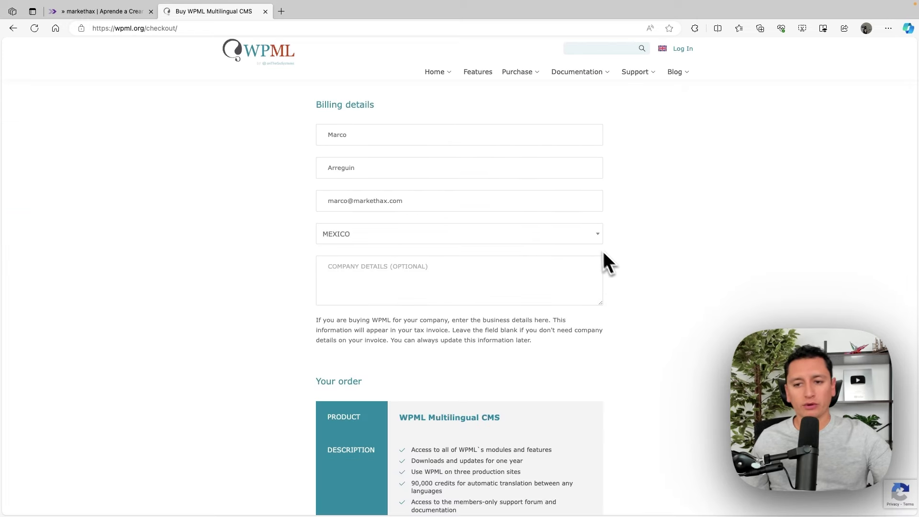
{"action": "scroll", "coordinate": [606, 257], "scroll_direction": "down", "scroll_amount": 6}
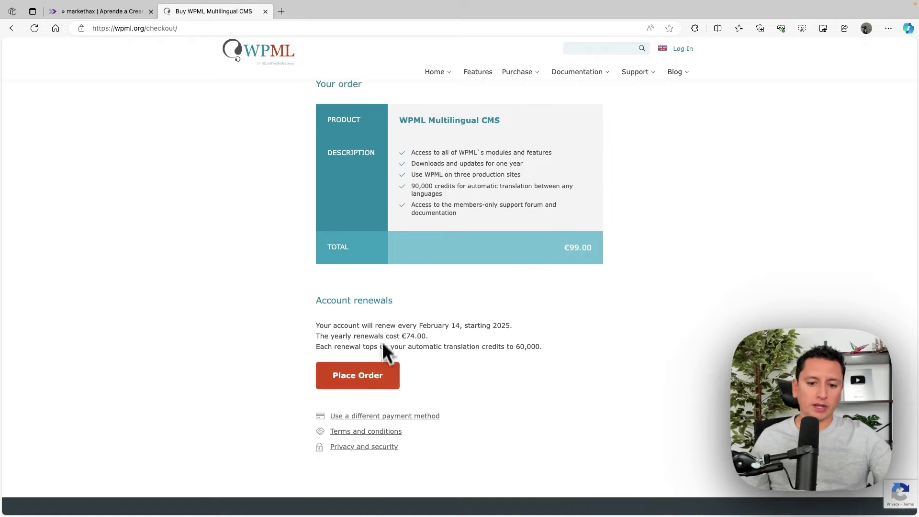
{"action": "left_click", "coordinate": [385, 381]}
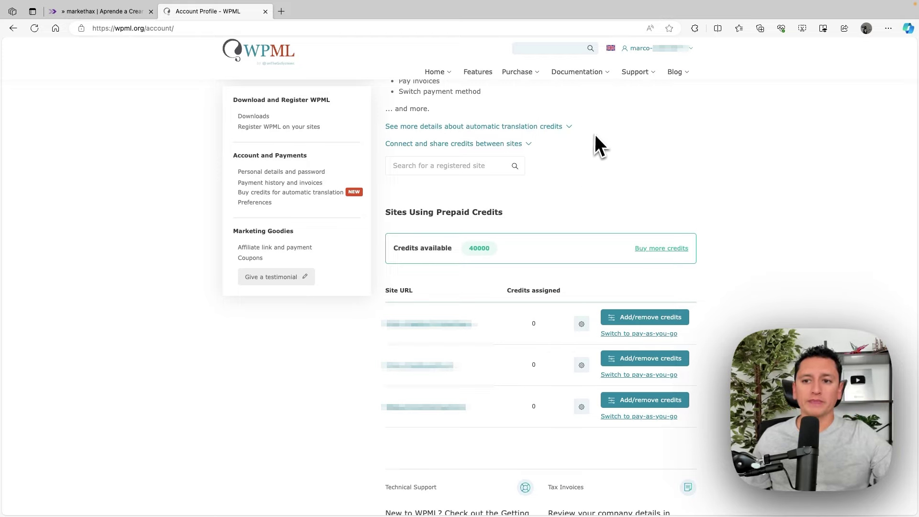
- Go to the account's Downloads page and expand the list of WPML components for manual download
{"action": "mouse_move", "coordinate": [622, 53]}
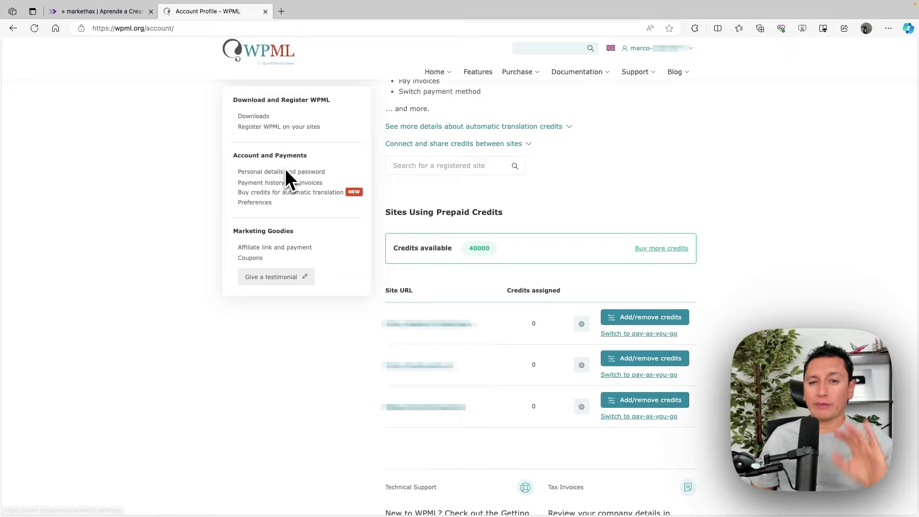
{"action": "left_click", "coordinate": [262, 118]}
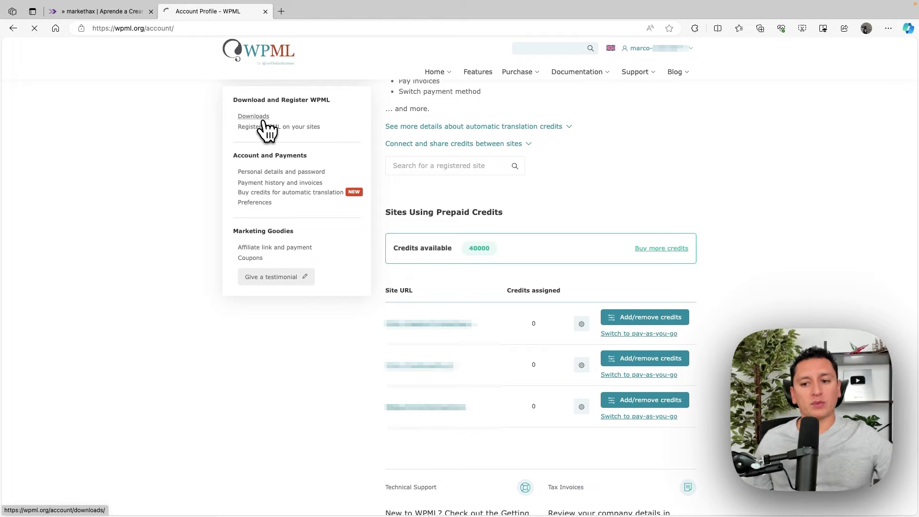
{"action": "left_click", "coordinate": [254, 116]}
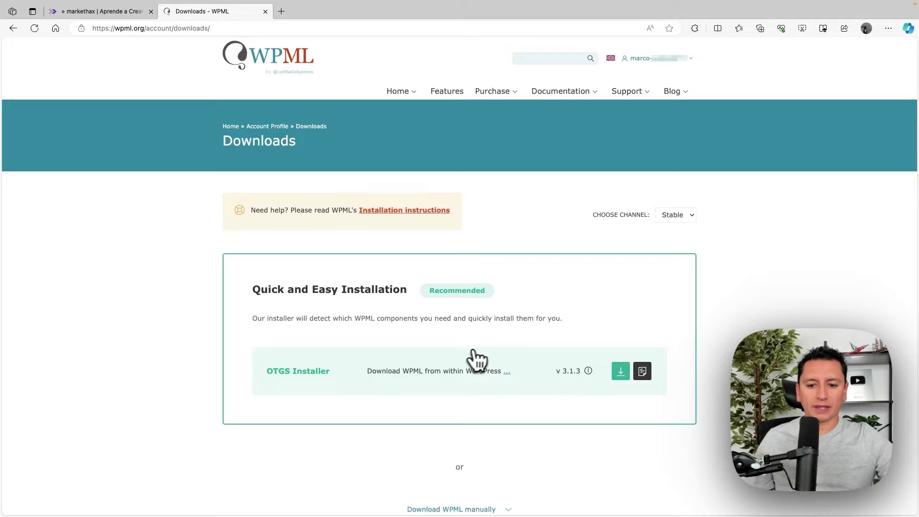
{"action": "scroll", "coordinate": [498, 359], "scroll_direction": "down", "scroll_amount": 3}
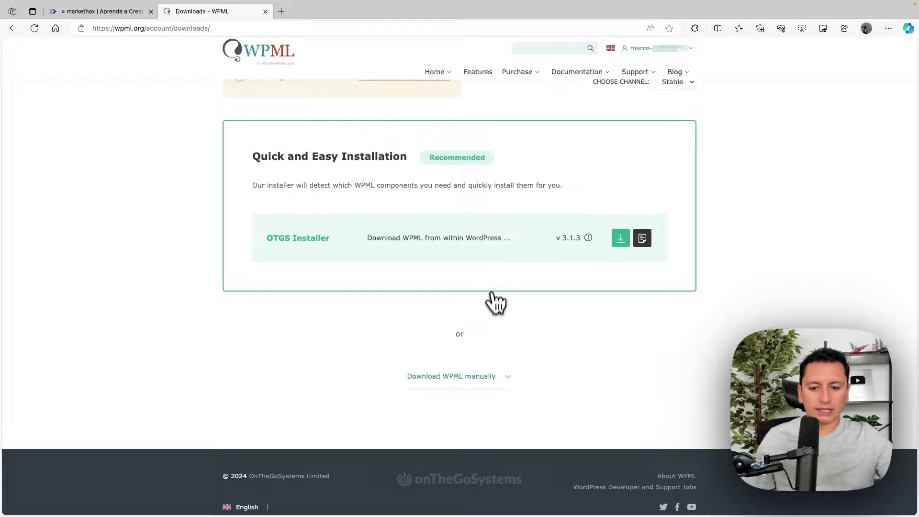
{"action": "scroll", "coordinate": [496, 311], "scroll_direction": "down", "scroll_amount": 1}
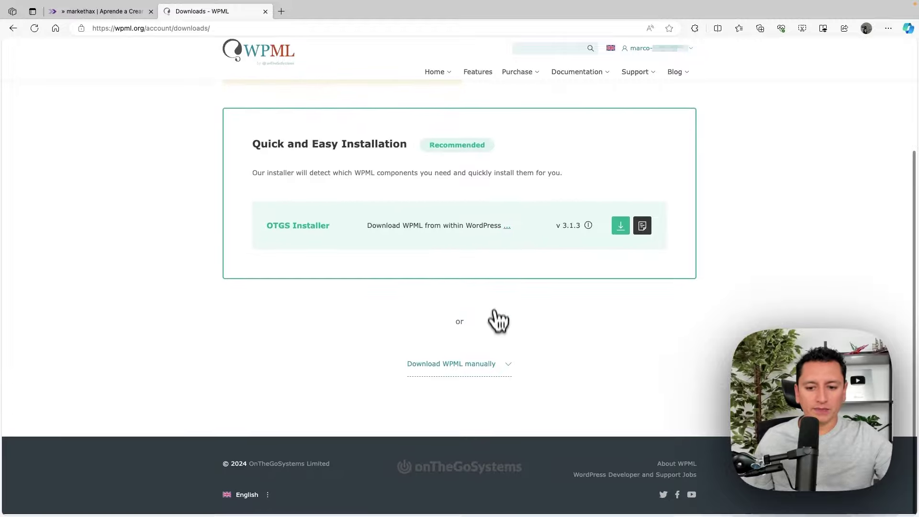
{"action": "left_click", "coordinate": [508, 366]}
- Examine the WPML components for manual installation, including the core multilingual plugins and the add-ons for popular plugins
{"action": "scroll", "coordinate": [508, 366], "scroll_direction": "down", "scroll_amount": 5}
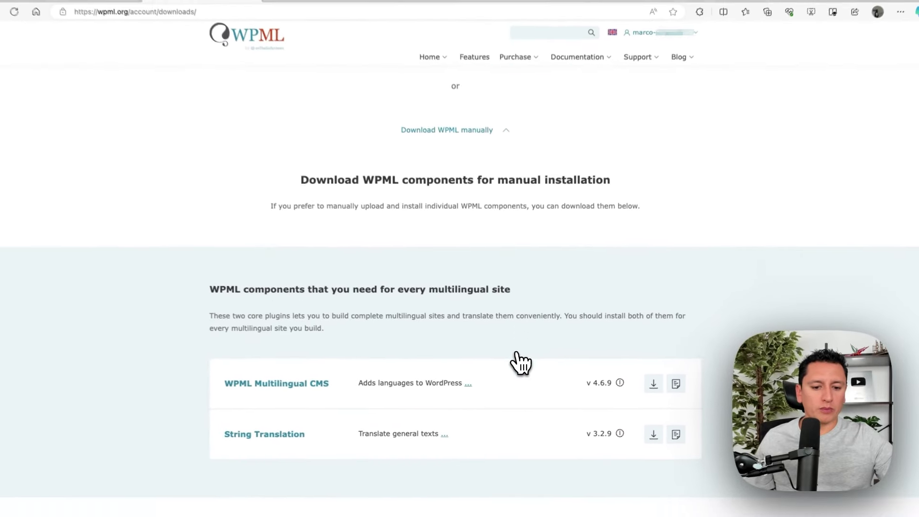
{"action": "scroll", "coordinate": [521, 362], "scroll_direction": "down", "scroll_amount": 3}
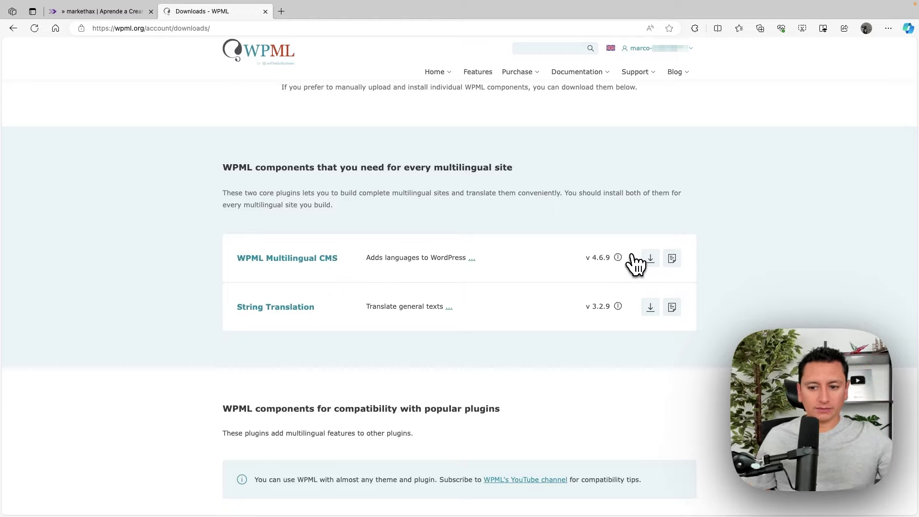
{"action": "scroll", "coordinate": [542, 266], "scroll_direction": "up", "scroll_amount": 5}
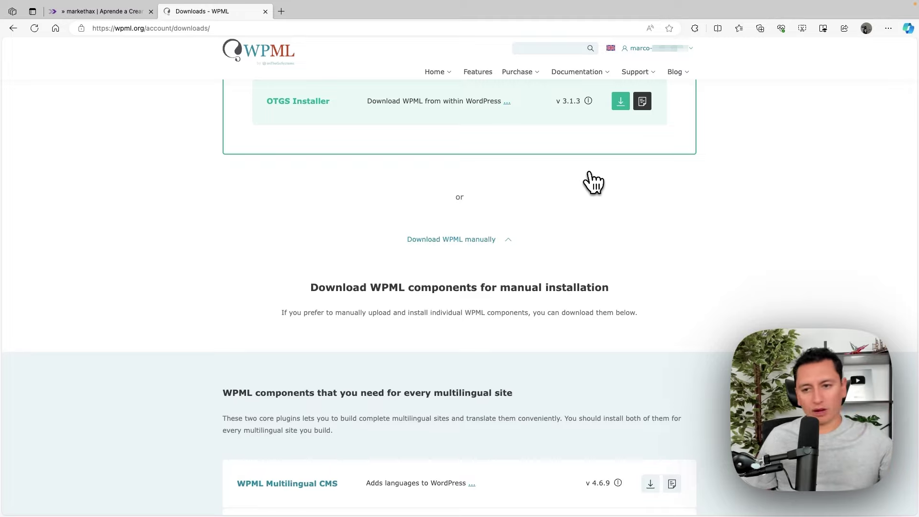
{"action": "scroll", "coordinate": [558, 340], "scroll_direction": "down", "scroll_amount": 2}
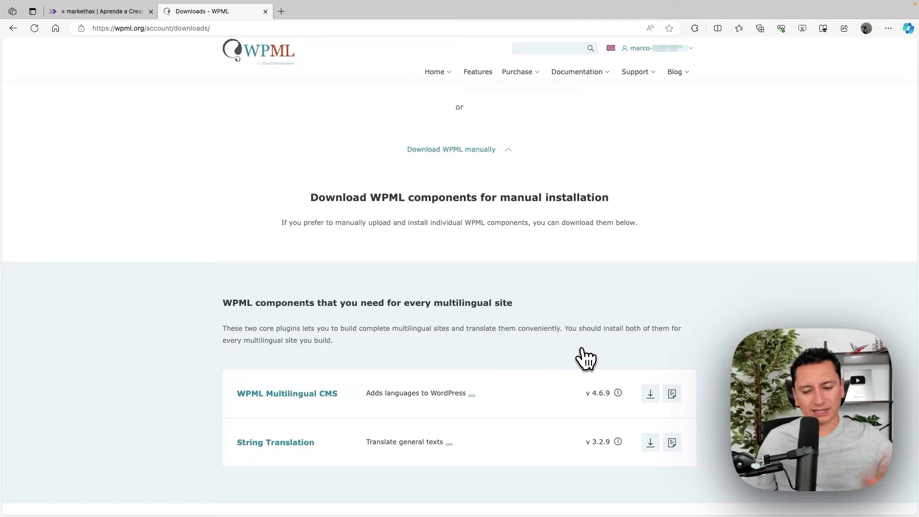
{"action": "scroll", "coordinate": [581, 362], "scroll_direction": "down", "scroll_amount": 2}
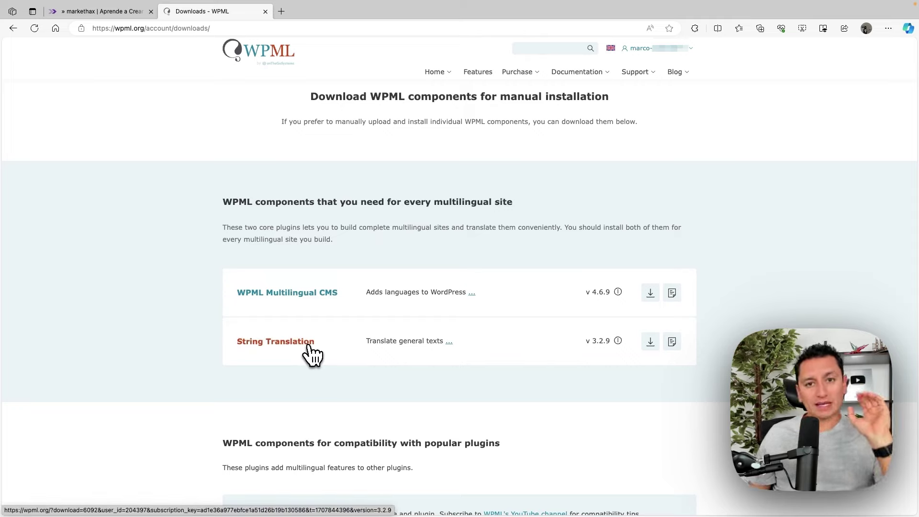
{"action": "scroll", "coordinate": [312, 353], "scroll_direction": "down", "scroll_amount": 5}
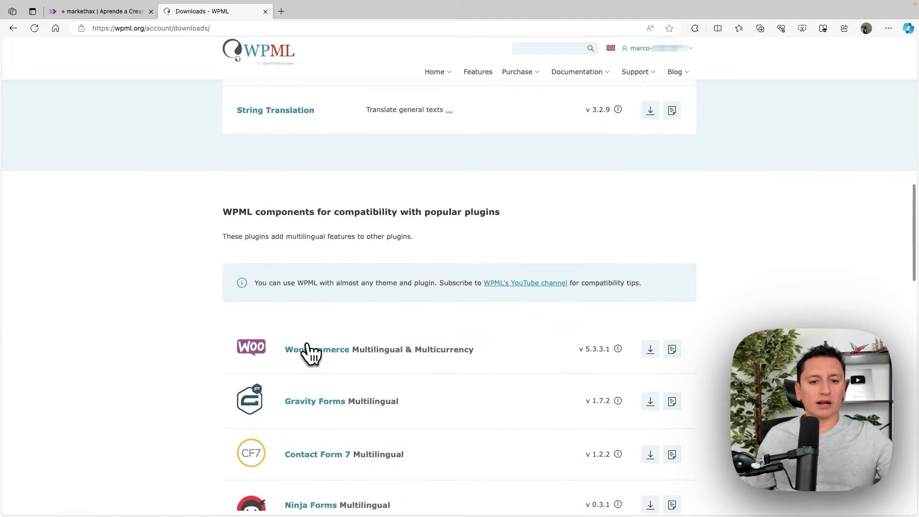
{"action": "scroll", "coordinate": [316, 358], "scroll_direction": "down", "scroll_amount": 2}
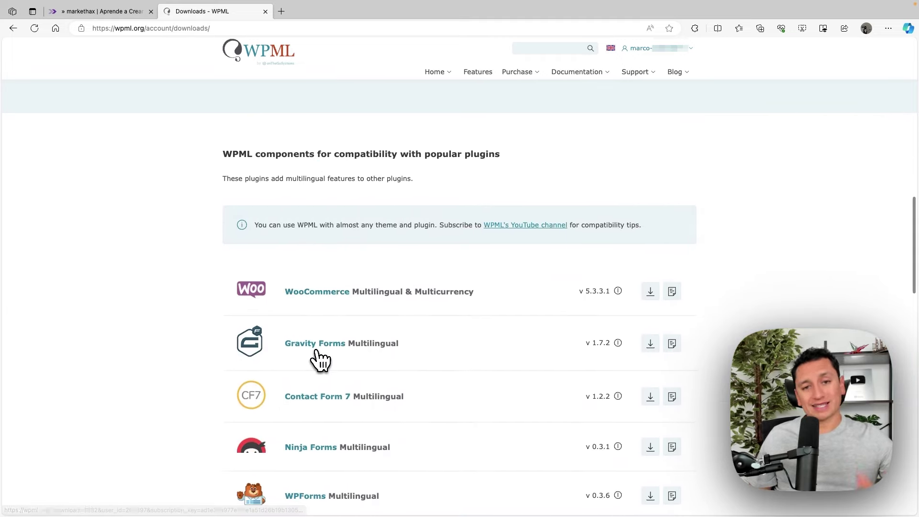
{"action": "scroll", "coordinate": [320, 360], "scroll_direction": "down", "scroll_amount": 5}
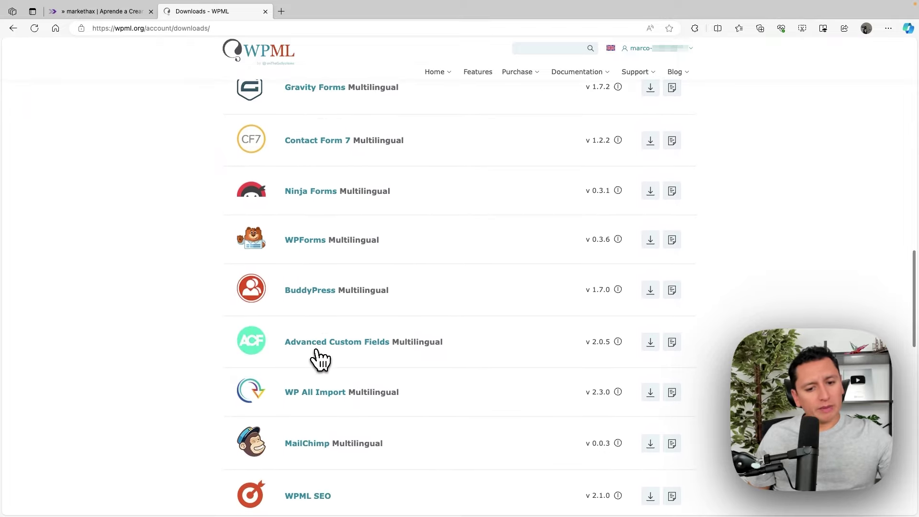
{"action": "scroll", "coordinate": [320, 360], "scroll_direction": "down", "scroll_amount": 7}
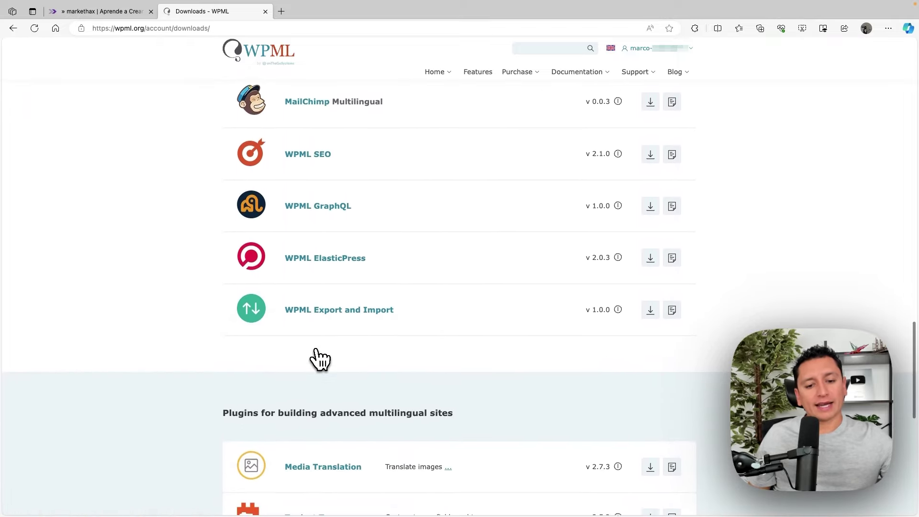
{"action": "scroll", "coordinate": [320, 360], "scroll_direction": "up", "scroll_amount": 10}
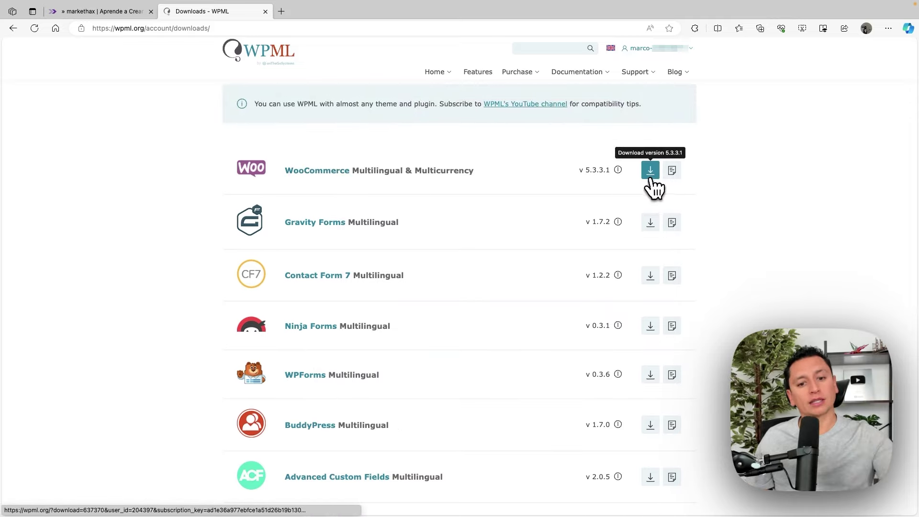
{"action": "scroll", "coordinate": [623, 196], "scroll_direction": "up", "scroll_amount": 5}
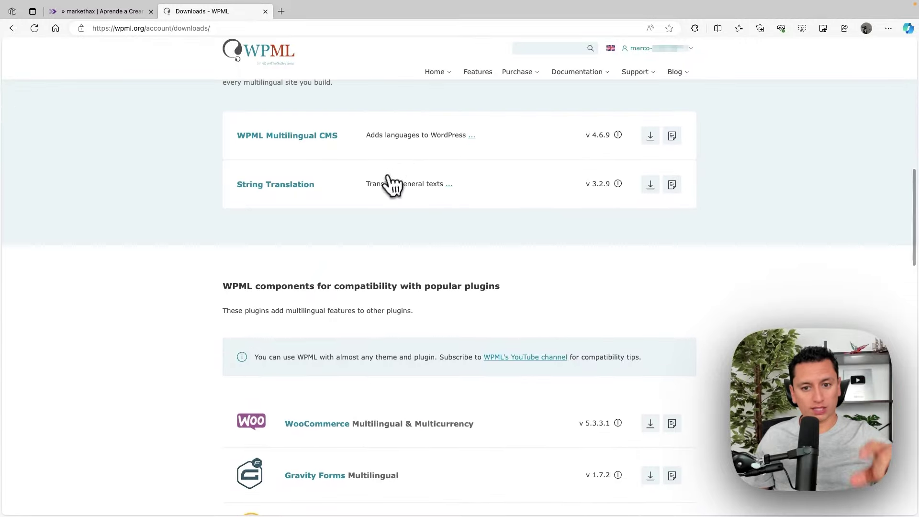
{"action": "scroll", "coordinate": [424, 218], "scroll_direction": "down", "scroll_amount": 5}
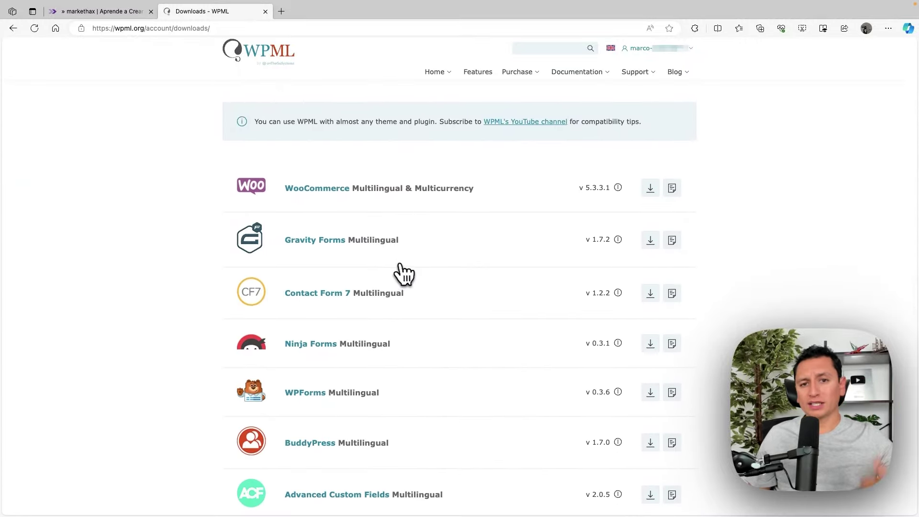
{"action": "scroll", "coordinate": [359, 268], "scroll_direction": "down", "scroll_amount": 3}
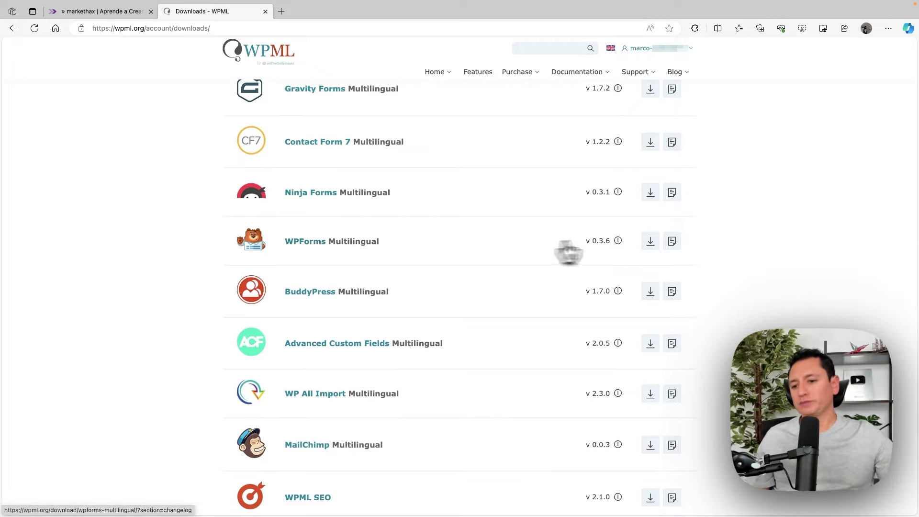
- Review the remaining WPML add-ons and download the WPML Multilingual CMS component
{"action": "scroll", "coordinate": [440, 293], "scroll_direction": "down", "scroll_amount": 3}
{"action": "scroll", "coordinate": [439, 293], "scroll_direction": "down", "scroll_amount": 10}
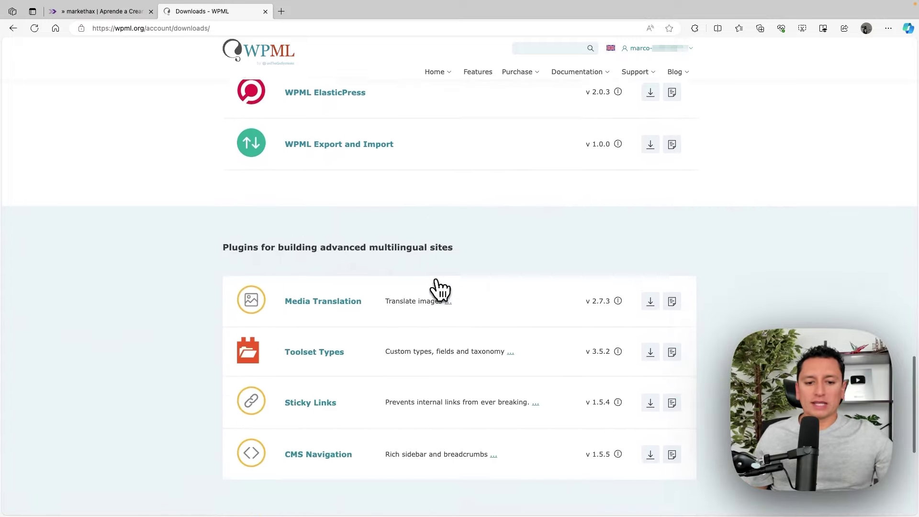
{"action": "scroll", "coordinate": [439, 287], "scroll_direction": "up", "scroll_amount": 15}
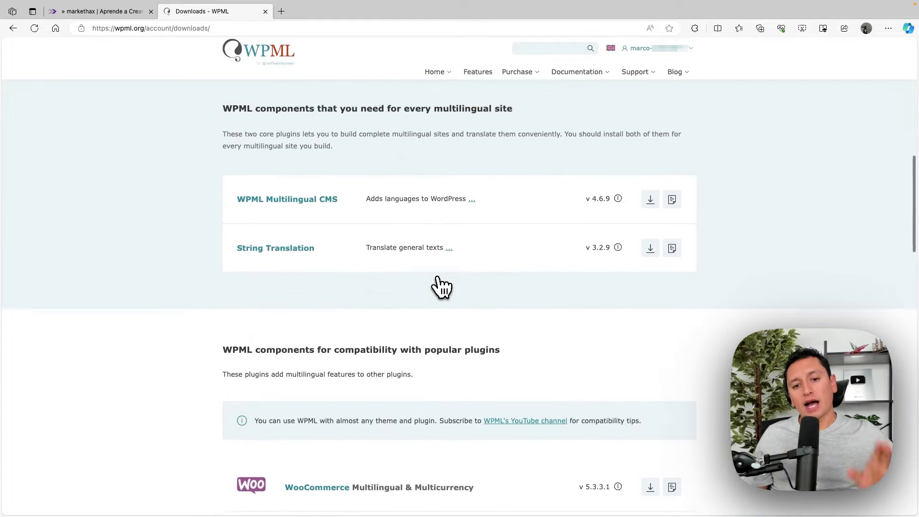
{"action": "scroll", "coordinate": [442, 282], "scroll_direction": "up", "scroll_amount": 2}
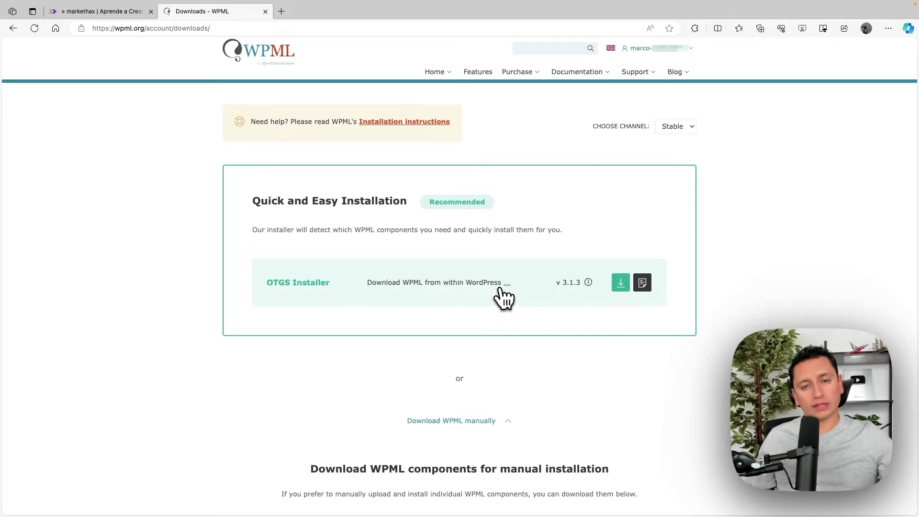
{"action": "scroll", "coordinate": [498, 302], "scroll_direction": "down", "scroll_amount": 8}
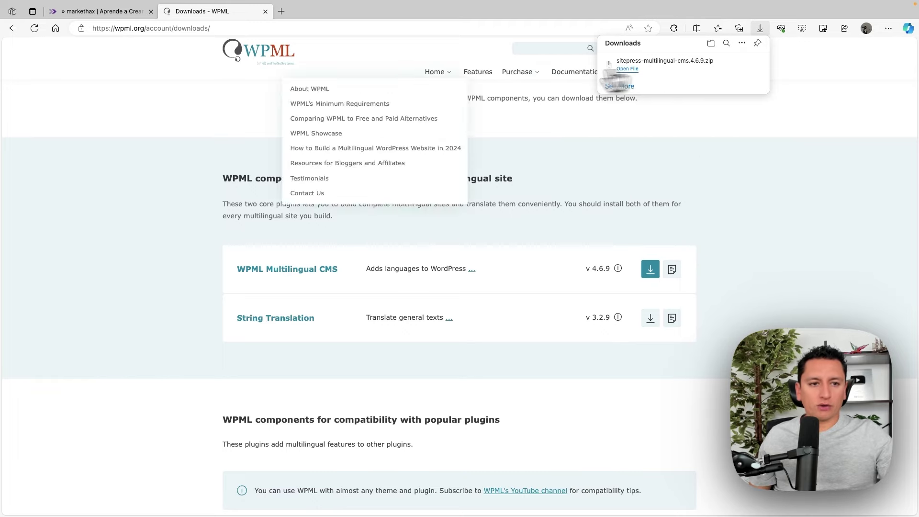
- Switch to the WordPress admin and open the upload form for adding a new plugin from a zip file
{"action": "left_click", "coordinate": [111, 13]}
{"action": "mouse_move", "coordinate": [59, 50]}
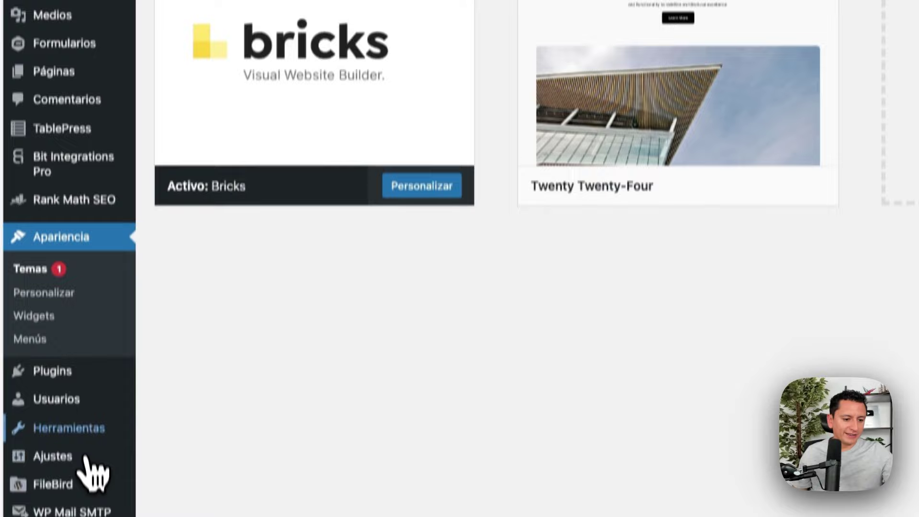
{"action": "mouse_move", "coordinate": [79, 374]}
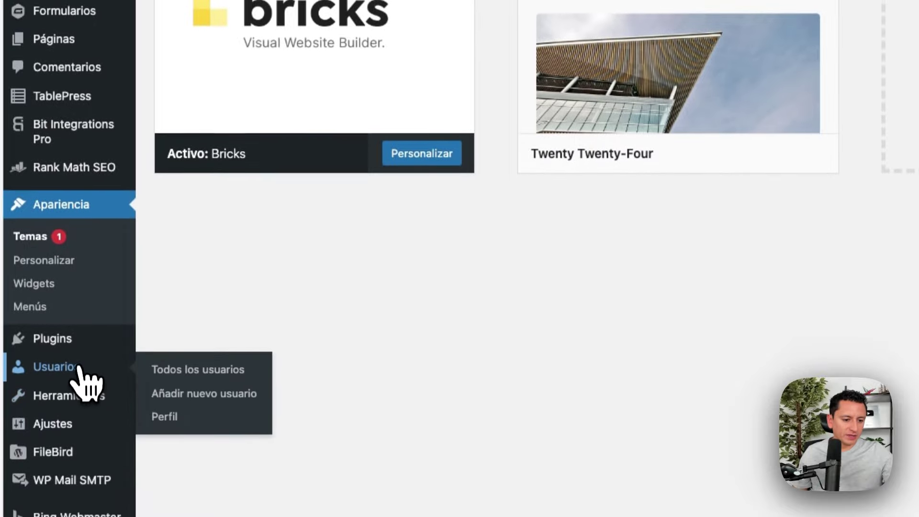
{"action": "mouse_move", "coordinate": [98, 341]}
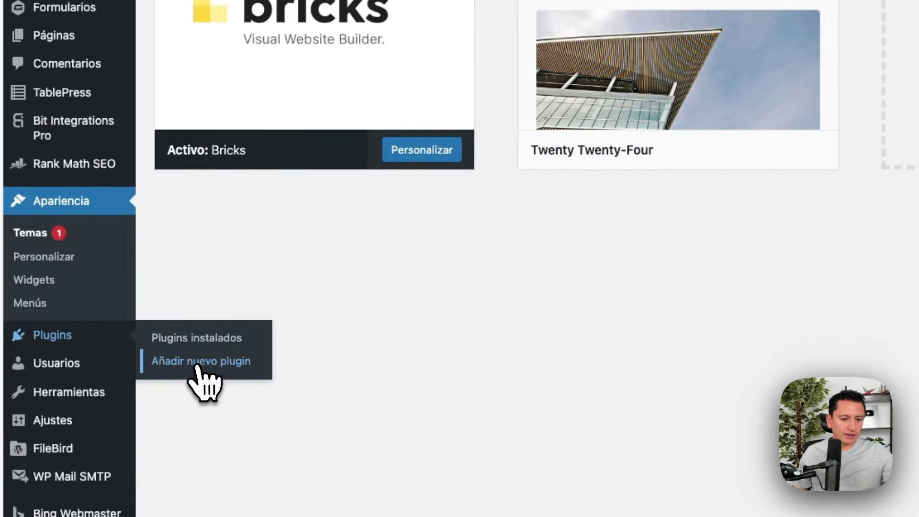
{"action": "left_click", "coordinate": [242, 363]}
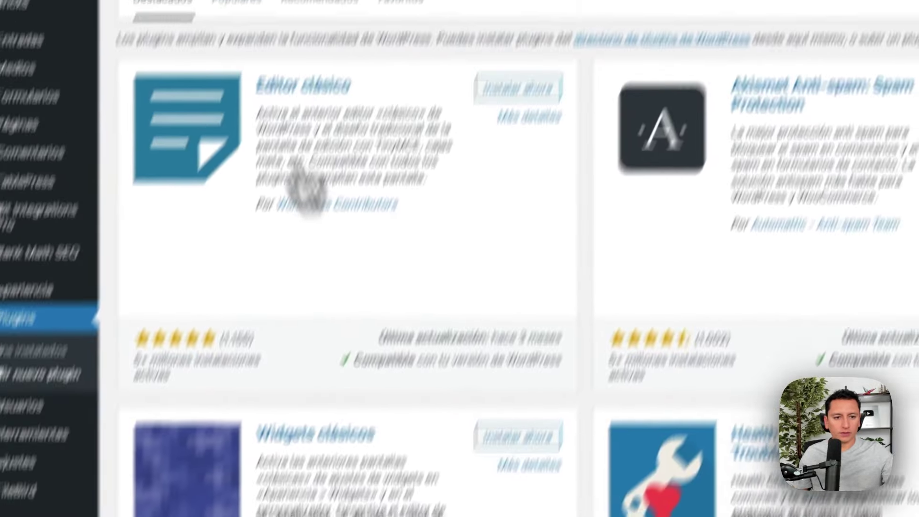
{"action": "left_click", "coordinate": [220, 94]}
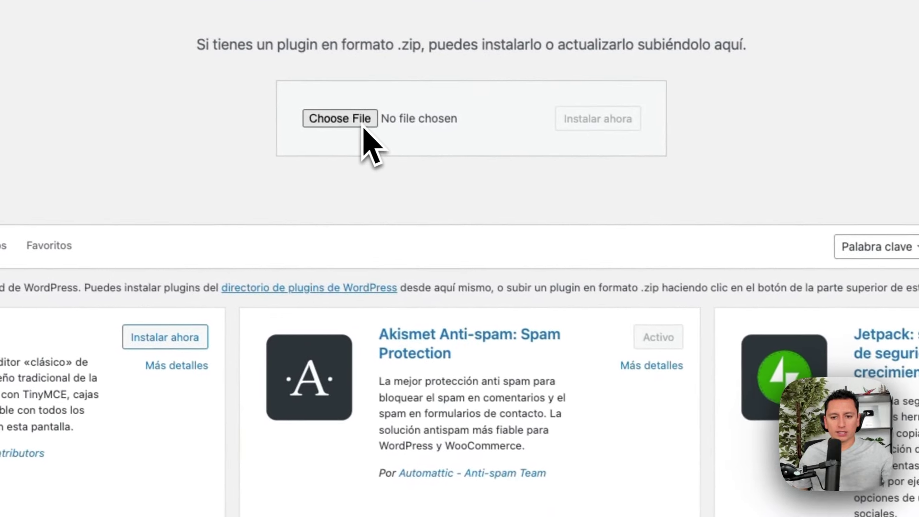
- Upload sitepress-multilingual-cms.4.6.9.zip from the Downloads folder, then install and activate the plugin
{"action": "left_click", "coordinate": [360, 125]}
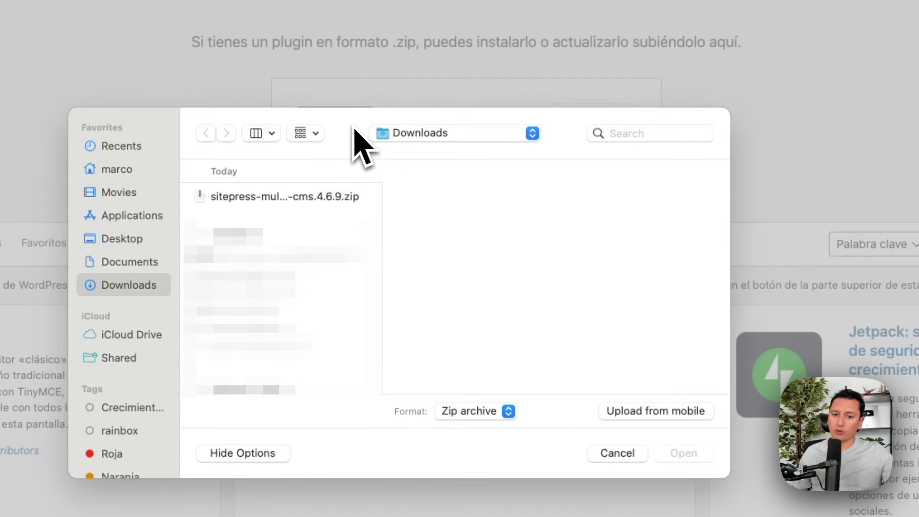
{"action": "left_click", "coordinate": [300, 197]}
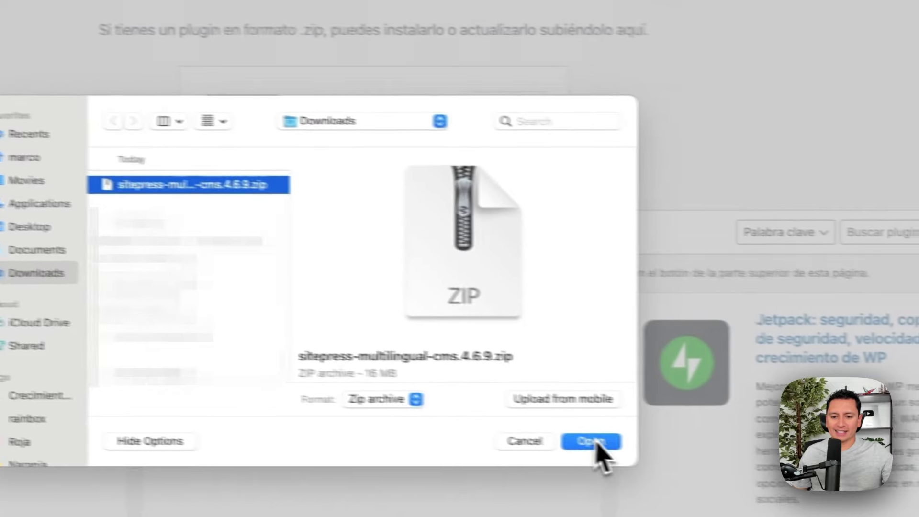
{"action": "left_click", "coordinate": [594, 442]}
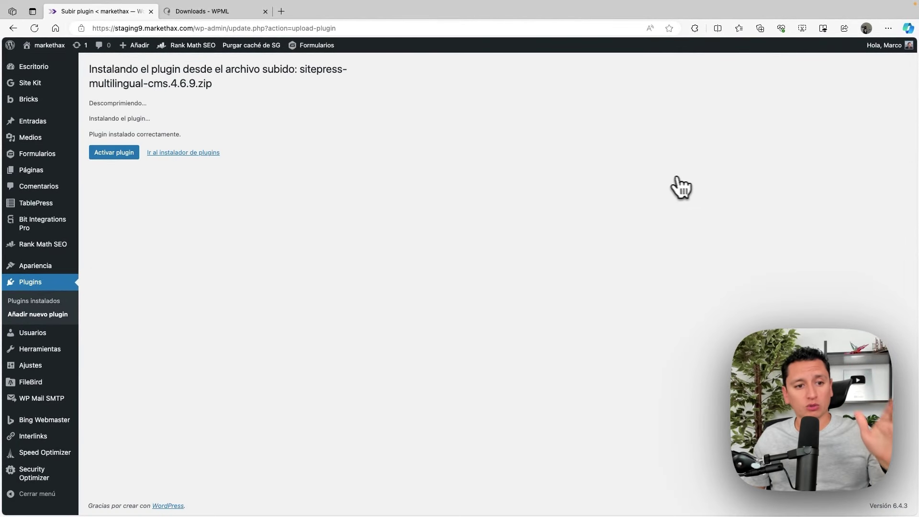
{"action": "left_click", "coordinate": [115, 154]}
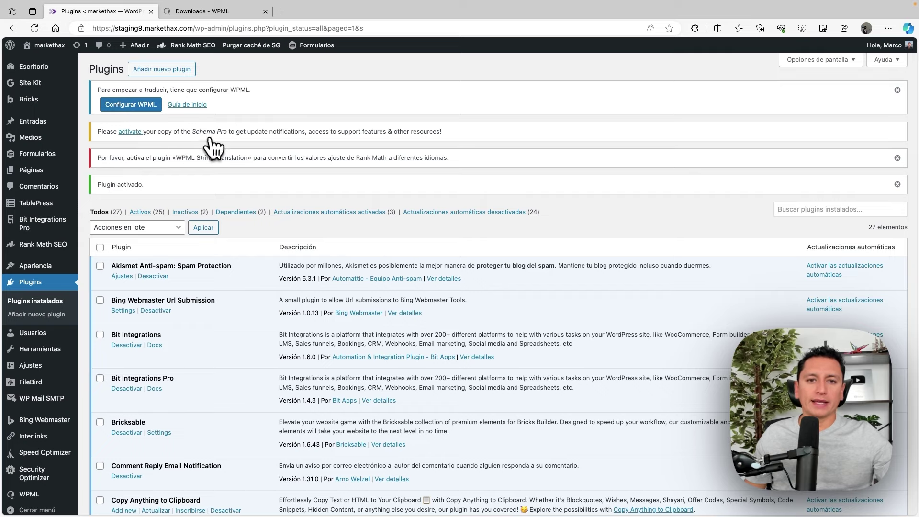
- Open the WPML setup wizard and keep Español as the site's default language
{"action": "scroll", "coordinate": [43, 407], "scroll_direction": "down", "scroll_amount": 3}
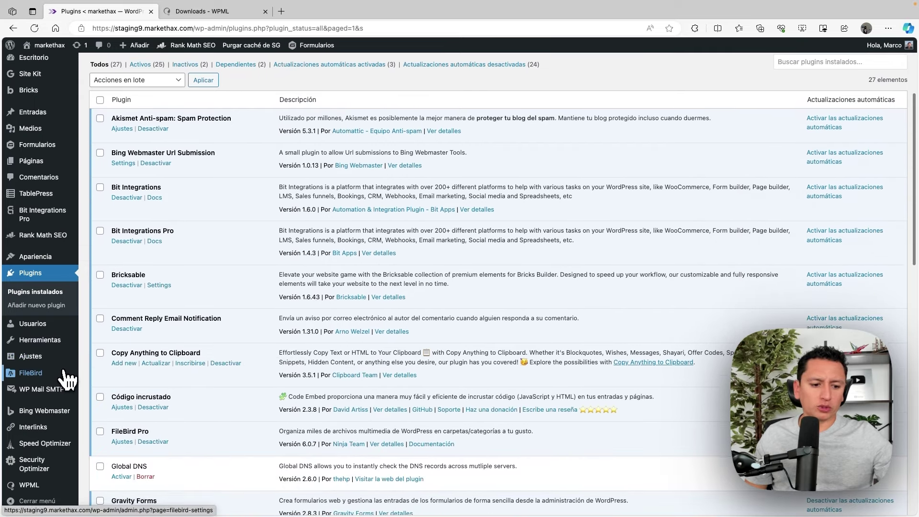
{"action": "mouse_move", "coordinate": [46, 491]}
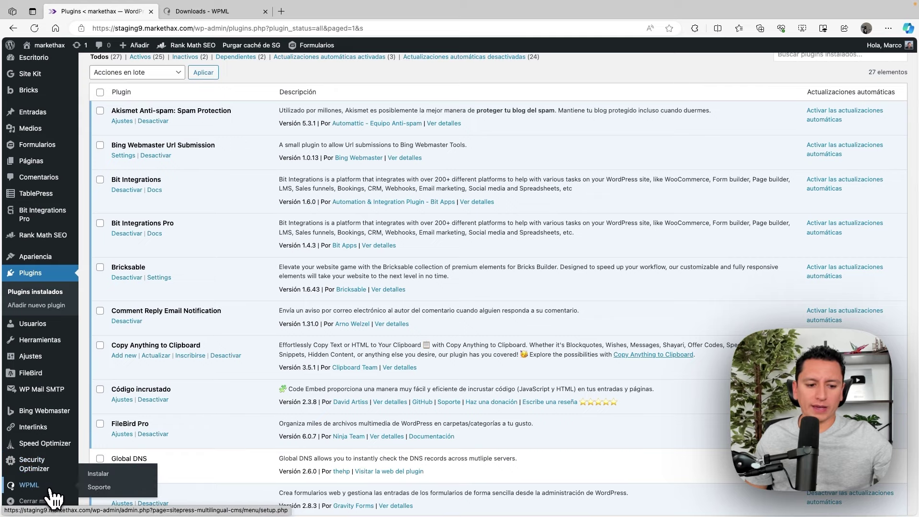
{"action": "left_click", "coordinate": [47, 490]}
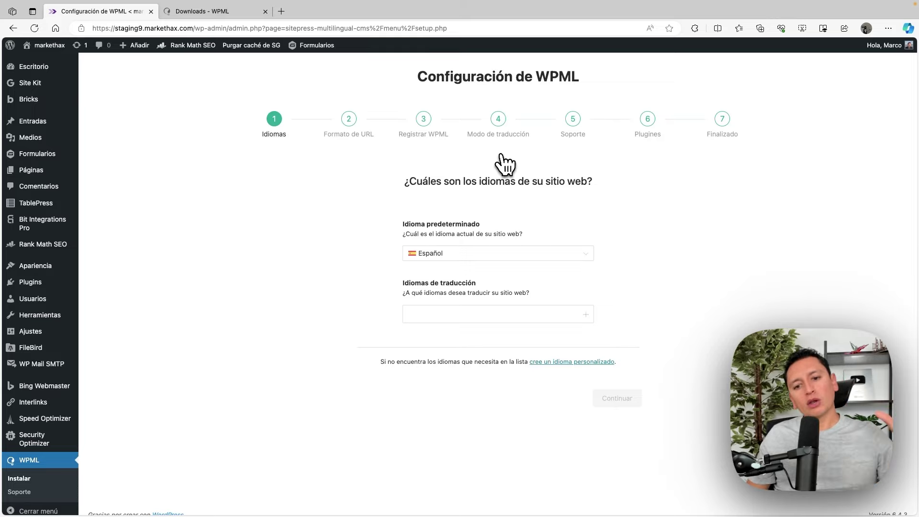
{"action": "left_click", "coordinate": [459, 254]}
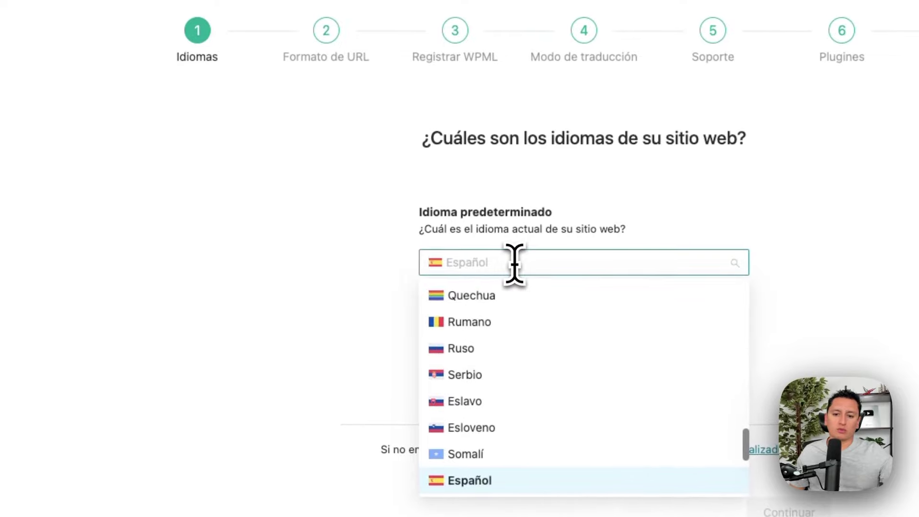
{"action": "left_click", "coordinate": [369, 234]}
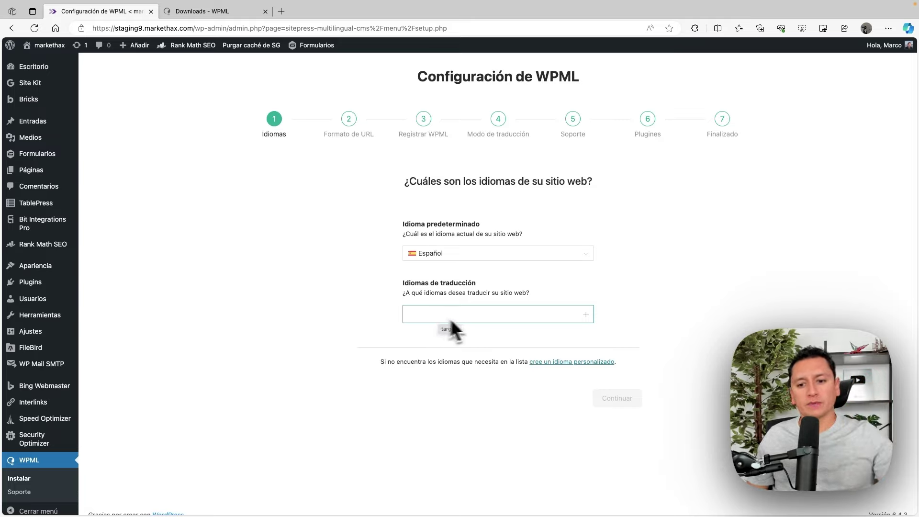
- Add Inglés and Portugués, Brasil as translation languages and continue to the URL format stage
{"action": "left_click", "coordinate": [575, 314]}
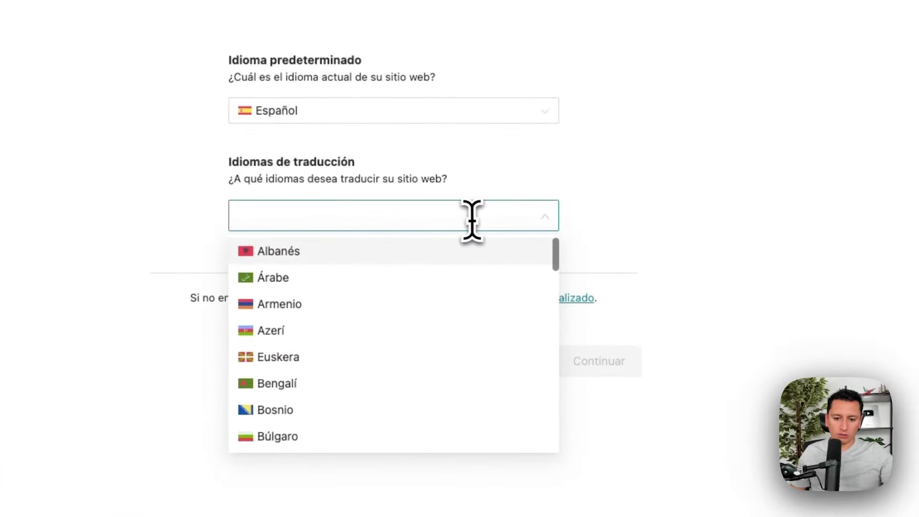
{"action": "type", "text": "ingl"}
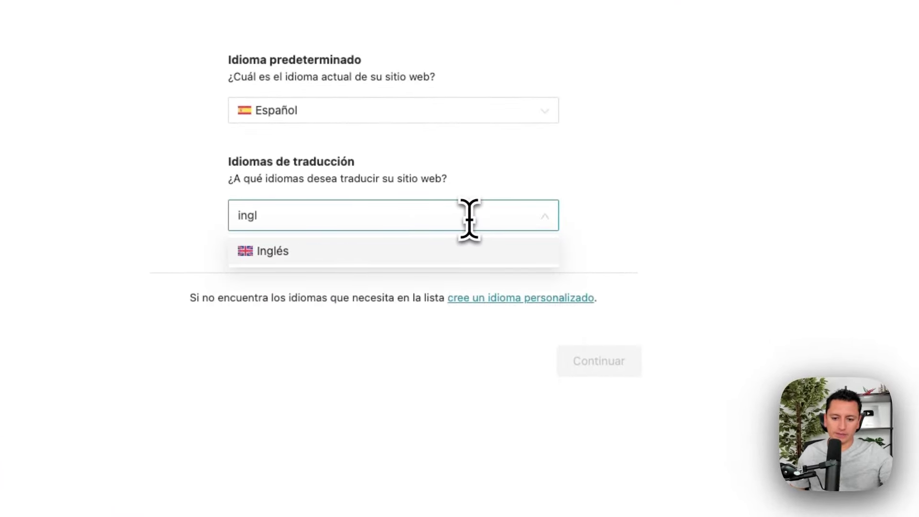
{"action": "left_click", "coordinate": [395, 256]}
{"action": "type", "text": "po"}
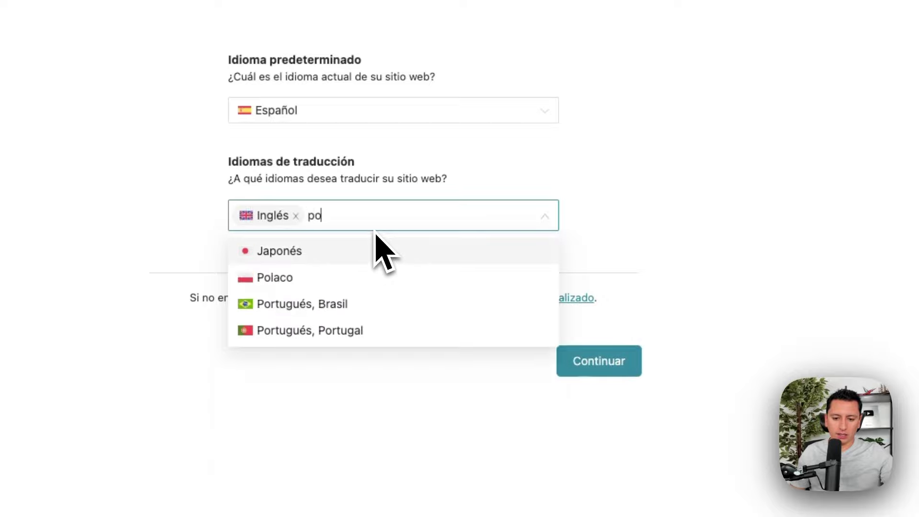
{"action": "type", "text": "r"}
{"action": "left_click", "coordinate": [374, 250]}
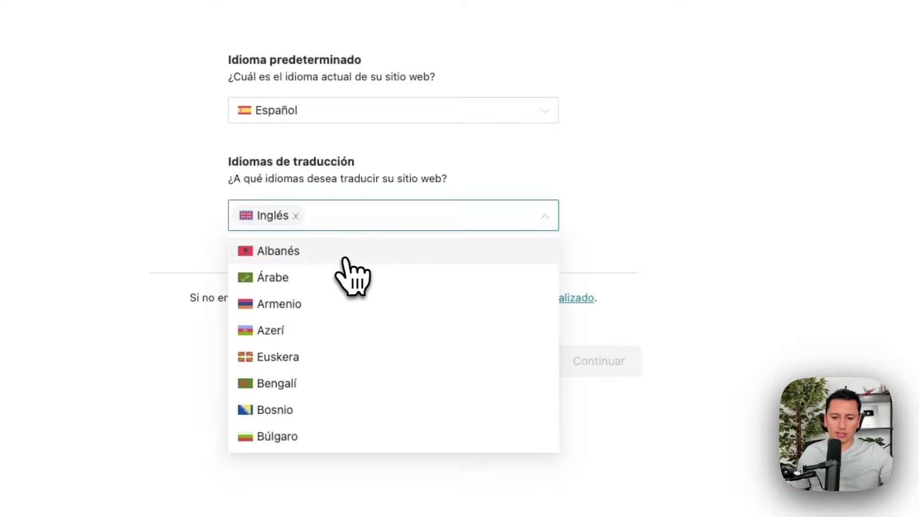
{"action": "left_click", "coordinate": [628, 233]}
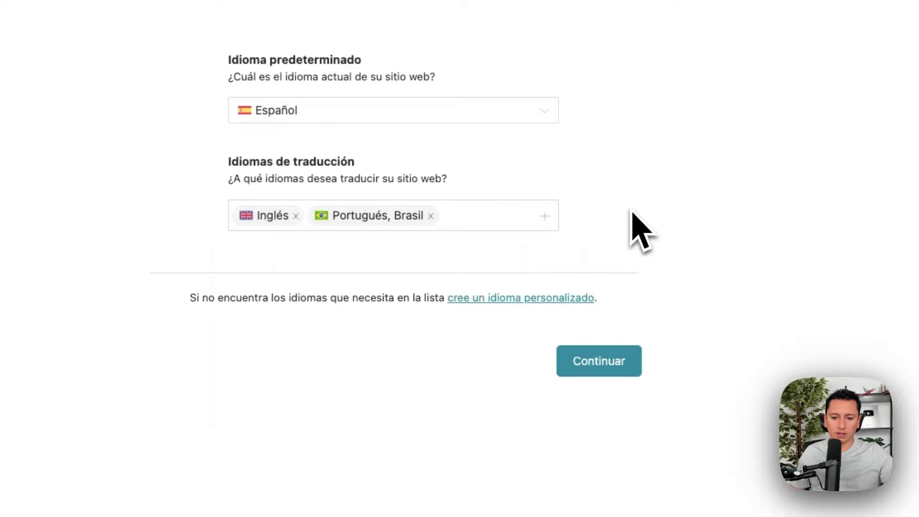
{"action": "left_click", "coordinate": [618, 368]}
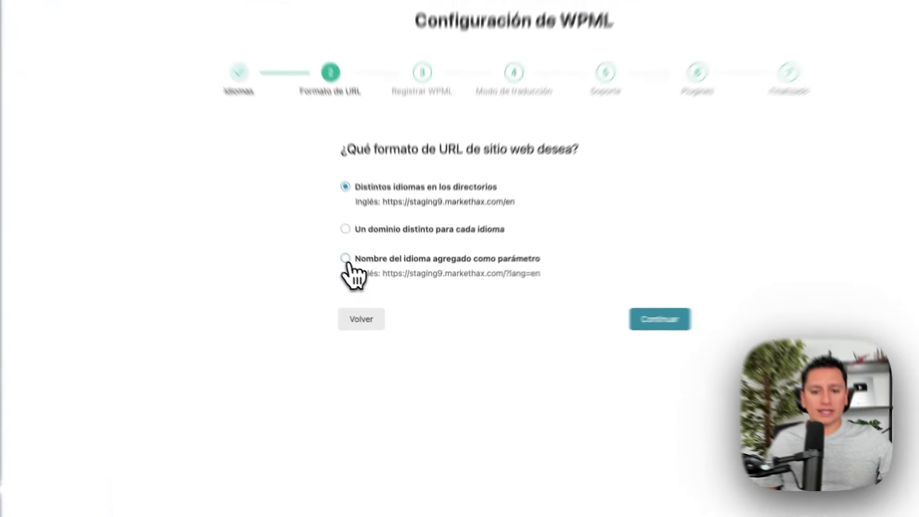
- Compare the URL format options, choose the language name added as a parameter, and continue to WPML registration
{"action": "left_click", "coordinate": [346, 260]}
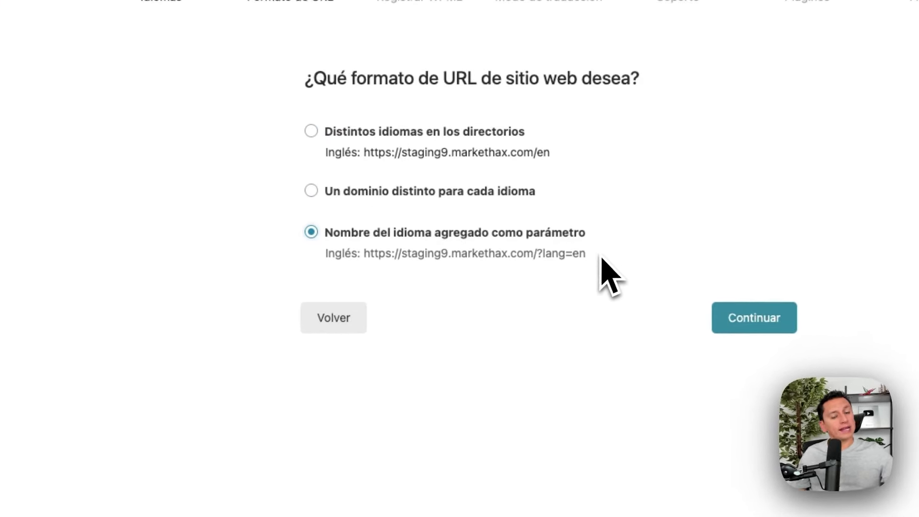
{"action": "left_click", "coordinate": [402, 195]}
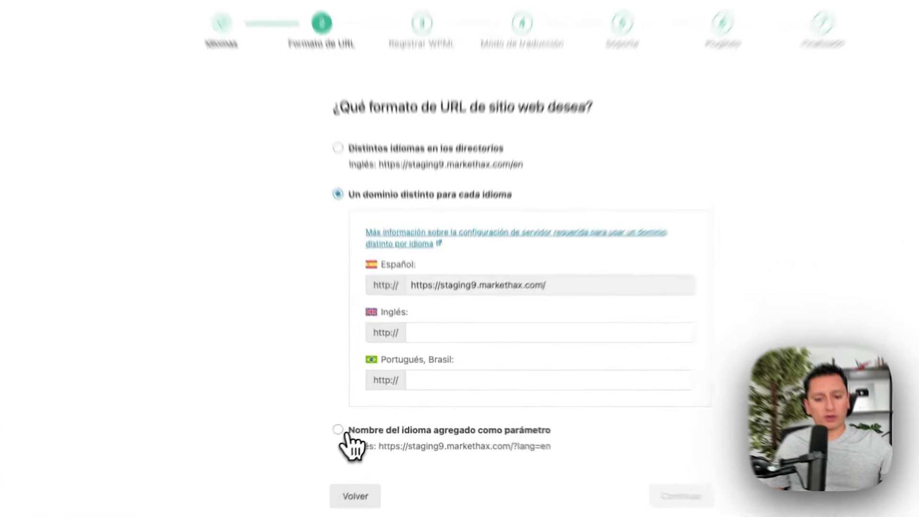
{"action": "left_click", "coordinate": [362, 422]}
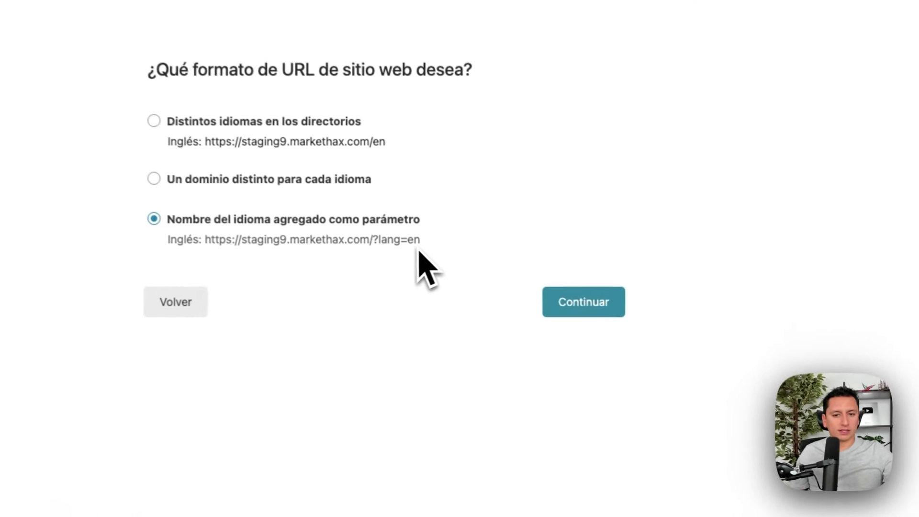
{"action": "left_click", "coordinate": [585, 301]}
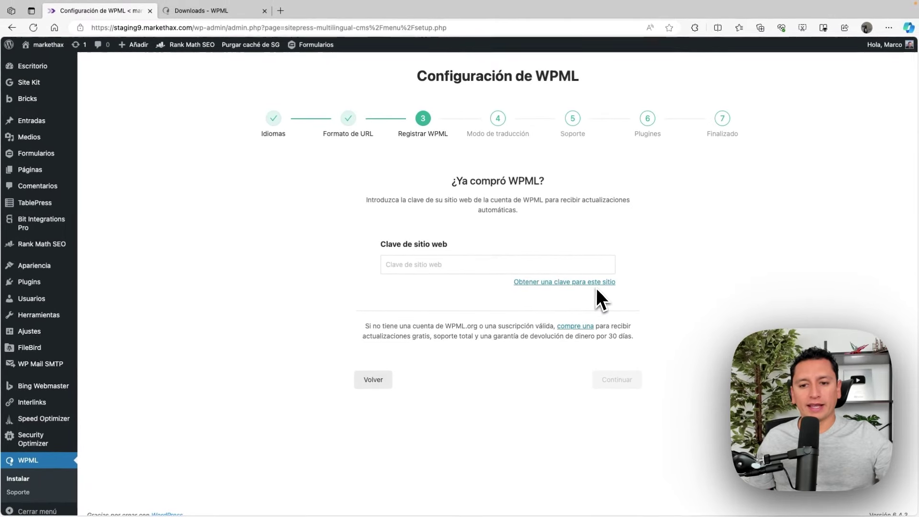
- Get the site key for this website from the WPML account, copy it and paste it into the wizard's site key field
{"action": "left_click", "coordinate": [568, 286]}
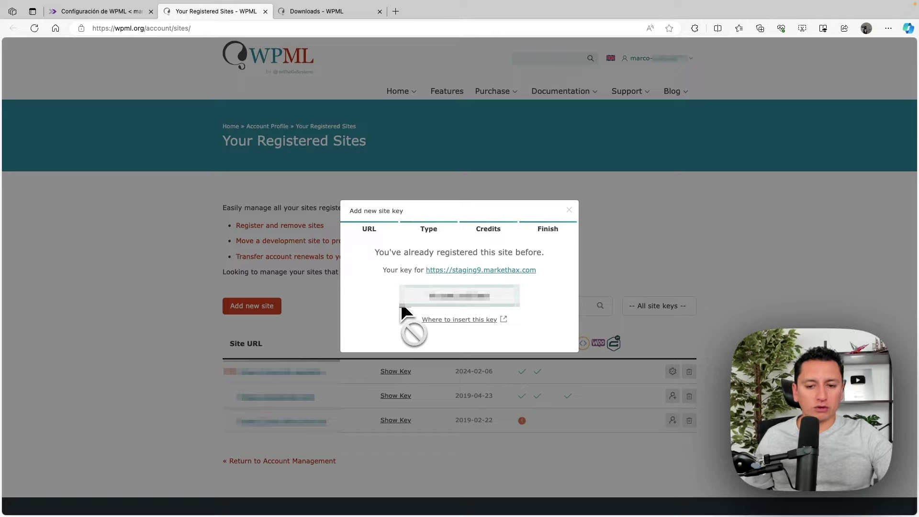
{"action": "left_click_drag", "start_coordinate": [402, 307], "coordinate": [484, 307]}
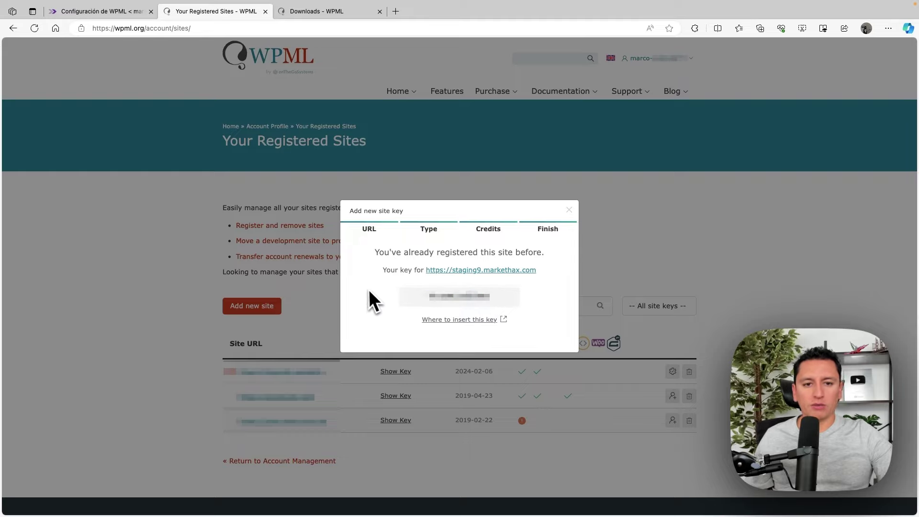
{"action": "left_click", "coordinate": [105, 13]}
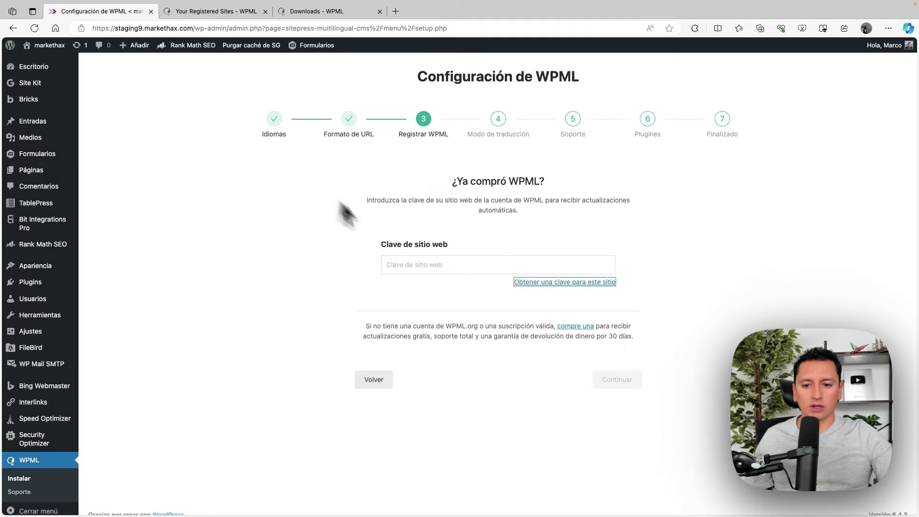
{"action": "left_click", "coordinate": [589, 263]}
{"action": "key", "text": "super+v"}
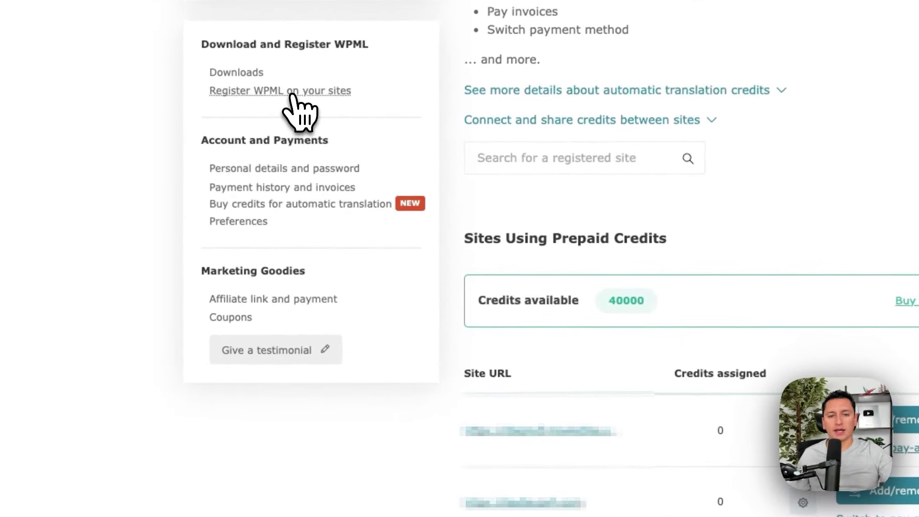
{"action": "left_click", "coordinate": [292, 96]}
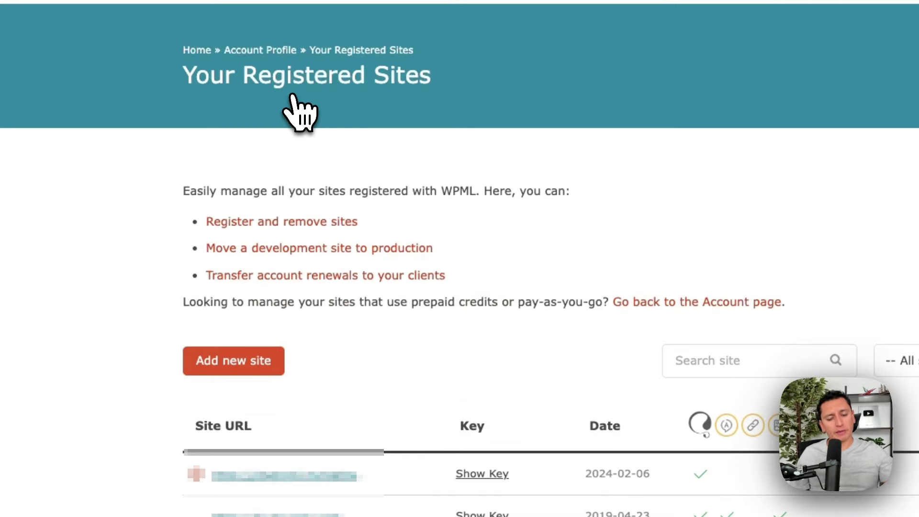
{"action": "left_click", "coordinate": [261, 366]}
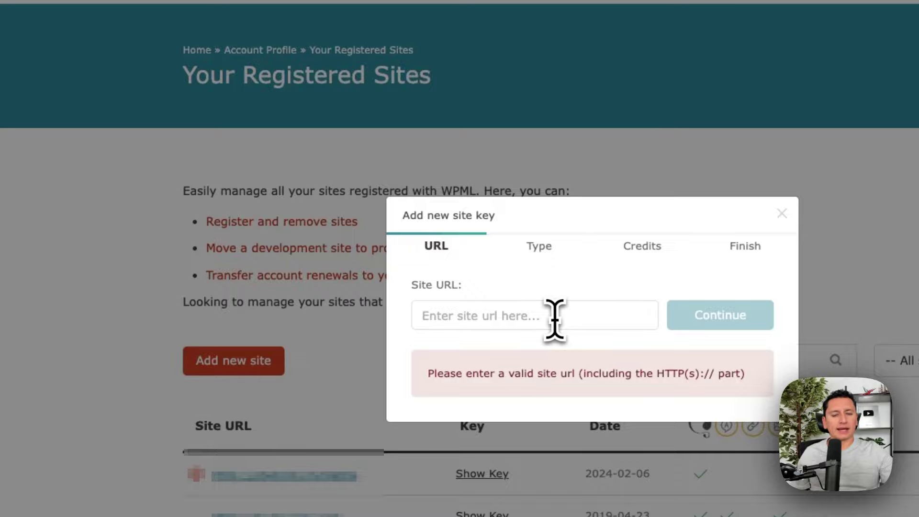
{"action": "left_click", "coordinate": [554, 320]}
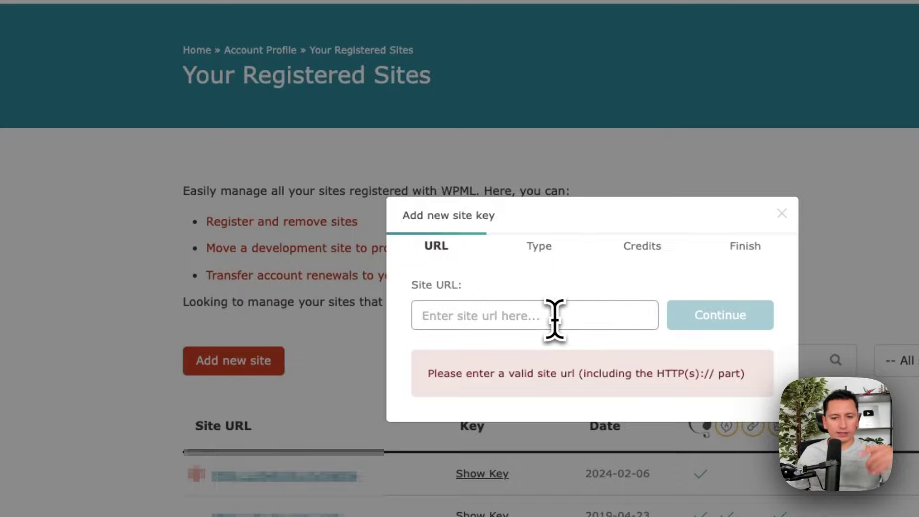
{"action": "type", "text": "https://"}
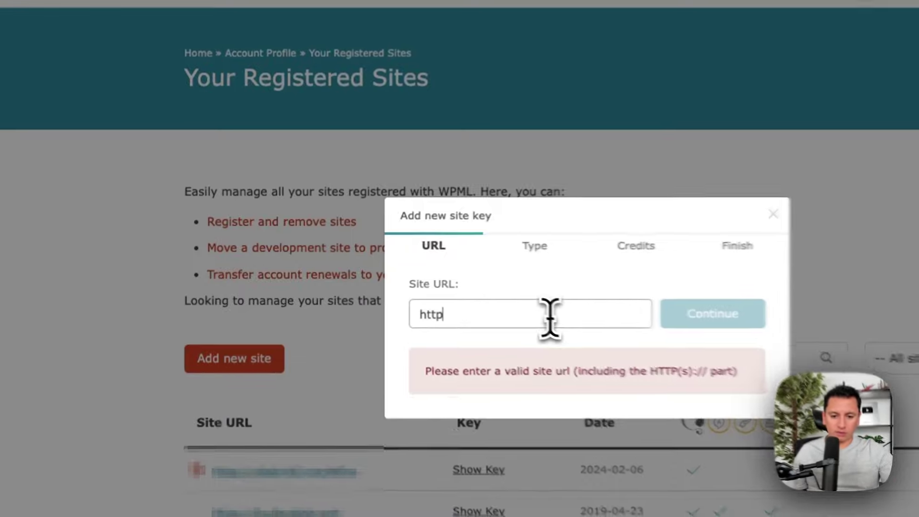
{"action": "type", "text": "ocelotecafe.com"}
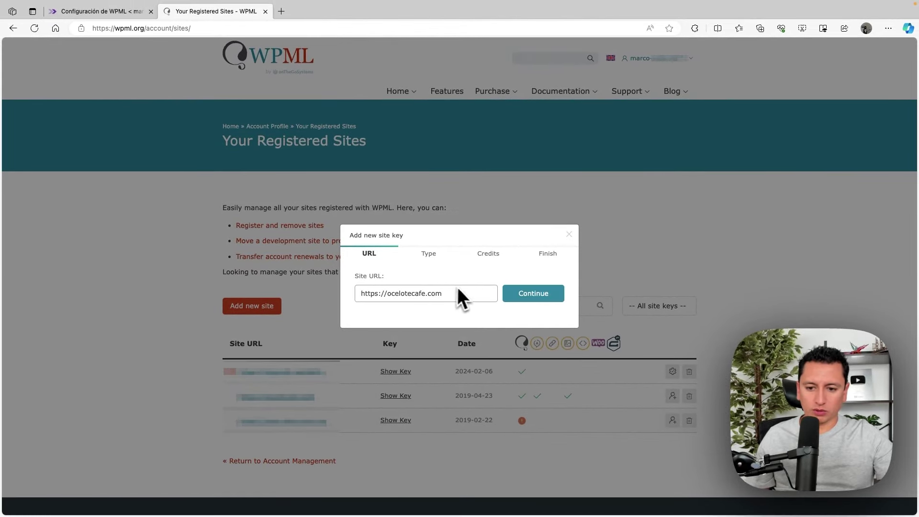
{"action": "left_click", "coordinate": [534, 293]}
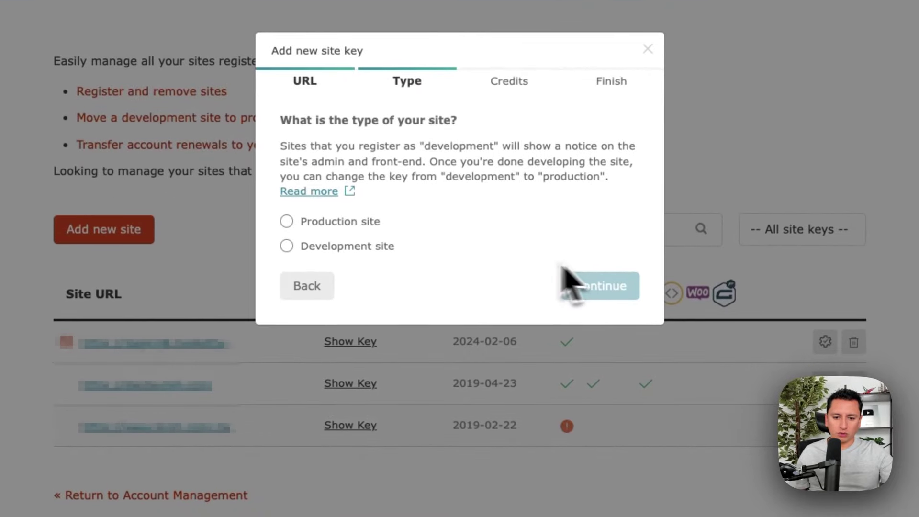
- Set the new site key's type to Production site and assign 0 automatic translation credits to it
{"action": "left_click", "coordinate": [361, 223]}
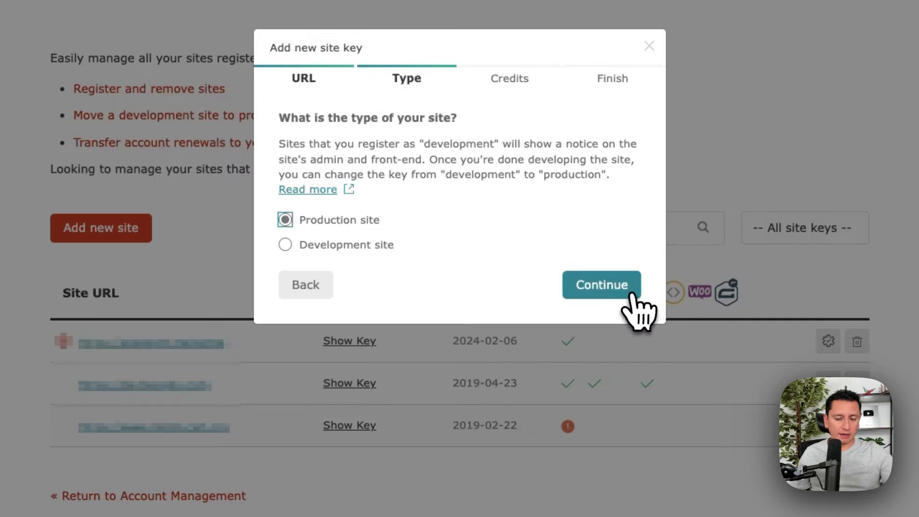
{"action": "left_click", "coordinate": [626, 290]}
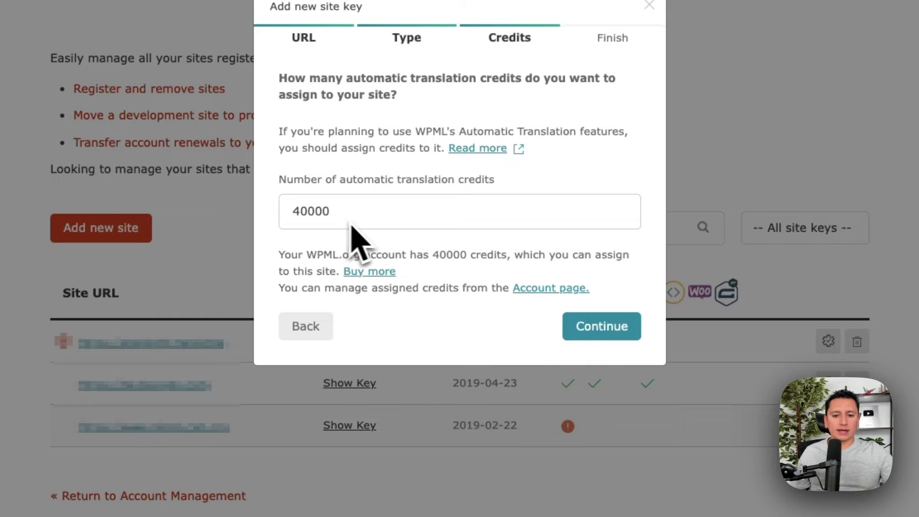
{"action": "left_click_drag", "start_coordinate": [369, 218], "coordinate": [284, 225]}
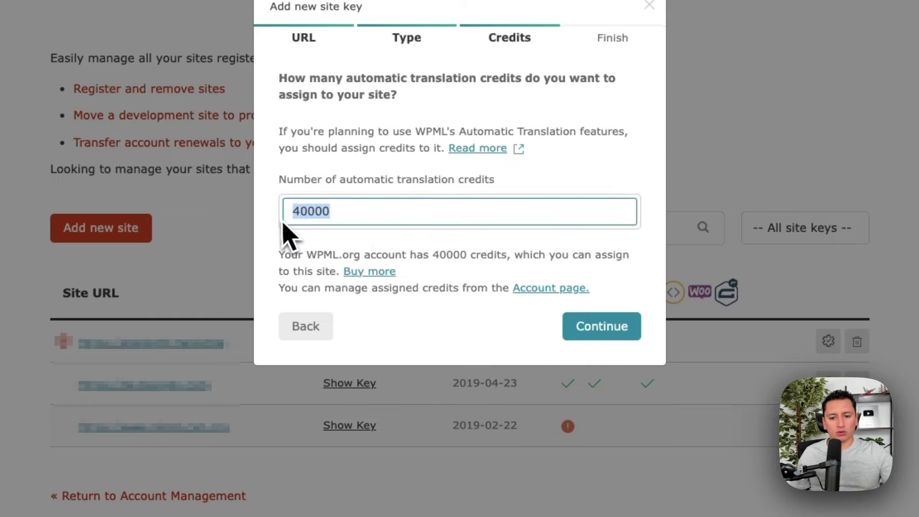
{"action": "key", "text": "BackSpace"}
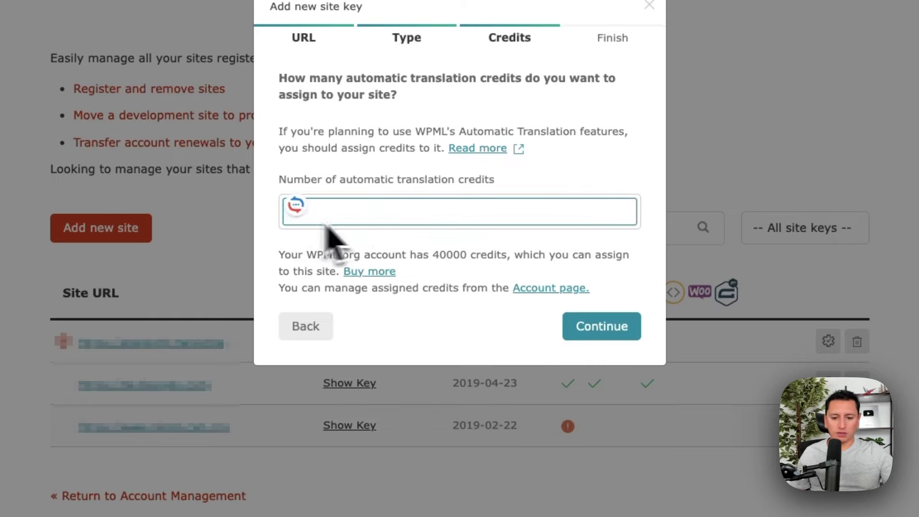
{"action": "left_click", "coordinate": [483, 250]}
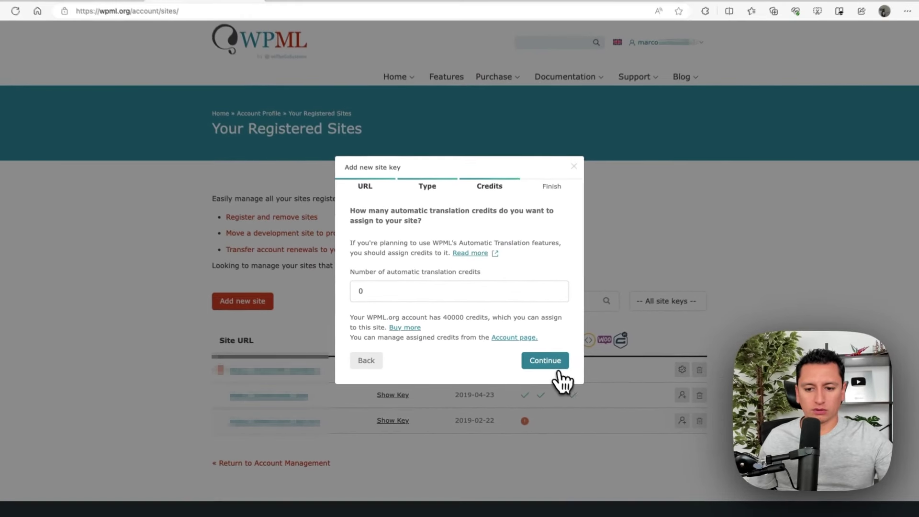
{"action": "left_click", "coordinate": [618, 332]}
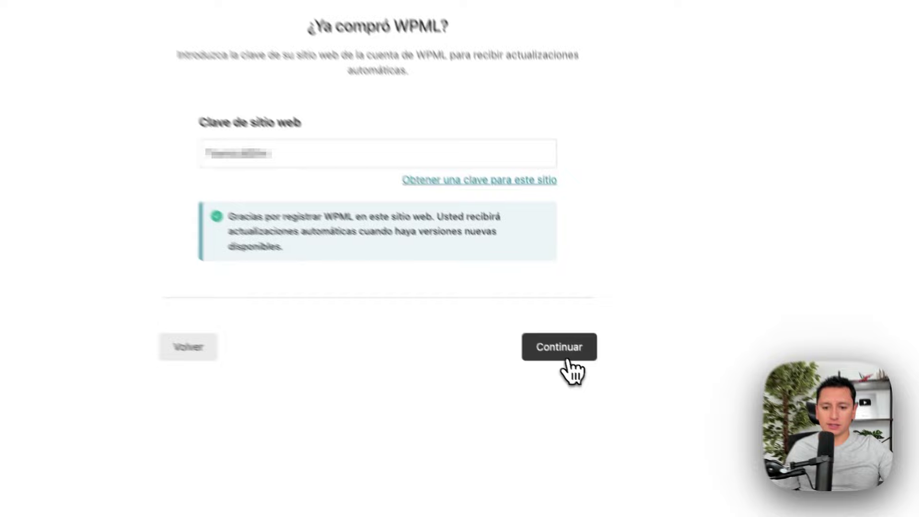
- Continue past the WPML registration stage and keep "Elija qué quiere traducir" as the translation mode
{"action": "left_click", "coordinate": [568, 358]}
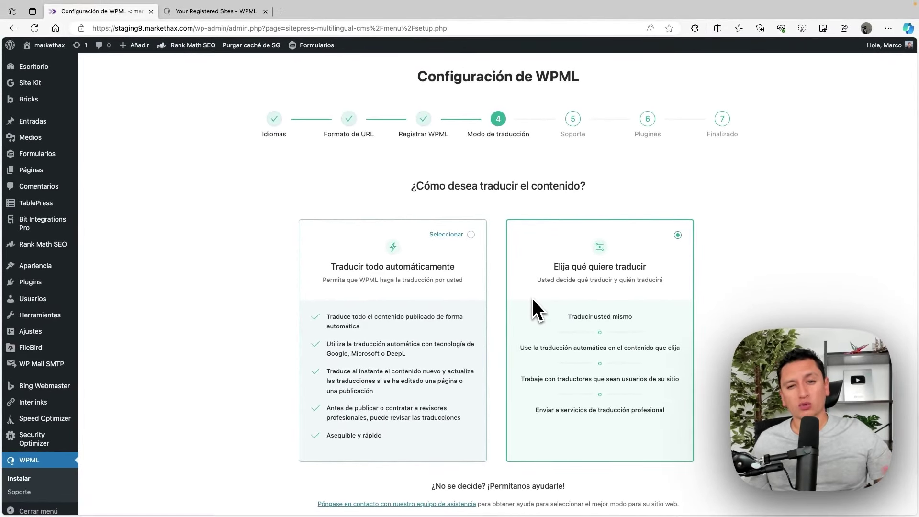
{"action": "scroll", "coordinate": [522, 300], "scroll_direction": "down", "scroll_amount": 3}
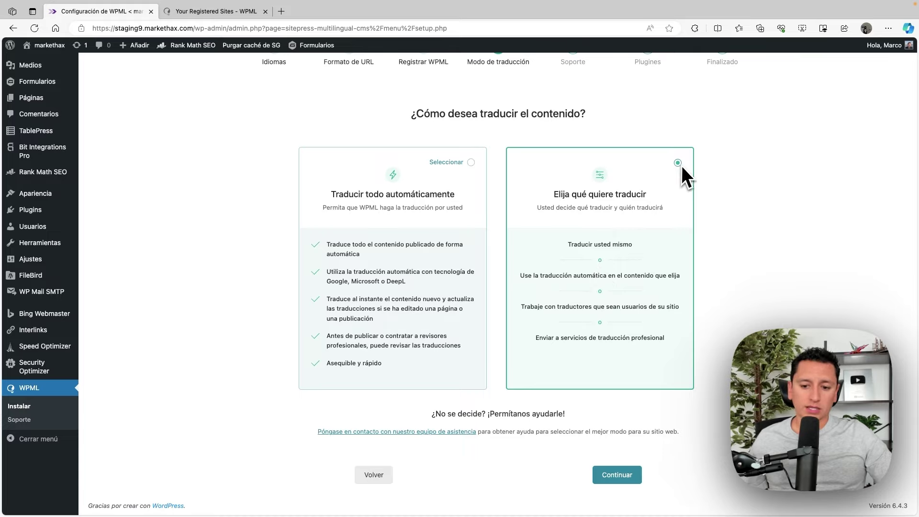
{"action": "left_click", "coordinate": [626, 479]}
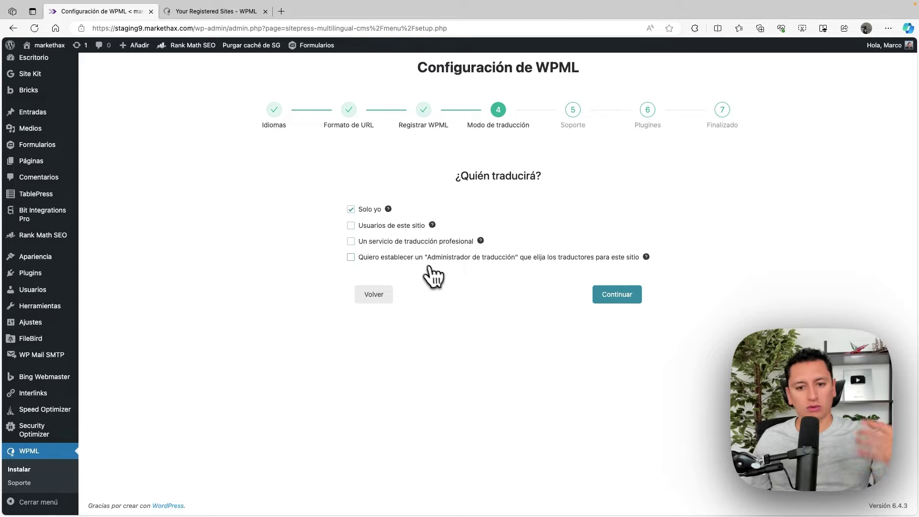
- Try adding a translator under "Usuarios de este sitio" as a new user with the Translator role, and cancel it
{"action": "left_click", "coordinate": [351, 225]}
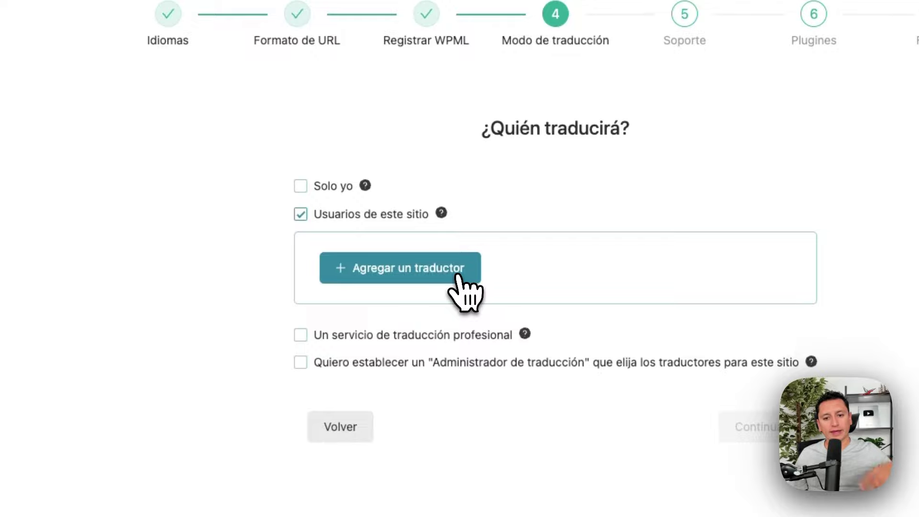
{"action": "left_click", "coordinate": [457, 276]}
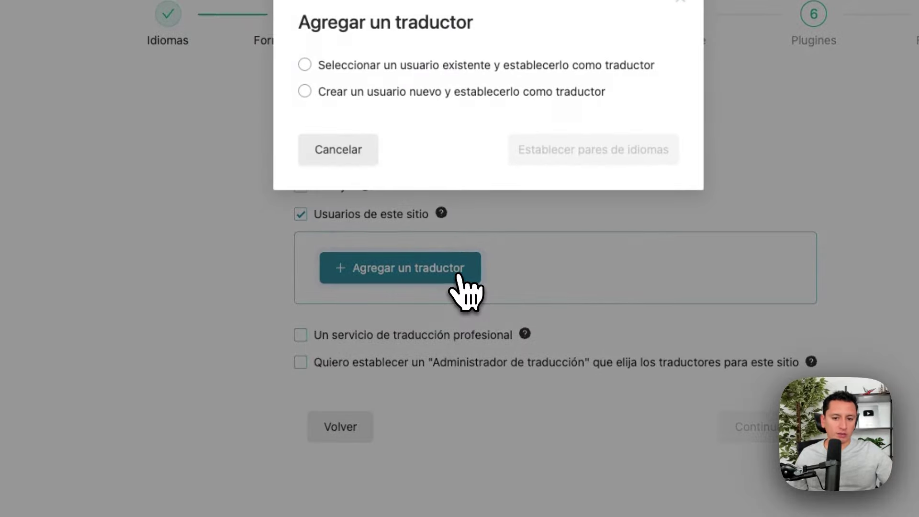
{"action": "left_click", "coordinate": [426, 92]}
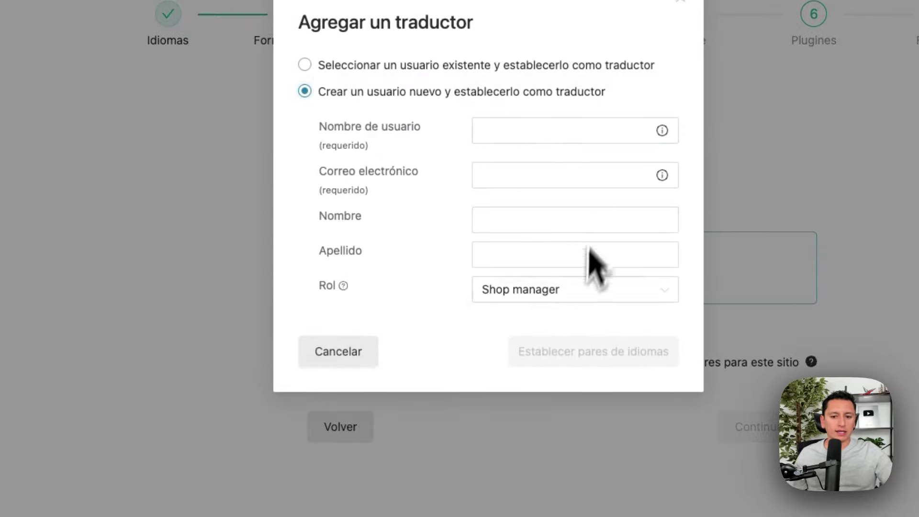
{"action": "left_click", "coordinate": [590, 290]}
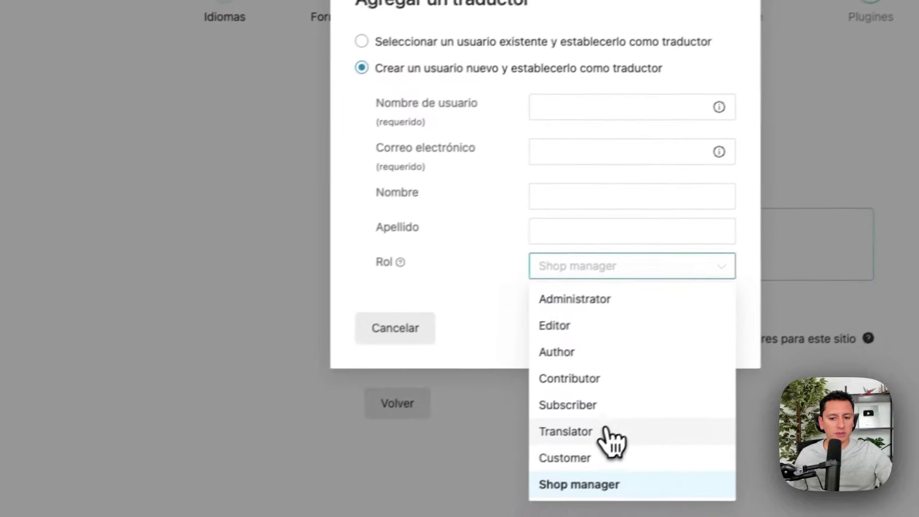
{"action": "left_click", "coordinate": [608, 431]}
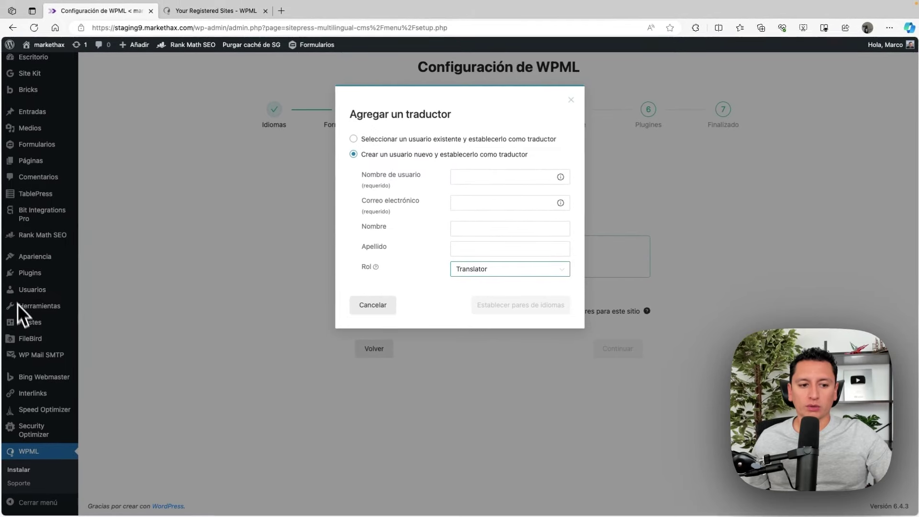
{"action": "left_click", "coordinate": [554, 233]}
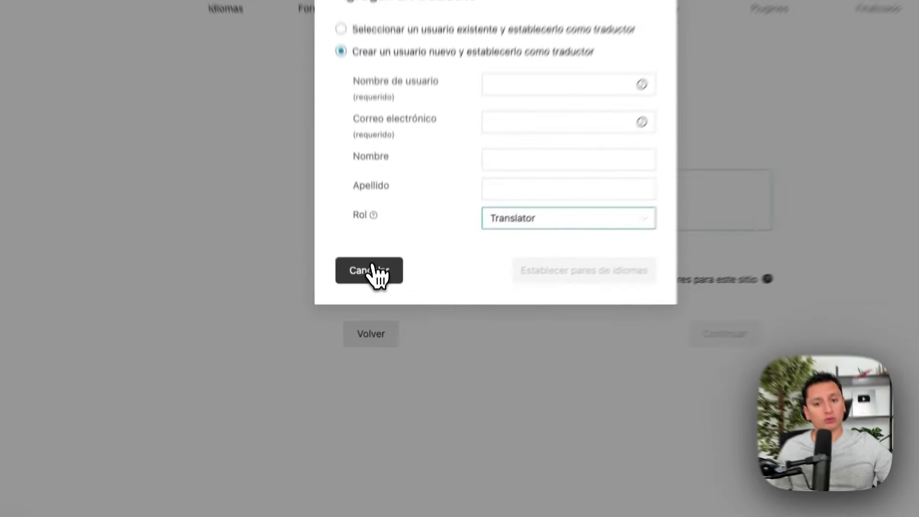
{"action": "left_click", "coordinate": [373, 305]}
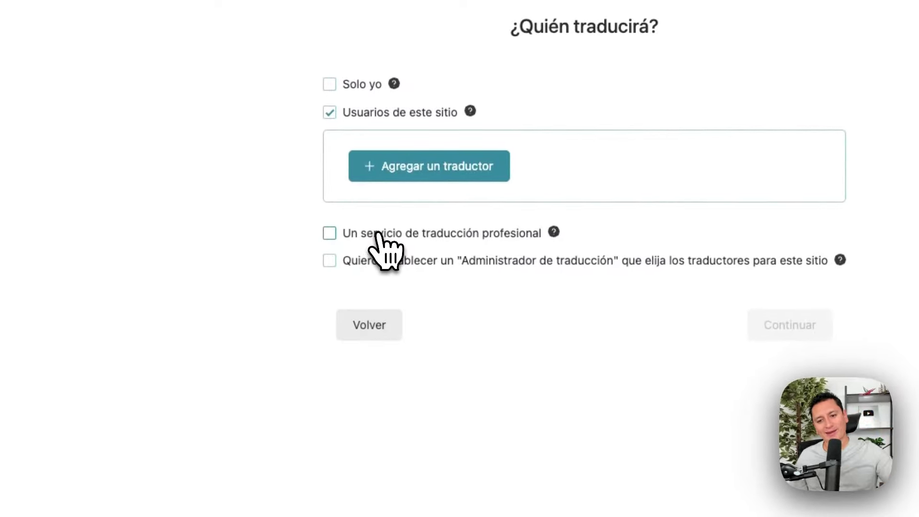
- Enable "Un servicio de traducción profesional", view the available translation services, and disable the option again
{"action": "left_click", "coordinate": [329, 233]}
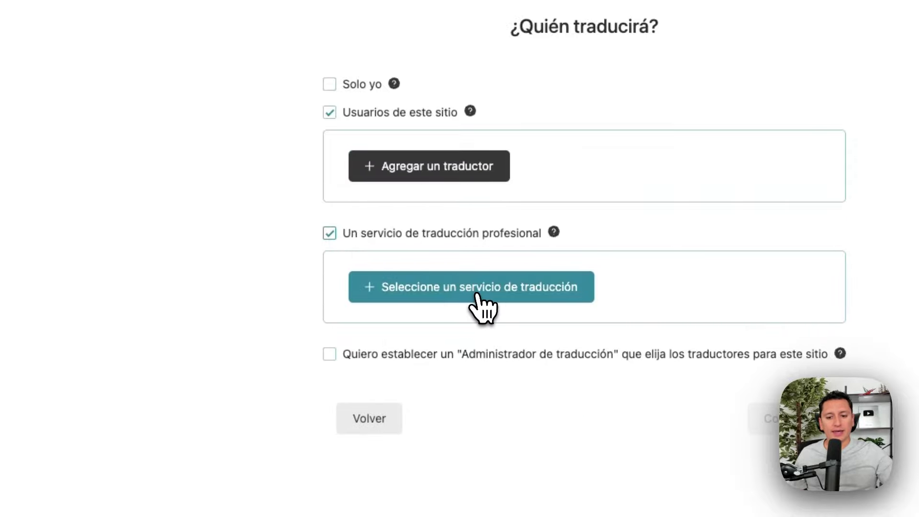
{"action": "left_click", "coordinate": [484, 308]}
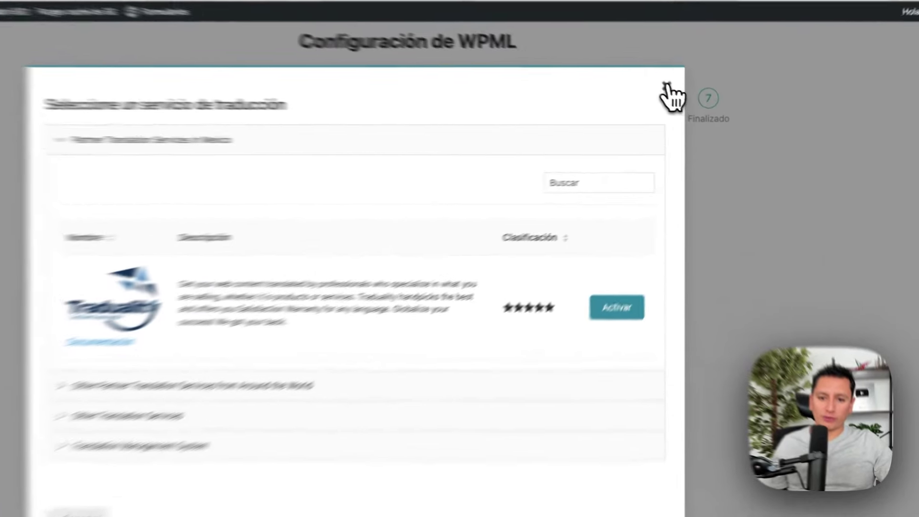
{"action": "left_click", "coordinate": [691, 100]}
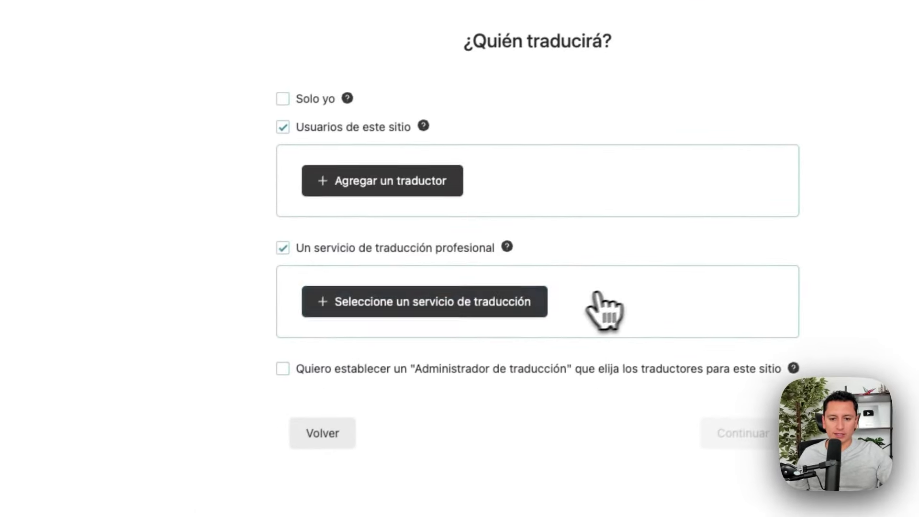
{"action": "left_click", "coordinate": [298, 240]}
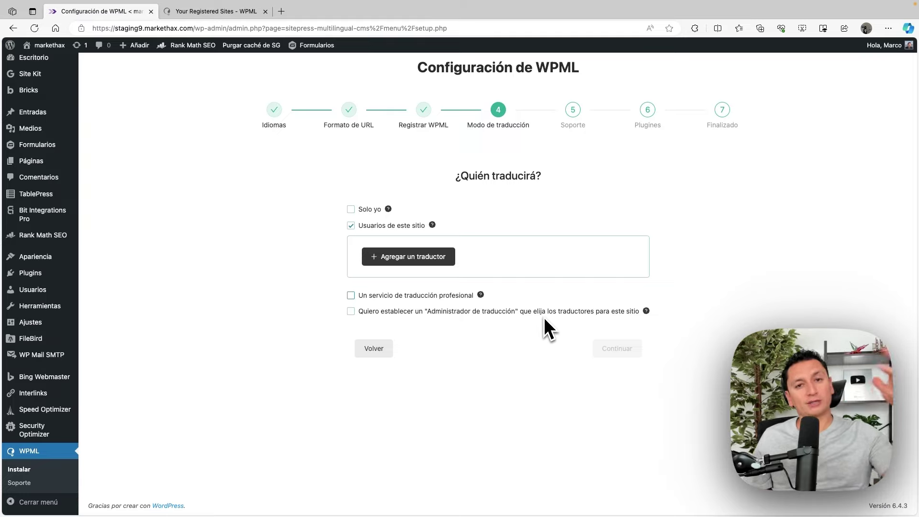
- Set "Solo yo" as the only translator and agree to send theme and plugin information for faster support
{"action": "left_click", "coordinate": [351, 225]}
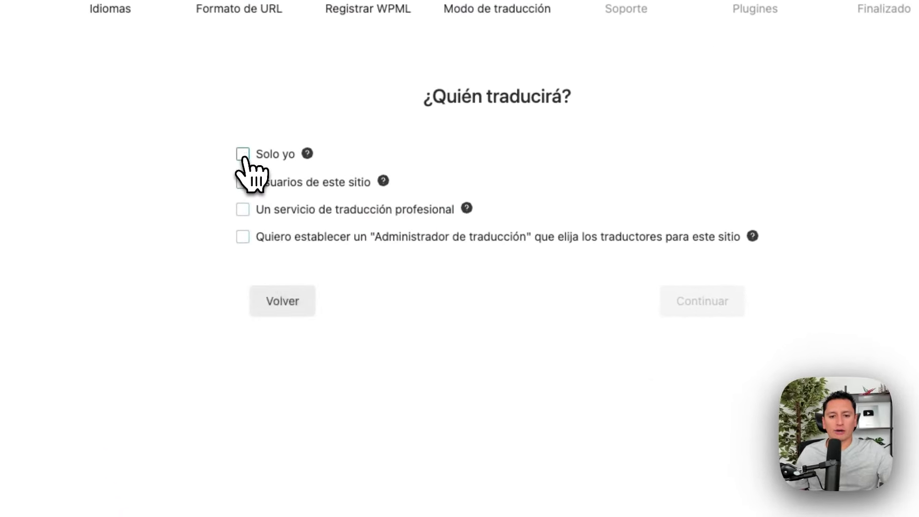
{"action": "left_click", "coordinate": [351, 209]}
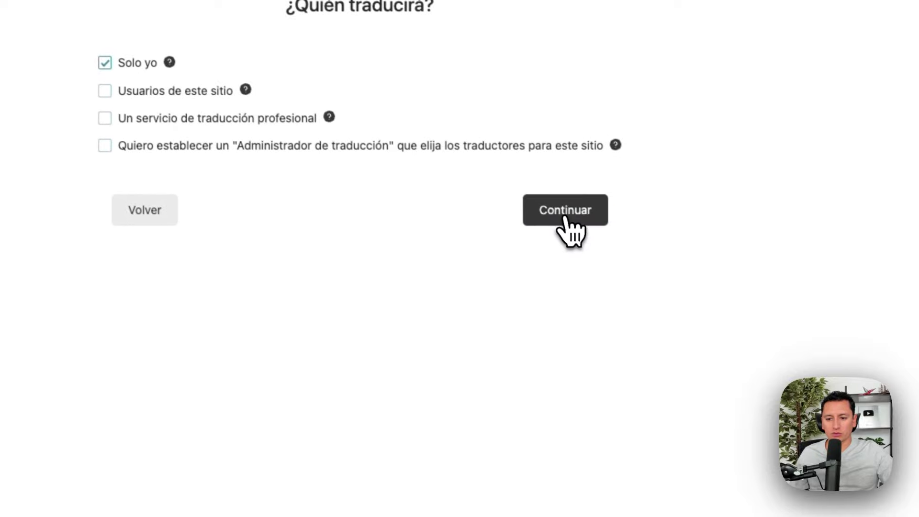
{"action": "left_click", "coordinate": [702, 302]}
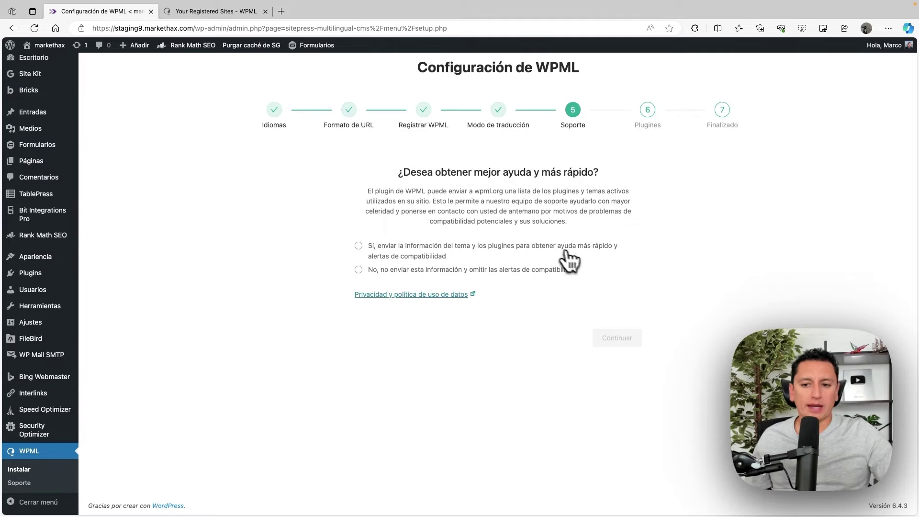
{"action": "left_click", "coordinate": [438, 256]}
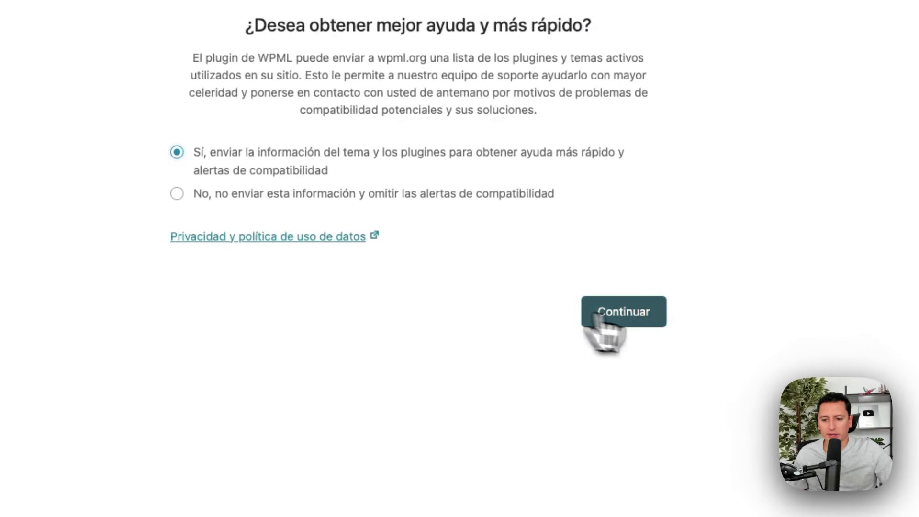
{"action": "left_click", "coordinate": [655, 317]}
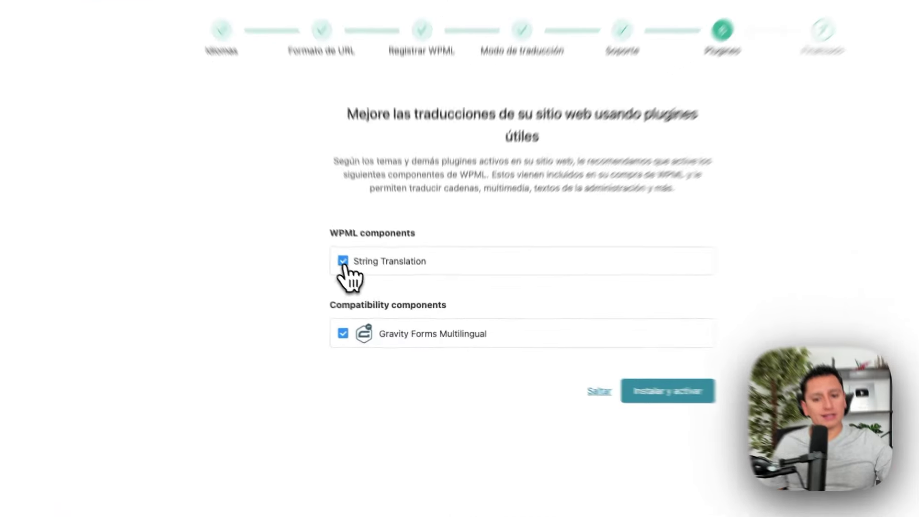
- Deselect String Translation and Gravity Forms Multilingual, skip the plugin installation and finish the WPML setup
{"action": "left_click", "coordinate": [344, 262]}
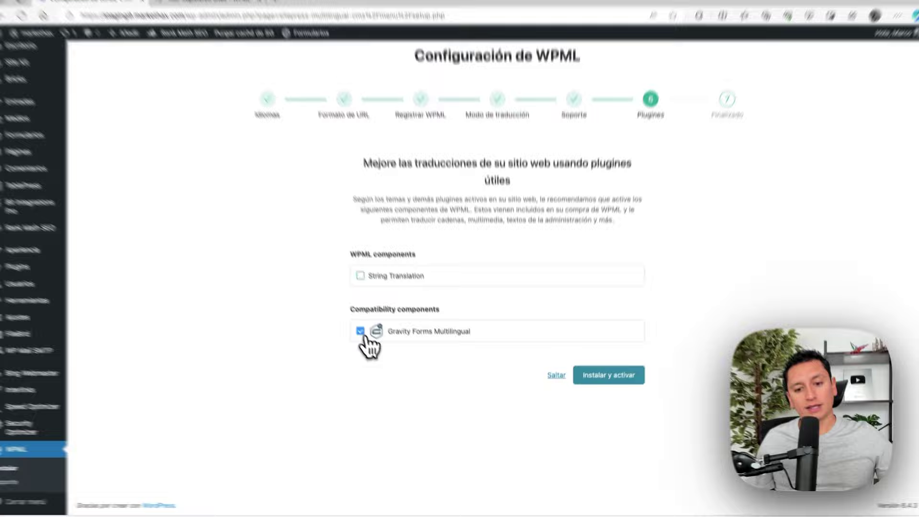
{"action": "left_click", "coordinate": [361, 331]}
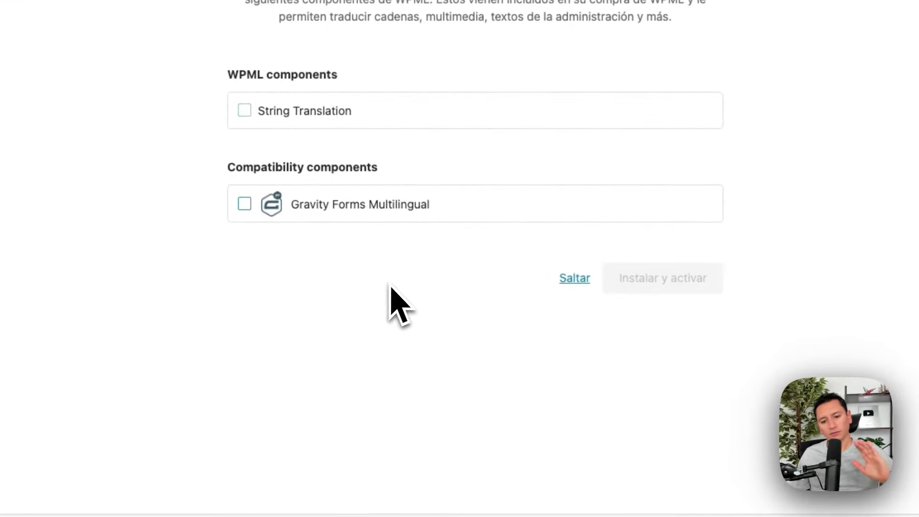
{"action": "left_click", "coordinate": [569, 279]}
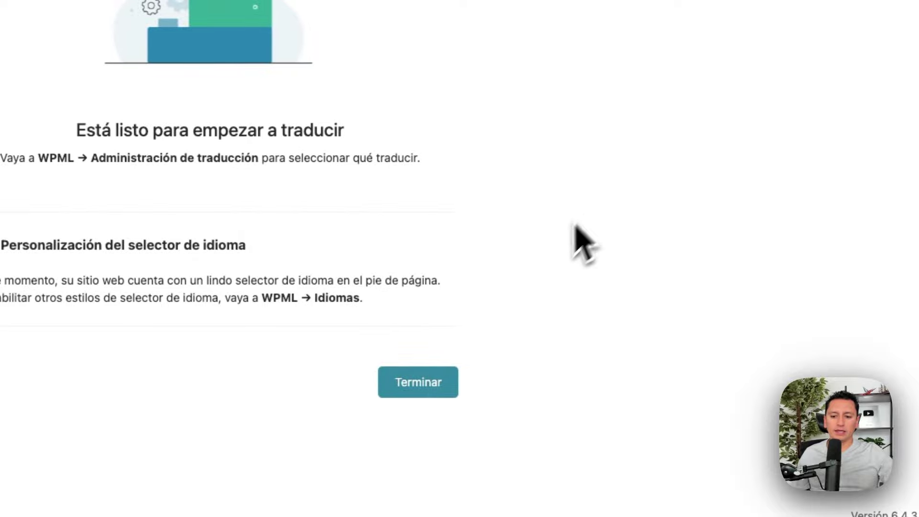
{"action": "left_click", "coordinate": [436, 376]}
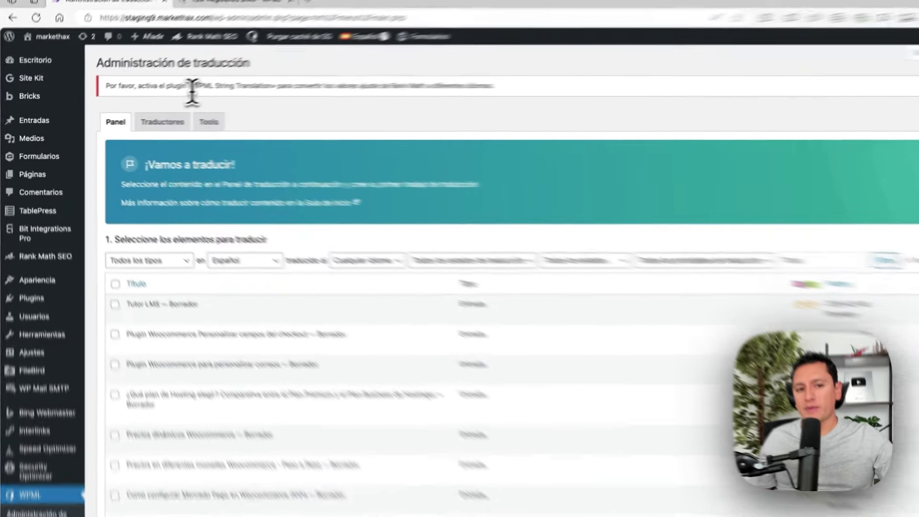
- Read the WPML String Translation notice, and open Administración de traducción to look over the content list and translation options
{"action": "left_click_drag", "start_coordinate": [176, 90], "coordinate": [209, 90]}
{"action": "left_click_drag", "start_coordinate": [336, 64], "coordinate": [398, 63]}
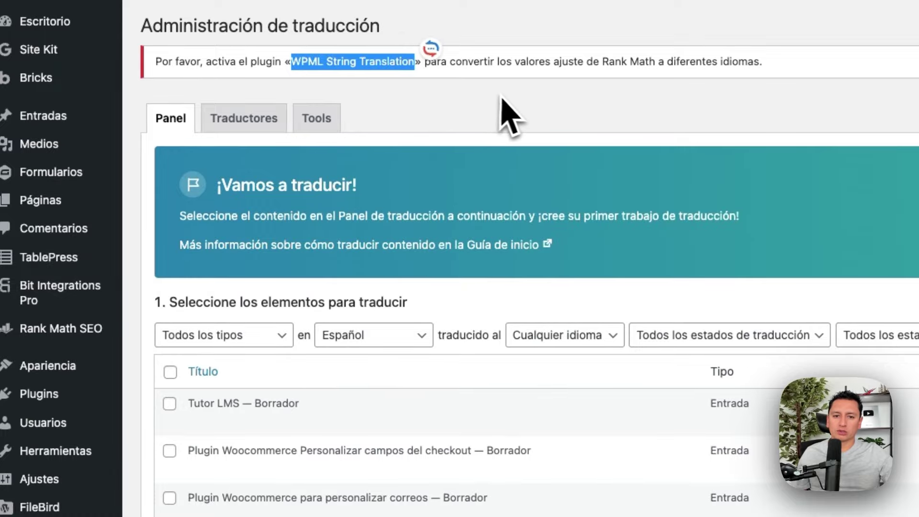
{"action": "left_click", "coordinate": [505, 112]}
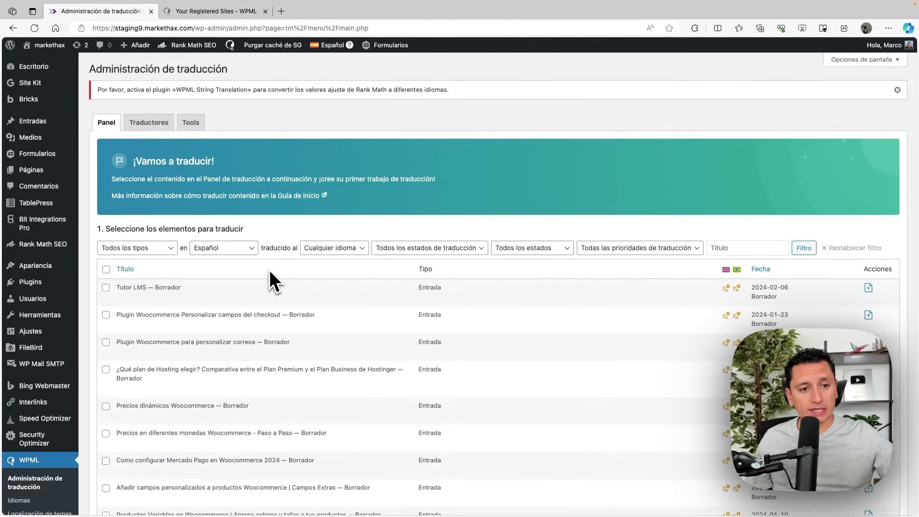
{"action": "scroll", "coordinate": [269, 273], "scroll_direction": "down", "scroll_amount": 5}
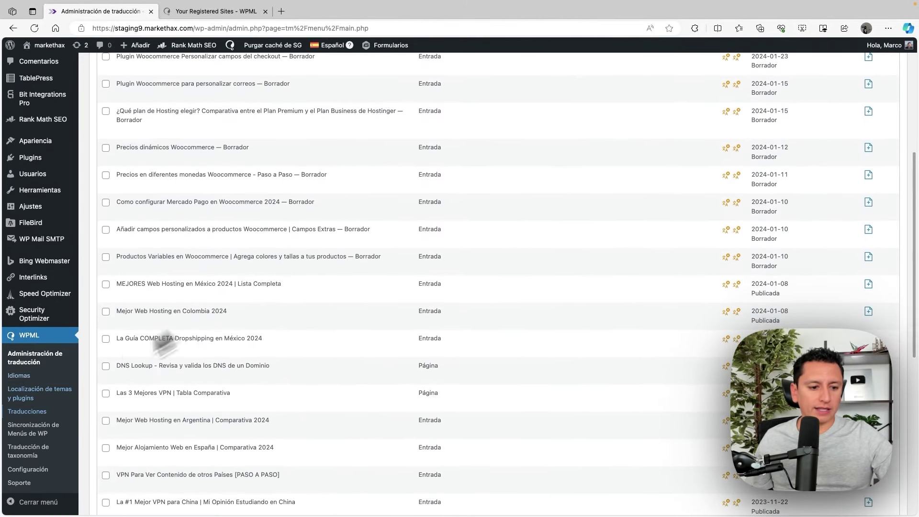
{"action": "scroll", "coordinate": [96, 378], "scroll_direction": "down", "scroll_amount": 2}
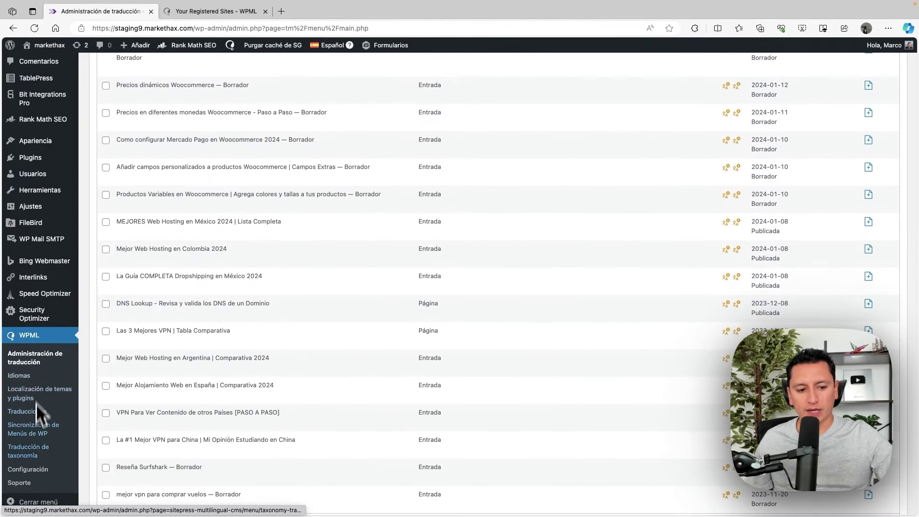
{"action": "left_click", "coordinate": [41, 364]}
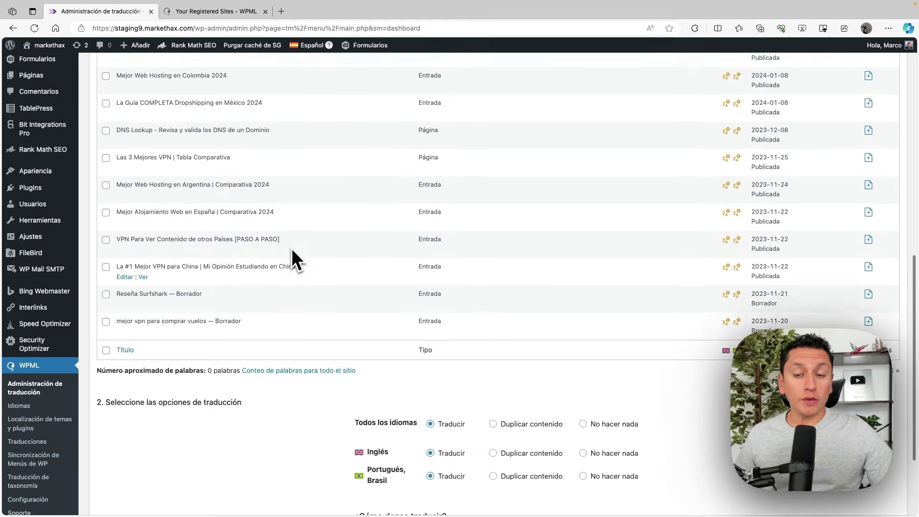
{"action": "scroll", "coordinate": [291, 249], "scroll_direction": "up", "scroll_amount": 3}
{"action": "scroll", "coordinate": [291, 245], "scroll_direction": "up", "scroll_amount": 4}
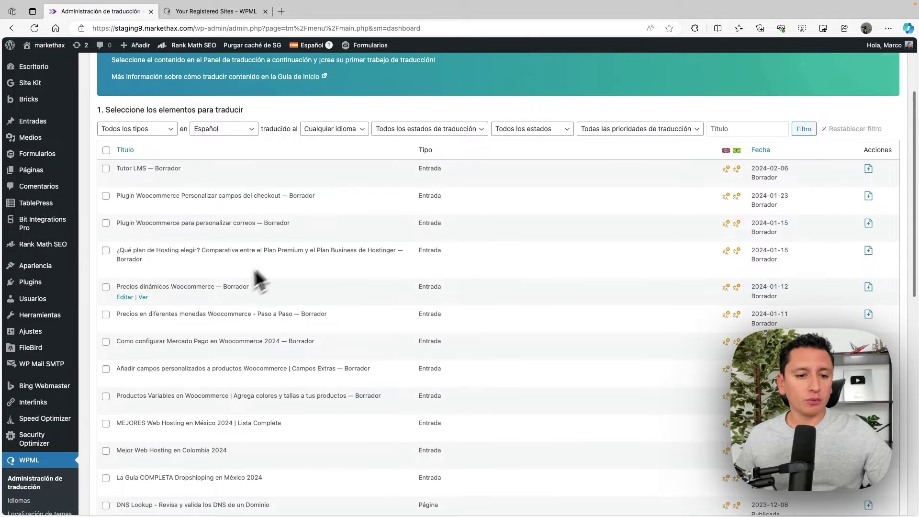
{"action": "scroll", "coordinate": [49, 354], "scroll_direction": "down", "scroll_amount": 4}
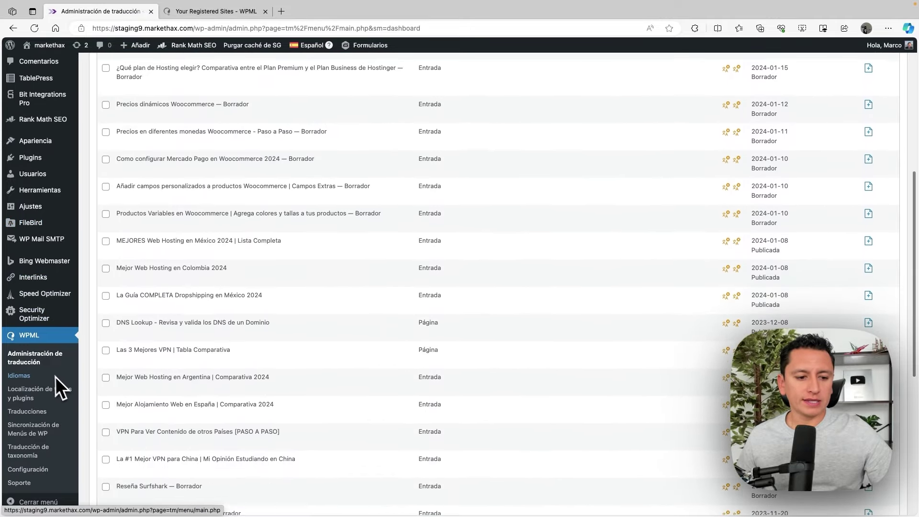
{"action": "left_click", "coordinate": [35, 359]}
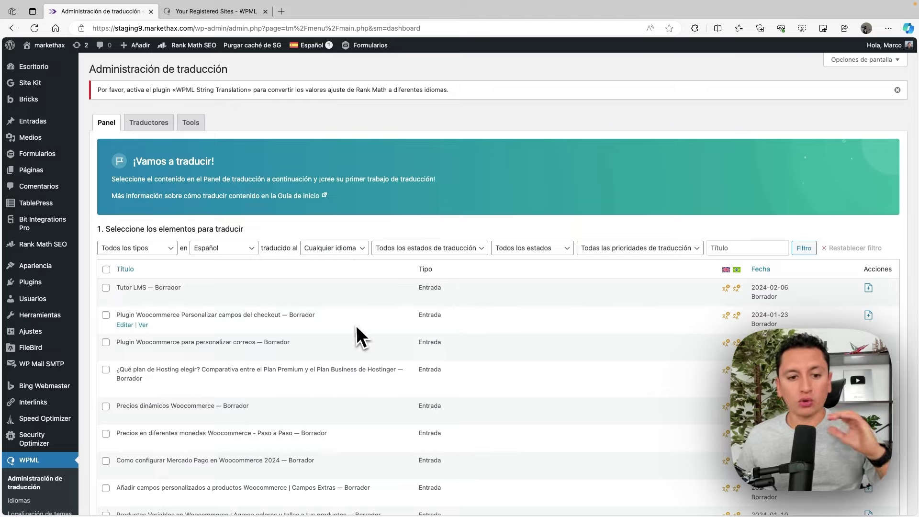
- Examine the translatable entries and pages, their translation status per language, and the content type filter's options
{"action": "scroll", "coordinate": [355, 318], "scroll_direction": "down", "scroll_amount": 3}
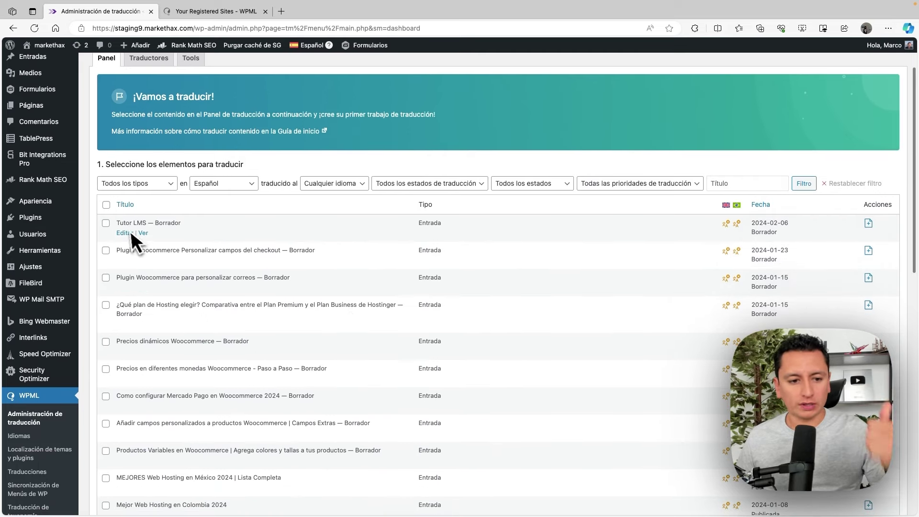
{"action": "scroll", "coordinate": [419, 268], "scroll_direction": "down", "scroll_amount": 10}
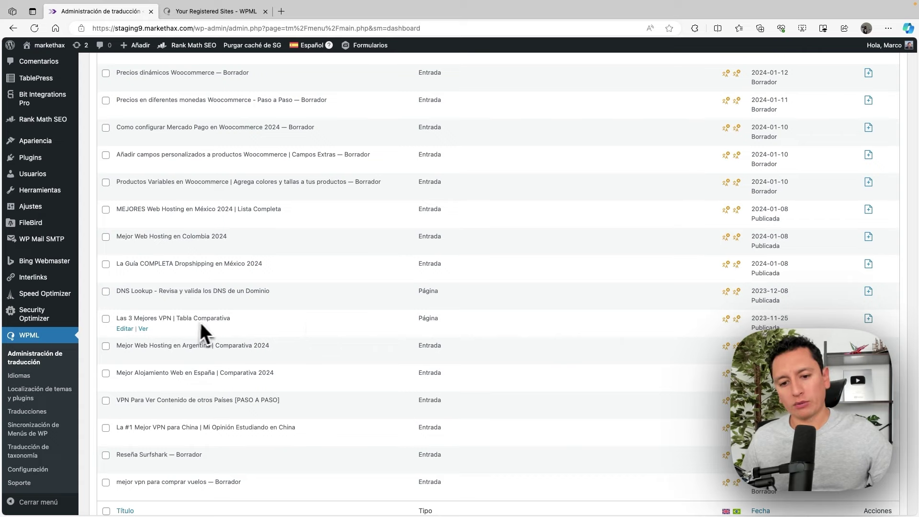
{"action": "scroll", "coordinate": [283, 333], "scroll_direction": "up", "scroll_amount": 1}
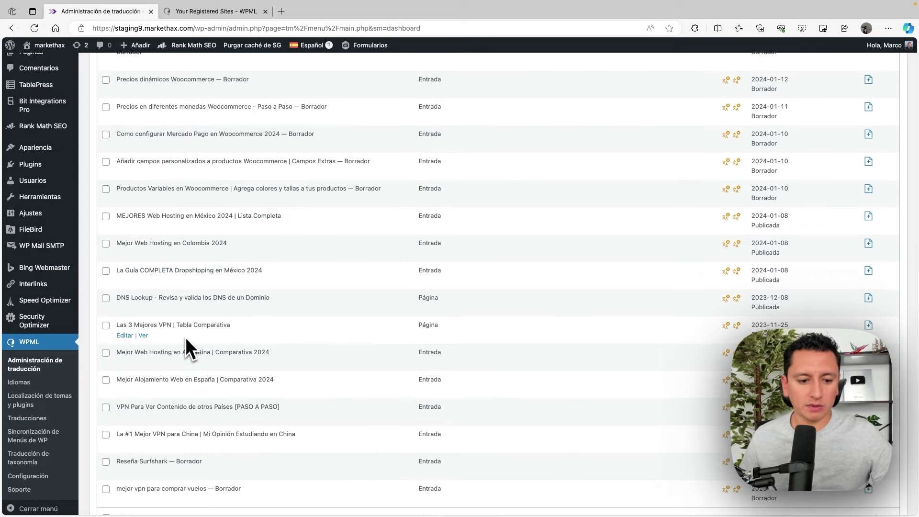
{"action": "scroll", "coordinate": [657, 312], "scroll_direction": "up", "scroll_amount": 12}
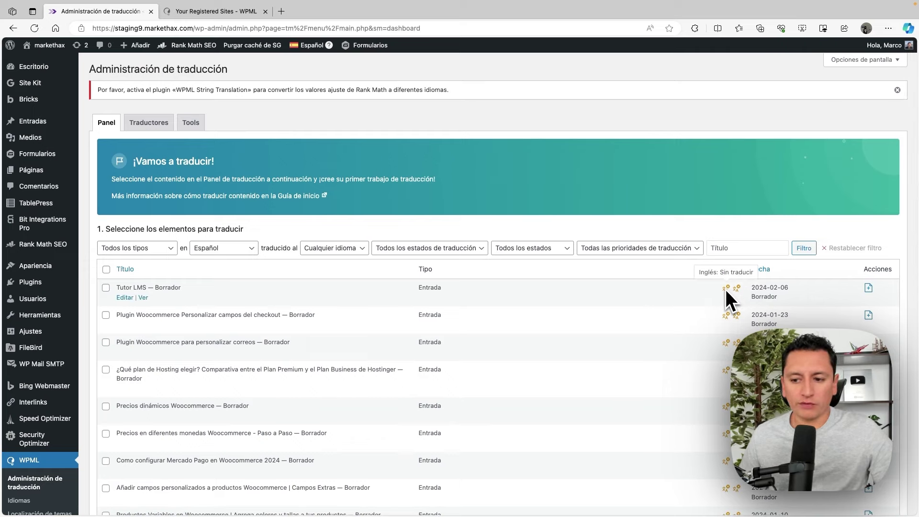
{"action": "scroll", "coordinate": [726, 331], "scroll_direction": "down", "scroll_amount": 15}
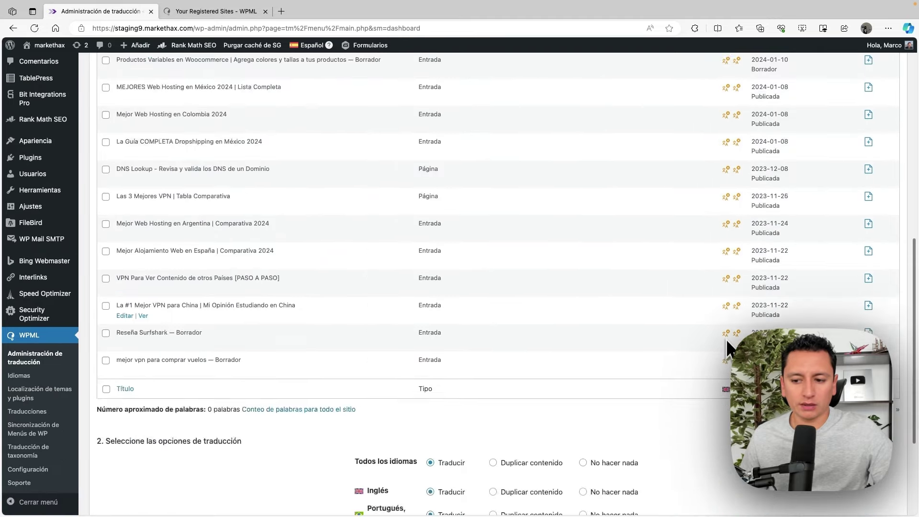
{"action": "scroll", "coordinate": [725, 316], "scroll_direction": "up", "scroll_amount": 20}
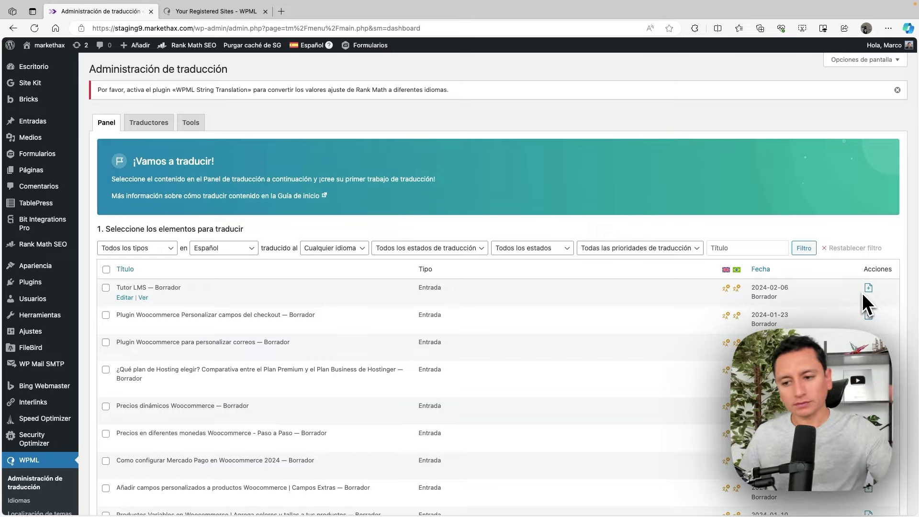
{"action": "left_click", "coordinate": [166, 250]}
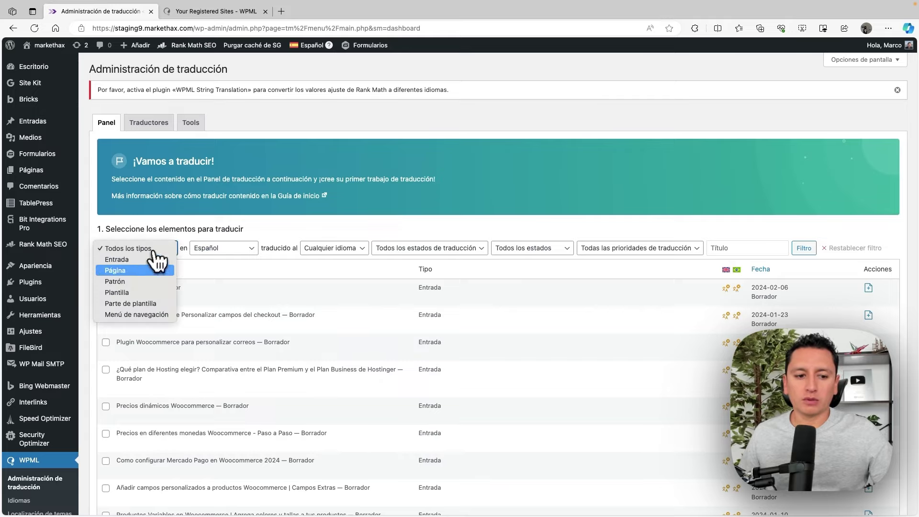
{"action": "left_click", "coordinate": [199, 254]}
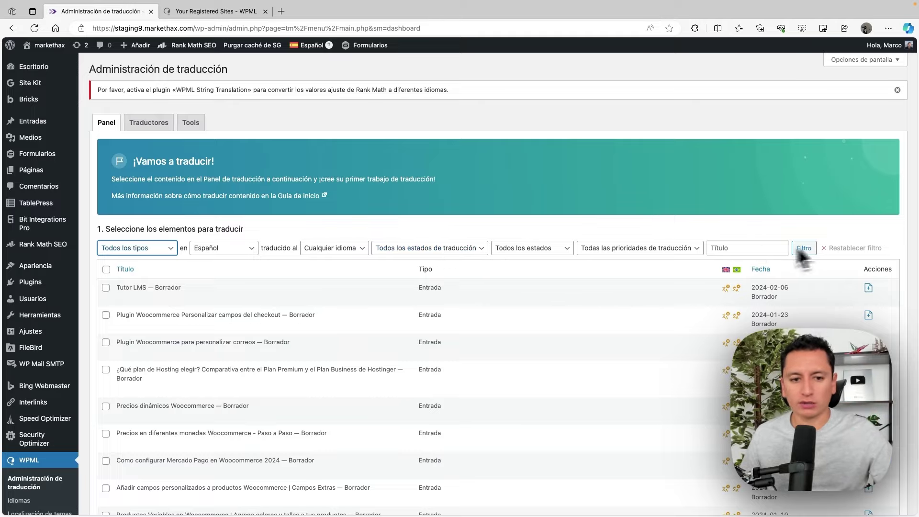
- View the translators, the partner translation services, and the automatic translation tools in Administración de traducción
{"action": "left_click", "coordinate": [149, 122]}
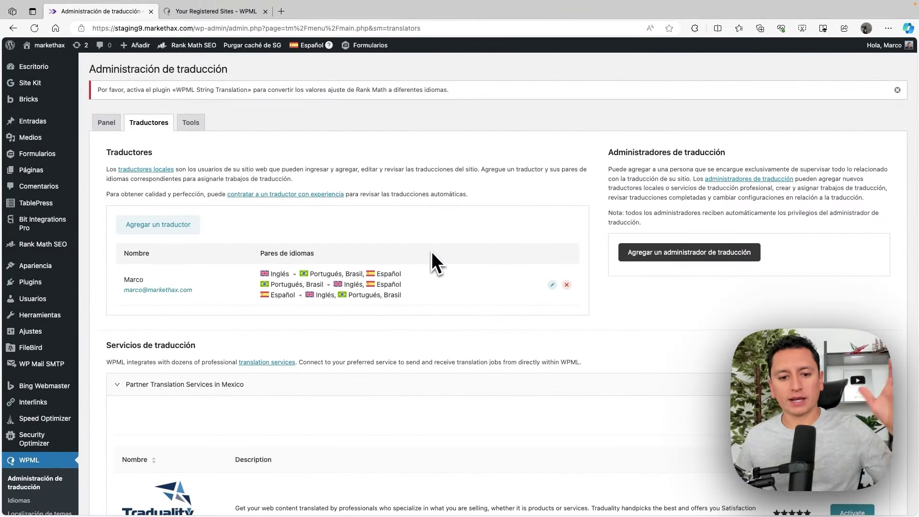
{"action": "scroll", "coordinate": [431, 254], "scroll_direction": "down", "scroll_amount": 5}
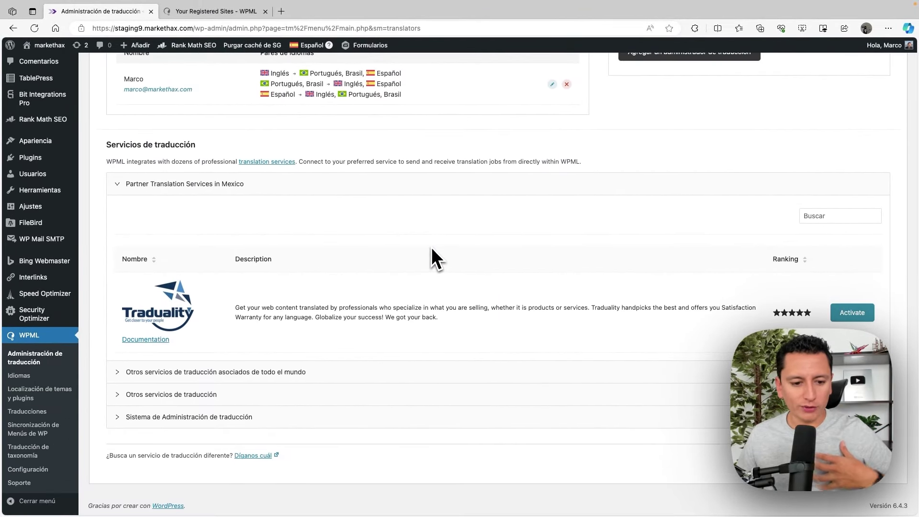
{"action": "scroll", "coordinate": [355, 311], "scroll_direction": "up", "scroll_amount": 5}
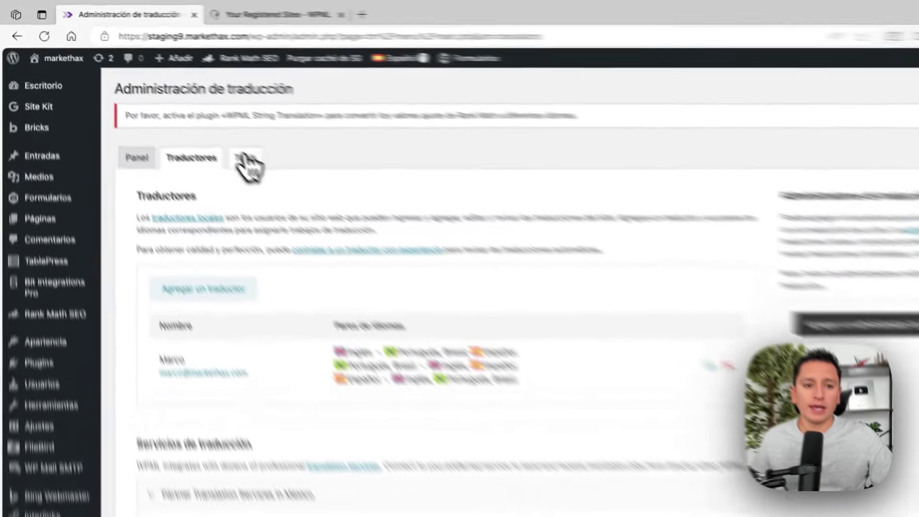
{"action": "left_click", "coordinate": [191, 123]}
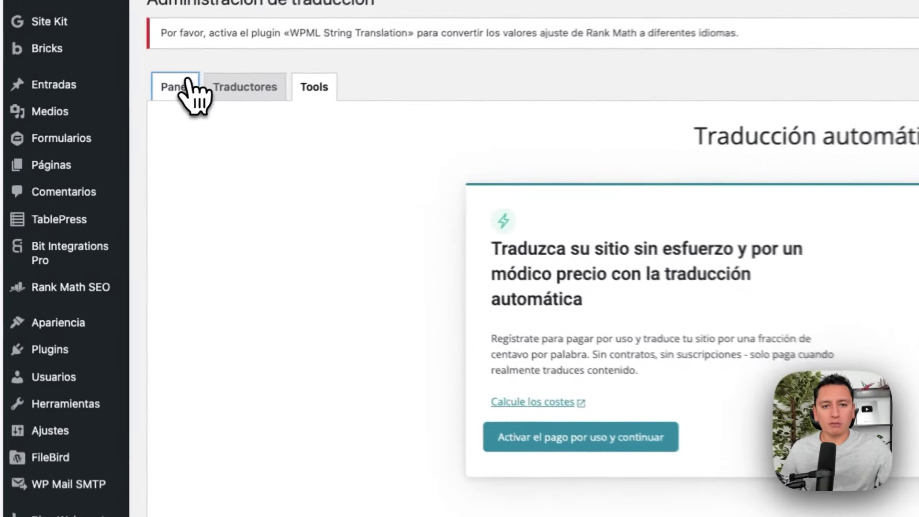
- Open WPML's Idiomas settings page
{"action": "left_click", "coordinate": [106, 122]}
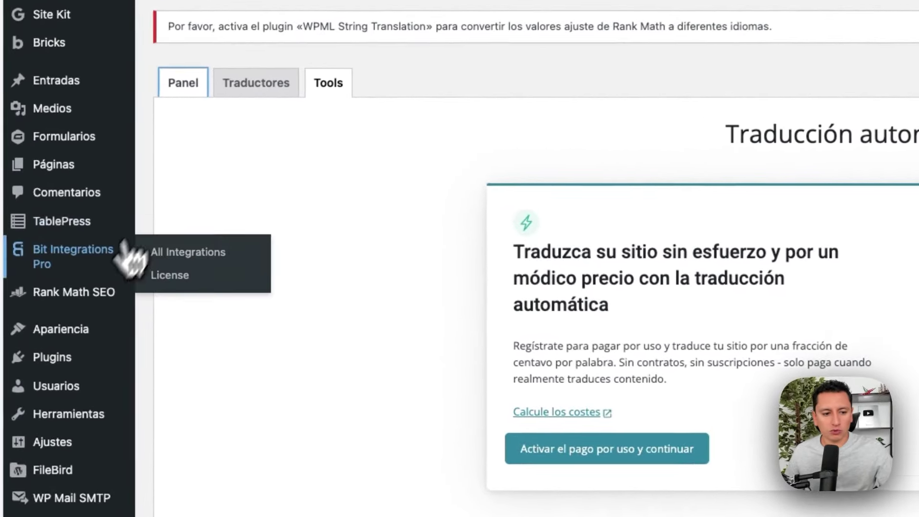
{"action": "scroll", "coordinate": [107, 257], "scroll_direction": "down", "scroll_amount": 8}
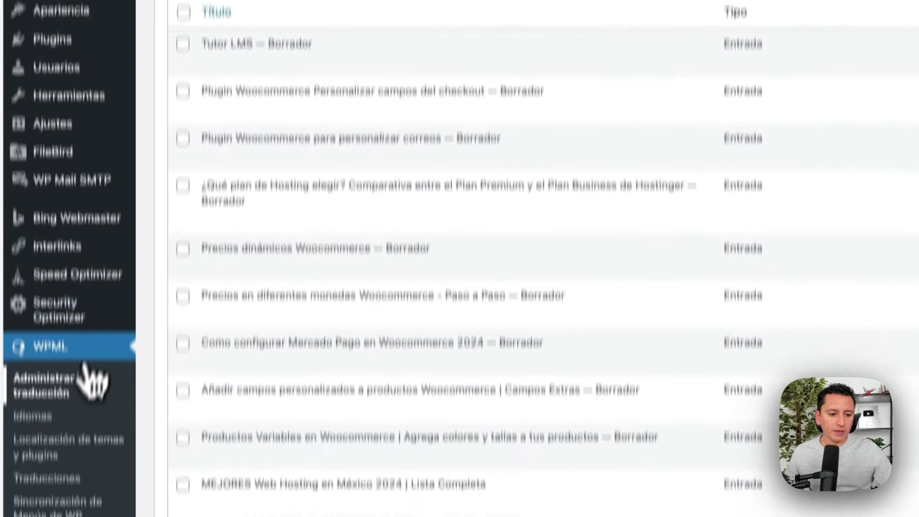
{"action": "left_click", "coordinate": [36, 324]}
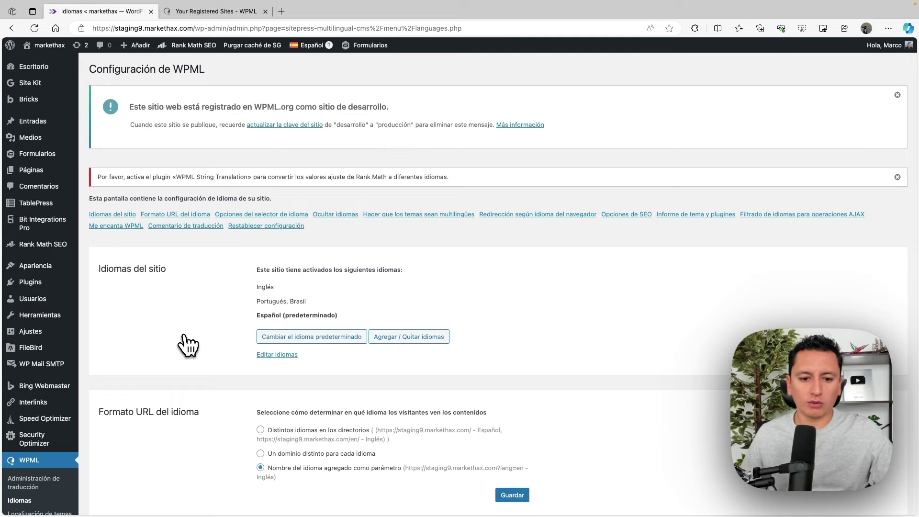
- View the list of languages that can be added to or removed from the site, and cancel it
{"action": "scroll", "coordinate": [210, 335], "scroll_direction": "down", "scroll_amount": 3}
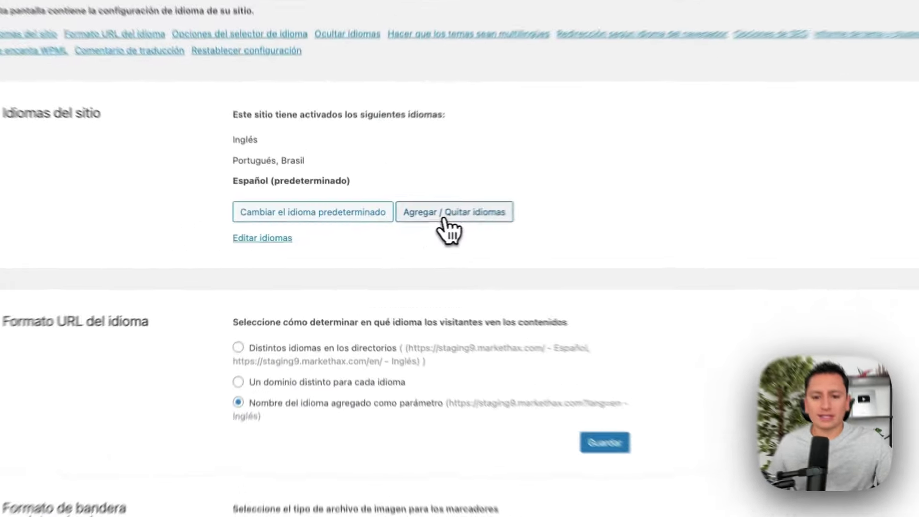
{"action": "left_click", "coordinate": [404, 221]}
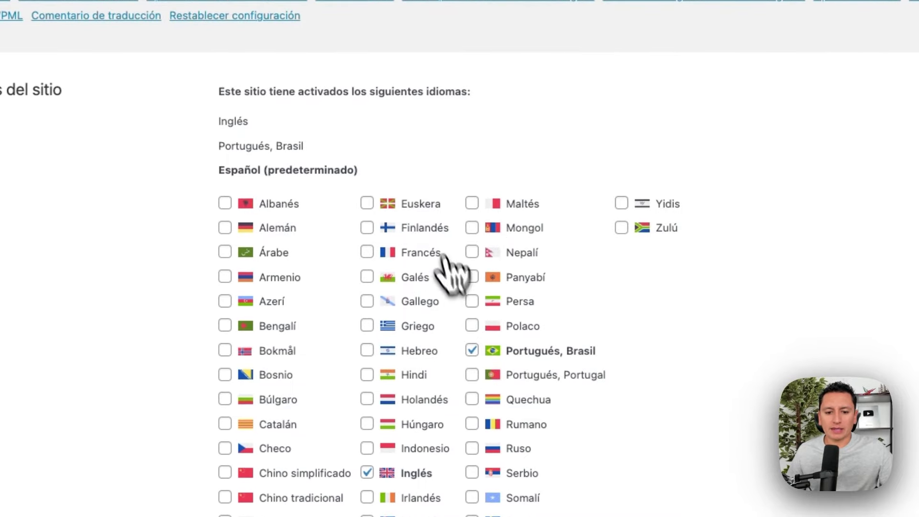
{"action": "scroll", "coordinate": [452, 288], "scroll_direction": "down", "scroll_amount": 5}
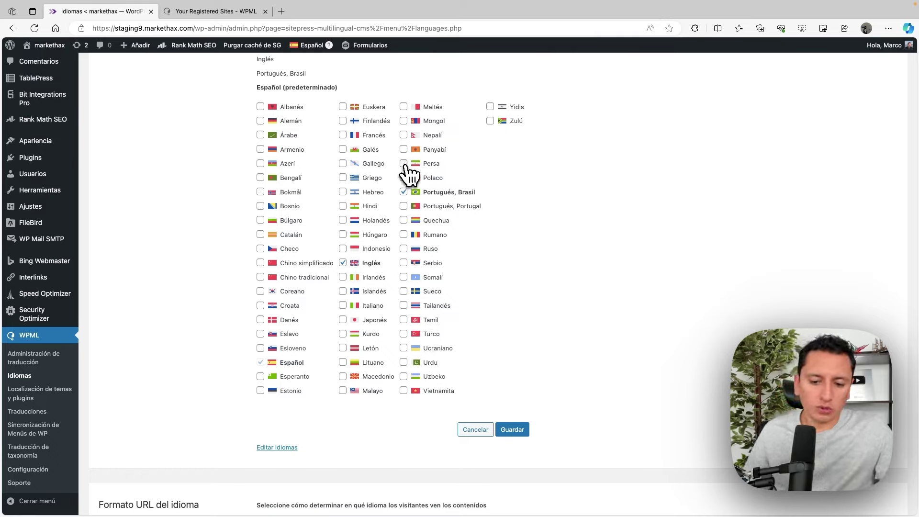
{"action": "left_click", "coordinate": [475, 430]}
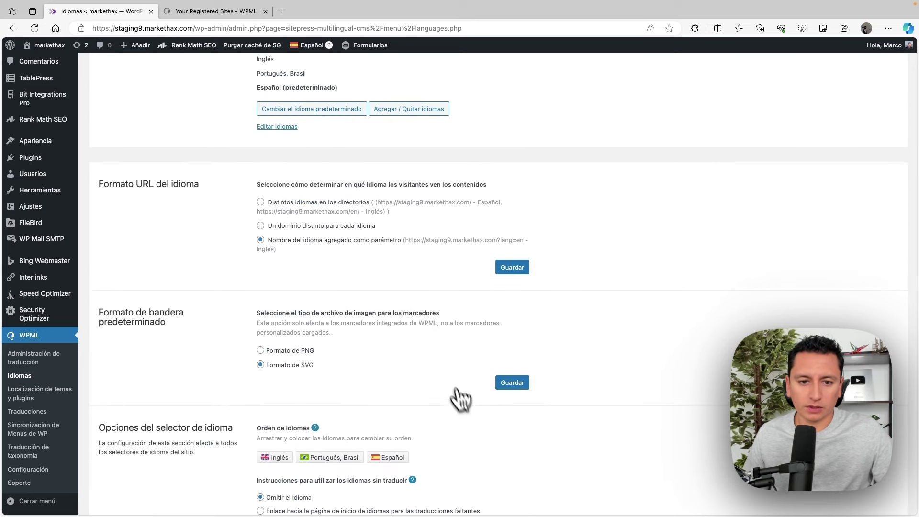
- Move Portugués, Brasil ahead of Inglés in the language switcher's language order
{"action": "scroll", "coordinate": [359, 242], "scroll_direction": "up", "scroll_amount": 1}
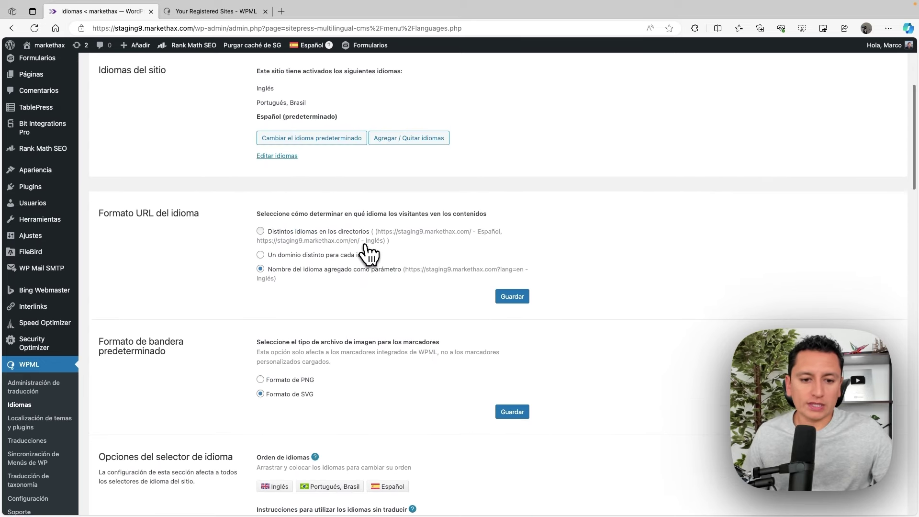
{"action": "scroll", "coordinate": [369, 253], "scroll_direction": "down", "scroll_amount": 2}
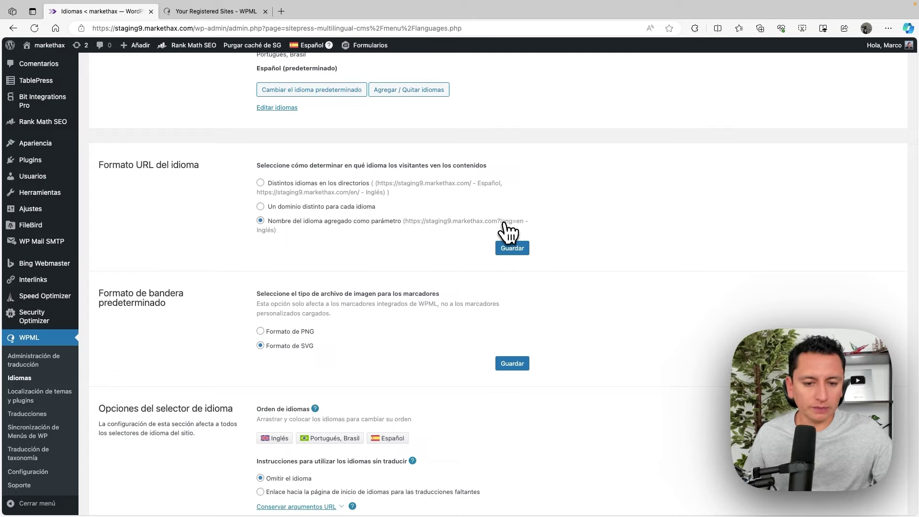
{"action": "scroll", "coordinate": [416, 256], "scroll_direction": "down", "scroll_amount": 2}
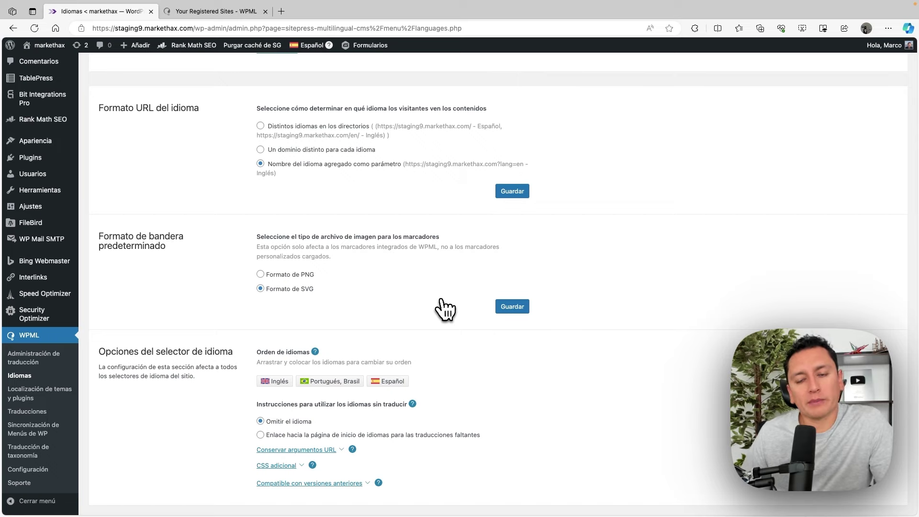
{"action": "scroll", "coordinate": [436, 314], "scroll_direction": "down", "scroll_amount": 5}
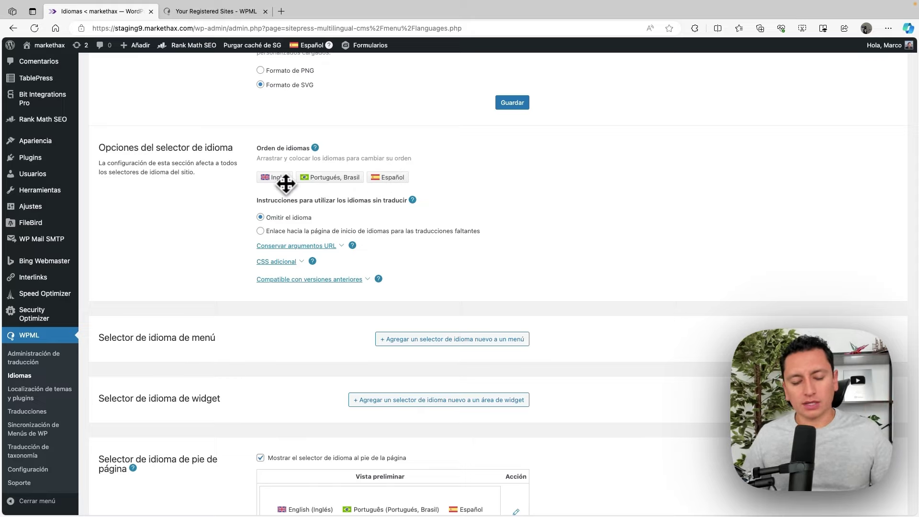
{"action": "left_click_drag", "start_coordinate": [325, 183], "coordinate": [268, 184]}
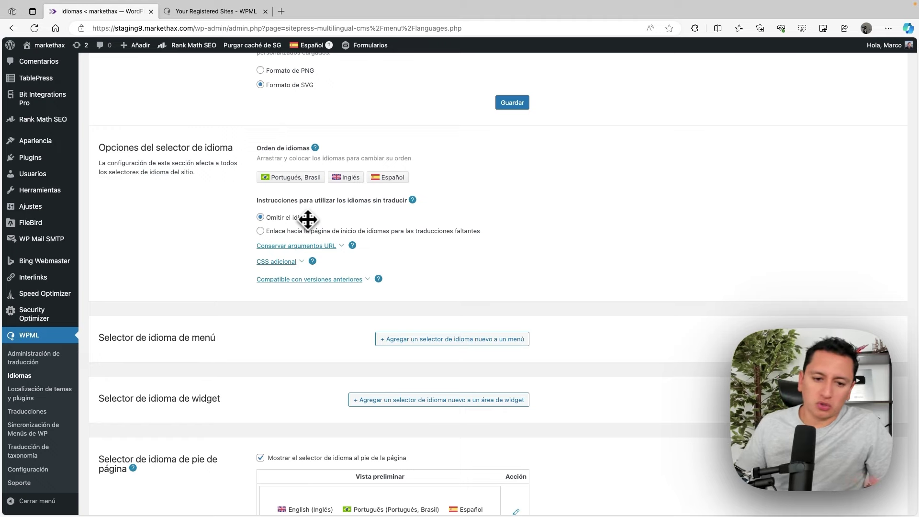
- Examine the options for untranslated languages and the menu, widget and footer language switcher settings
{"action": "scroll", "coordinate": [307, 220], "scroll_direction": "down", "scroll_amount": 3}
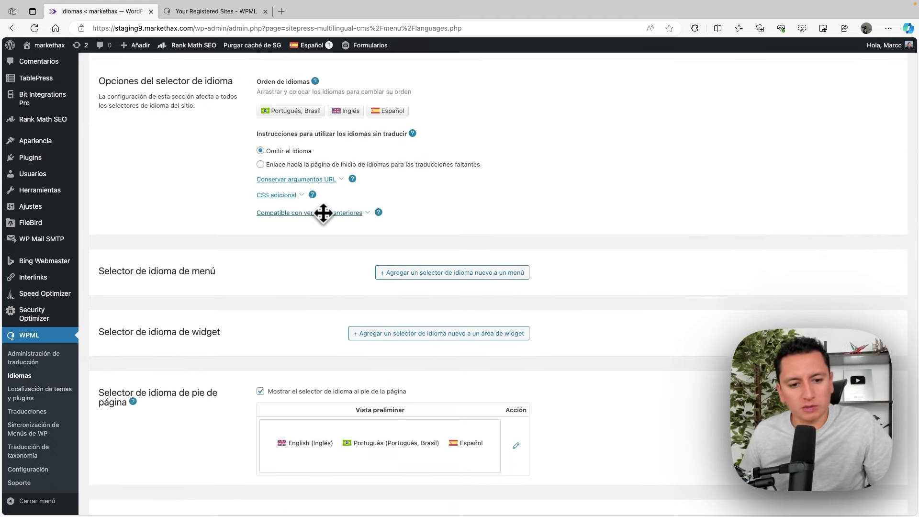
{"action": "scroll", "coordinate": [323, 214], "scroll_direction": "down", "scroll_amount": 2}
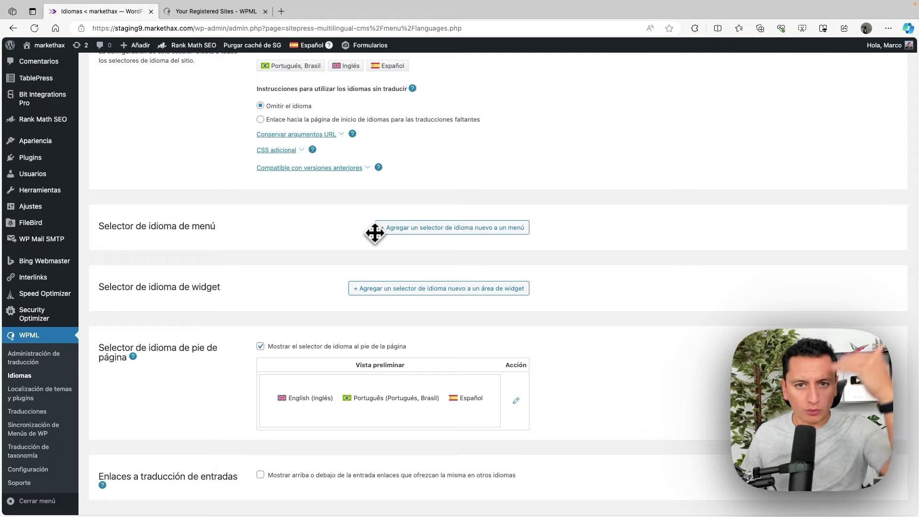
{"action": "scroll", "coordinate": [312, 233], "scroll_direction": "down", "scroll_amount": 2}
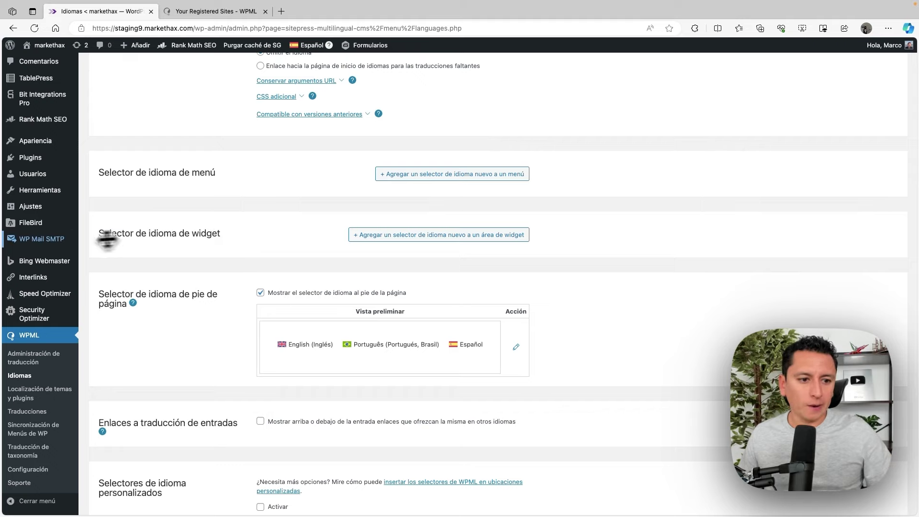
- Try showing translation links above or below posts, cancel the link switcher settings, and turn the option off again
{"action": "mouse_move", "coordinate": [44, 143]}
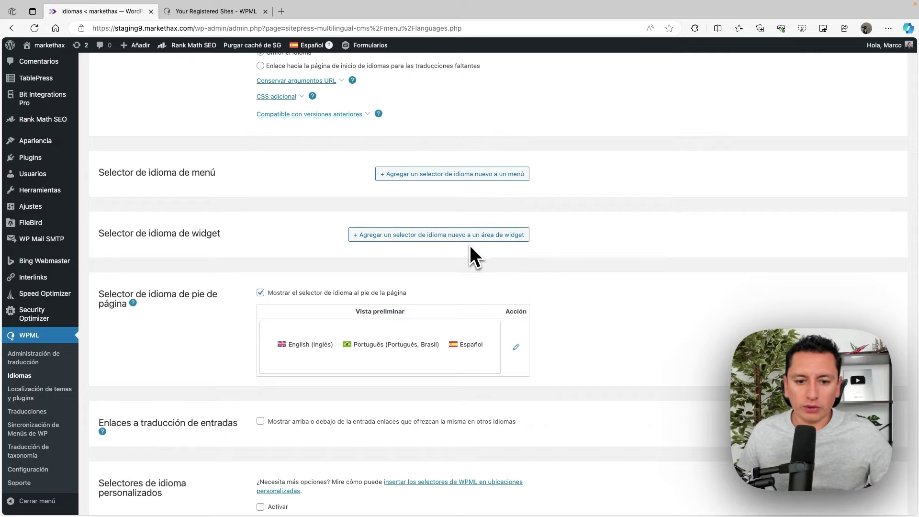
{"action": "scroll", "coordinate": [530, 241], "scroll_direction": "down", "scroll_amount": 2}
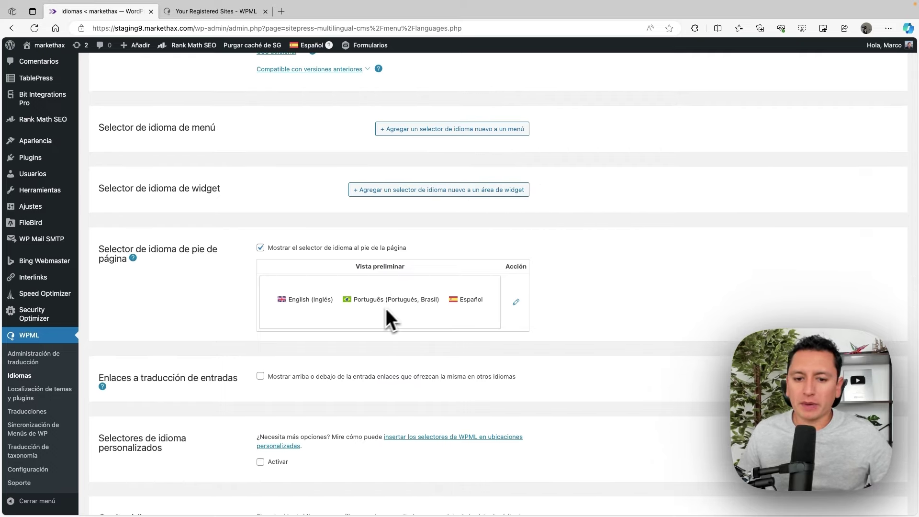
{"action": "scroll", "coordinate": [419, 303], "scroll_direction": "down", "scroll_amount": 3}
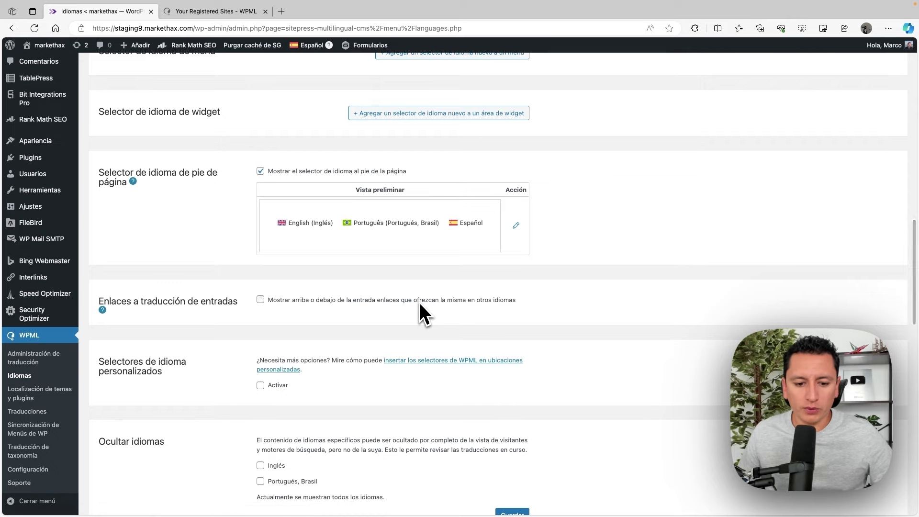
{"action": "scroll", "coordinate": [419, 302], "scroll_direction": "up", "scroll_amount": 2}
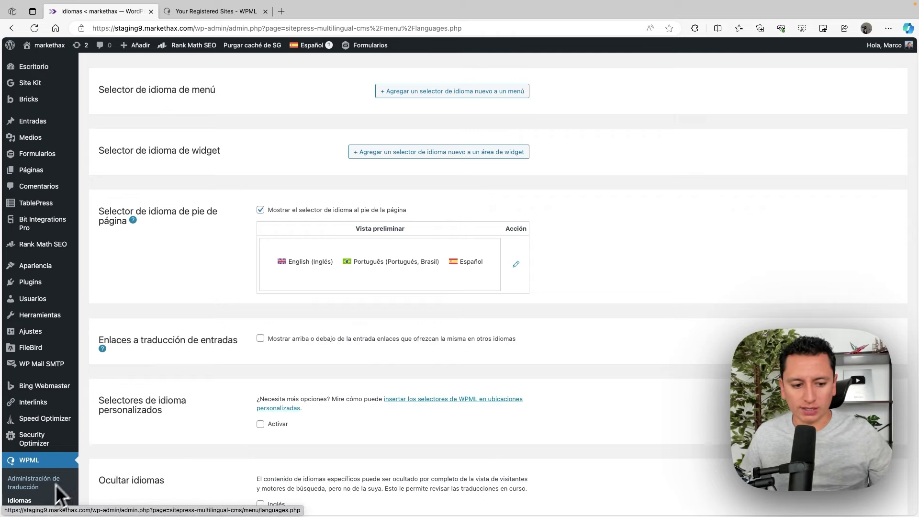
{"action": "scroll", "coordinate": [427, 337], "scroll_direction": "down", "scroll_amount": 5}
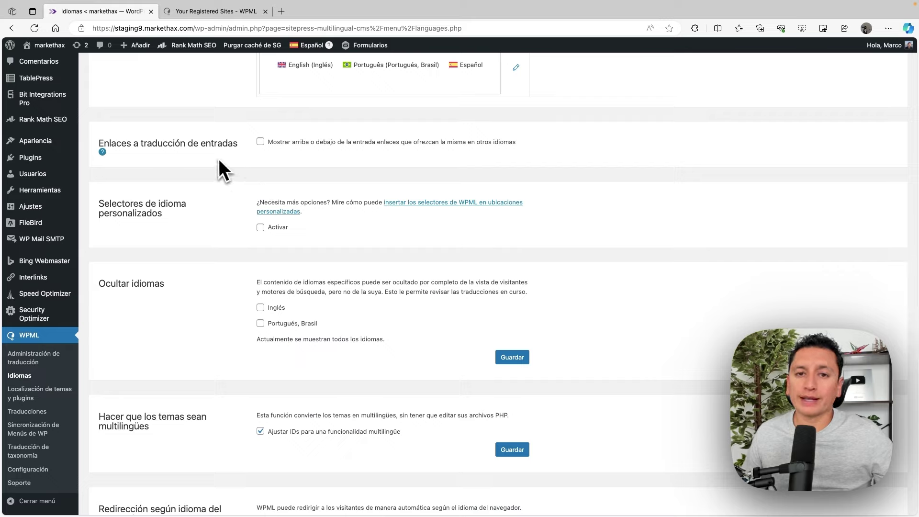
{"action": "left_click", "coordinate": [329, 146]}
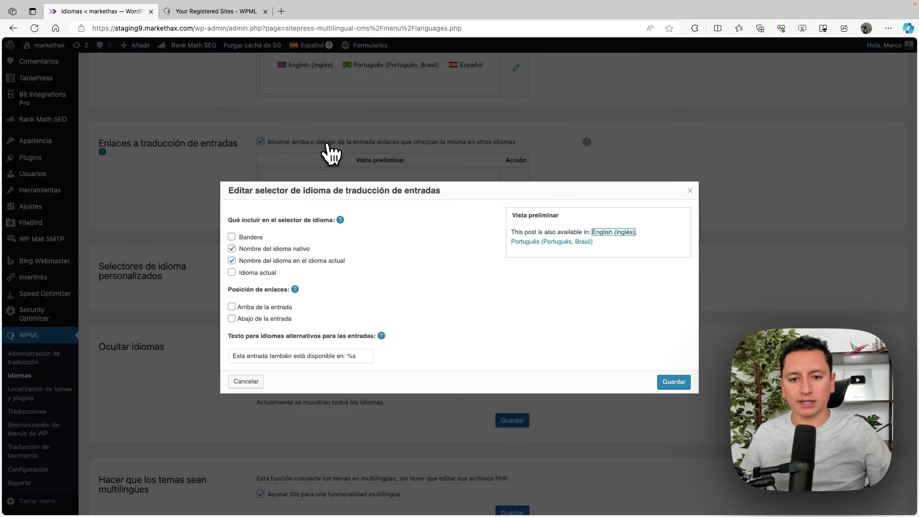
{"action": "left_click", "coordinate": [246, 382]}
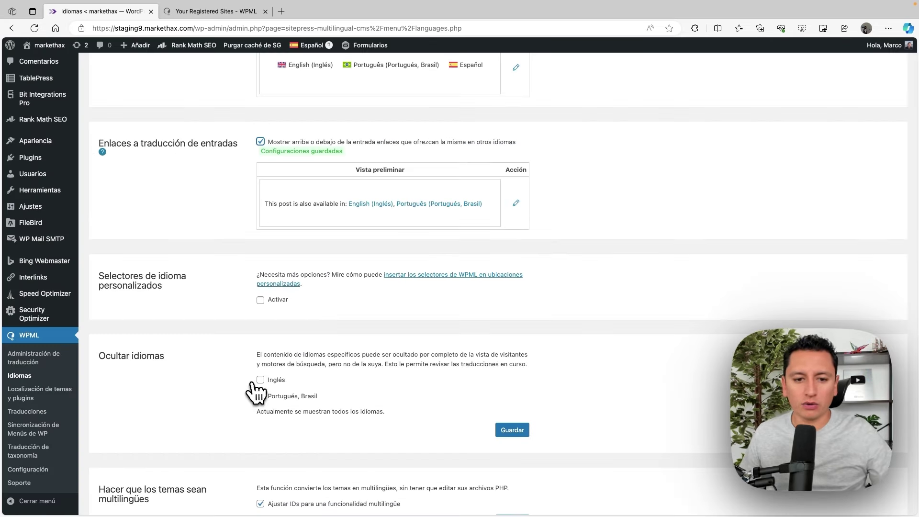
{"action": "left_click", "coordinate": [261, 142]}
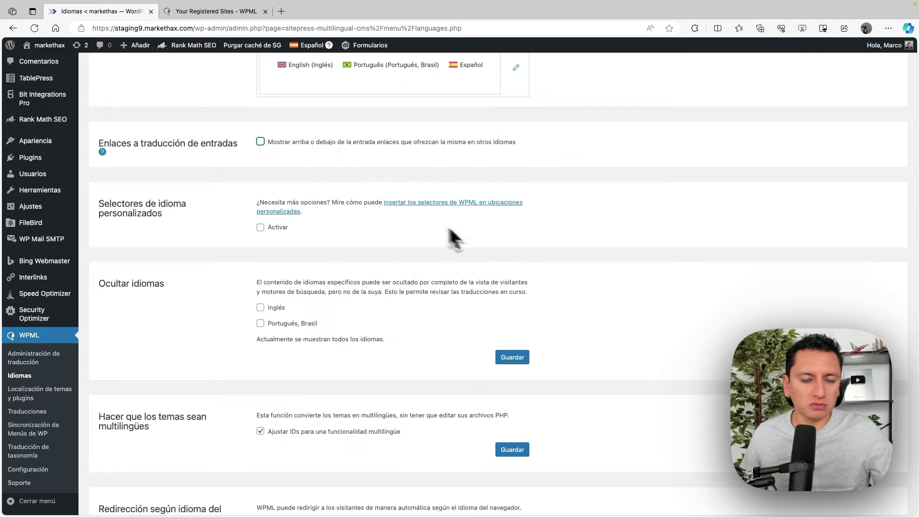
- Examine the custom switcher, hidden languages, multilingual themes, browser language redirection and SEO settings
{"action": "scroll", "coordinate": [321, 236], "scroll_direction": "down", "scroll_amount": 3}
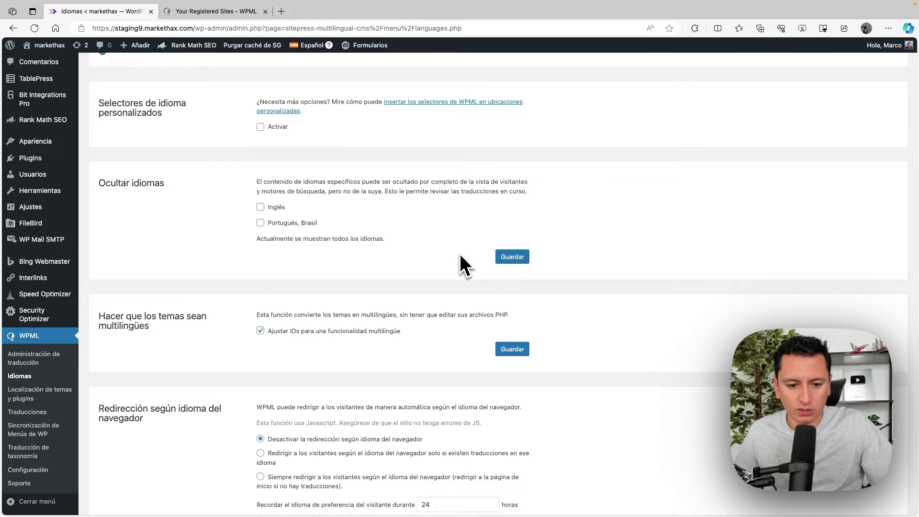
{"action": "scroll", "coordinate": [395, 254], "scroll_direction": "down", "scroll_amount": 4}
{"action": "scroll", "coordinate": [391, 252], "scroll_direction": "down", "scroll_amount": 1}
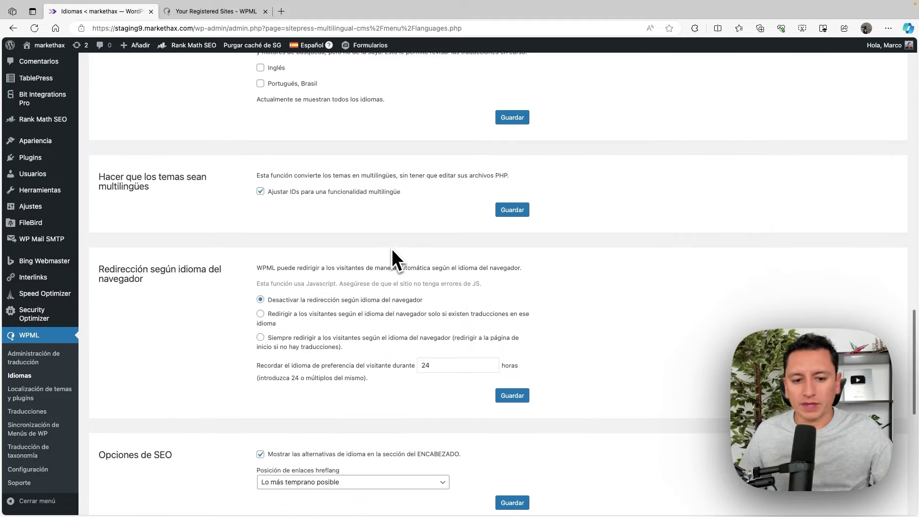
{"action": "scroll", "coordinate": [362, 237], "scroll_direction": "down", "scroll_amount": 1}
{"action": "scroll", "coordinate": [359, 234], "scroll_direction": "down", "scroll_amount": 1}
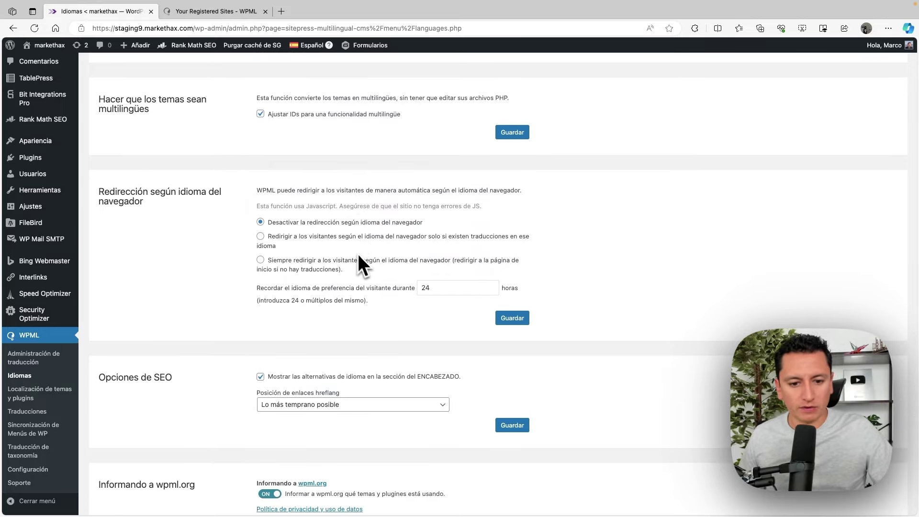
{"action": "scroll", "coordinate": [364, 256], "scroll_direction": "down", "scroll_amount": 2}
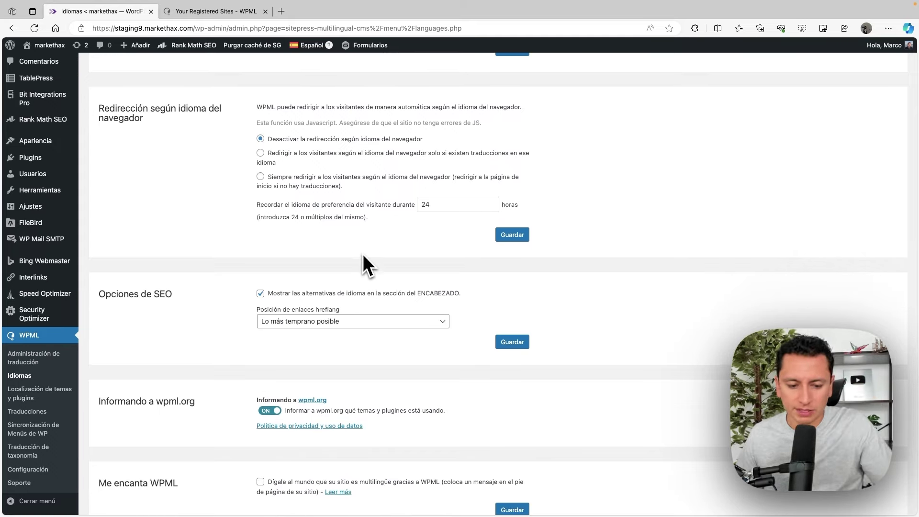
{"action": "scroll", "coordinate": [248, 283], "scroll_direction": "down", "scroll_amount": 1}
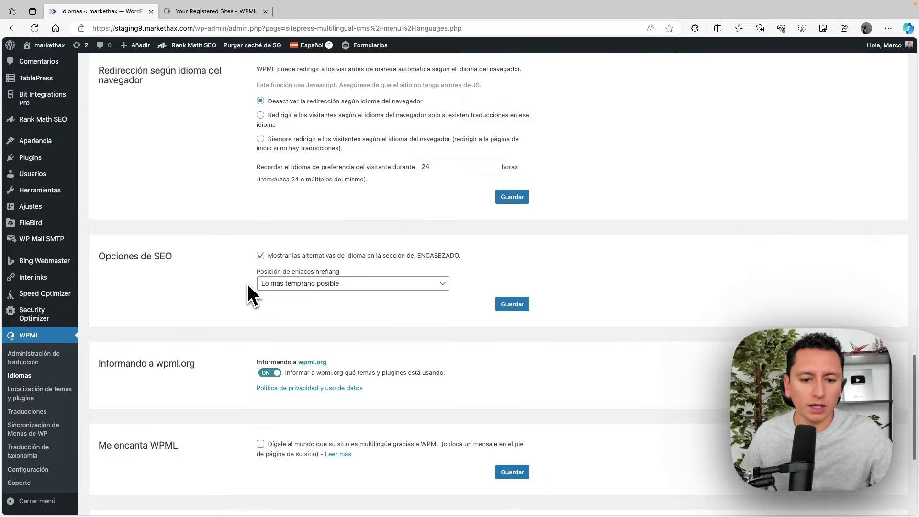
{"action": "scroll", "coordinate": [248, 283], "scroll_direction": "down", "scroll_amount": 1}
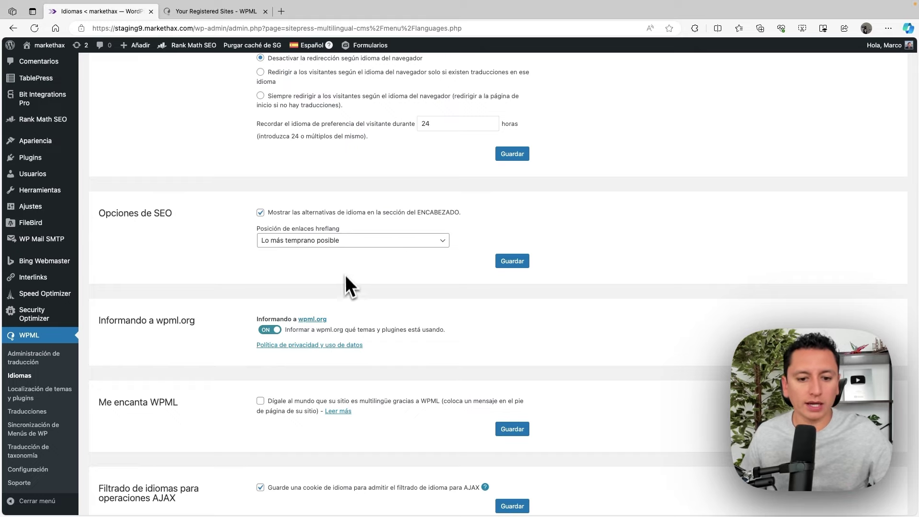
{"action": "scroll", "coordinate": [346, 280], "scroll_direction": "down", "scroll_amount": 3}
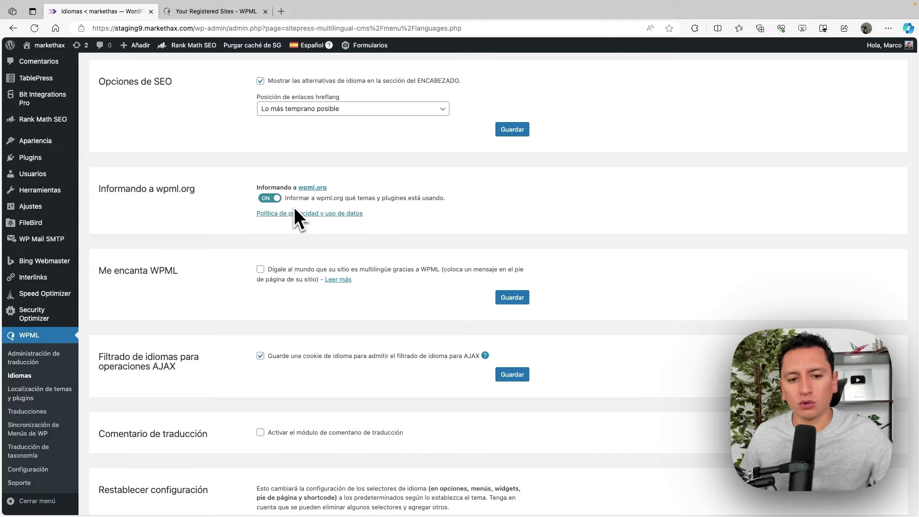
- Toggle the reporting to wpml.org and the Me encanta WPML footer message, returning each to its original setting
{"action": "left_click", "coordinate": [271, 198]}
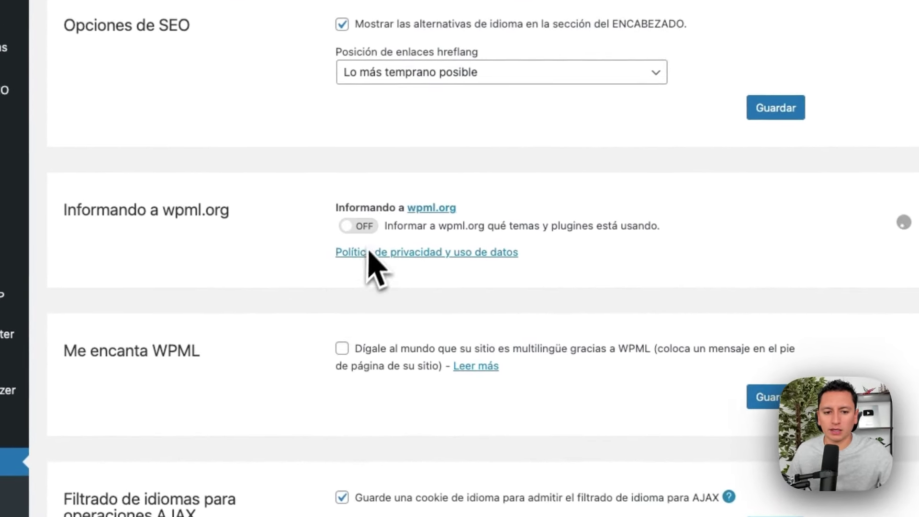
{"action": "left_click", "coordinate": [357, 223]}
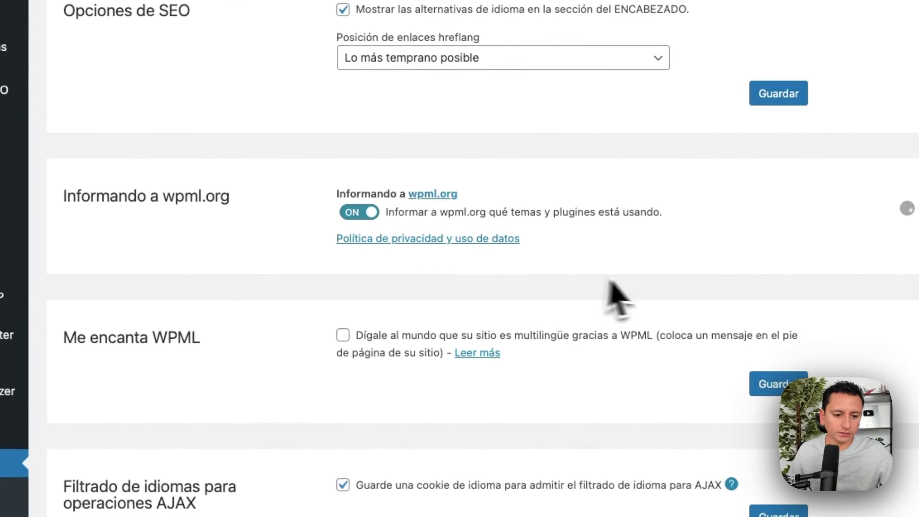
{"action": "scroll", "coordinate": [637, 296], "scroll_direction": "down", "scroll_amount": 3}
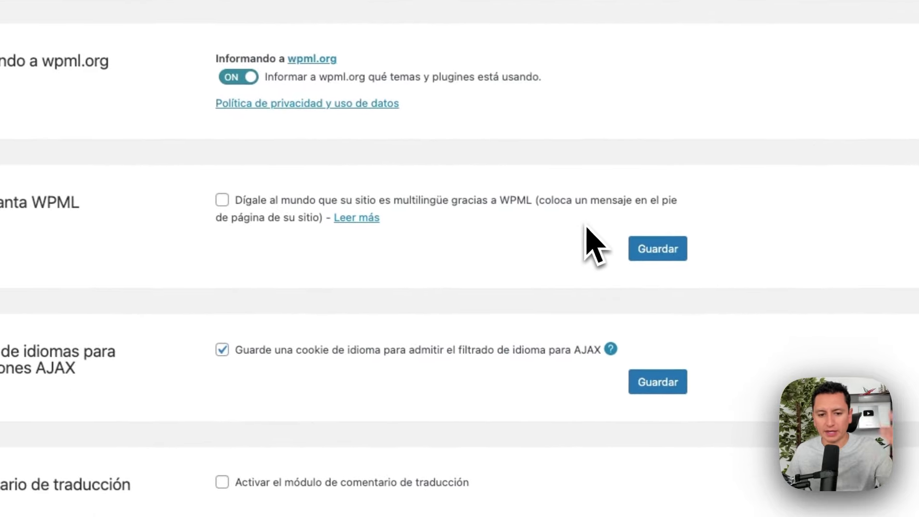
{"action": "left_click", "coordinate": [221, 200]}
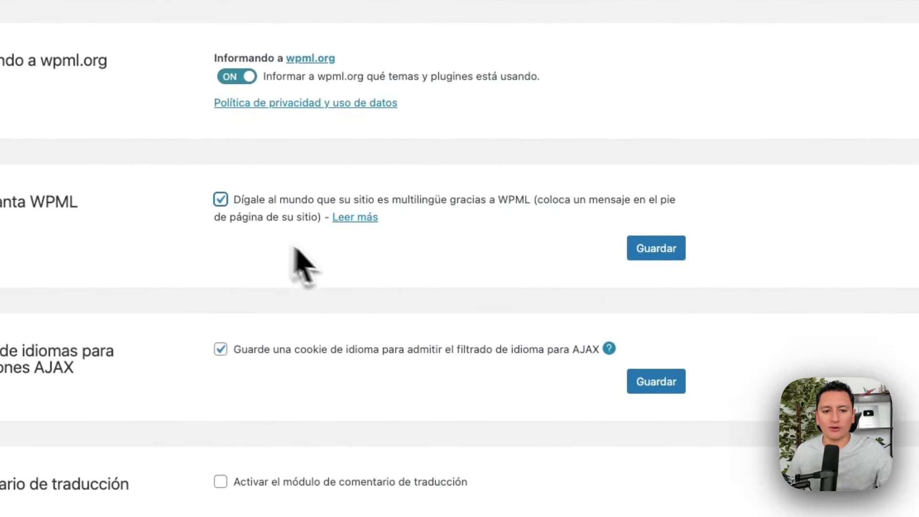
{"action": "left_click", "coordinate": [221, 199]}
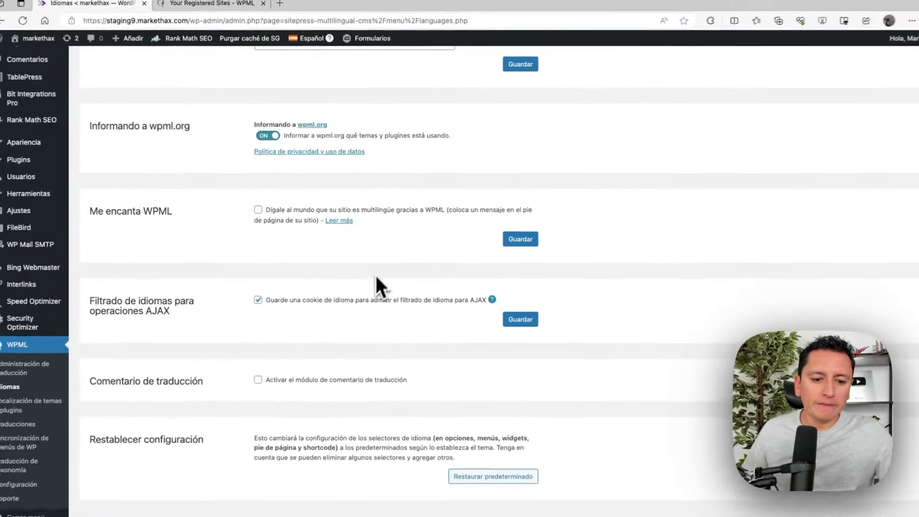
- Start a new menu language switcher and assign it to the Principal menu
{"action": "scroll", "coordinate": [357, 319], "scroll_direction": "down", "scroll_amount": 1}
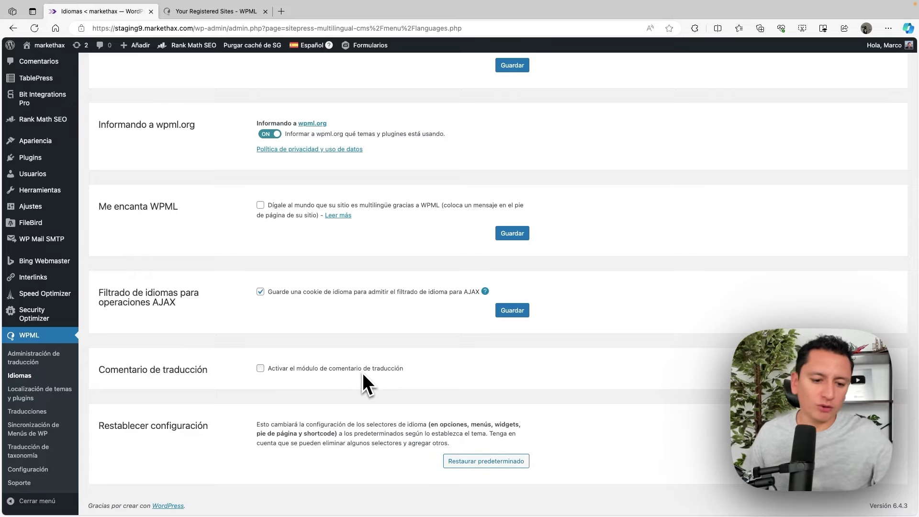
{"action": "scroll", "coordinate": [357, 367], "scroll_direction": "up", "scroll_amount": 1}
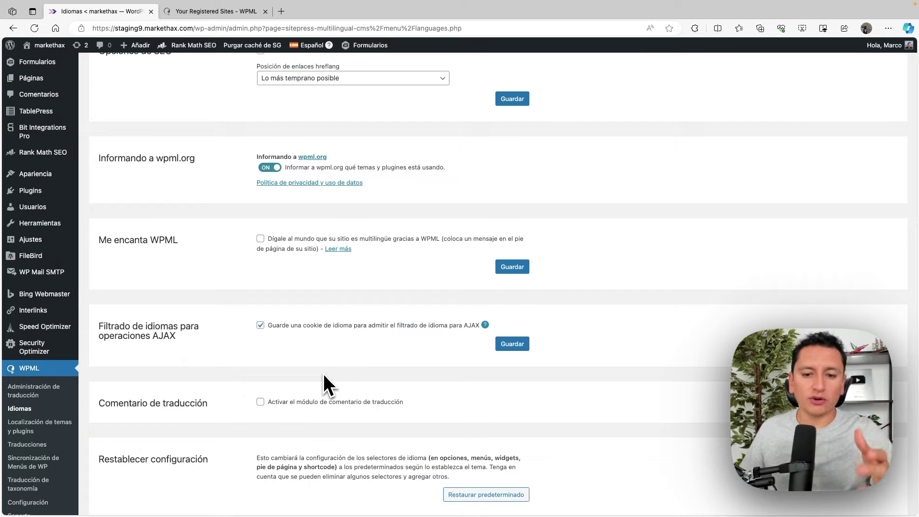
{"action": "scroll", "coordinate": [319, 374], "scroll_direction": "up", "scroll_amount": 15}
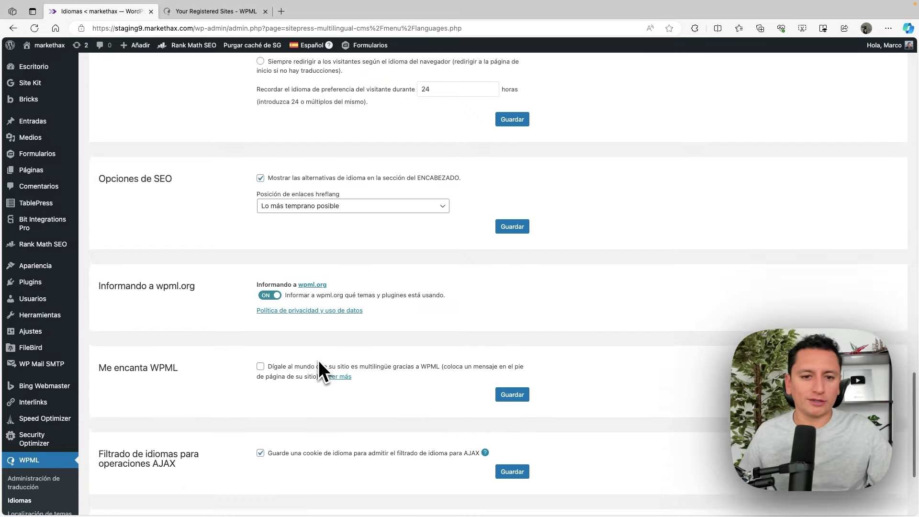
{"action": "scroll", "coordinate": [320, 357], "scroll_direction": "up", "scroll_amount": 1}
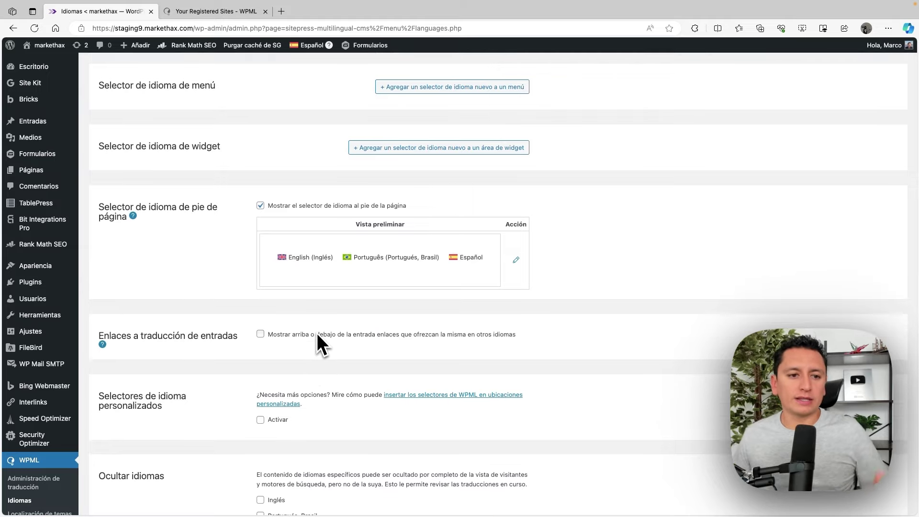
{"action": "scroll", "coordinate": [317, 343], "scroll_direction": "up", "scroll_amount": 7}
{"action": "scroll", "coordinate": [287, 342], "scroll_direction": "down", "scroll_amount": 2}
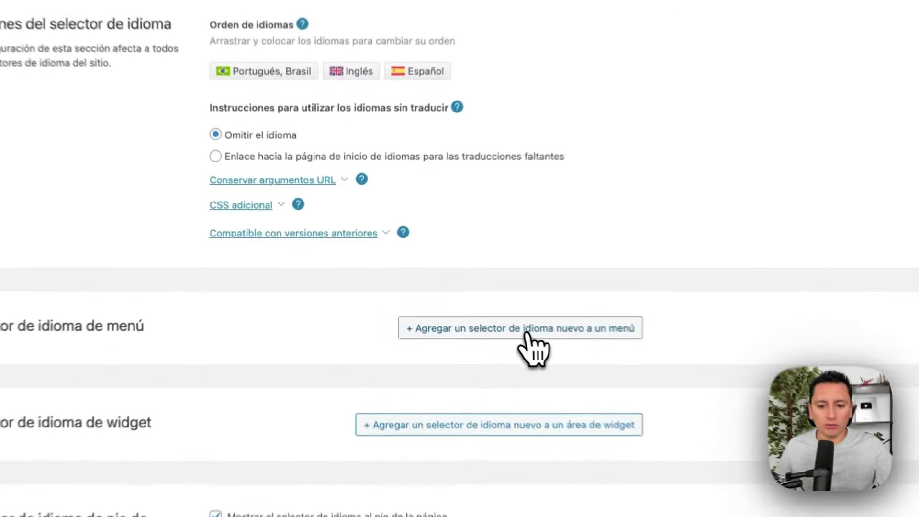
{"action": "left_click", "coordinate": [455, 302]}
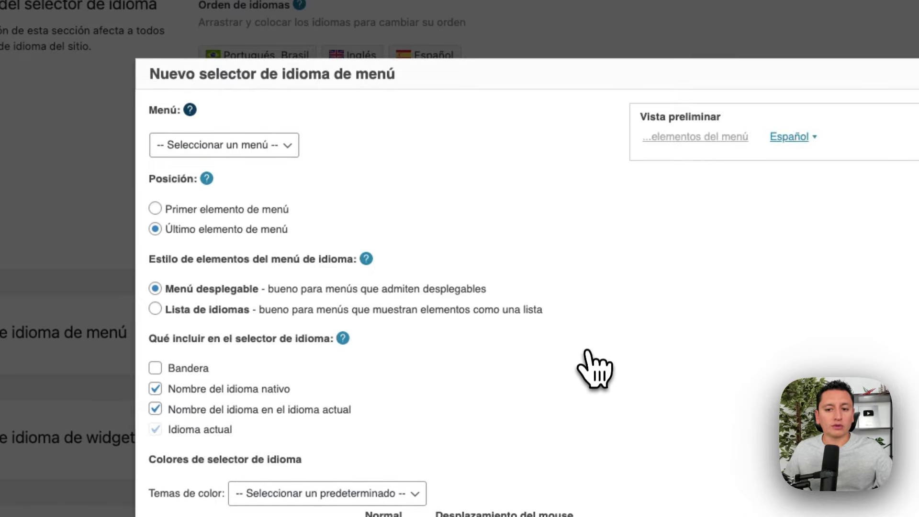
{"action": "left_click", "coordinate": [287, 146]}
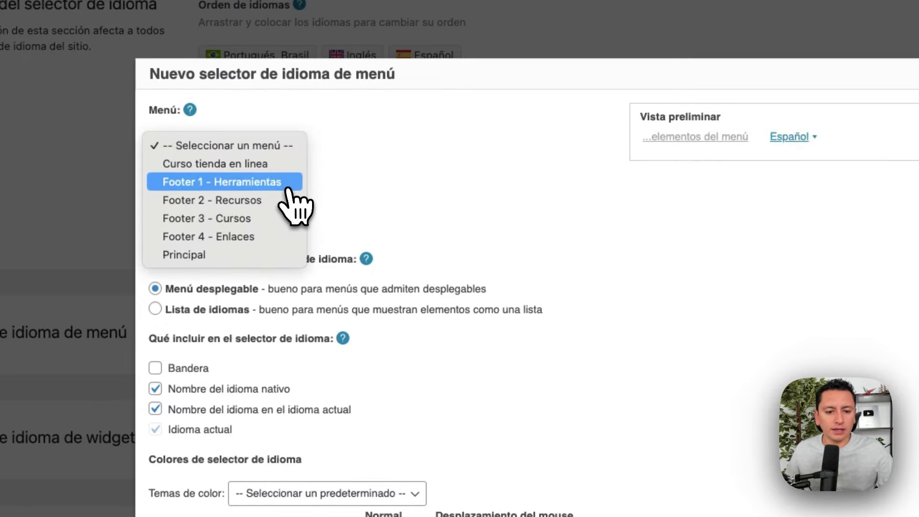
{"action": "left_click", "coordinate": [234, 257]}
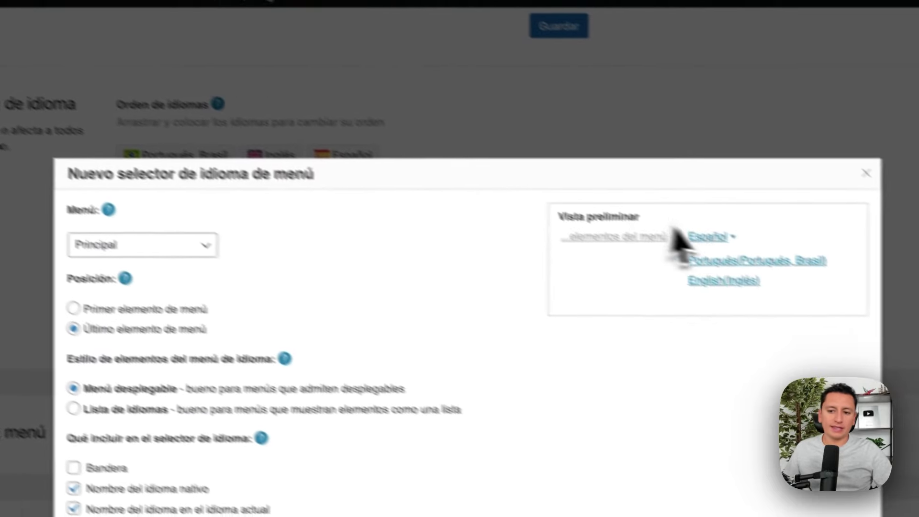
- Try the first menu item position and the language list style, returning to Último elemento de menú and Menú desplegable
{"action": "mouse_move", "coordinate": [679, 213]}
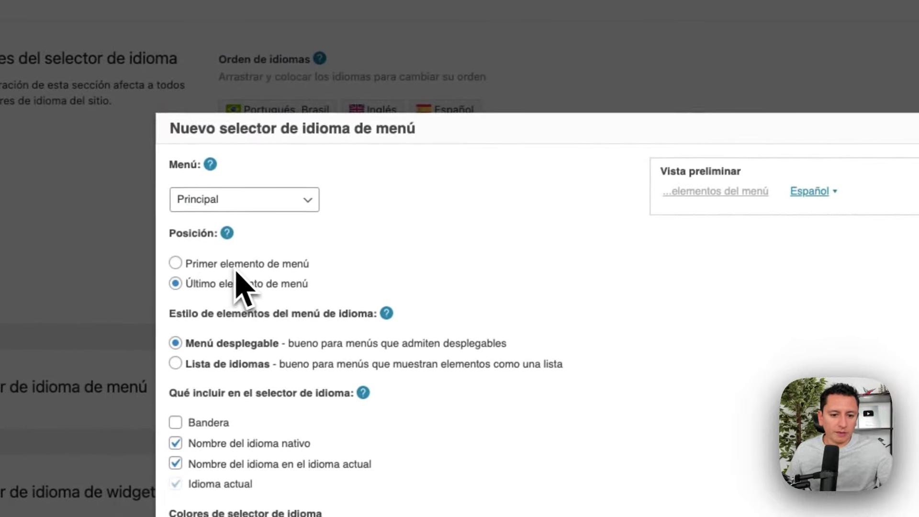
{"action": "left_click", "coordinate": [281, 264]}
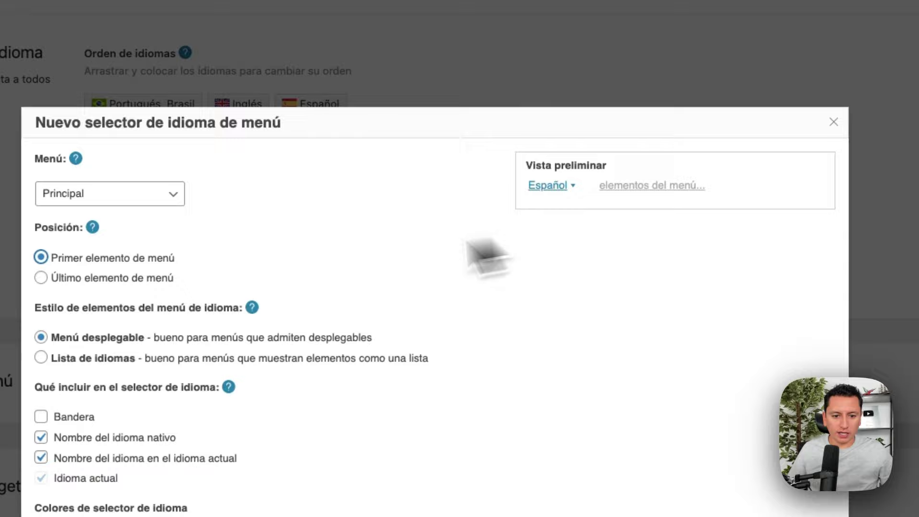
{"action": "left_click", "coordinate": [133, 283]}
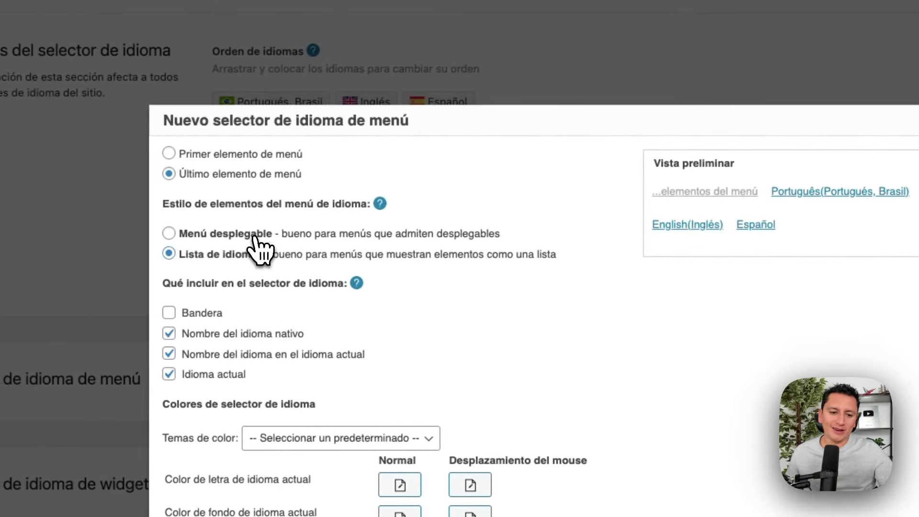
{"action": "left_click", "coordinate": [248, 236]}
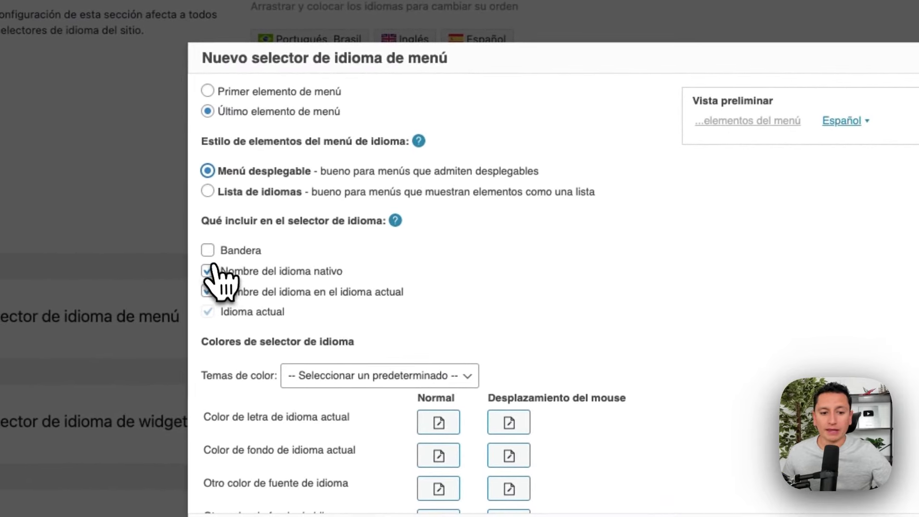
- Include the flag (Bandera) in the new menu language switcher and check its preview
{"action": "left_click", "coordinate": [174, 255]}
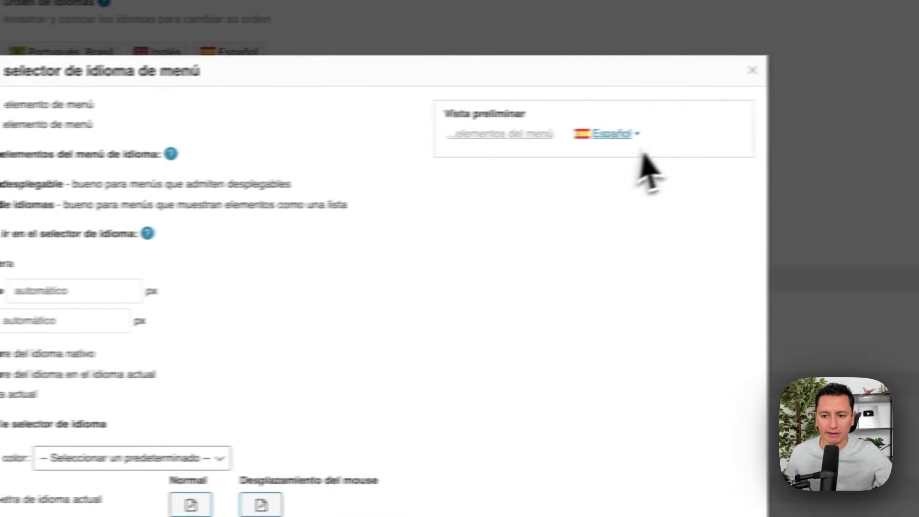
{"action": "mouse_move", "coordinate": [895, 149]}
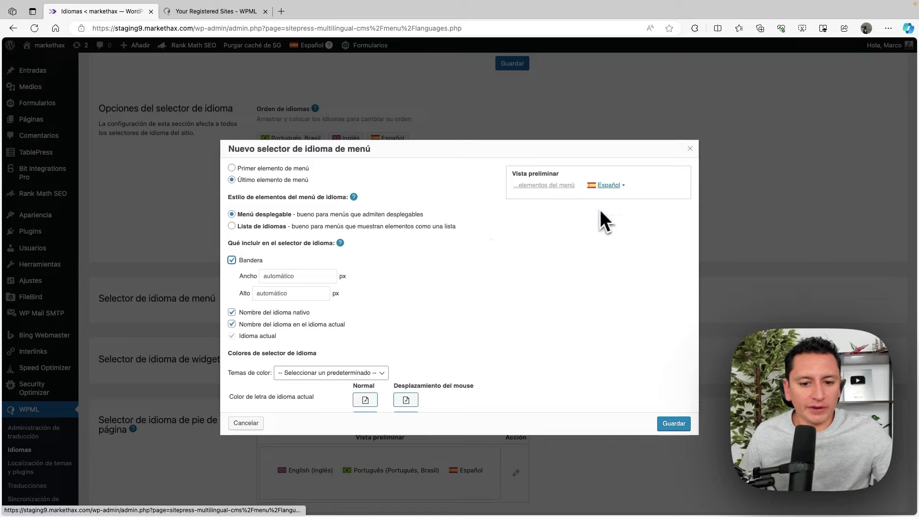
{"action": "scroll", "coordinate": [355, 327], "scroll_direction": "down", "scroll_amount": 2}
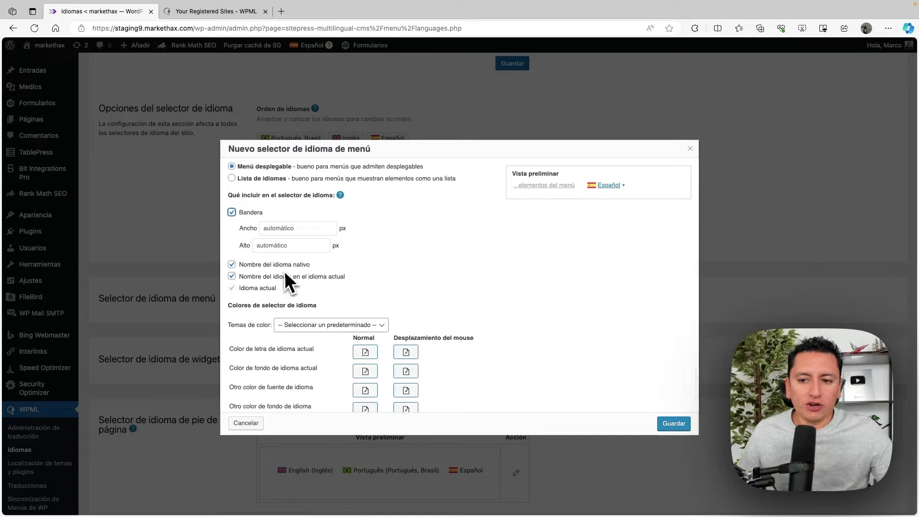
- Exclude Nombre del idioma en el idioma actual from the new menu language switcher and check its preview
{"action": "mouse_move", "coordinate": [608, 185]}
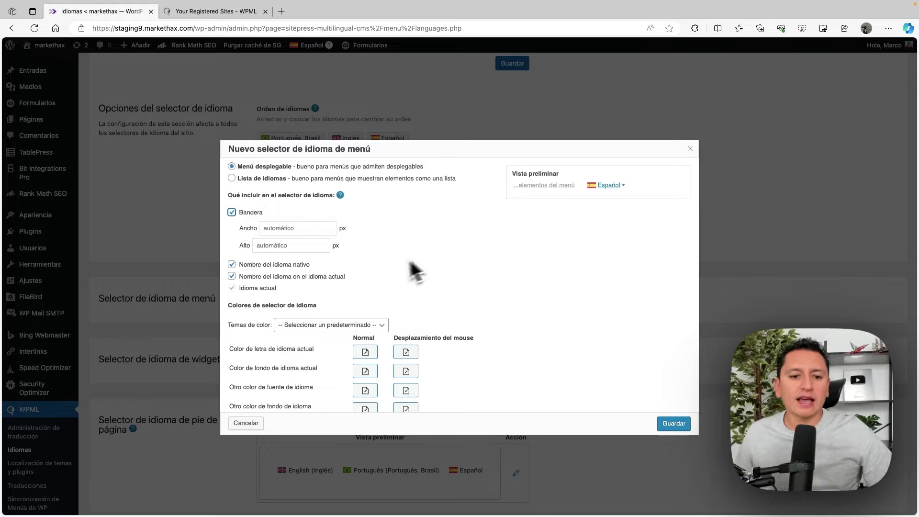
{"action": "scroll", "coordinate": [372, 265], "scroll_direction": "down", "scroll_amount": 1}
{"action": "scroll", "coordinate": [363, 269], "scroll_direction": "down", "scroll_amount": 1}
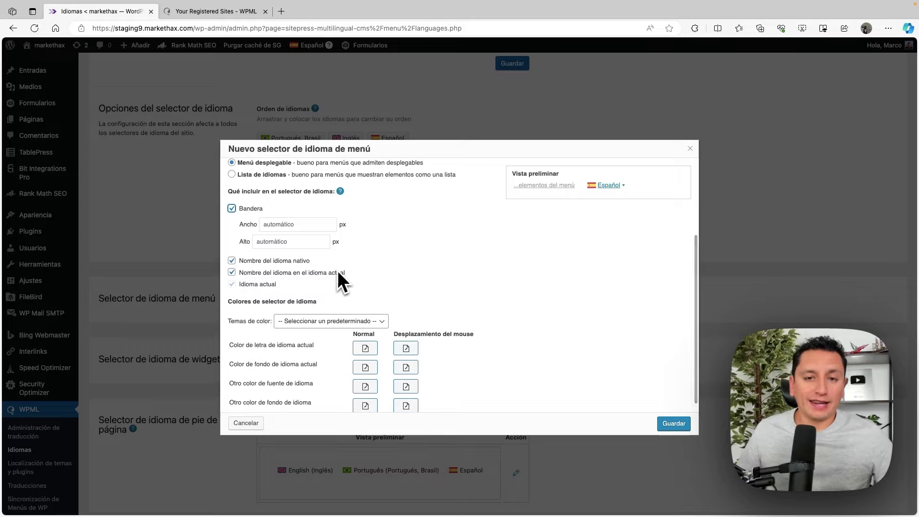
{"action": "scroll", "coordinate": [334, 269], "scroll_direction": "up", "scroll_amount": 1}
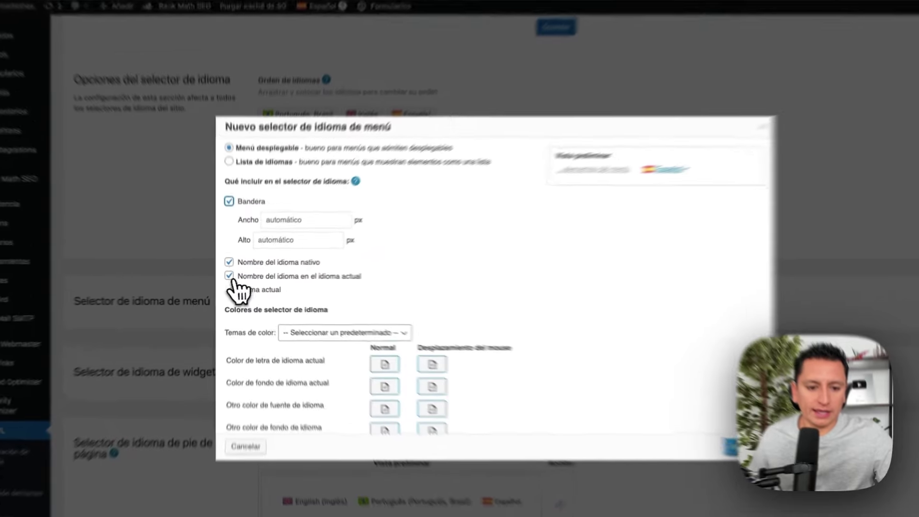
{"action": "left_click", "coordinate": [233, 278]}
{"action": "mouse_move", "coordinate": [617, 192]}
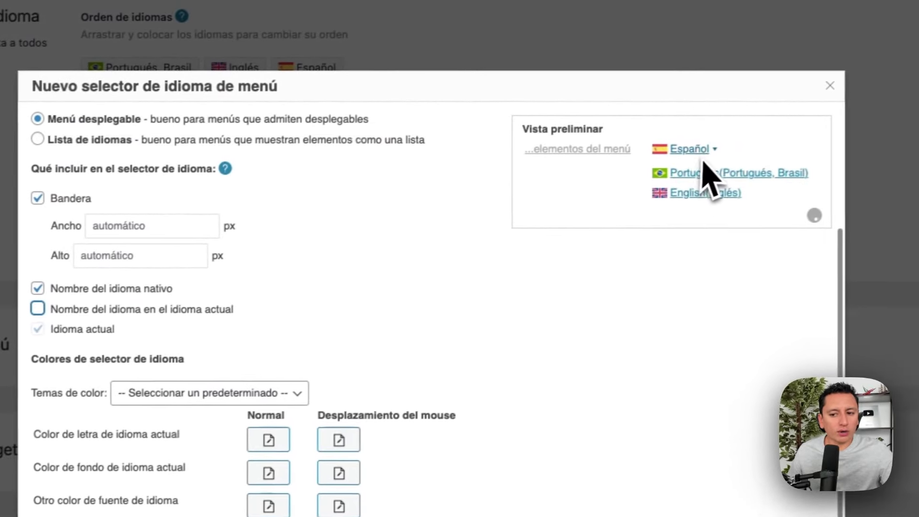
- Try the Blanco color theme for the language switcher and set the theme choice back to Seleccionar un predeterminado
{"action": "scroll", "coordinate": [703, 167], "scroll_direction": "down", "scroll_amount": 1}
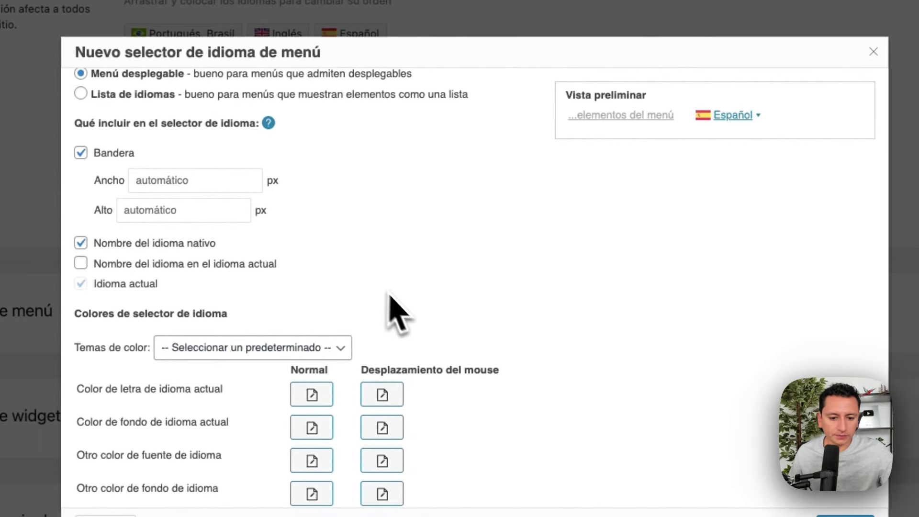
{"action": "scroll", "coordinate": [415, 318], "scroll_direction": "down", "scroll_amount": 1}
{"action": "left_click", "coordinate": [337, 333]}
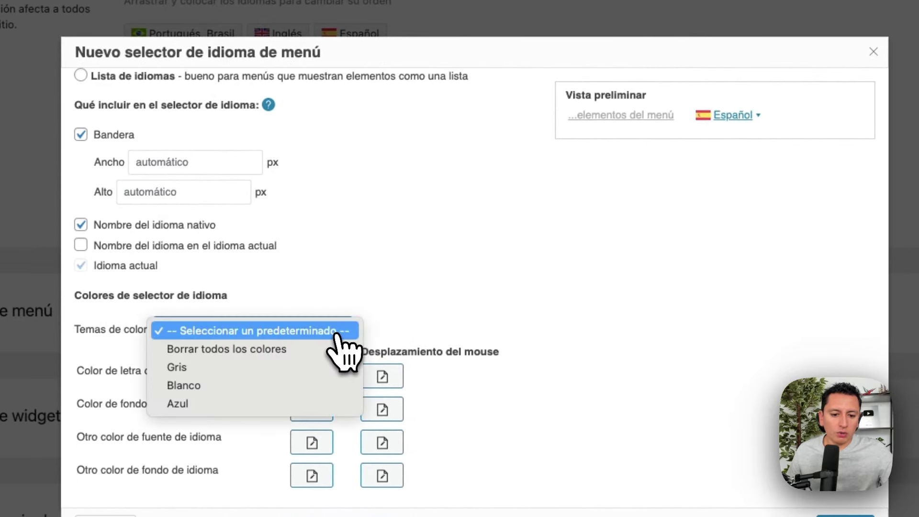
{"action": "left_click", "coordinate": [304, 350]}
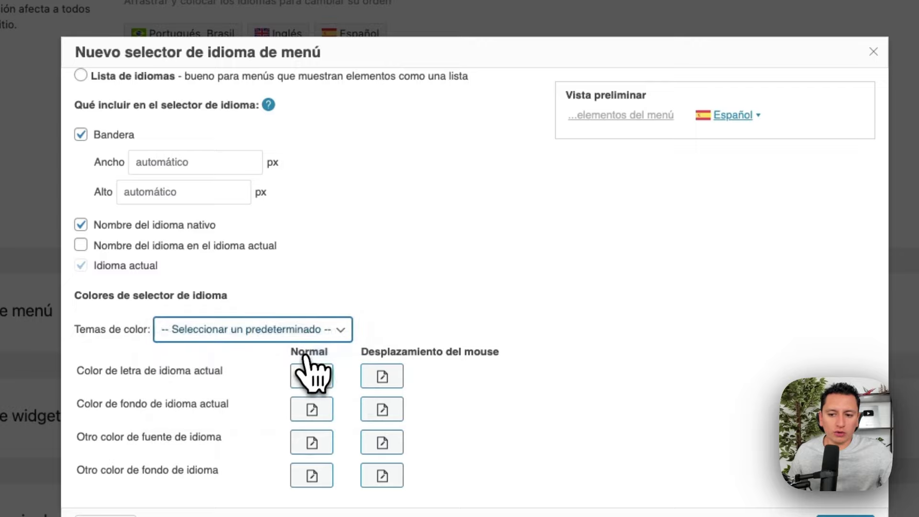
{"action": "left_click", "coordinate": [338, 335]}
{"action": "left_click", "coordinate": [287, 367]}
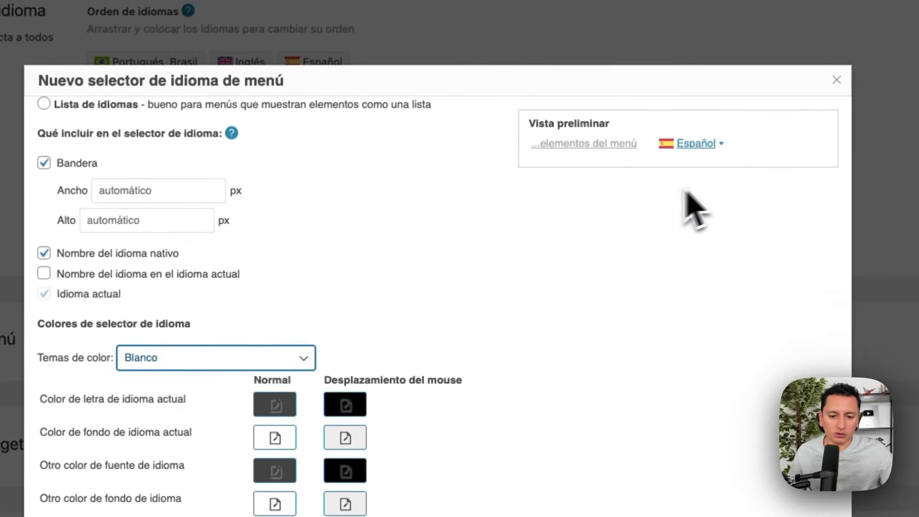
{"action": "left_click", "coordinate": [301, 360]}
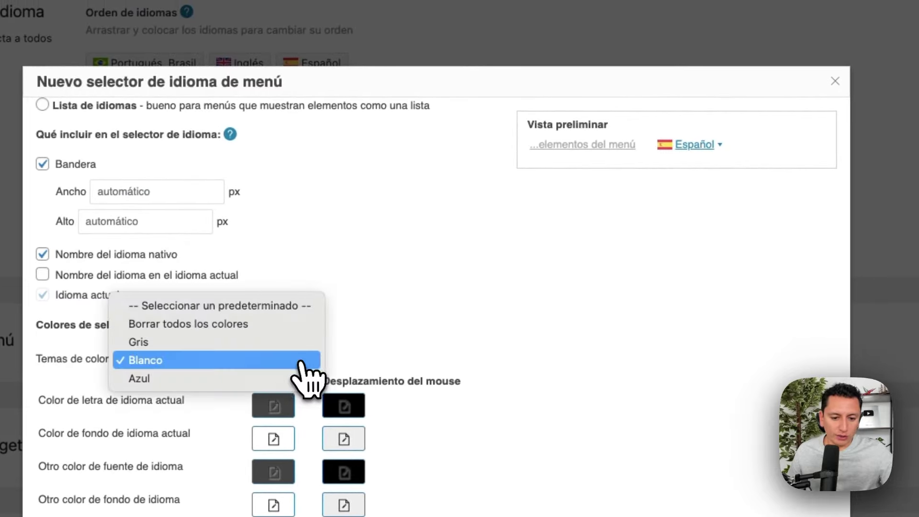
{"action": "left_click", "coordinate": [272, 197]}
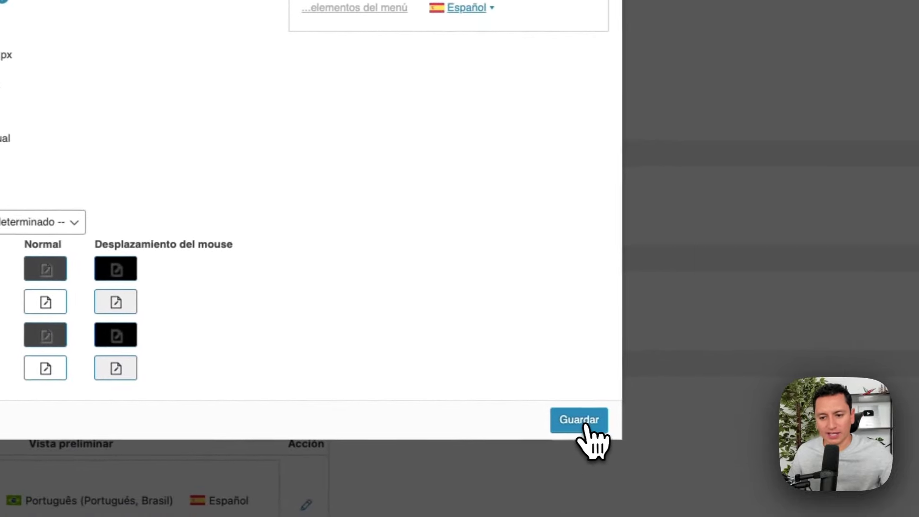
- Save the new menu language switcher and check how it looks in the main menu of the live site
{"action": "left_click", "coordinate": [625, 427]}
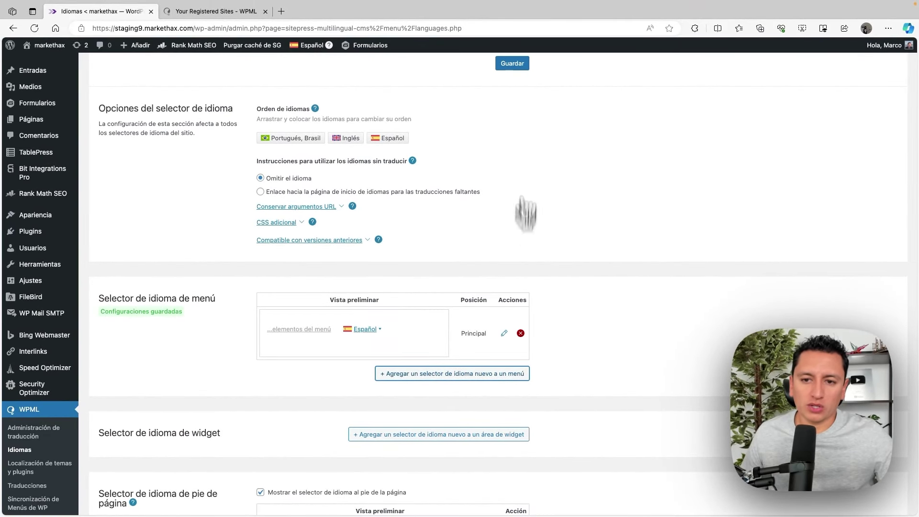
{"action": "left_click", "coordinate": [512, 63]}
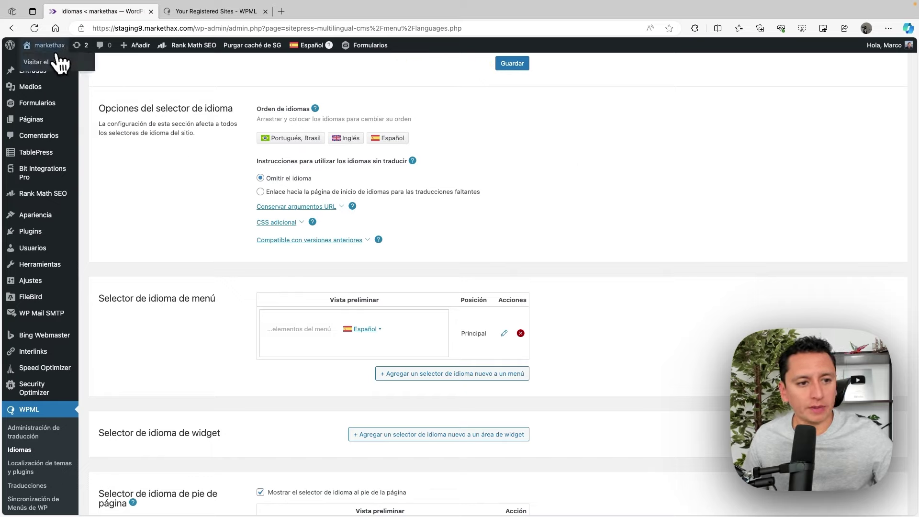
{"action": "left_click", "coordinate": [50, 65]}
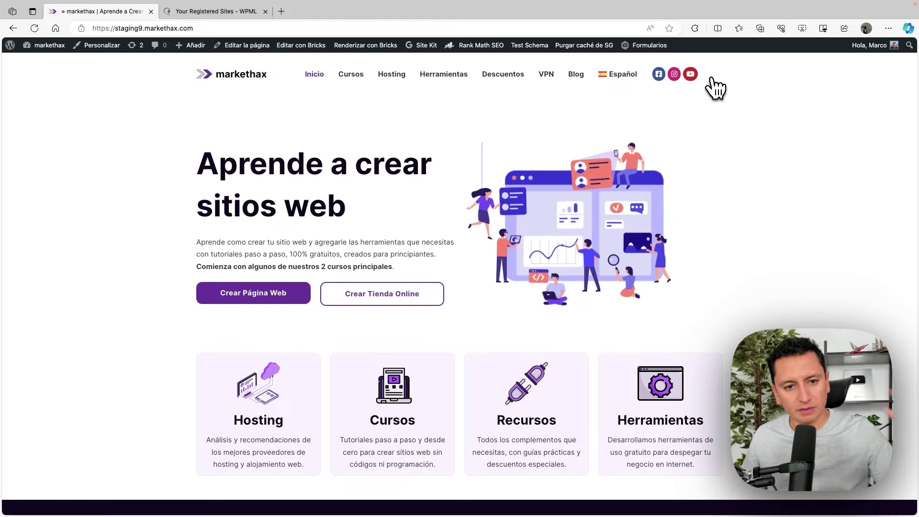
{"action": "left_click", "coordinate": [633, 75]}
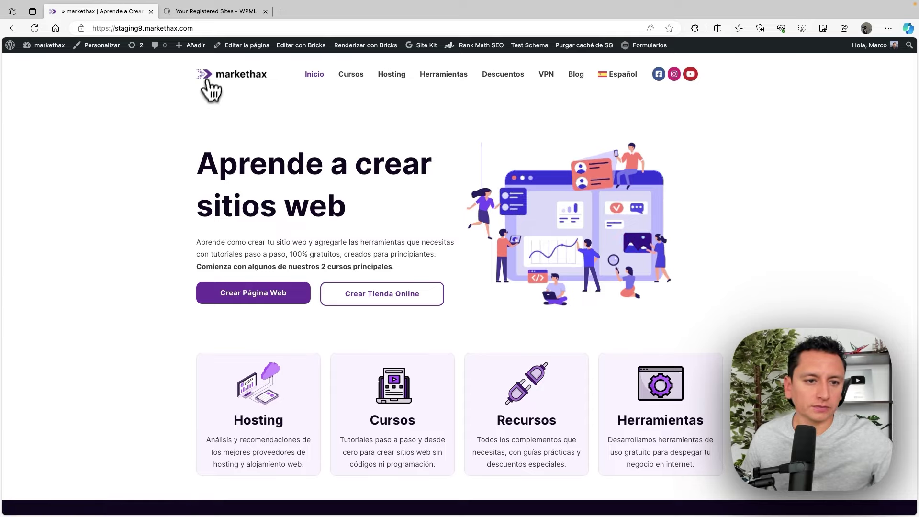
- Look over the theme customizer's options, leave it, and return to the WordPress dashboard
{"action": "left_click", "coordinate": [121, 52]}
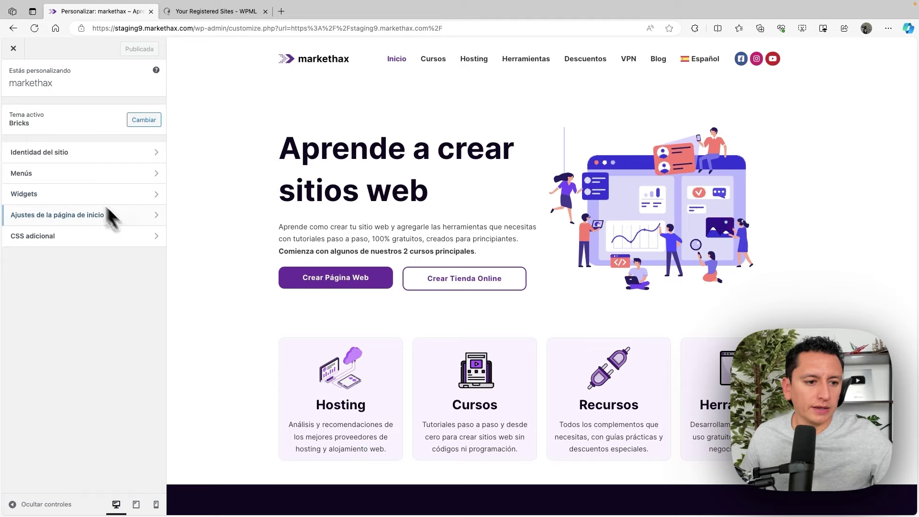
{"action": "left_click", "coordinate": [13, 49]}
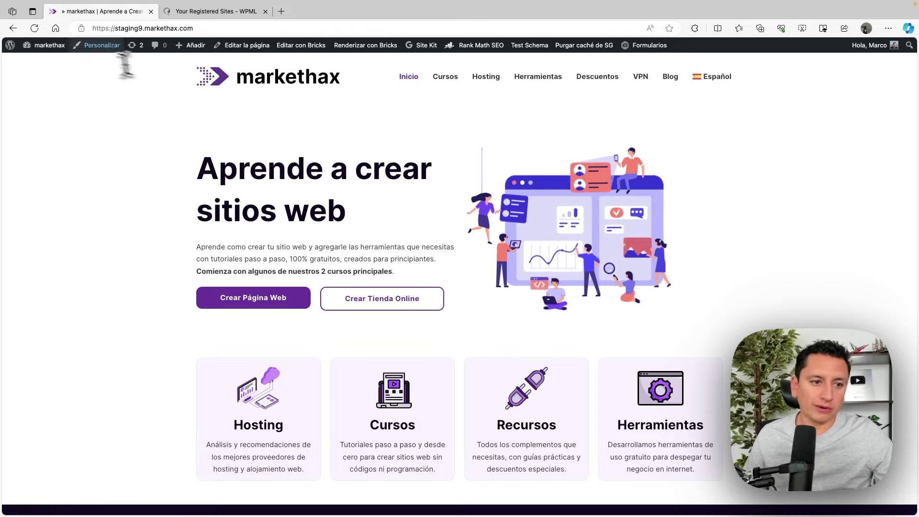
{"action": "mouse_move", "coordinate": [46, 45]}
{"action": "left_click", "coordinate": [43, 62]}
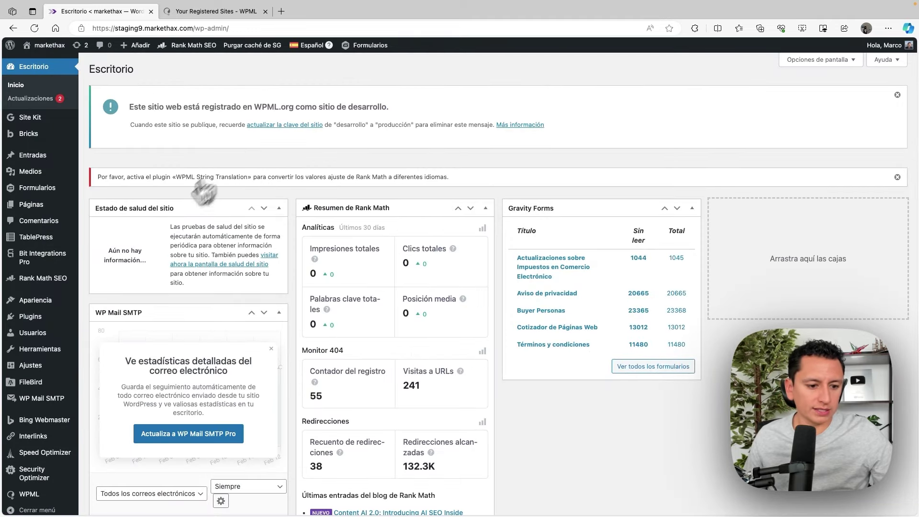
- Review the Principal menu's language switcher options in WPML's Idiomas settings and close them without changes
{"action": "scroll", "coordinate": [86, 302], "scroll_direction": "down", "scroll_amount": 8}
{"action": "mouse_move", "coordinate": [29, 485]}
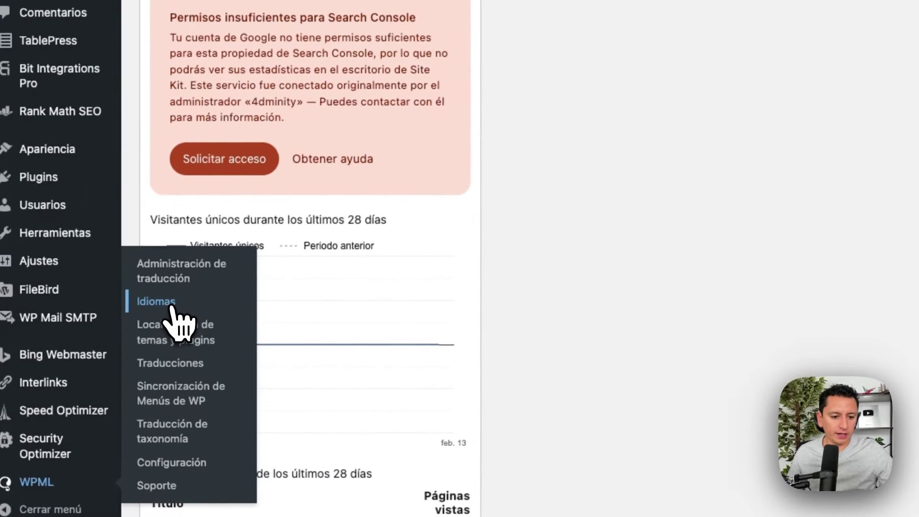
{"action": "left_click", "coordinate": [171, 307]}
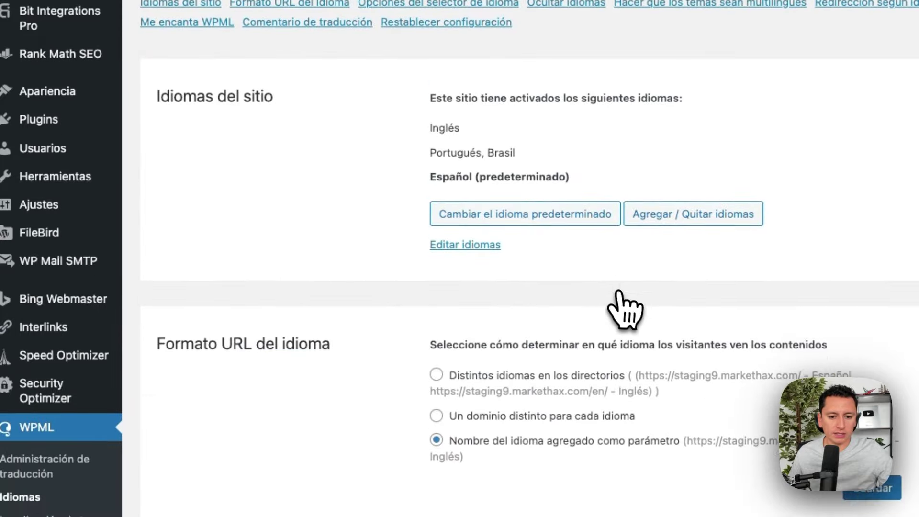
{"action": "scroll", "coordinate": [622, 259], "scroll_direction": "down", "scroll_amount": 10}
{"action": "scroll", "coordinate": [637, 295], "scroll_direction": "up", "scroll_amount": 6}
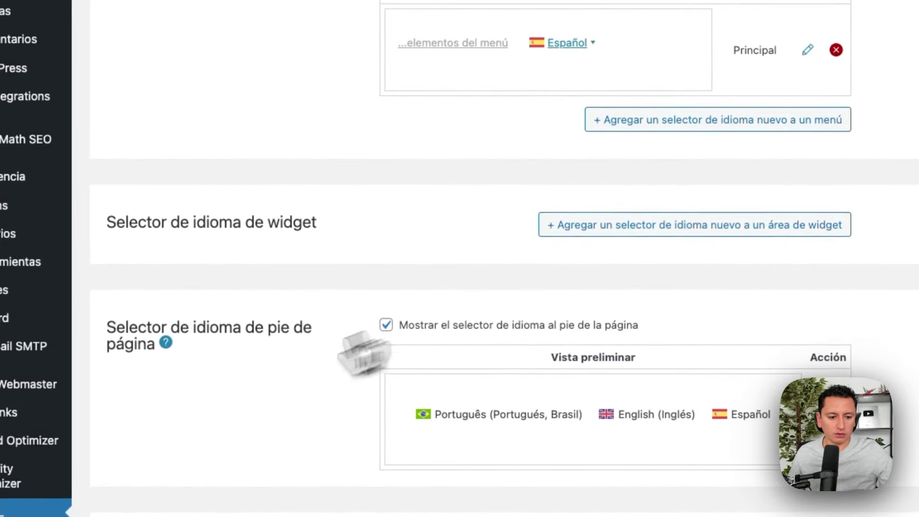
{"action": "scroll", "coordinate": [246, 277], "scroll_direction": "up", "scroll_amount": 2}
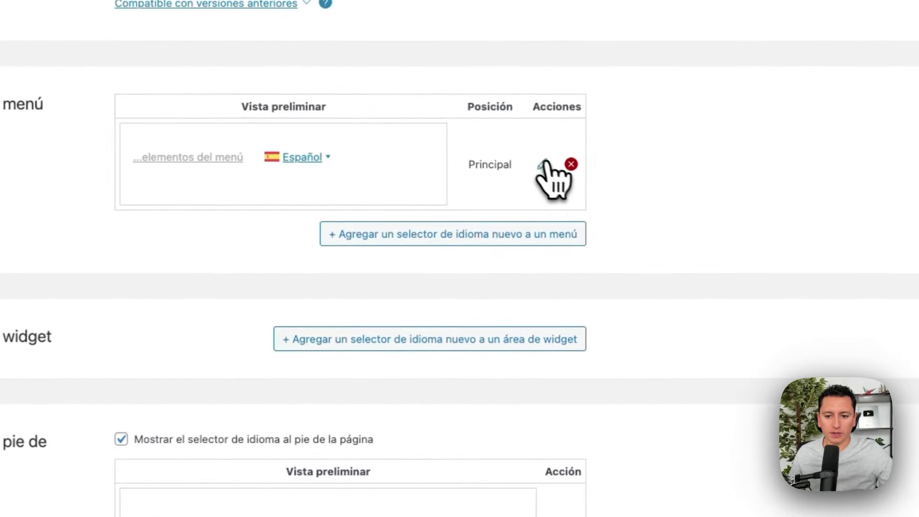
{"action": "left_click", "coordinate": [808, 119]}
{"action": "scroll", "coordinate": [287, 365], "scroll_direction": "down", "scroll_amount": 5}
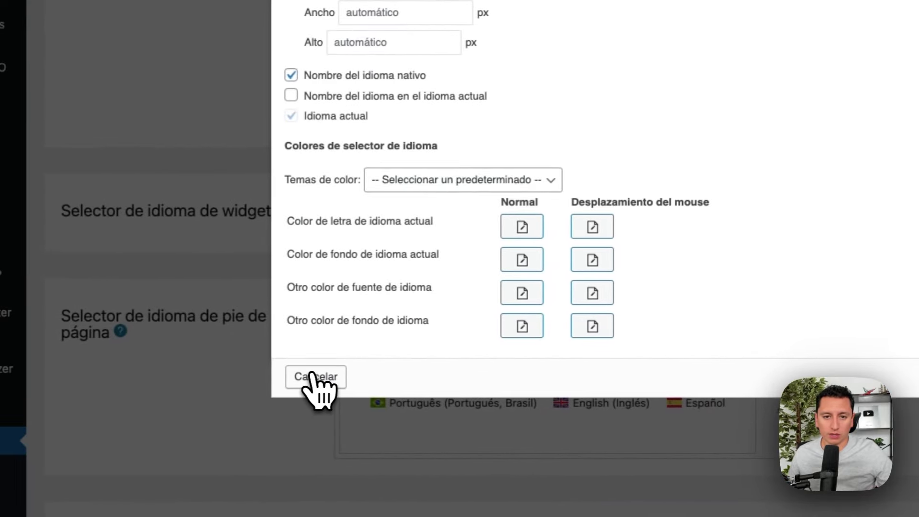
{"action": "left_click", "coordinate": [7, 392]}
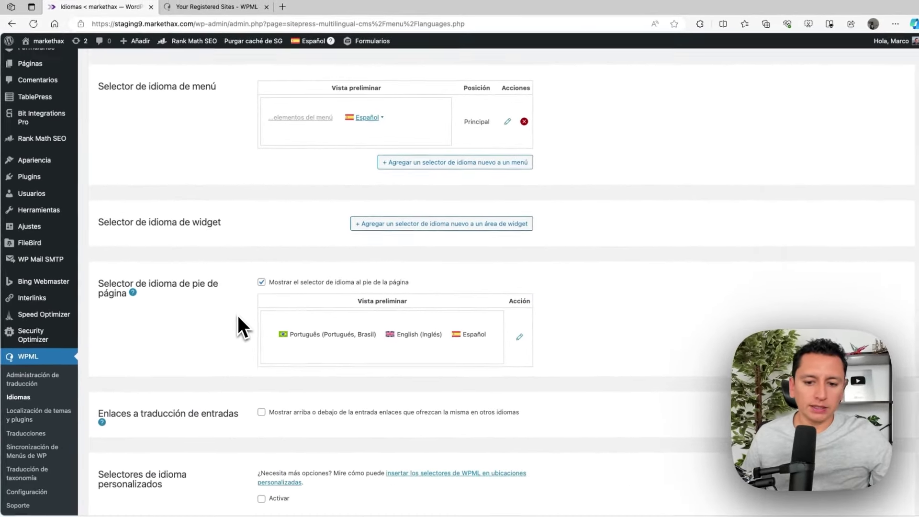
- Review the WPML language settings page, from the browser language redirection back to the site languages and flag format
{"action": "scroll", "coordinate": [242, 322], "scroll_direction": "down", "scroll_amount": 8}
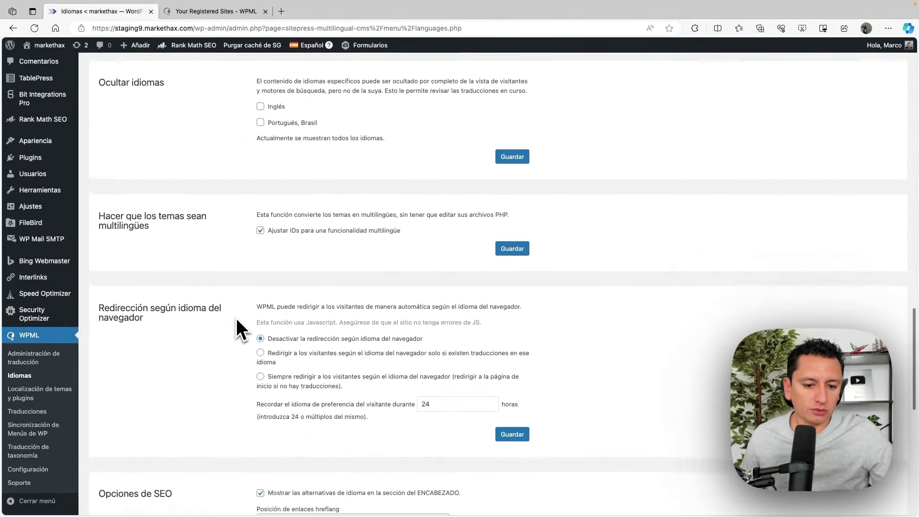
{"action": "scroll", "coordinate": [242, 321], "scroll_direction": "up", "scroll_amount": 7}
{"action": "scroll", "coordinate": [235, 302], "scroll_direction": "up", "scroll_amount": 15}
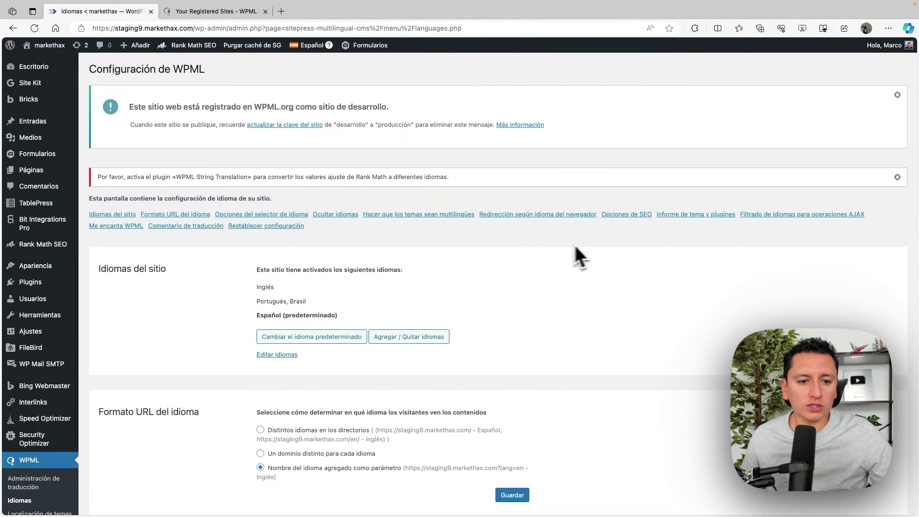
{"action": "scroll", "coordinate": [364, 292], "scroll_direction": "down", "scroll_amount": 6}
{"action": "scroll", "coordinate": [362, 287], "scroll_direction": "down", "scroll_amount": 1}
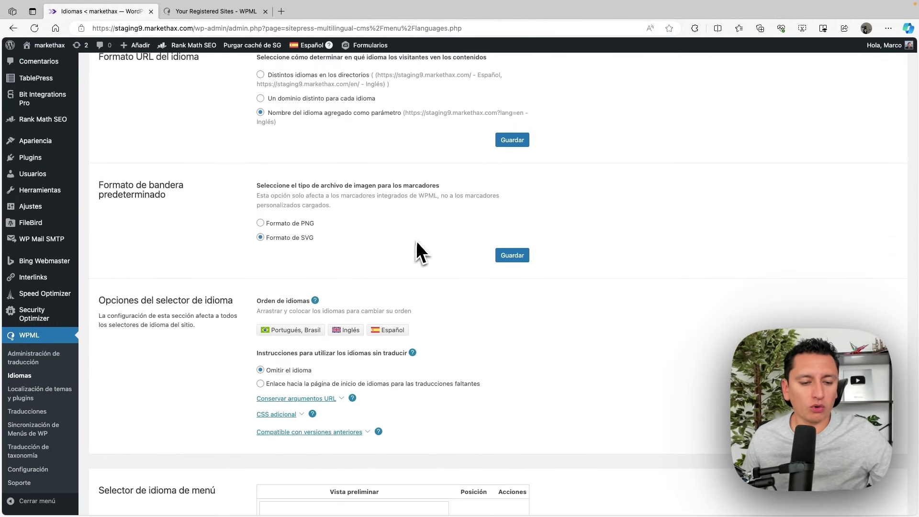
{"action": "scroll", "coordinate": [62, 400], "scroll_direction": "up", "scroll_amount": 8}
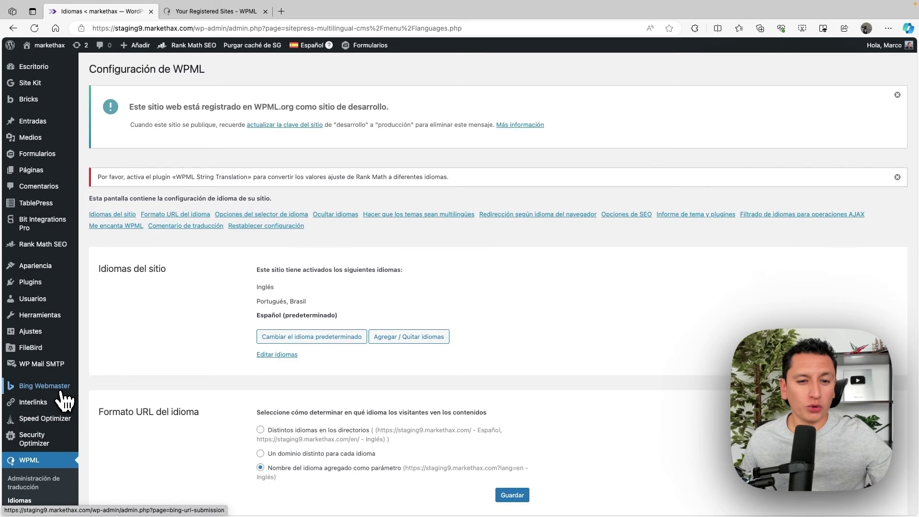
- Enable automatic loading of the theme's .mo file using load_textdomain in WPML's theme and plugin localization, and save
{"action": "scroll", "coordinate": [63, 400], "scroll_direction": "down", "scroll_amount": 6}
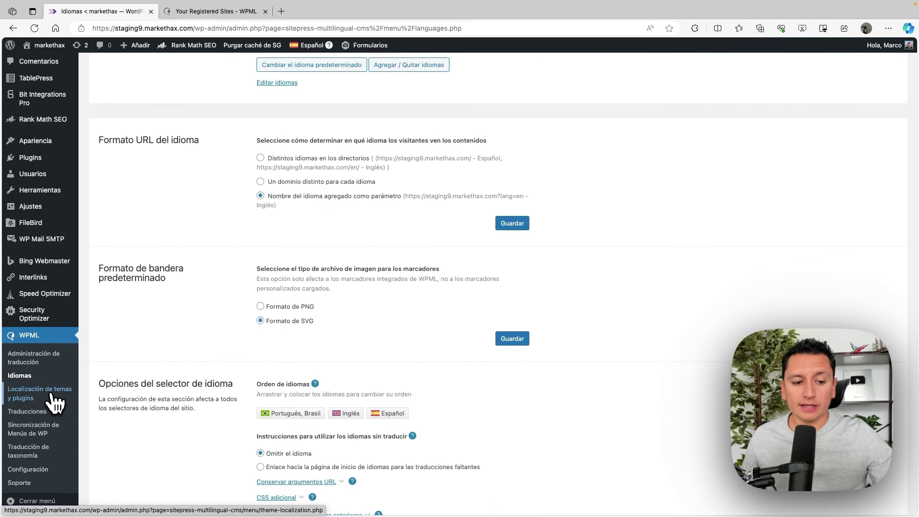
{"action": "left_click", "coordinate": [56, 404]}
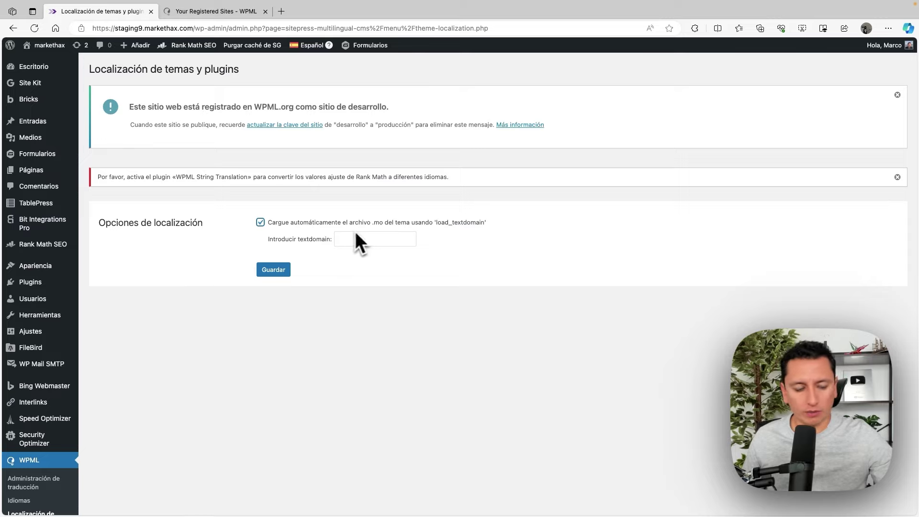
{"action": "scroll", "coordinate": [81, 381], "scroll_direction": "down", "scroll_amount": 5}
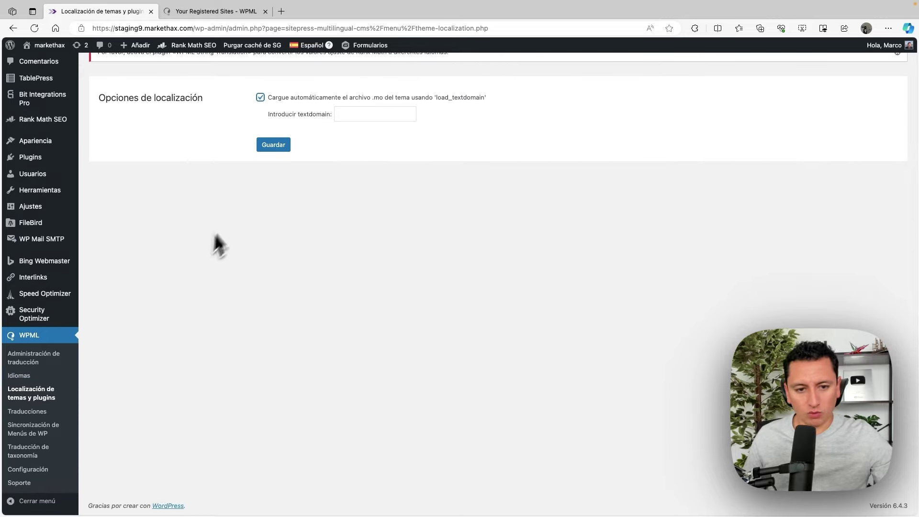
{"action": "left_click", "coordinate": [274, 146]}
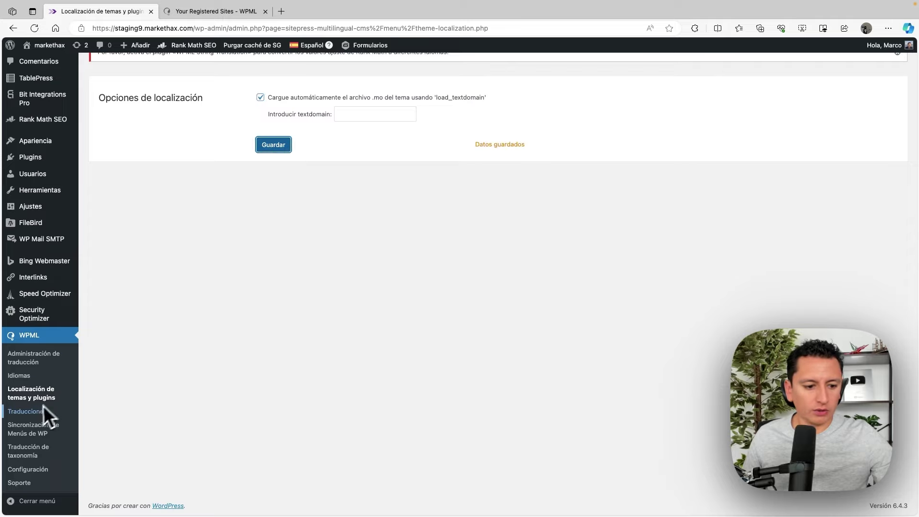
- Close the WPML registered sites page and open the WPML translation queue
{"action": "left_click", "coordinate": [265, 11]}
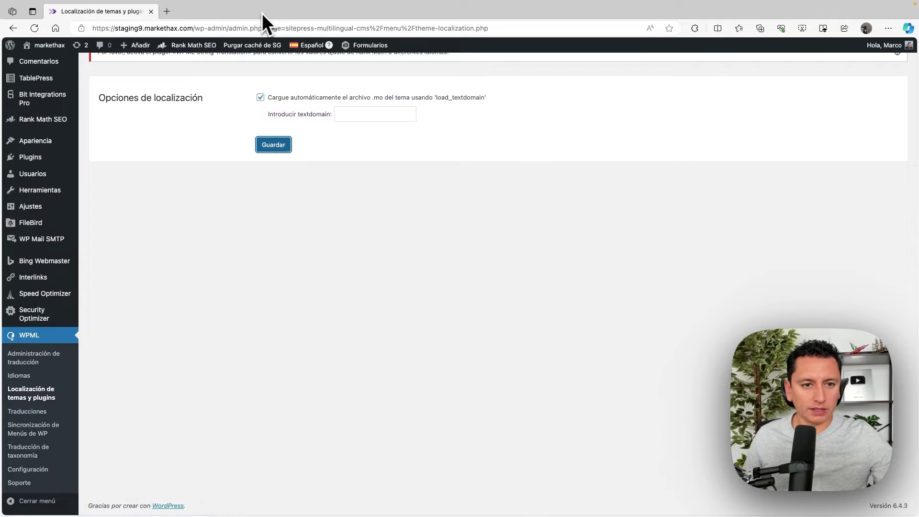
{"action": "left_click", "coordinate": [38, 415]}
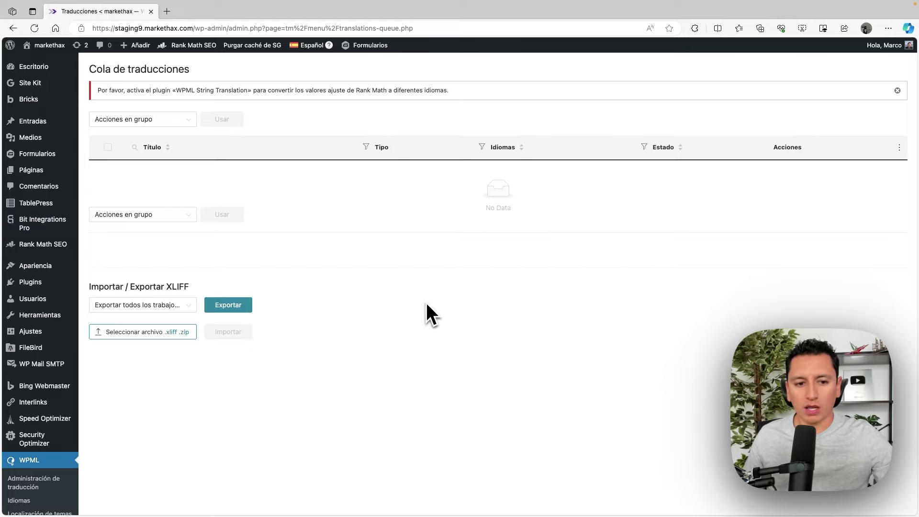
- Open WPML's WordPress menu synchronization page
{"action": "scroll", "coordinate": [62, 425], "scroll_direction": "down", "scroll_amount": 3}
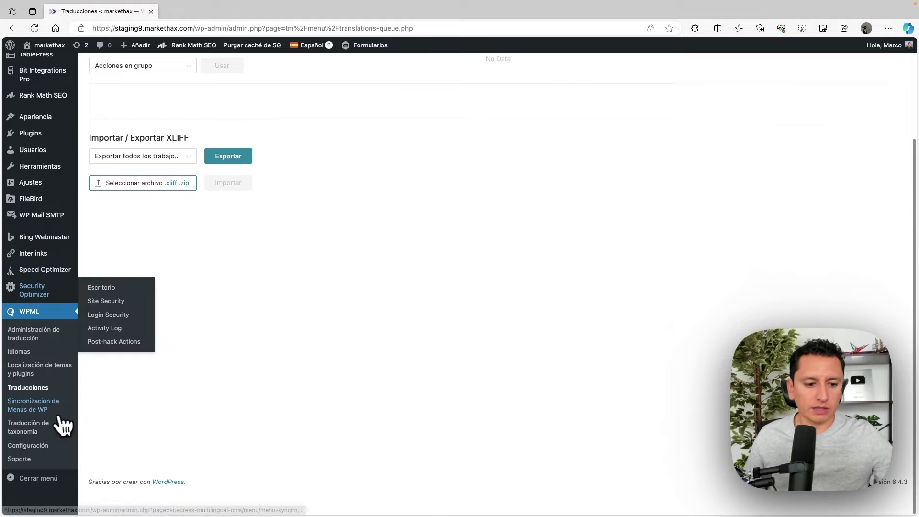
{"action": "left_click", "coordinate": [38, 435]}
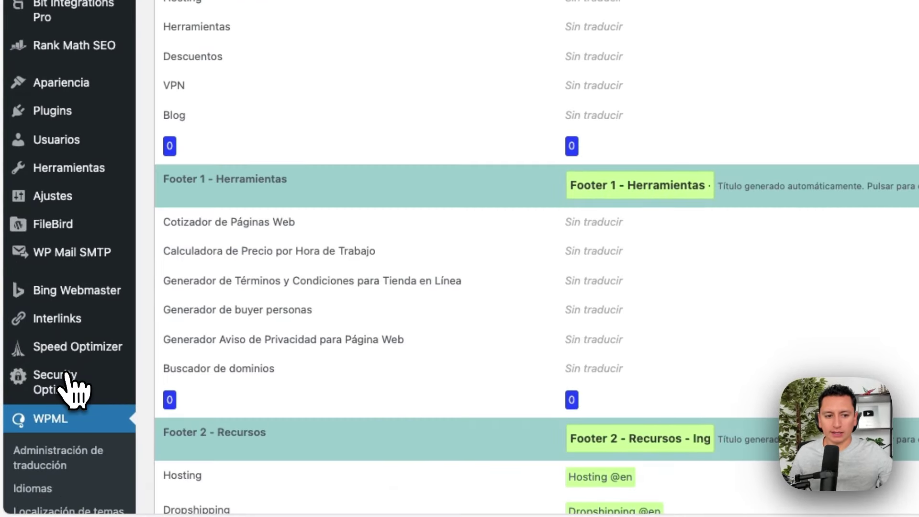
- Open WPML's taxonomy translation page and display the Categorías taxonomy to review its terms and their translation options
{"action": "mouse_move", "coordinate": [67, 386]}
{"action": "scroll", "coordinate": [67, 390], "scroll_direction": "down", "scroll_amount": 6}
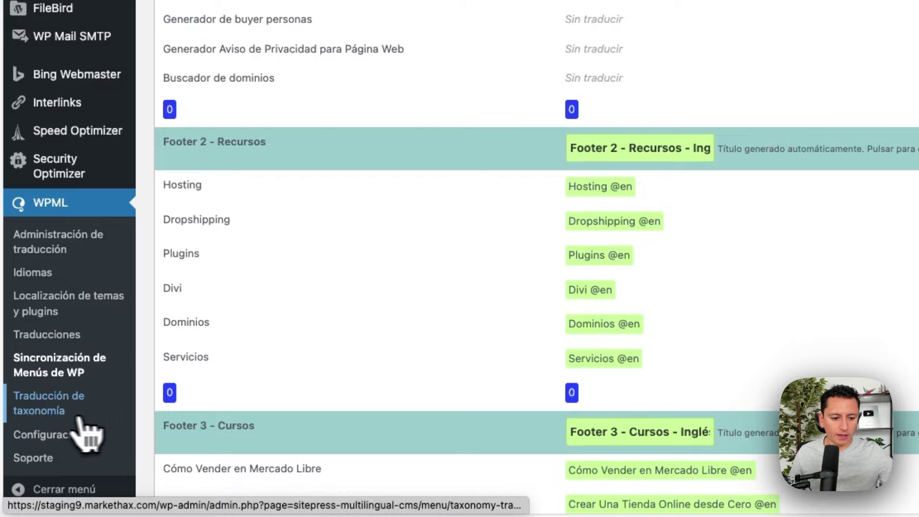
{"action": "left_click", "coordinate": [56, 413]}
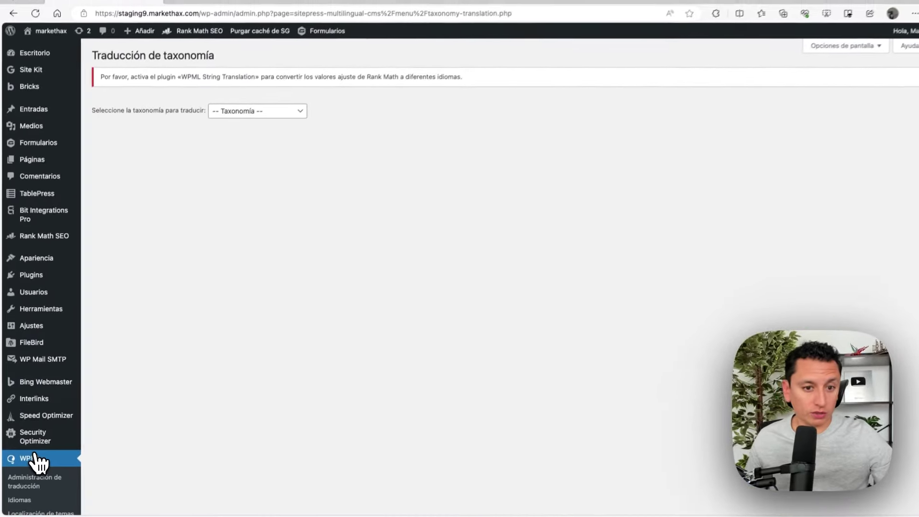
{"action": "left_click", "coordinate": [273, 125]}
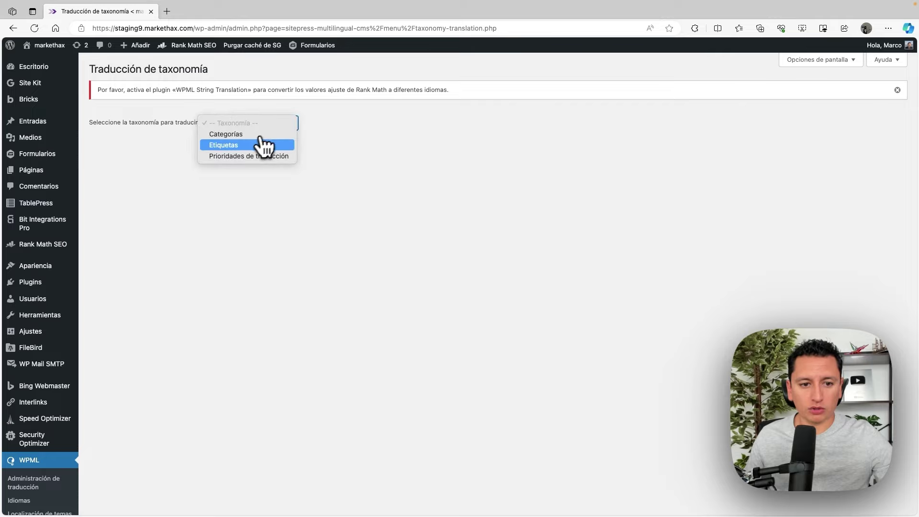
{"action": "left_click", "coordinate": [261, 133]}
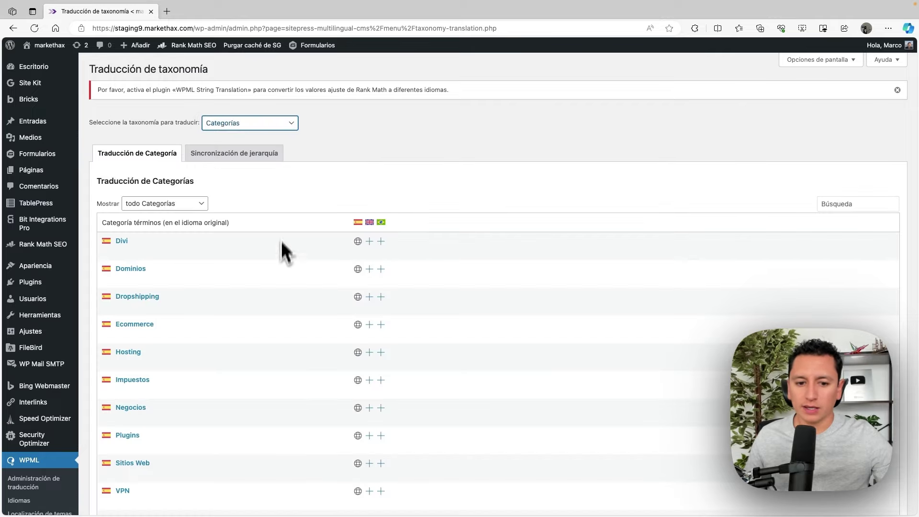
{"action": "scroll", "coordinate": [278, 338], "scroll_direction": "down", "scroll_amount": 5}
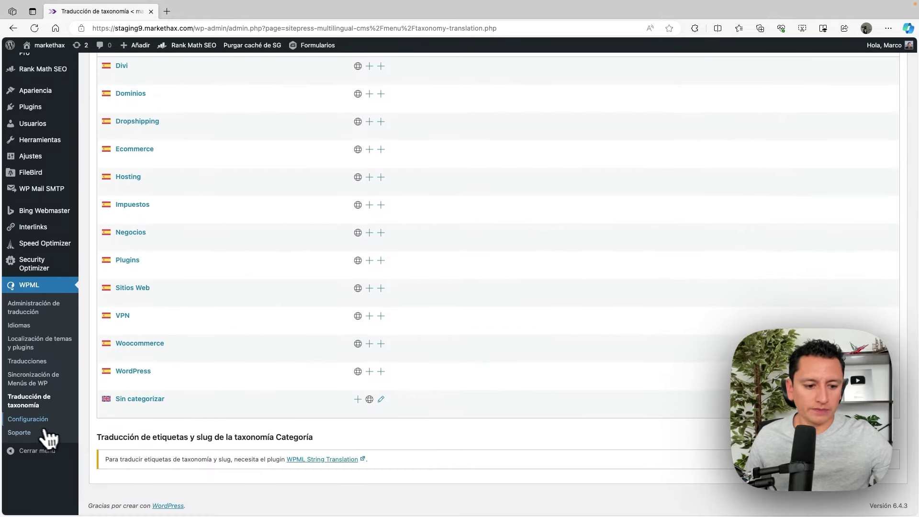
- Open WPML's configuration page and review the multilingual content settings, from translation mode and engines down to media translation
{"action": "left_click", "coordinate": [30, 421]}
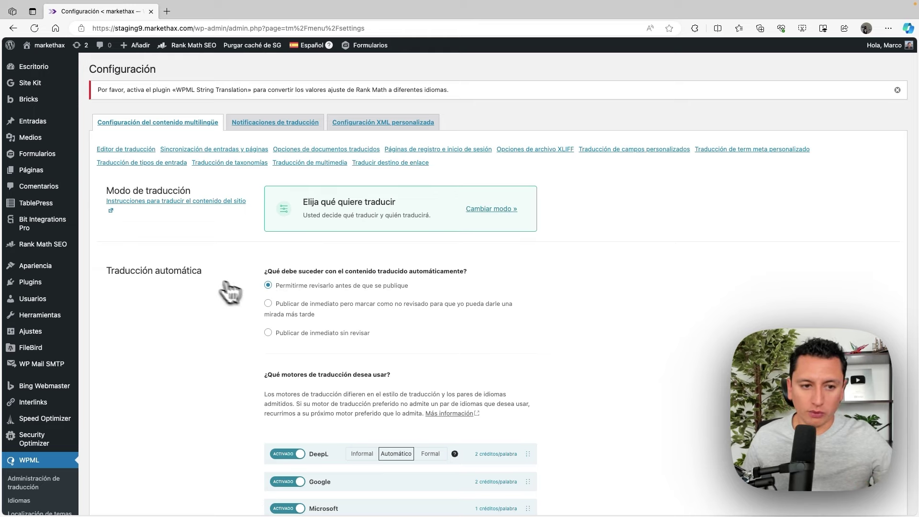
{"action": "scroll", "coordinate": [280, 286], "scroll_direction": "down", "scroll_amount": 5}
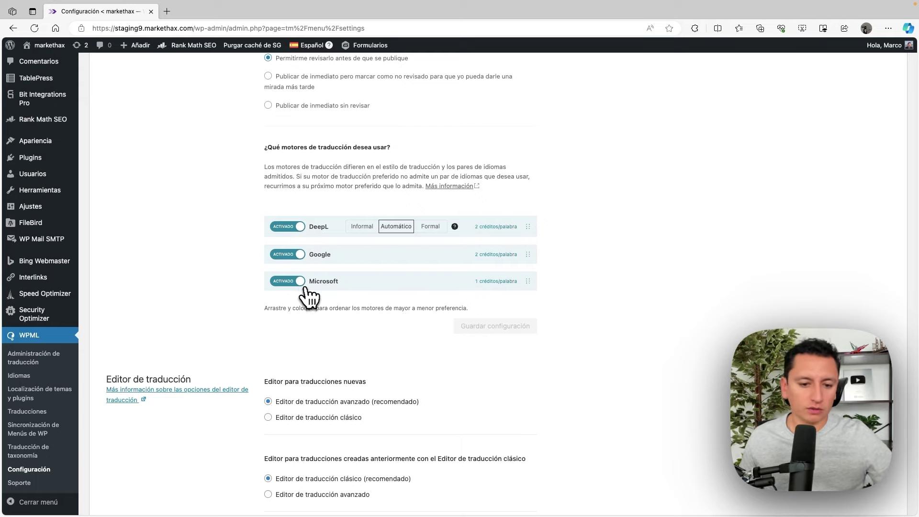
{"action": "scroll", "coordinate": [261, 290], "scroll_direction": "down", "scroll_amount": 9}
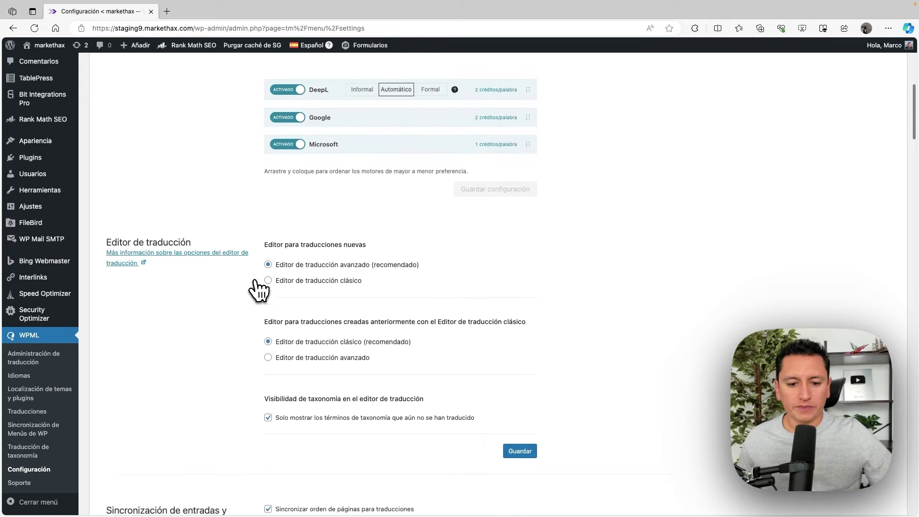
{"action": "scroll", "coordinate": [258, 288], "scroll_direction": "down", "scroll_amount": 20}
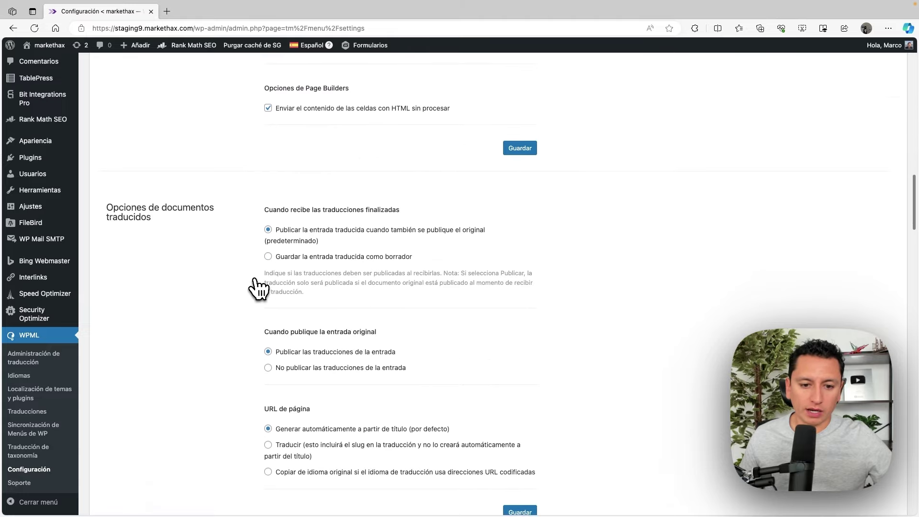
{"action": "scroll", "coordinate": [259, 288], "scroll_direction": "down", "scroll_amount": 15}
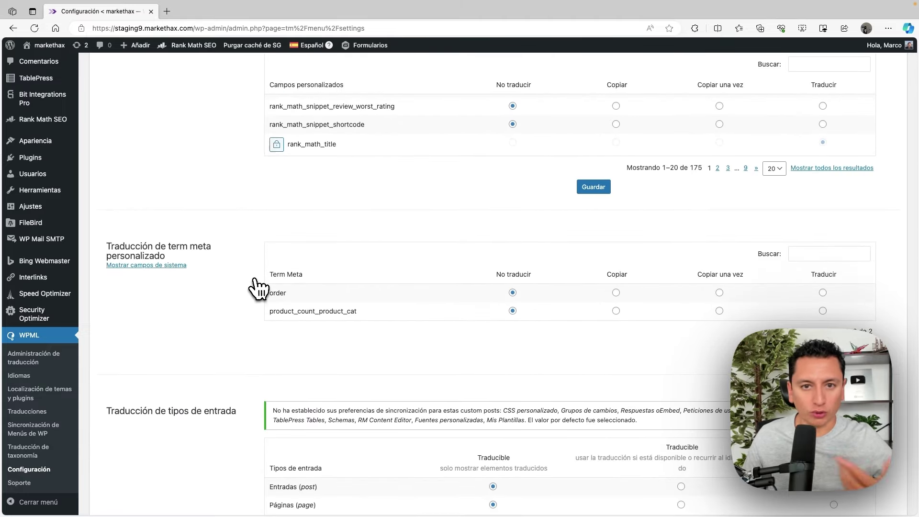
{"action": "scroll", "coordinate": [259, 287], "scroll_direction": "down", "scroll_amount": 15}
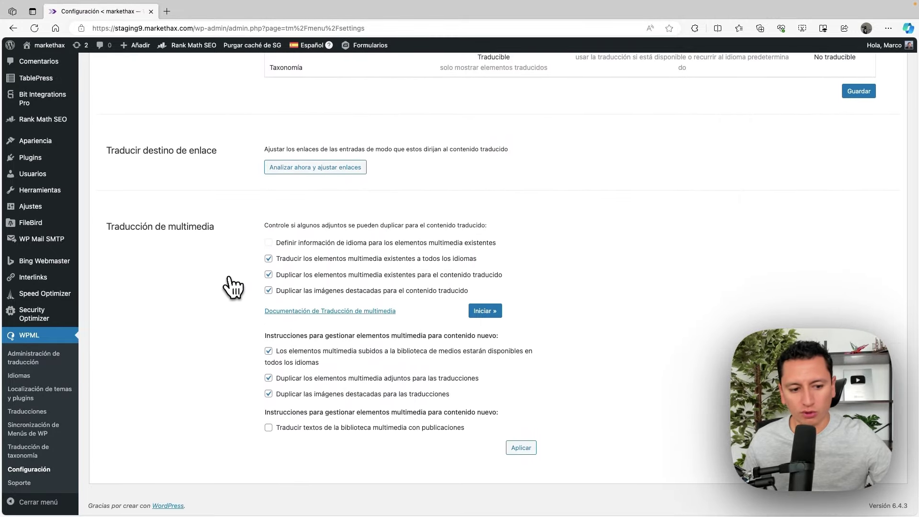
{"action": "scroll", "coordinate": [234, 287], "scroll_direction": "up", "scroll_amount": 20}
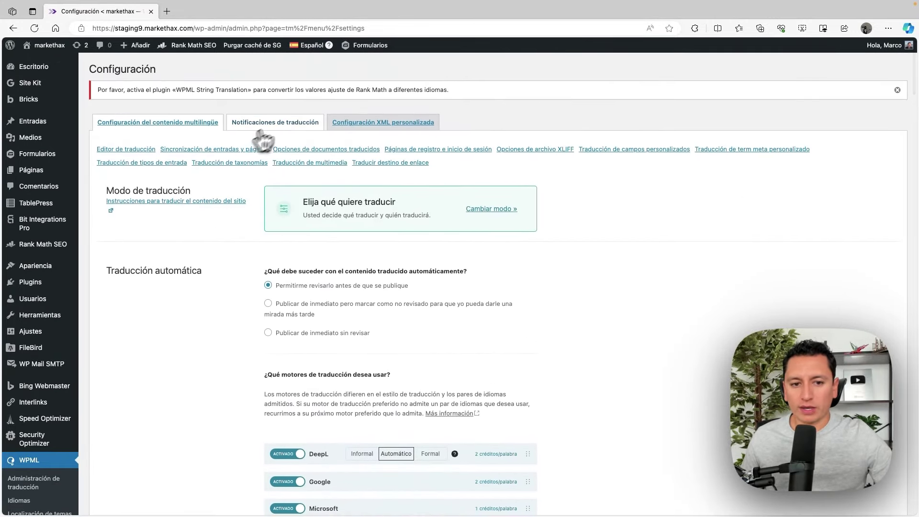
- Review WPML's translation notification settings, visit the custom XML configuration, and return to the multilingual content settings
{"action": "left_click", "coordinate": [286, 120]}
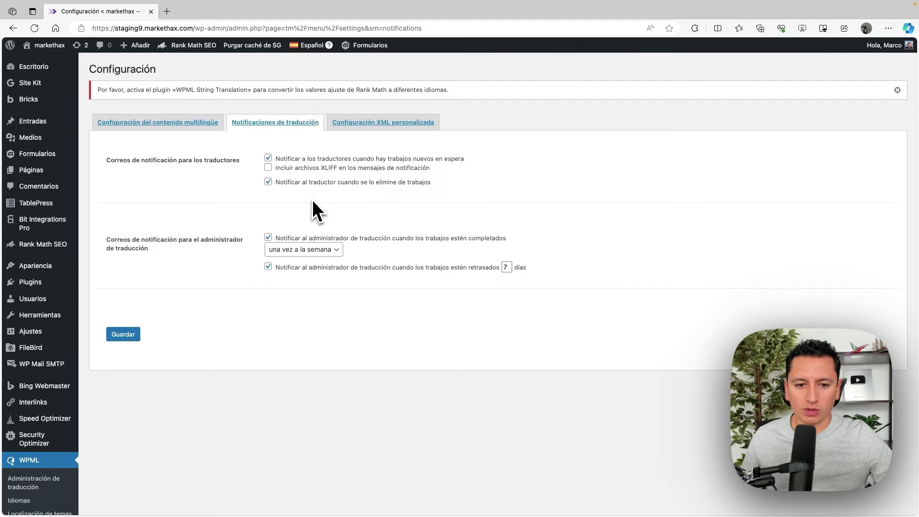
{"action": "left_click", "coordinate": [406, 124]}
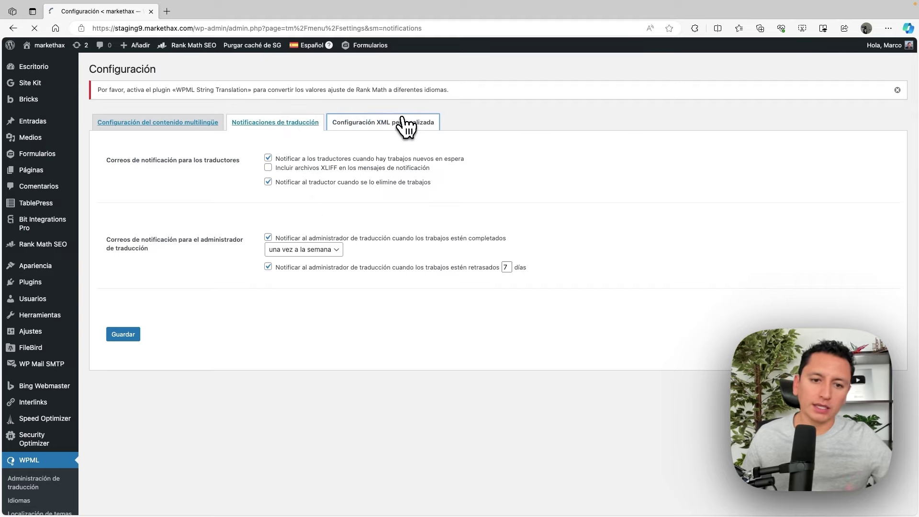
{"action": "left_click", "coordinate": [196, 126]}
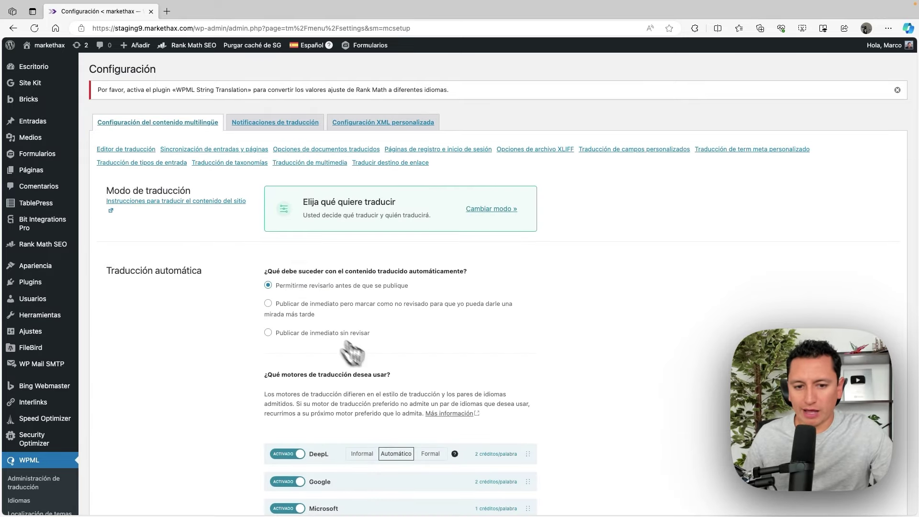
{"action": "scroll", "coordinate": [383, 349], "scroll_direction": "down", "scroll_amount": 10}
{"action": "scroll", "coordinate": [312, 294], "scroll_direction": "up", "scroll_amount": 6}
{"action": "scroll", "coordinate": [283, 297], "scroll_direction": "up", "scroll_amount": 4}
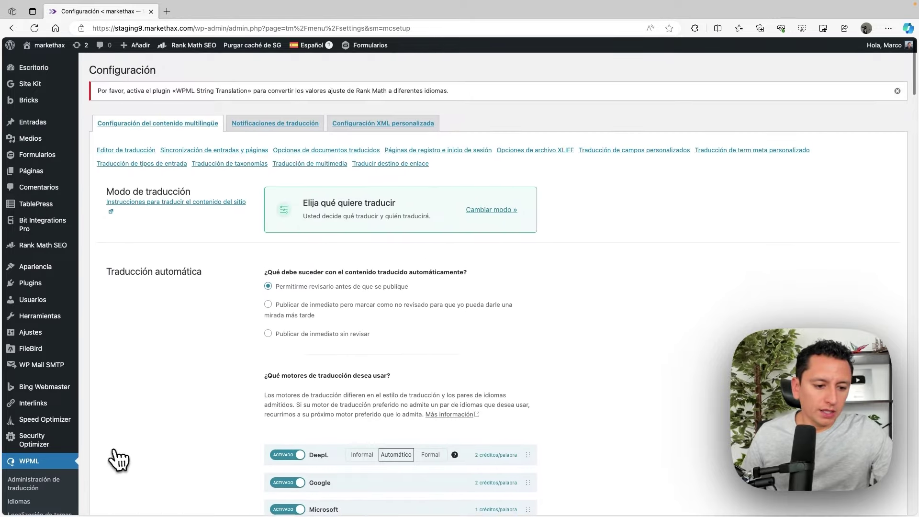
- Open WPML's support page and examine the plugin component statuses, the PHP and WordPress information, and the troubleshooting resources
{"action": "scroll", "coordinate": [92, 462], "scroll_direction": "down", "scroll_amount": 3}
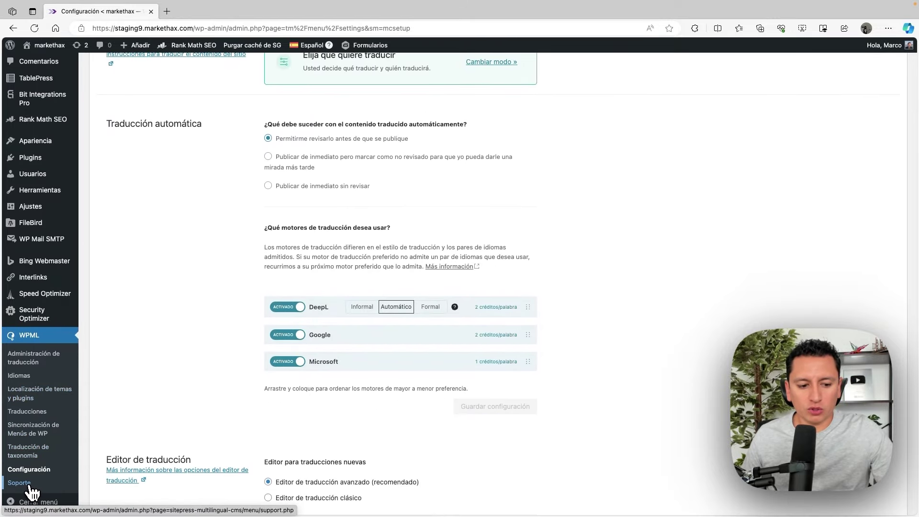
{"action": "left_click", "coordinate": [47, 482]}
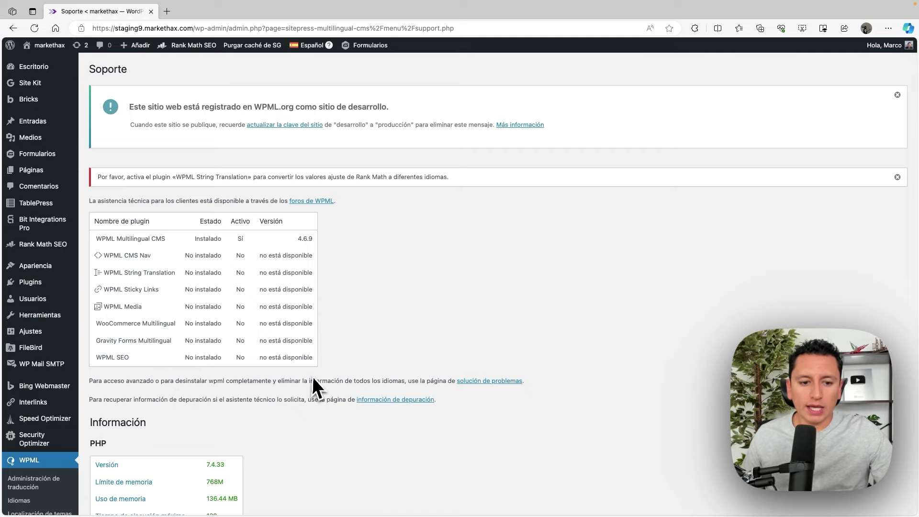
{"action": "scroll", "coordinate": [313, 376], "scroll_direction": "down", "scroll_amount": 5}
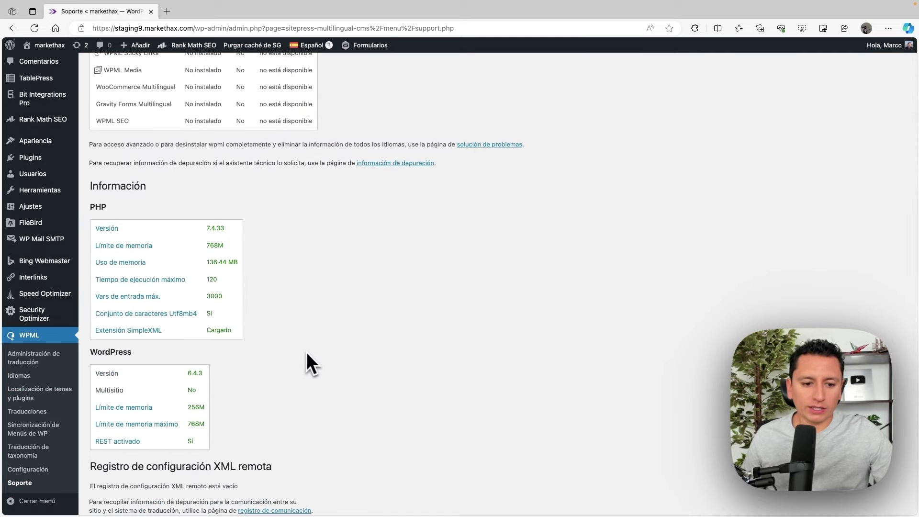
{"action": "scroll", "coordinate": [306, 353], "scroll_direction": "down", "scroll_amount": 3}
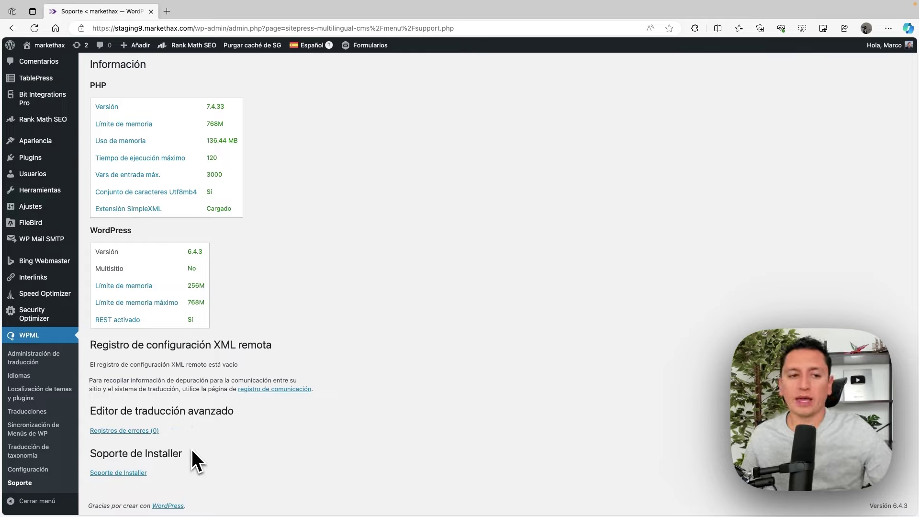
{"action": "scroll", "coordinate": [212, 450], "scroll_direction": "up", "scroll_amount": 2}
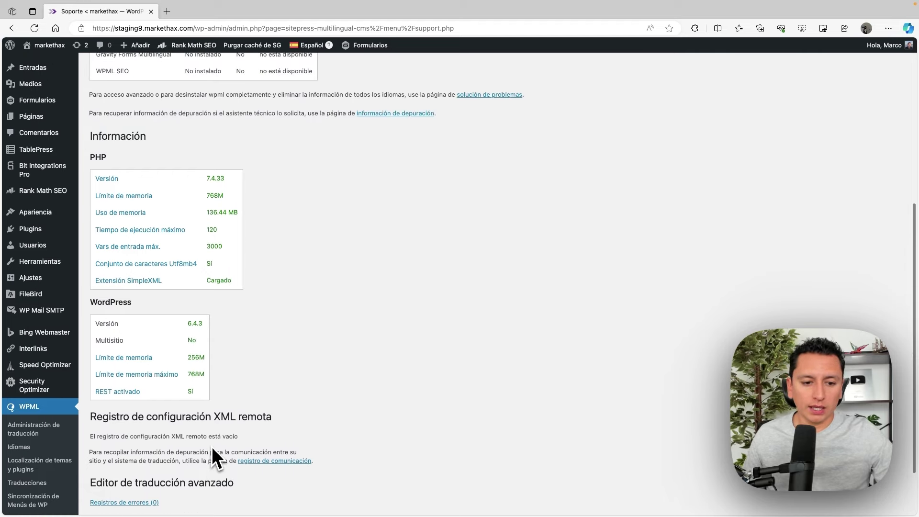
{"action": "scroll", "coordinate": [202, 229], "scroll_direction": "up", "scroll_amount": 4}
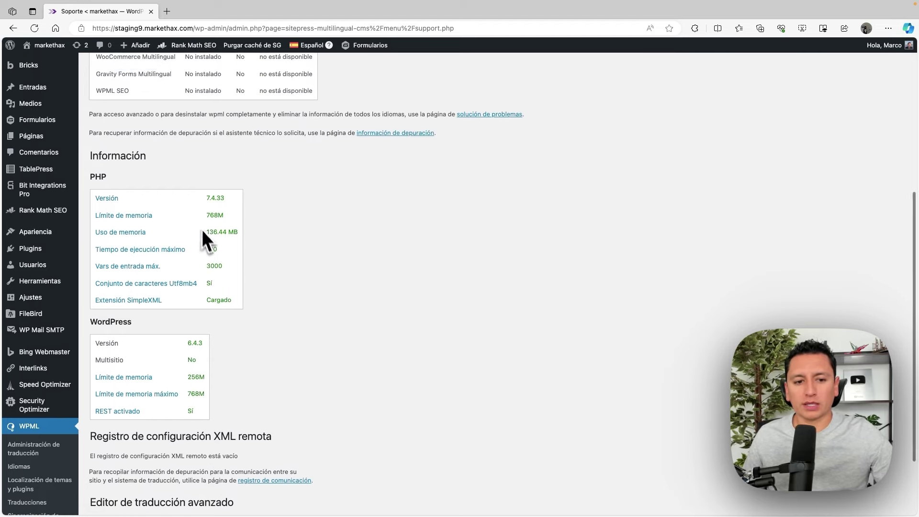
{"action": "scroll", "coordinate": [218, 332], "scroll_direction": "up", "scroll_amount": 3}
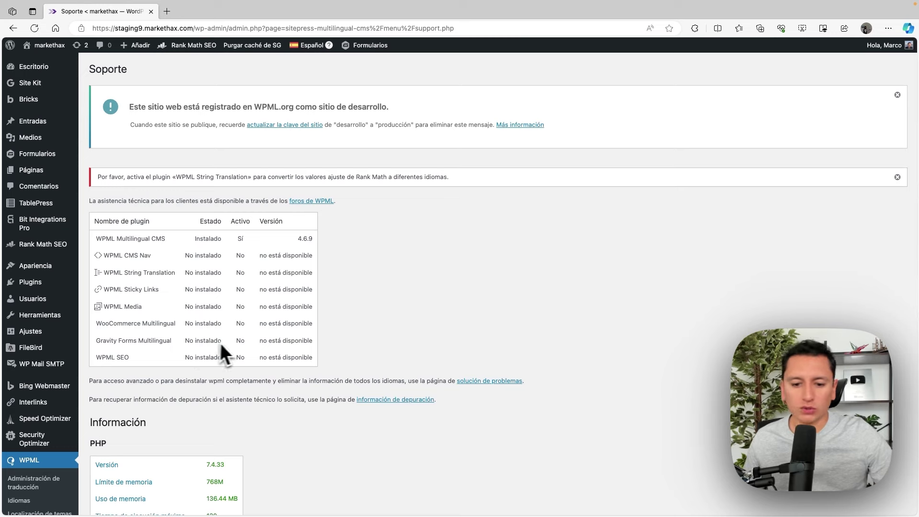
{"action": "scroll", "coordinate": [233, 345], "scroll_direction": "down", "scroll_amount": 8}
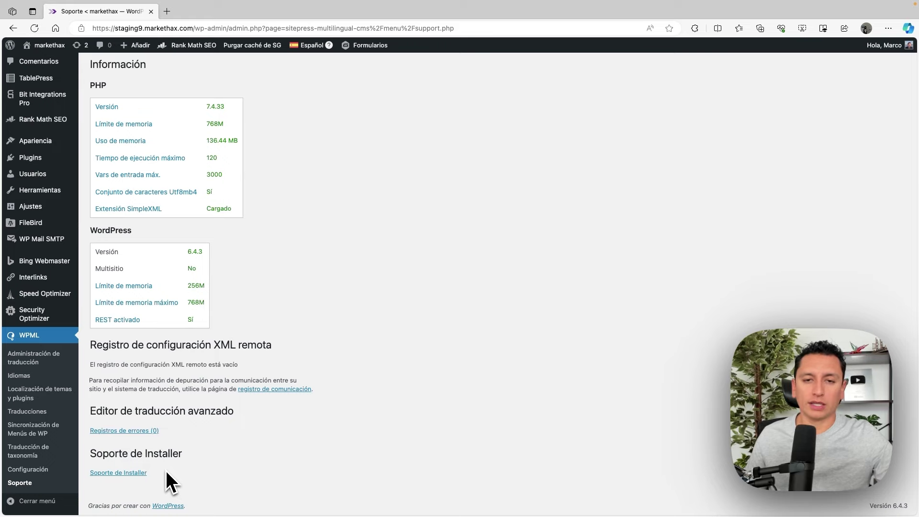
{"action": "key", "text": "alt+Left"}
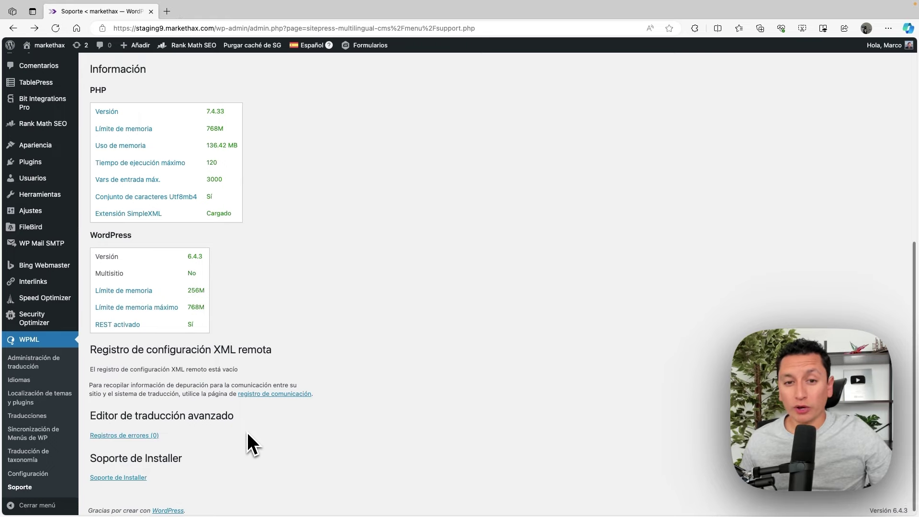
{"action": "scroll", "coordinate": [247, 432], "scroll_direction": "up", "scroll_amount": 6}
{"action": "scroll", "coordinate": [247, 434], "scroll_direction": "up", "scroll_amount": 2}
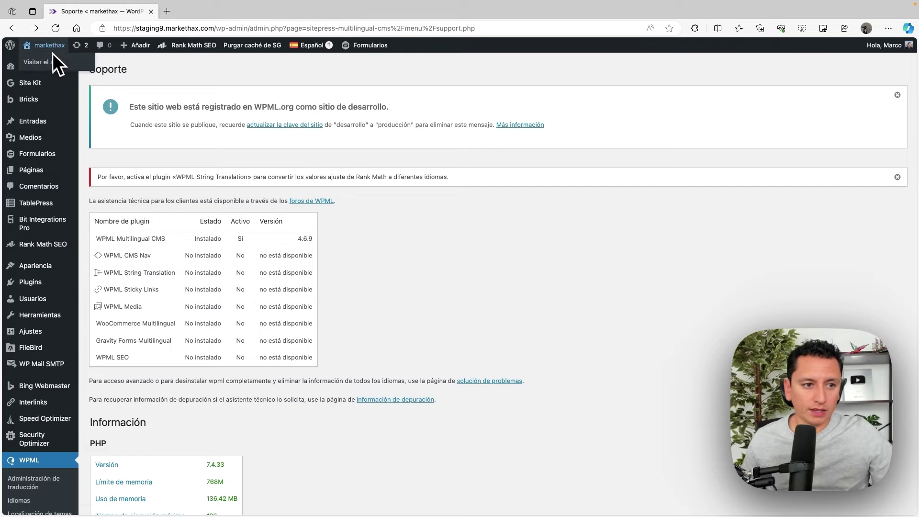
- Visit the site's front end and look over the home page content from the hero section to the newsletter form
{"action": "left_click", "coordinate": [44, 62]}
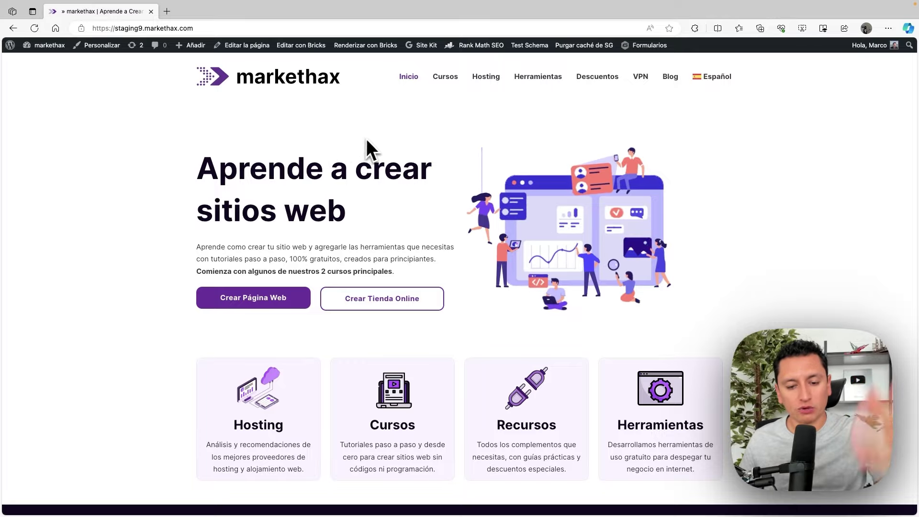
{"action": "scroll", "coordinate": [426, 173], "scroll_direction": "down", "scroll_amount": 1}
{"action": "scroll", "coordinate": [422, 242], "scroll_direction": "down", "scroll_amount": 15}
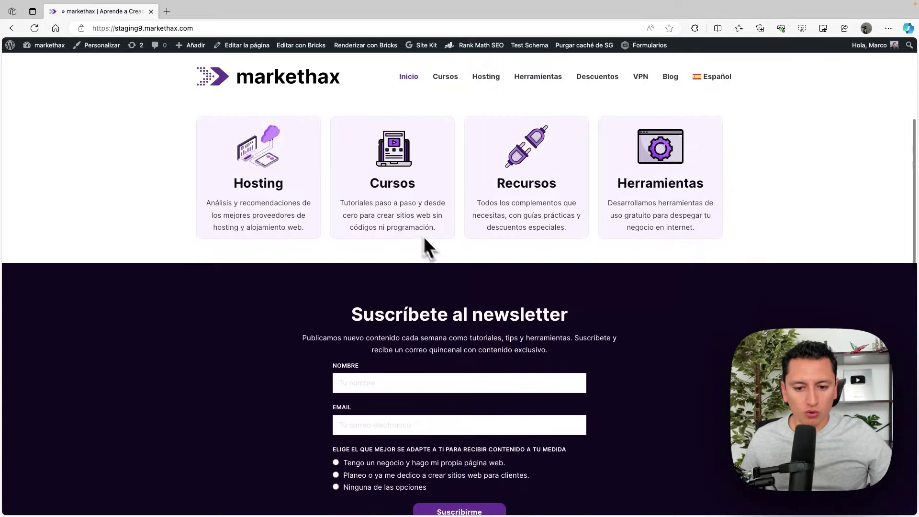
{"action": "scroll", "coordinate": [416, 250], "scroll_direction": "up", "scroll_amount": 15}
{"action": "scroll", "coordinate": [416, 235], "scroll_direction": "up", "scroll_amount": 2}
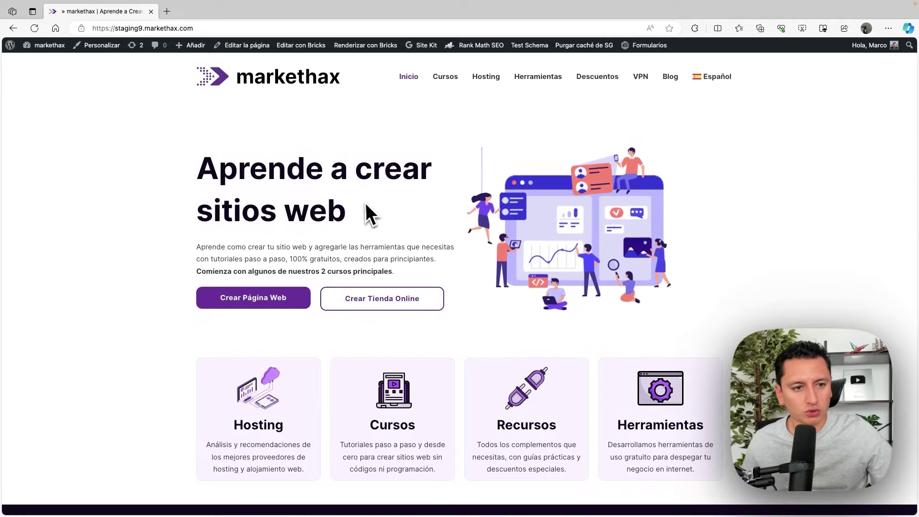
- Return to the WordPress dashboard and open the list of all pages
{"action": "mouse_move", "coordinate": [46, 45]}
{"action": "left_click", "coordinate": [42, 63]}
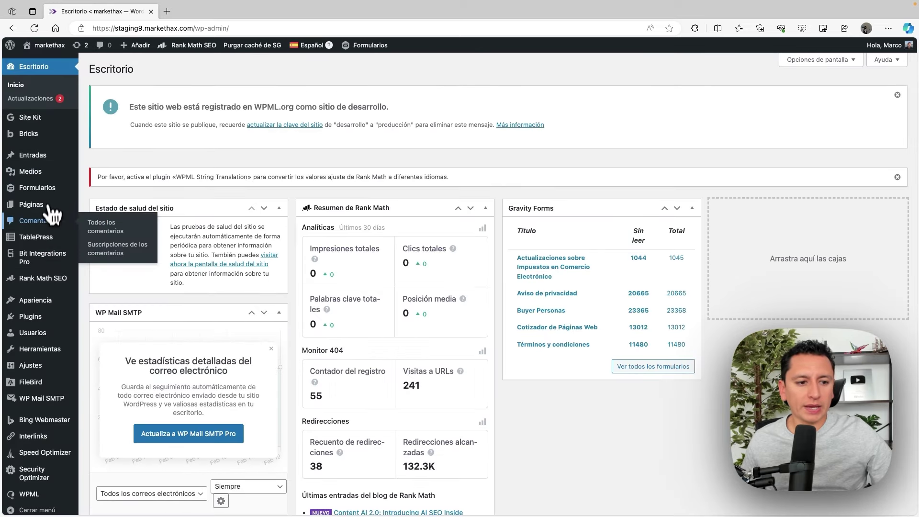
{"action": "mouse_move", "coordinate": [50, 210]}
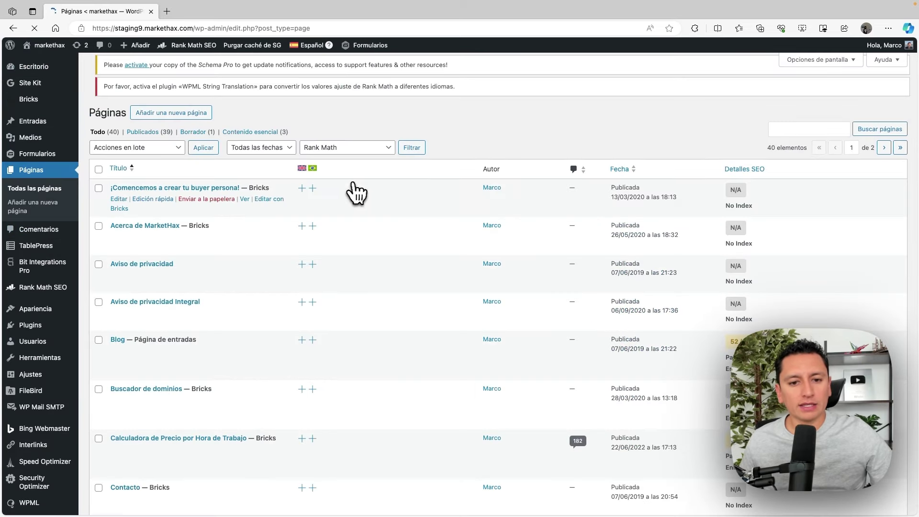
- Search the site's pages for "inicio" and start the English translation of the Inicio home page
{"action": "scroll", "coordinate": [362, 206], "scroll_direction": "down", "scroll_amount": 10}
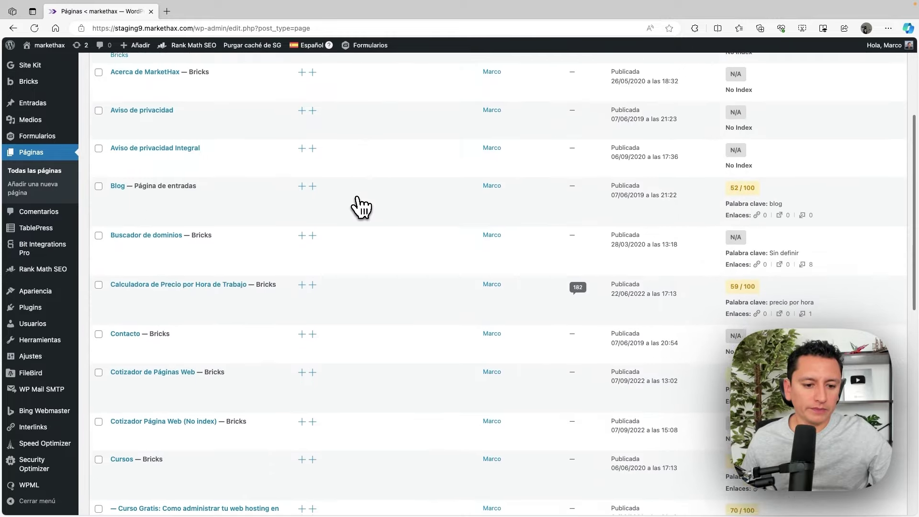
{"action": "scroll", "coordinate": [362, 207], "scroll_direction": "down", "scroll_amount": 3}
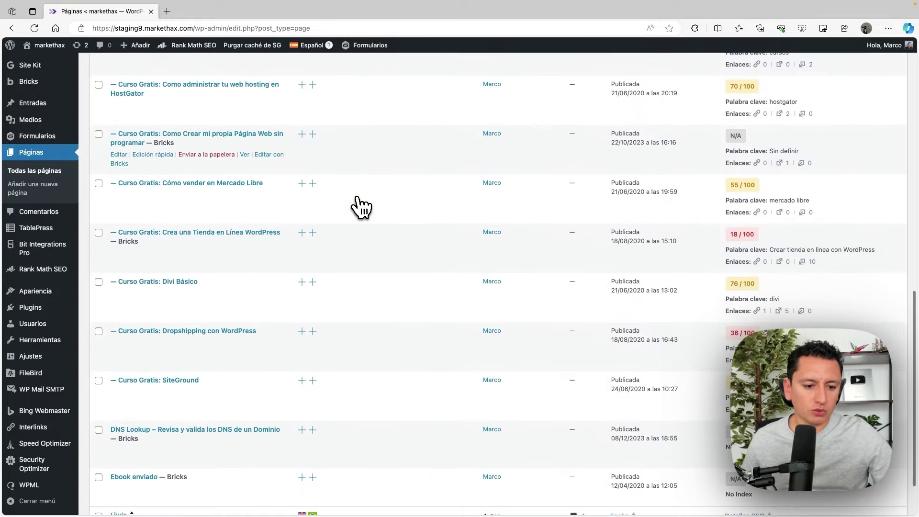
{"action": "scroll", "coordinate": [357, 221], "scroll_direction": "up", "scroll_amount": 3}
{"action": "scroll", "coordinate": [356, 221], "scroll_direction": "up", "scroll_amount": 10}
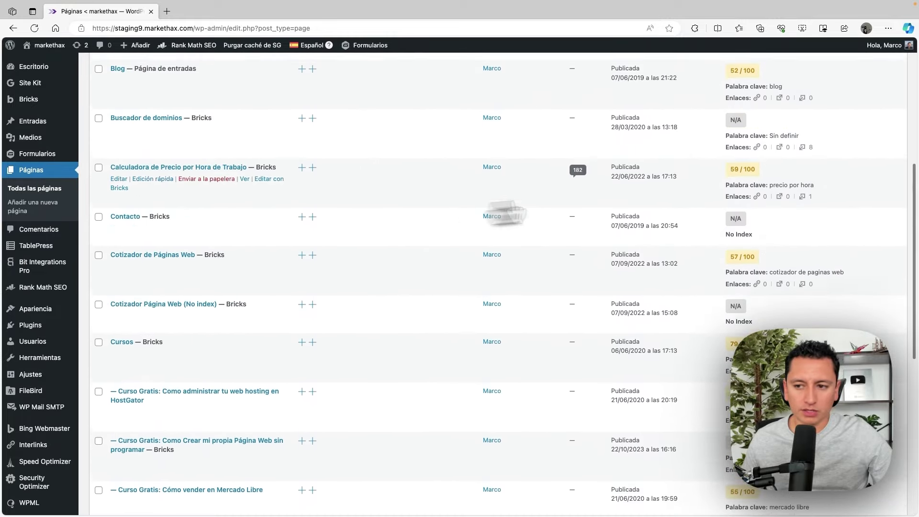
{"action": "left_click", "coordinate": [777, 157]}
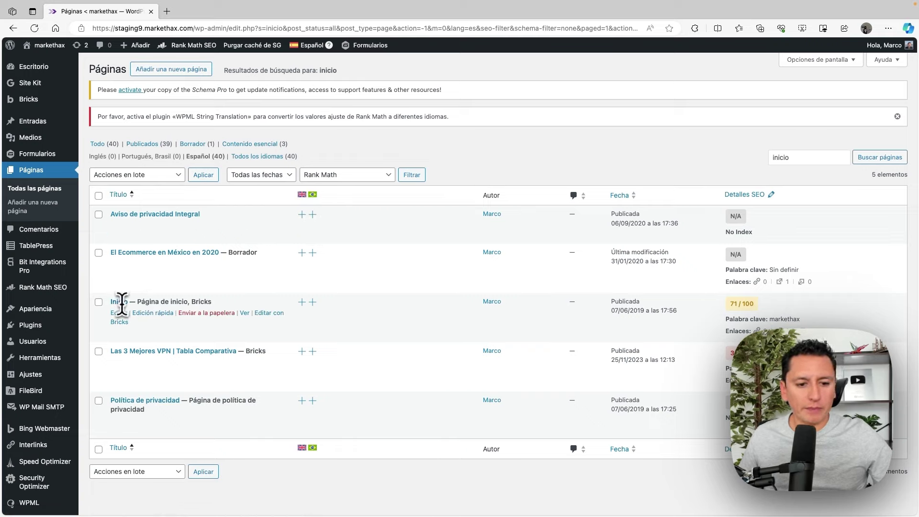
{"action": "left_click", "coordinate": [303, 304]}
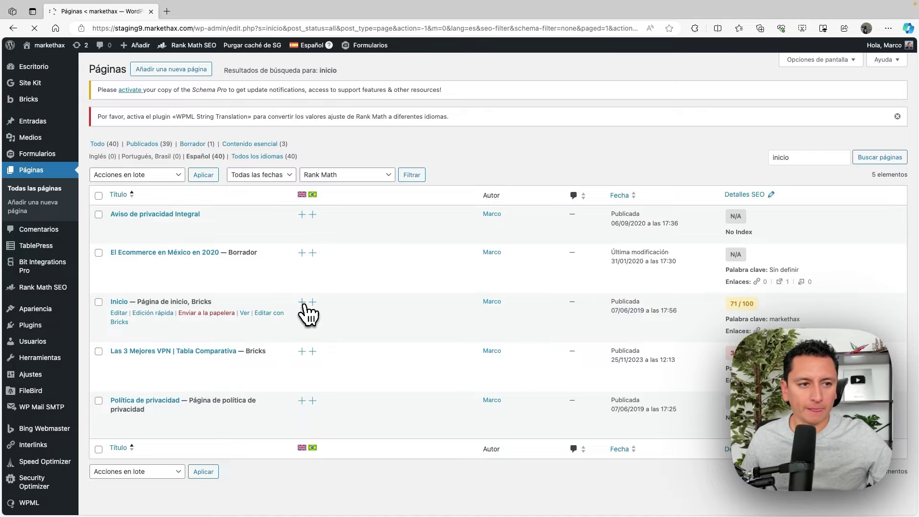
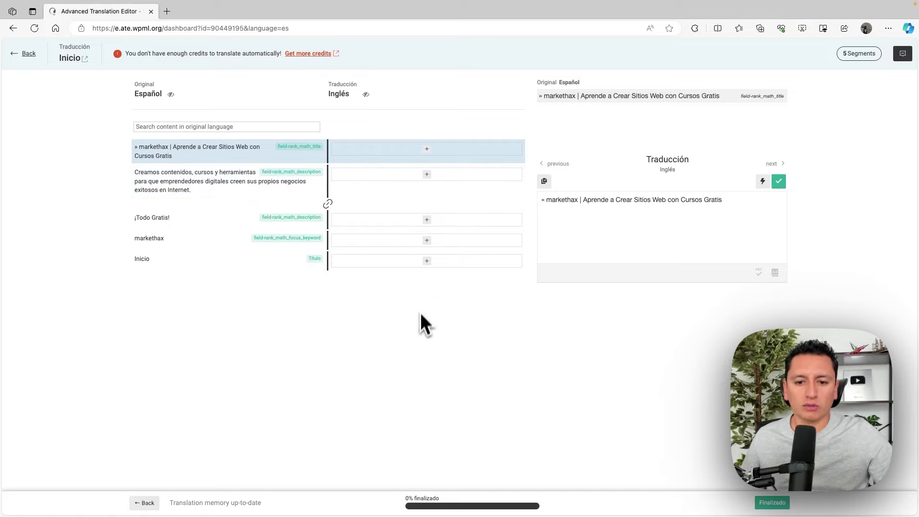
- Translate the Inicio title segment as "Home" and enter "¡Free forever!" as the English text of the "¡Todo Gratis!" description segment
{"action": "left_click", "coordinate": [427, 264]}
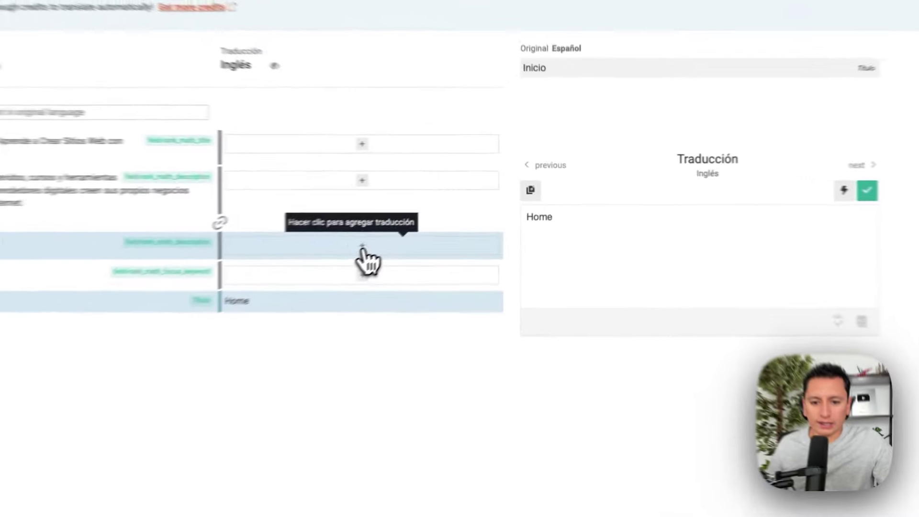
{"action": "left_click", "coordinate": [427, 220]}
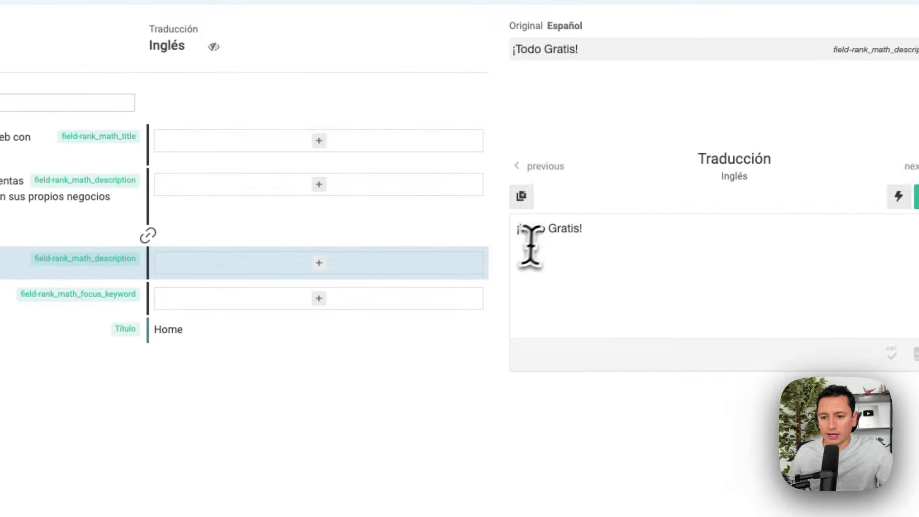
{"action": "double_click", "coordinate": [569, 199]}
{"action": "key", "text": "BackSpace"}
{"action": "key", "text": "BackSpace"}
{"action": "key", "text": "BackSpace"}
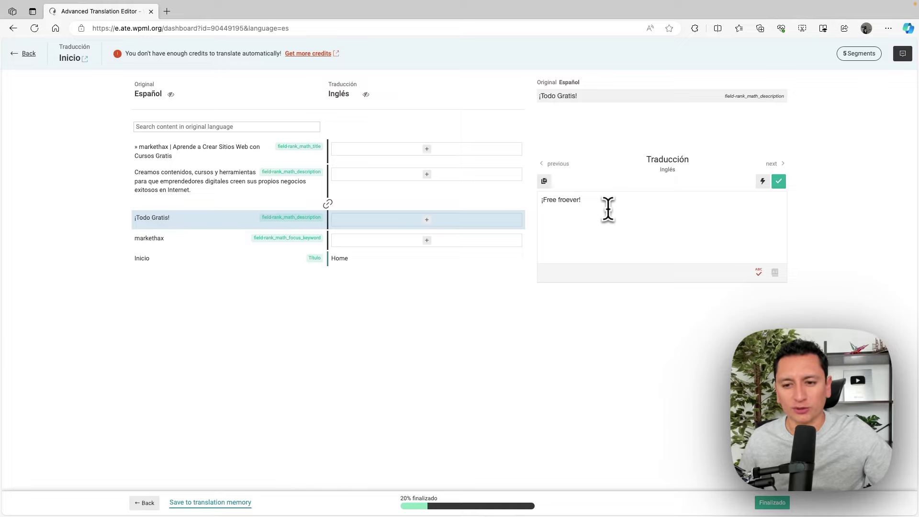
{"action": "key", "text": "BackSpace"}
{"action": "key", "text": "BackSpace"}
{"action": "key", "text": "BackSpace"}
{"action": "type", "text": "orev"}
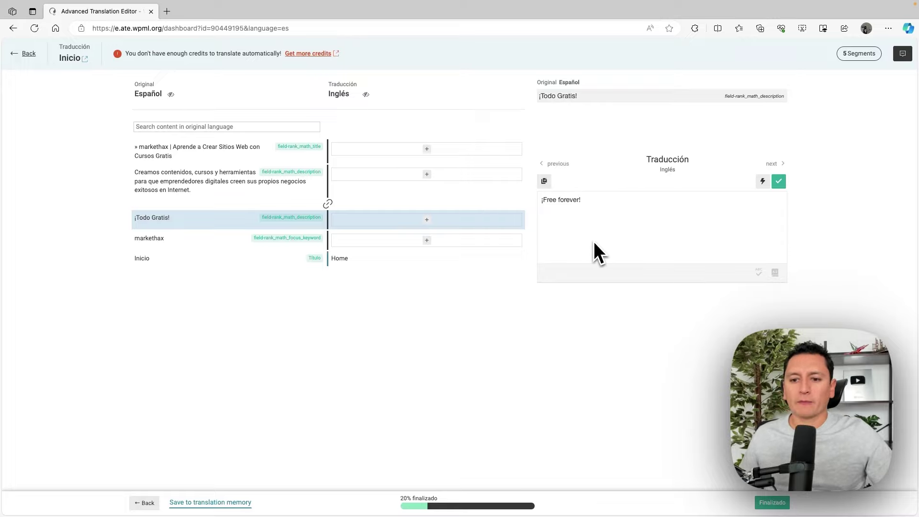
- Replace the English text of the "¡Todo Gratis!" segment with "¡Everything for free!" and confirm the segment
{"action": "double_click", "coordinate": [573, 200]}
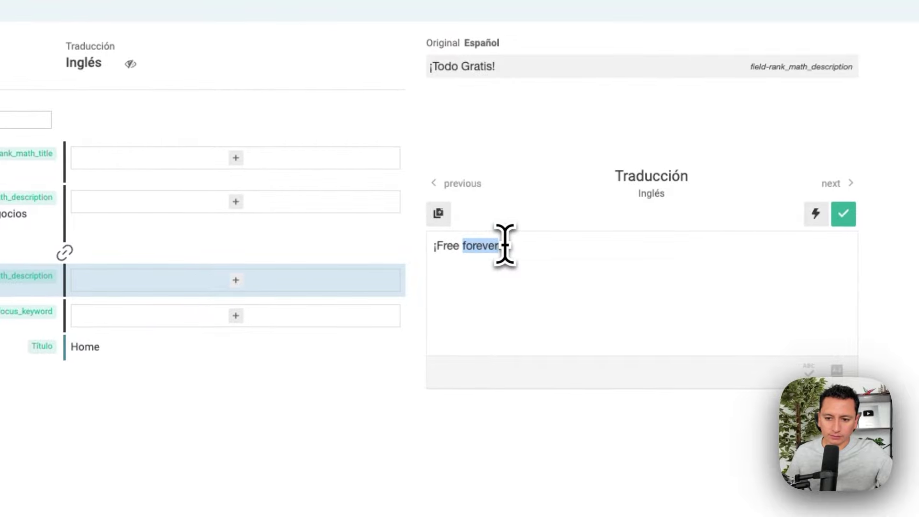
{"action": "key", "text": "BackSpace"}
{"action": "key", "text": "BackSpace"}
{"action": "key", "text": "BackSpace"}
{"action": "key", "text": "BackSpace"}
{"action": "type", "text": "Eve"}
{"action": "type", "text": "rything "}
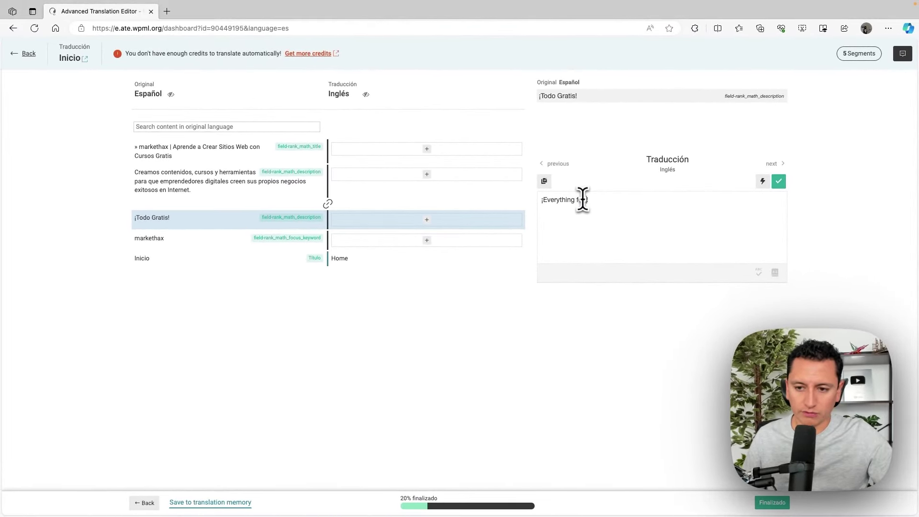
{"action": "type", "text": "for free"}
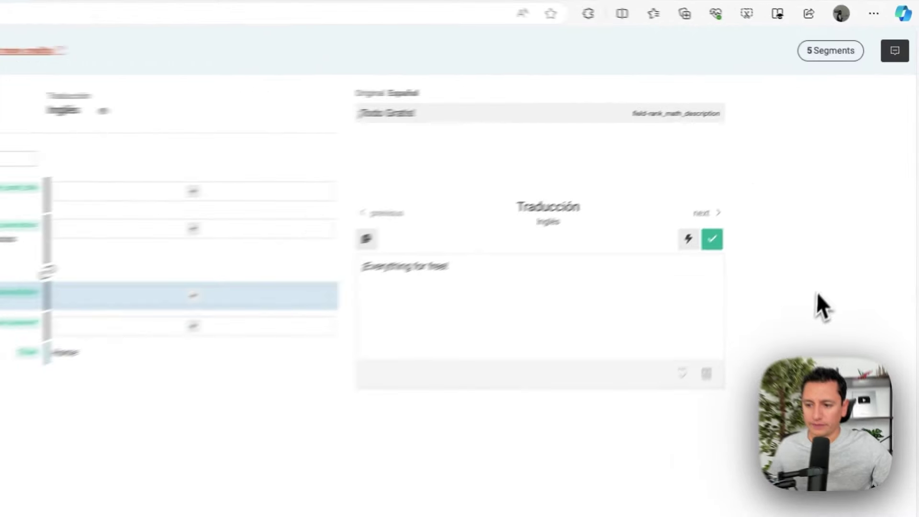
{"action": "left_click", "coordinate": [678, 271]}
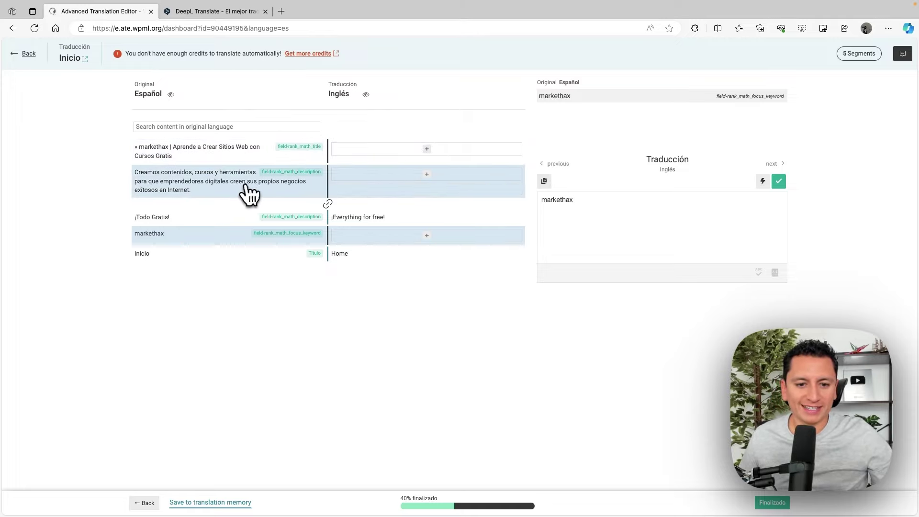
- Copy the Spanish description segment starting "Creamos contenidos" into DeepL, translate it into English and copy the translation
{"action": "left_click", "coordinate": [426, 179]}
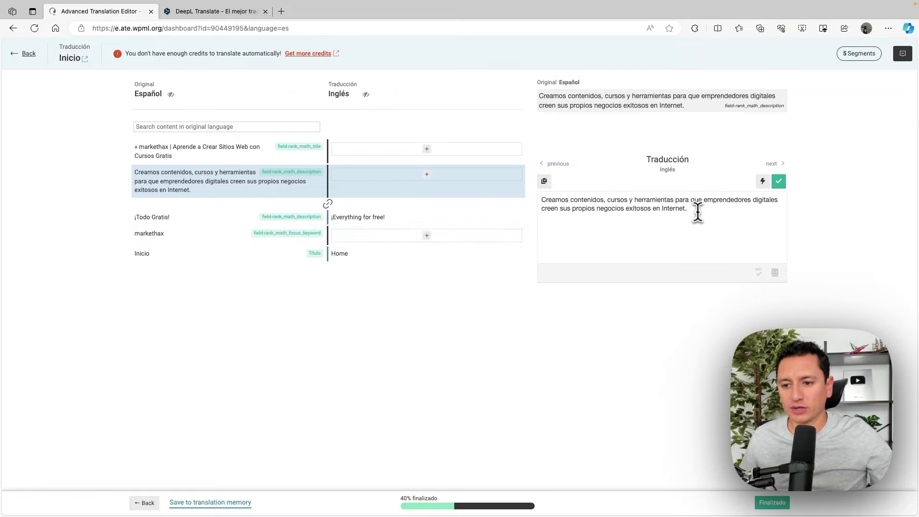
{"action": "left_click_drag", "start_coordinate": [699, 212], "coordinate": [596, 205]}
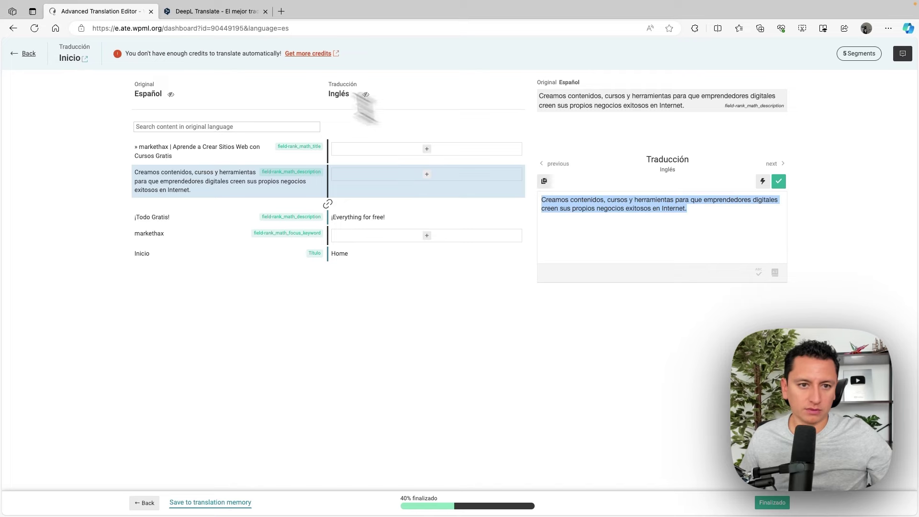
{"action": "left_click", "coordinate": [225, 11]}
{"action": "left_click", "coordinate": [282, 172]}
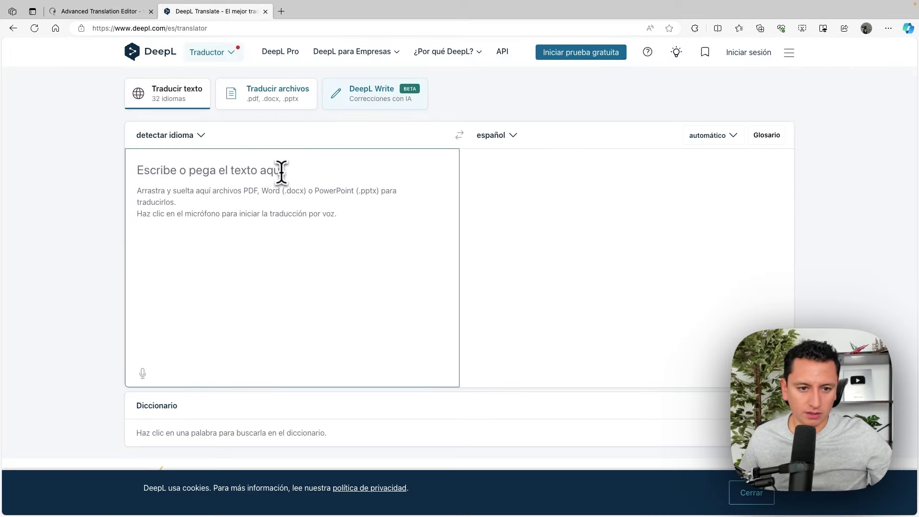
{"action": "type", "text": "Creamos contenidos, cursos y herramientas para que emprendedores digitales creen sus propios negocios exitosos en Internet."}
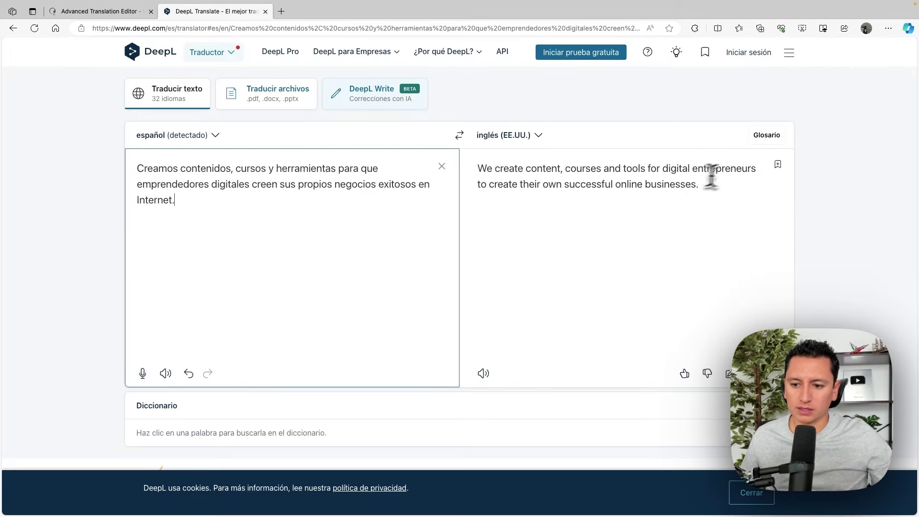
{"action": "left_click", "coordinate": [750, 373]}
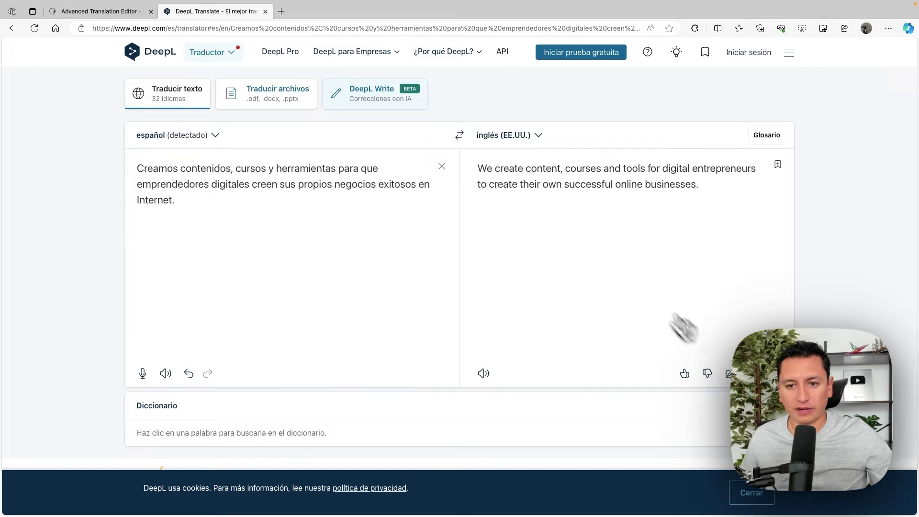
- Back in the WPML editor, replace the Spanish description with "We create content, courses and tools for digital entrepreneurs to create their own successful online businesses." and confirm it
{"action": "left_click", "coordinate": [98, 15]}
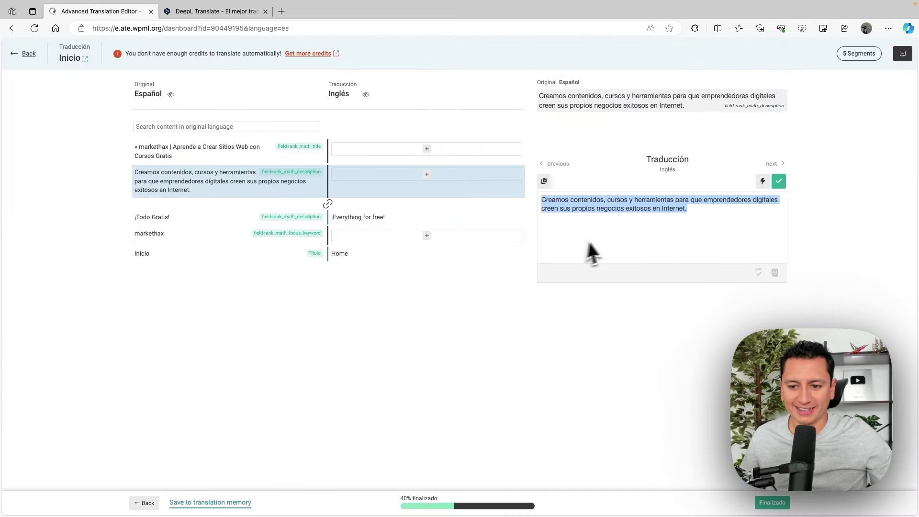
{"action": "left_click", "coordinate": [677, 219]}
{"action": "left_click_drag", "start_coordinate": [677, 220], "coordinate": [536, 194]}
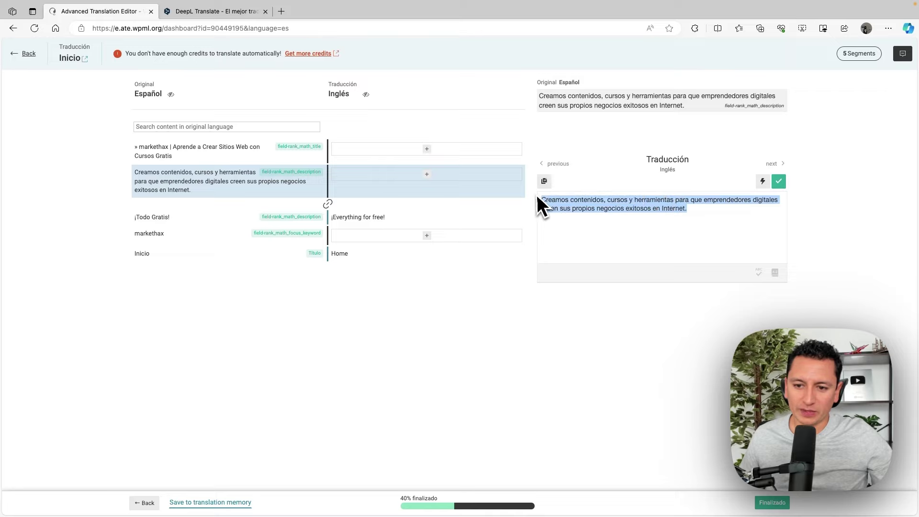
{"action": "type", "text": "We create content, courses and tools for digital entrepreneurs to create their own successful online businesses."}
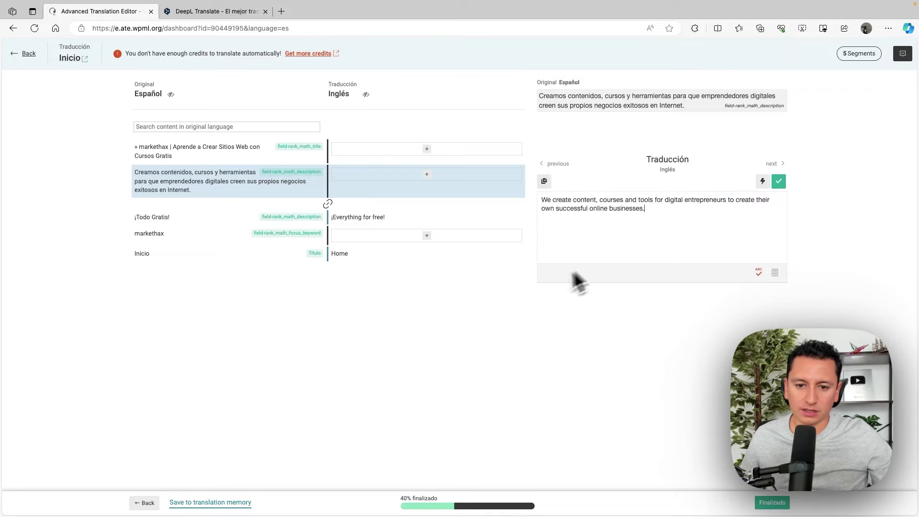
{"action": "left_click", "coordinate": [779, 181]}
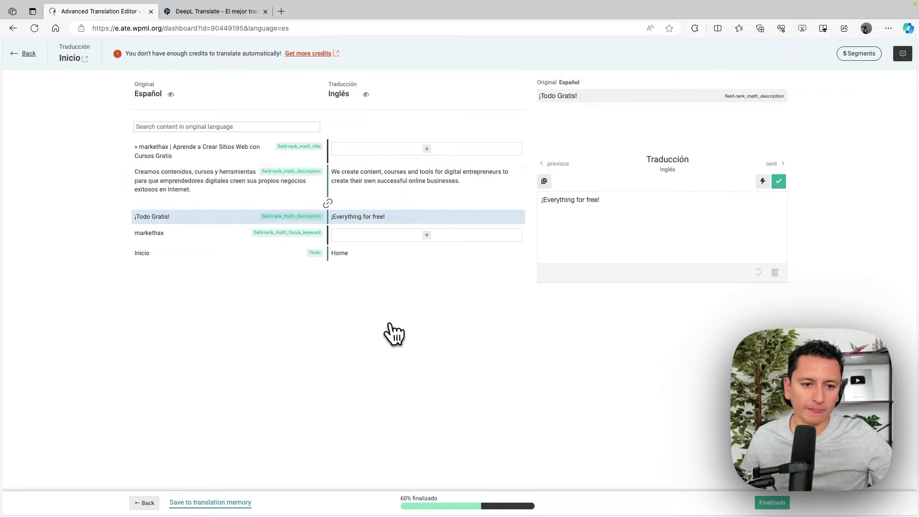
- Translate the Rank Math title segment as "» markethax | Learn how to create websites with free tutoriales" and confirm it
{"action": "left_click", "coordinate": [427, 149]}
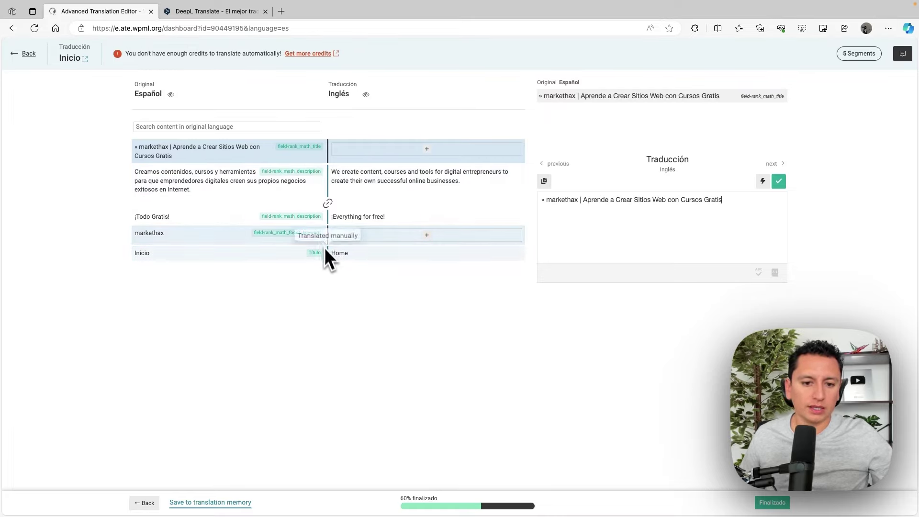
{"action": "scroll", "coordinate": [441, 226], "scroll_direction": "down", "scroll_amount": 1}
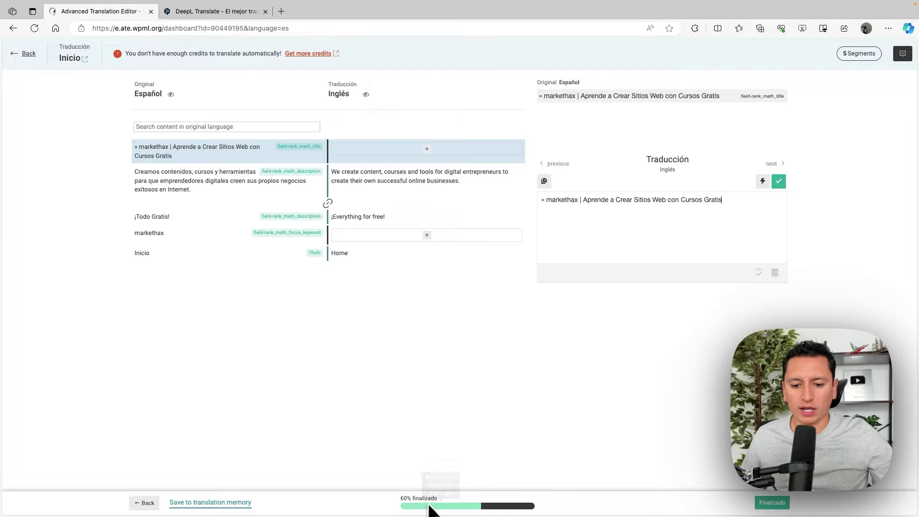
{"action": "mouse_move", "coordinate": [498, 510]}
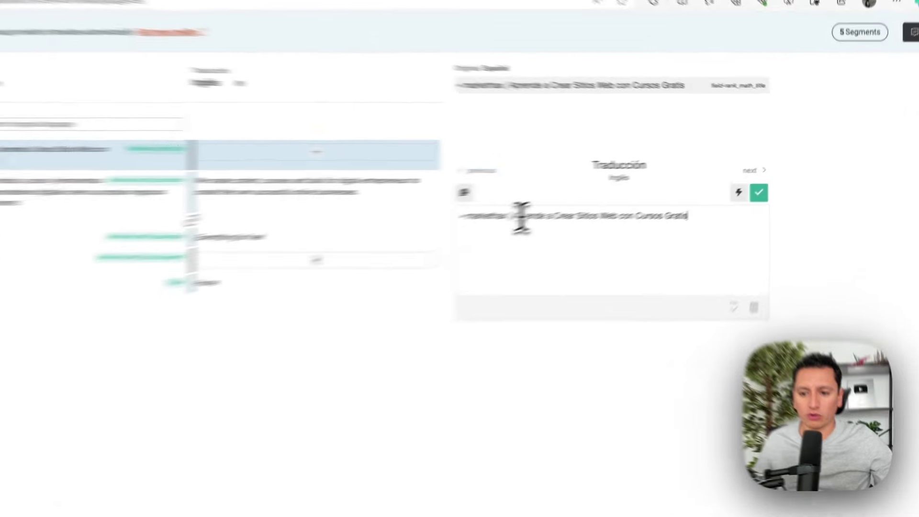
{"action": "left_click_drag", "start_coordinate": [512, 216], "coordinate": [699, 211]}
{"action": "type", "text": "Le"}
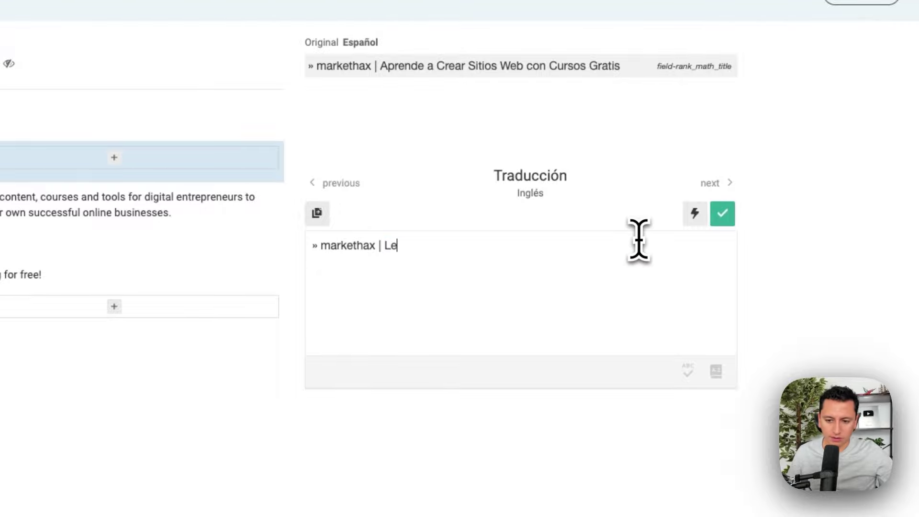
{"action": "type", "text": "arn how to create websites with free tutoriales"}
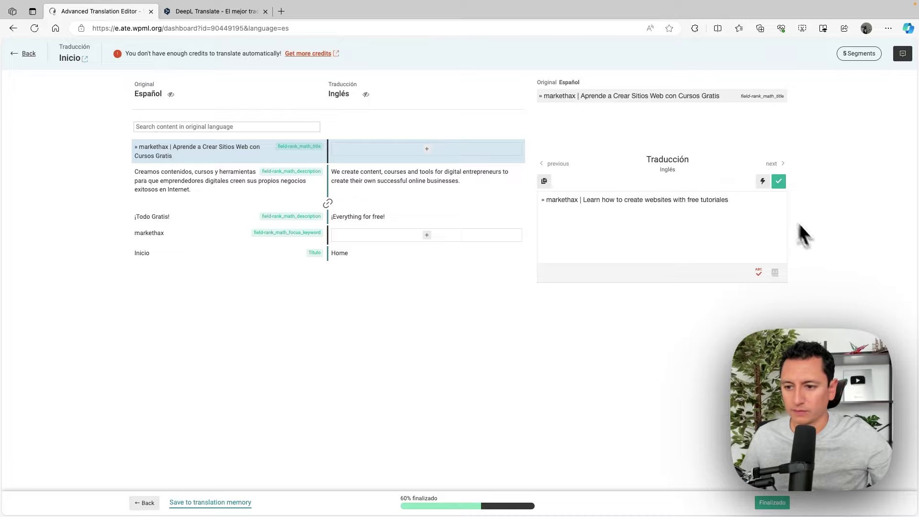
{"action": "left_click", "coordinate": [779, 181]}
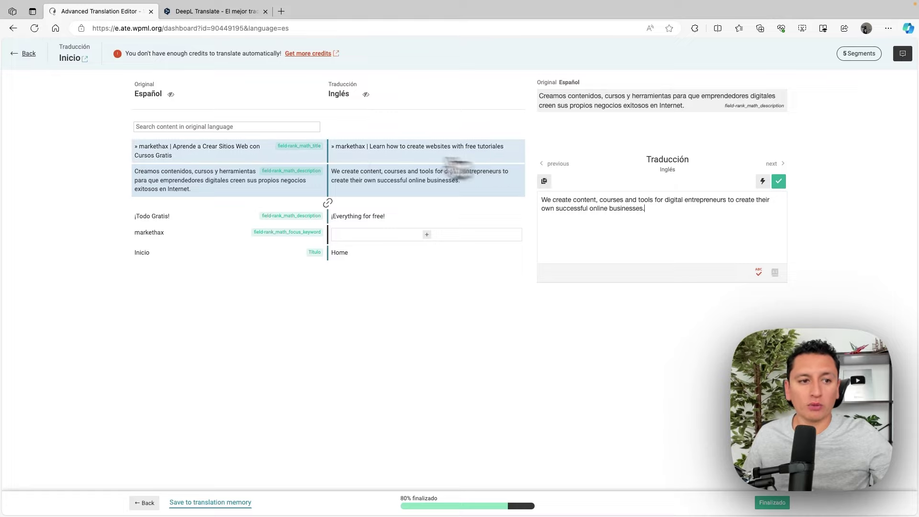
- Save the translated segments to the translation memory and leave the translation editor
{"action": "left_click", "coordinate": [781, 507]}
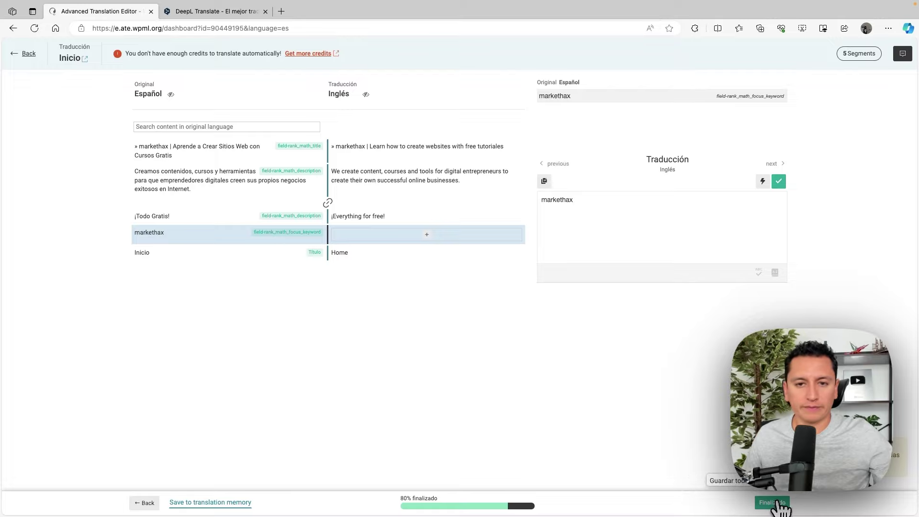
{"action": "left_click", "coordinate": [205, 502]}
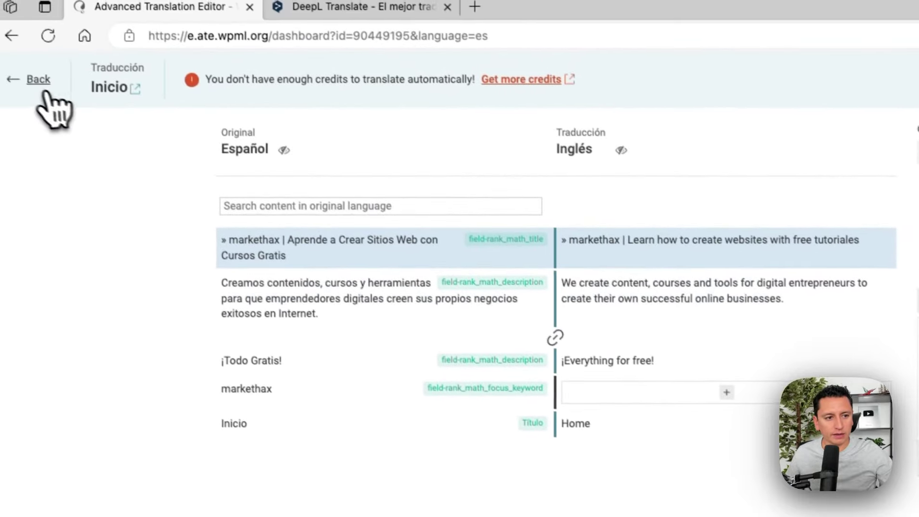
{"action": "left_click", "coordinate": [48, 88]}
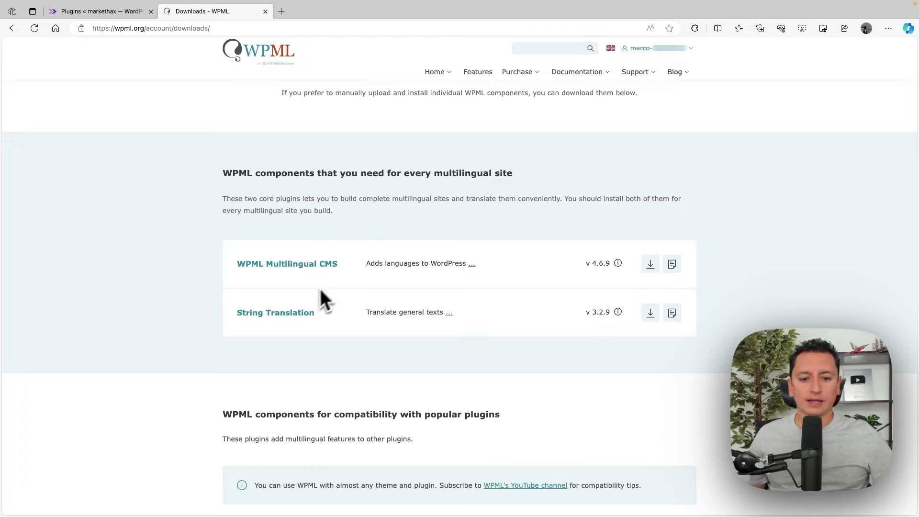
- Download String Translation 3.2.9 from the WPML site and open the page for adding a new plugin in the WordPress admin
{"action": "left_click", "coordinate": [651, 314]}
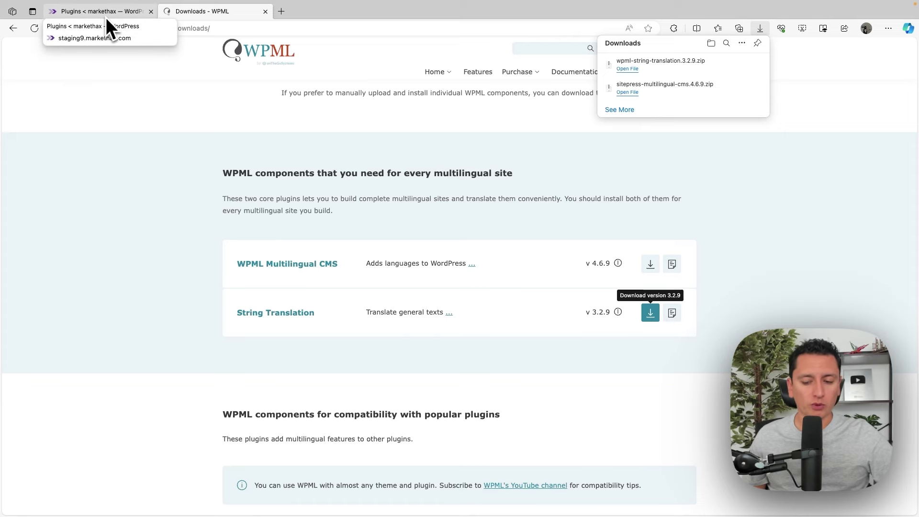
{"action": "left_click", "coordinate": [124, 24]}
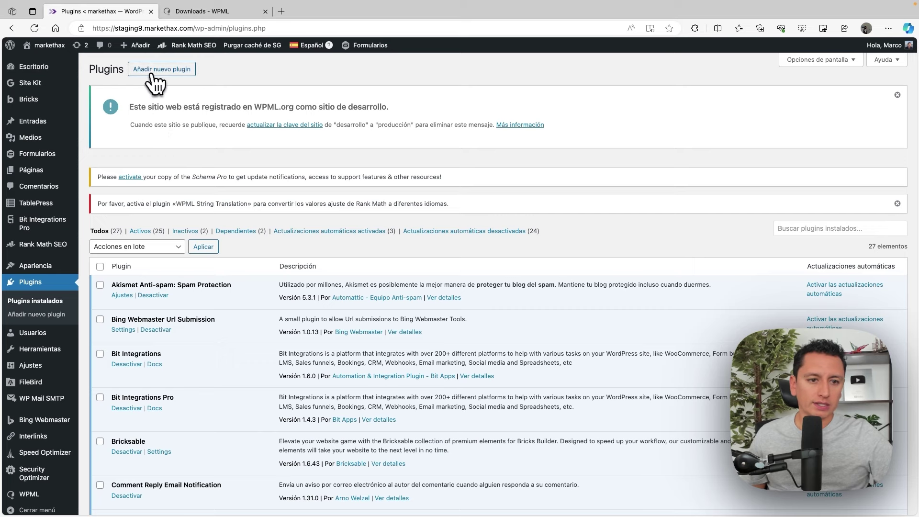
{"action": "left_click", "coordinate": [169, 77]}
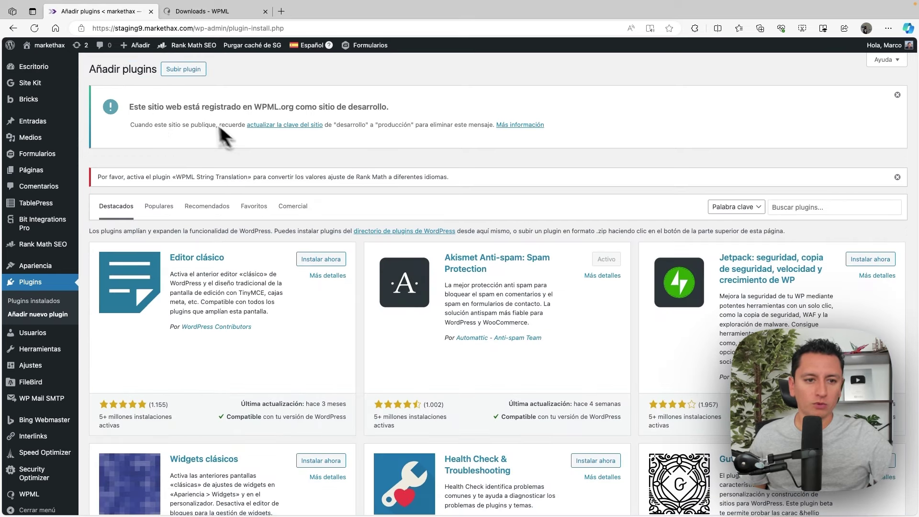
{"action": "left_click", "coordinate": [183, 69]}
{"action": "left_click", "coordinate": [435, 272]}
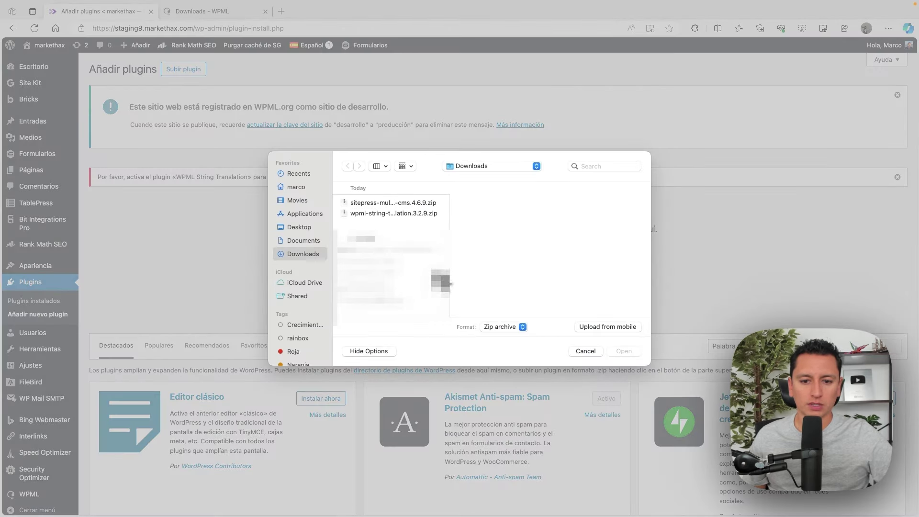
{"action": "left_click", "coordinate": [393, 202]}
{"action": "left_click", "coordinate": [623, 353]}
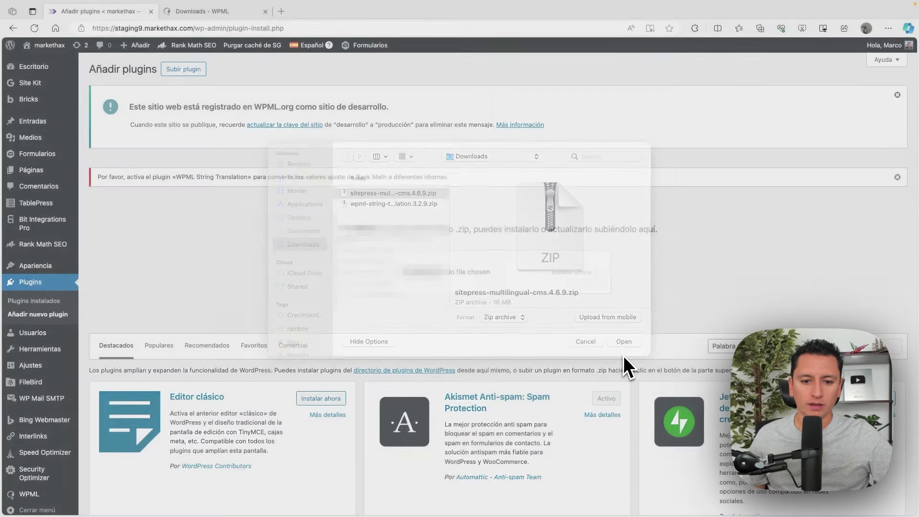
{"action": "left_click", "coordinate": [577, 278]}
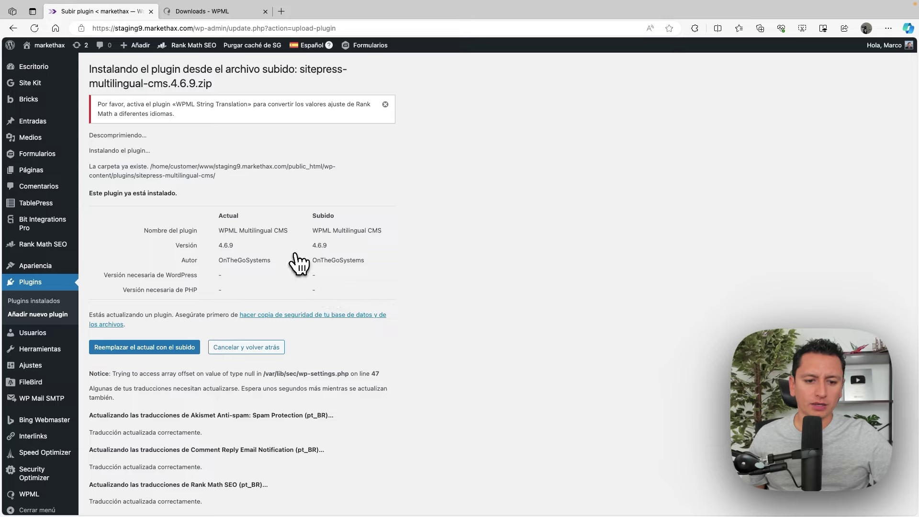
{"action": "left_click", "coordinate": [272, 349]}
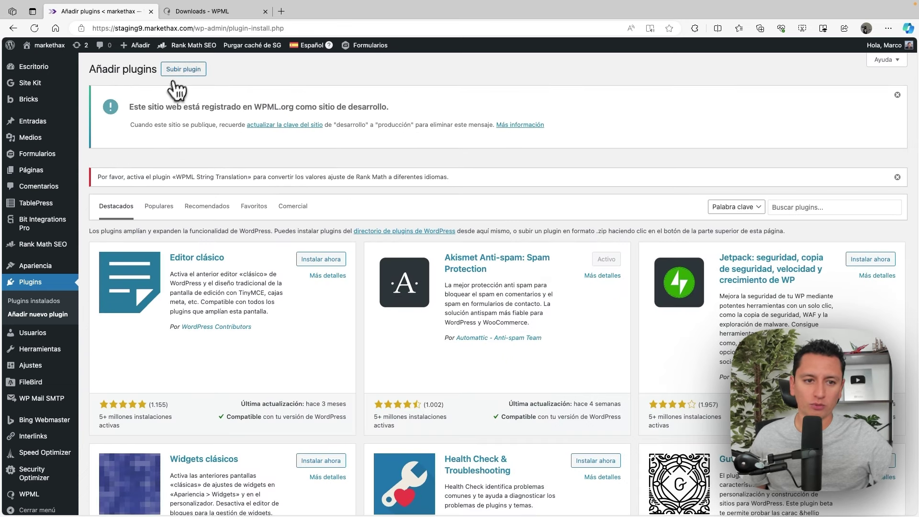
- Upload wpml-string-translation.3.2.9.zip as a new plugin, install it and activate it
{"action": "left_click", "coordinate": [180, 72]}
{"action": "left_click", "coordinate": [416, 270]}
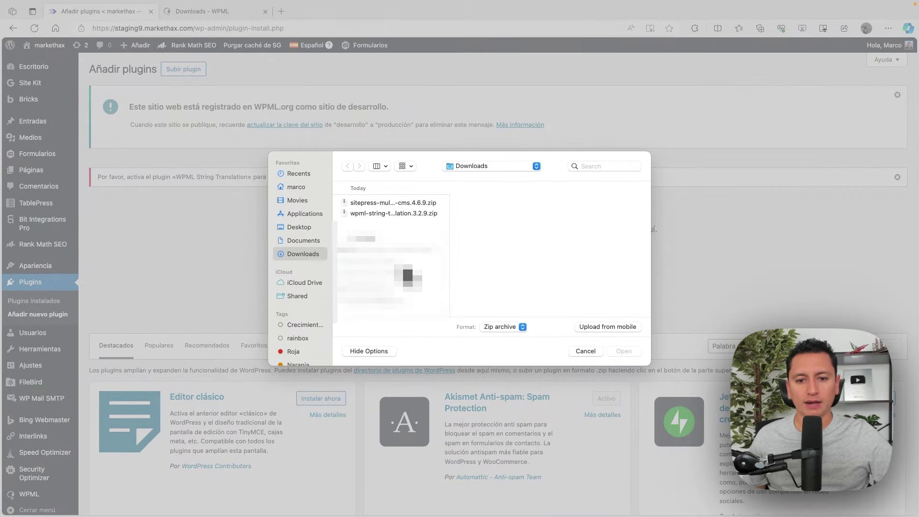
{"action": "left_click", "coordinate": [391, 215]}
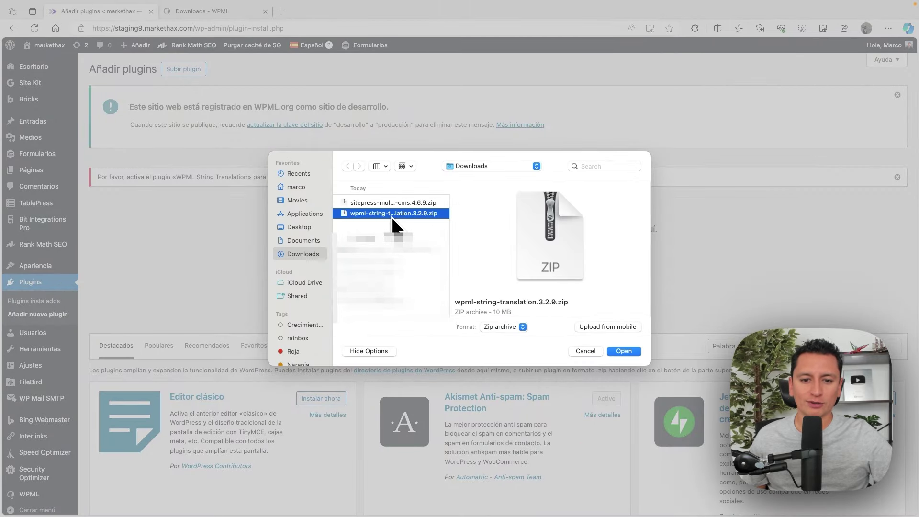
{"action": "left_click", "coordinate": [622, 352]}
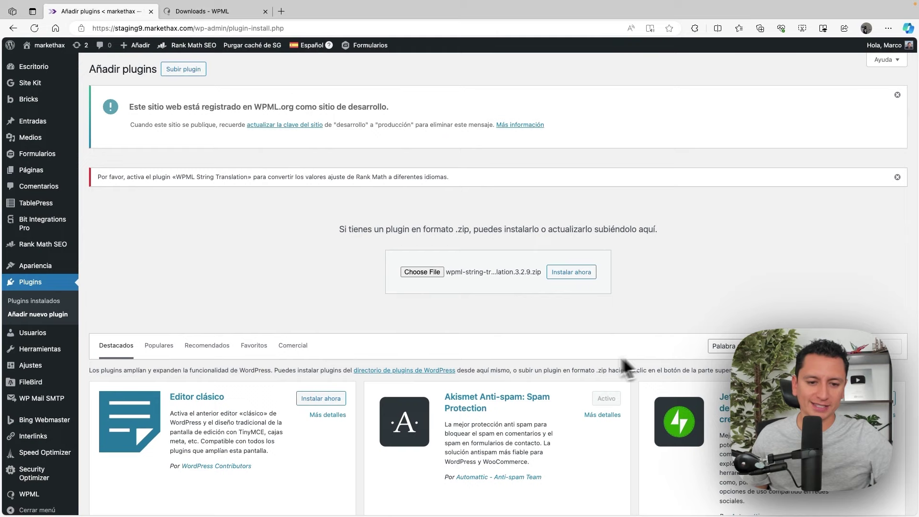
{"action": "left_click", "coordinate": [578, 279]}
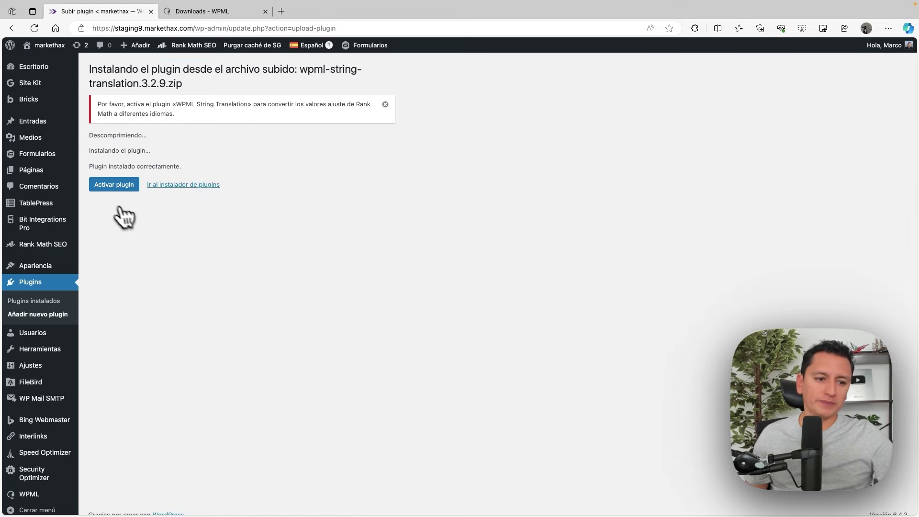
{"action": "left_click", "coordinate": [125, 188]}
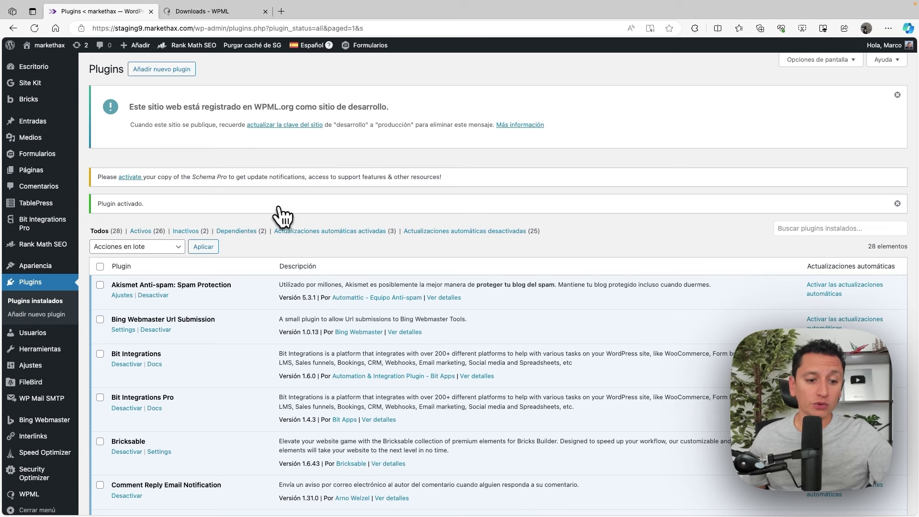
- Open WPML's string translation page and look through its string list, language choices and import/export options
{"action": "scroll", "coordinate": [22, 421], "scroll_direction": "down", "scroll_amount": 2}
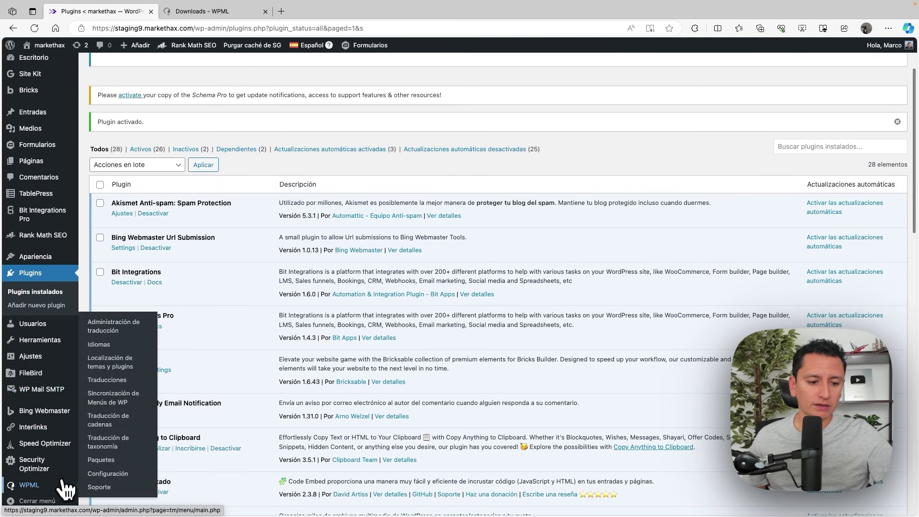
{"action": "mouse_move", "coordinate": [61, 497]}
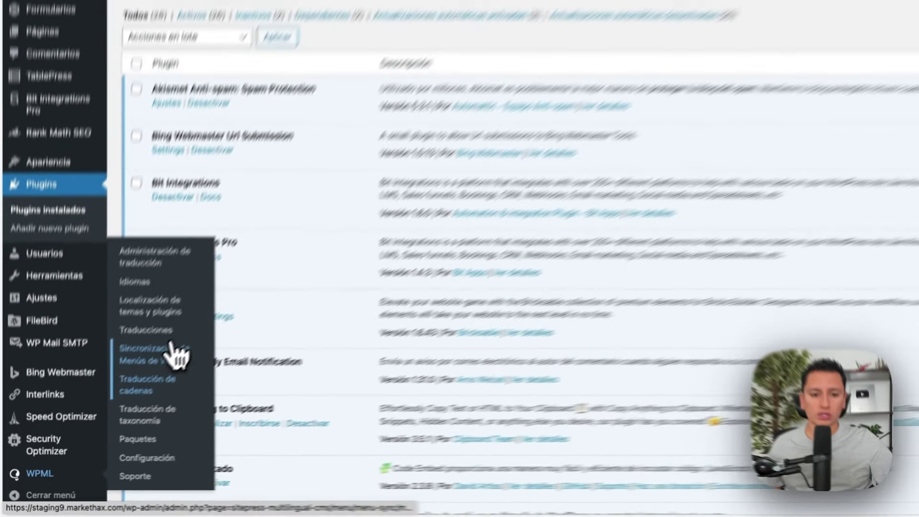
{"action": "left_click", "coordinate": [185, 279]}
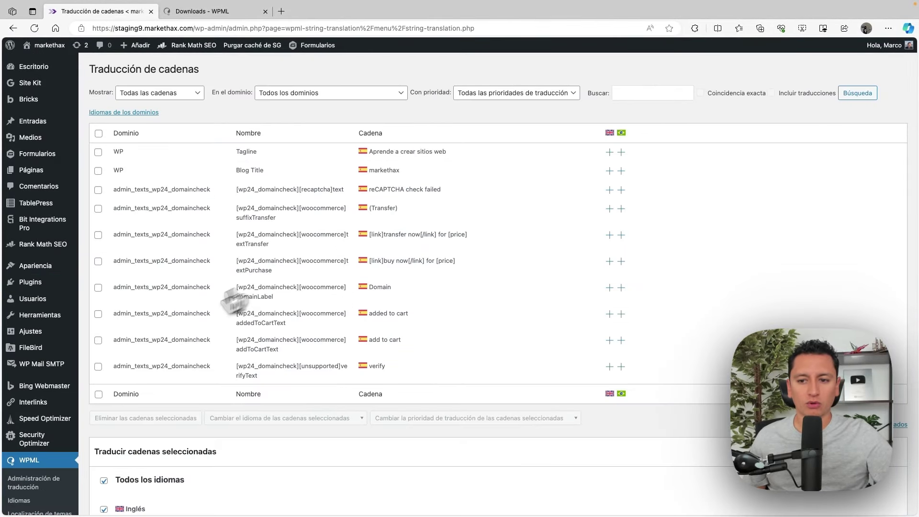
{"action": "scroll", "coordinate": [286, 346], "scroll_direction": "down", "scroll_amount": 5}
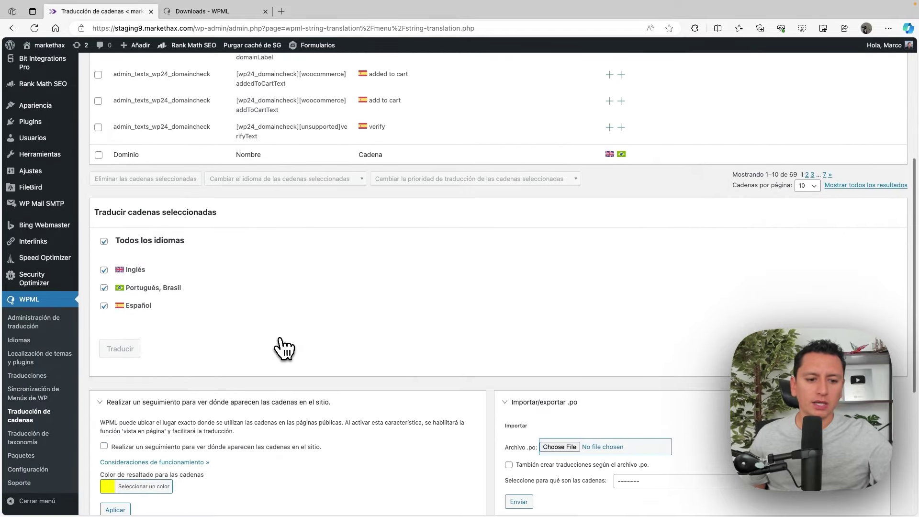
{"action": "scroll", "coordinate": [286, 346], "scroll_direction": "down", "scroll_amount": 5}
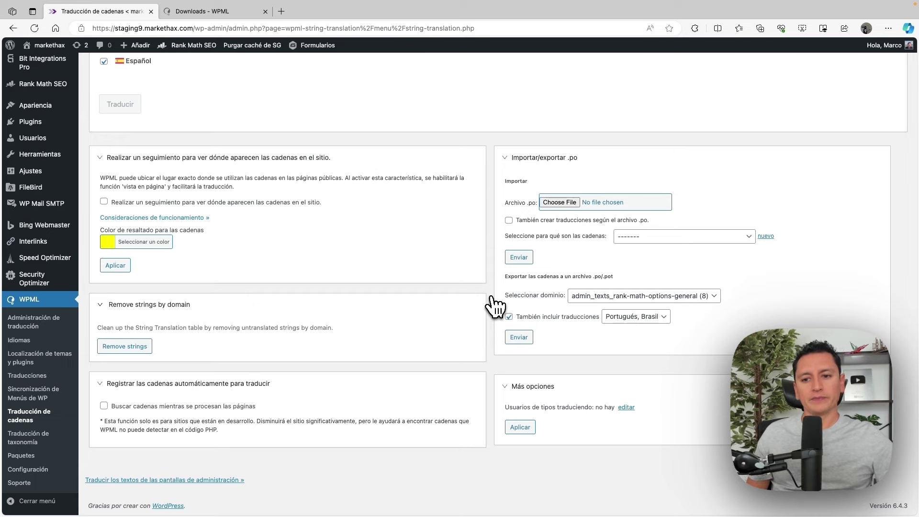
{"action": "scroll", "coordinate": [496, 306], "scroll_direction": "up", "scroll_amount": 5}
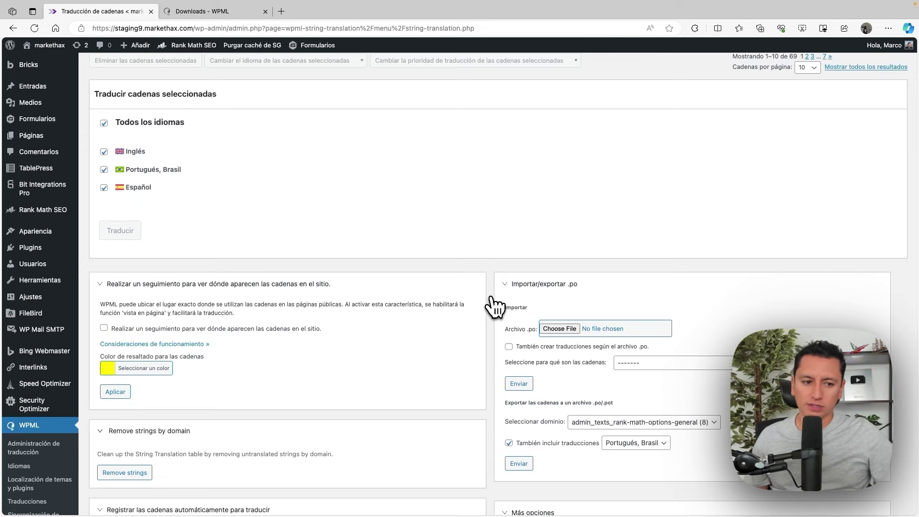
{"action": "scroll", "coordinate": [376, 335], "scroll_direction": "up", "scroll_amount": 14}
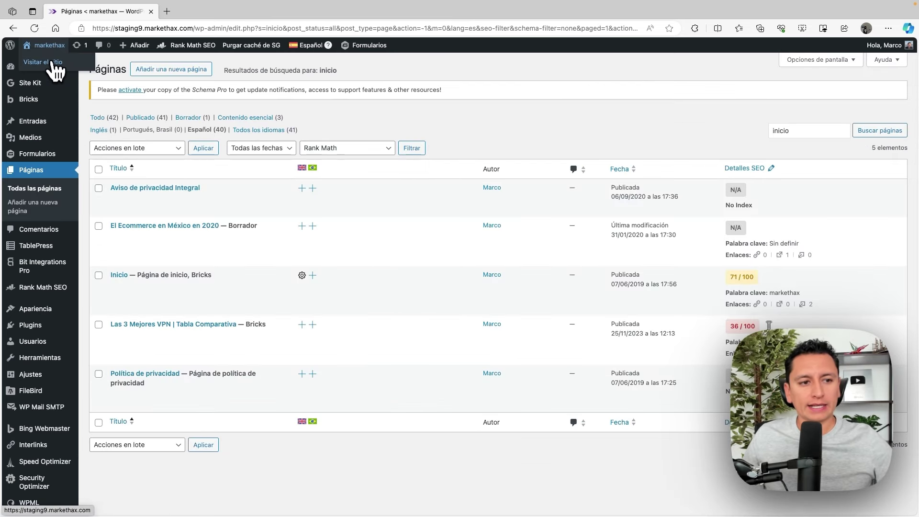
- Visit the live site and examine the Spanish home page's content from the hero section to the newest posts
{"action": "left_click", "coordinate": [51, 64]}
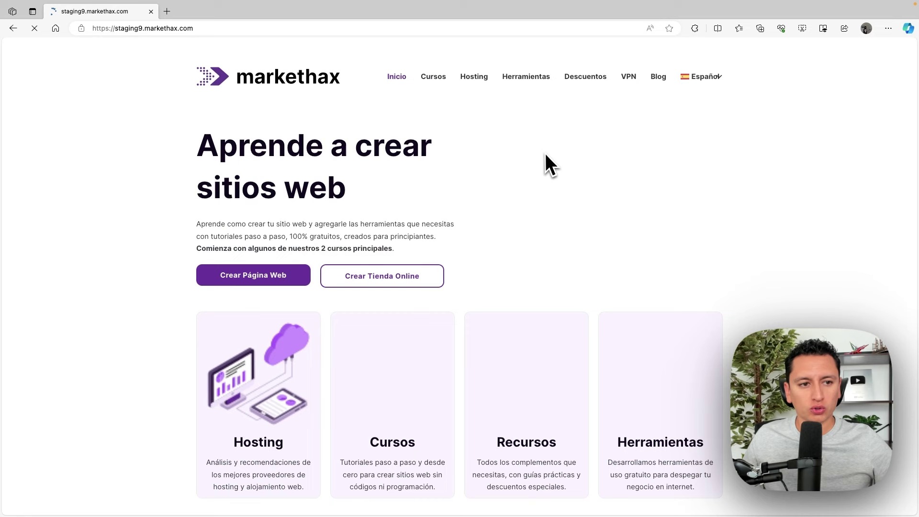
{"action": "mouse_move", "coordinate": [708, 89]}
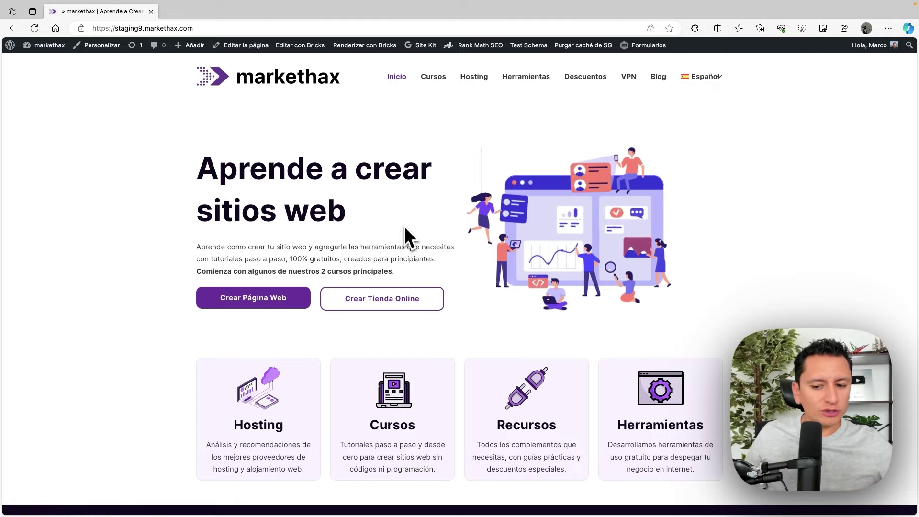
{"action": "scroll", "coordinate": [407, 227], "scroll_direction": "down", "scroll_amount": 4}
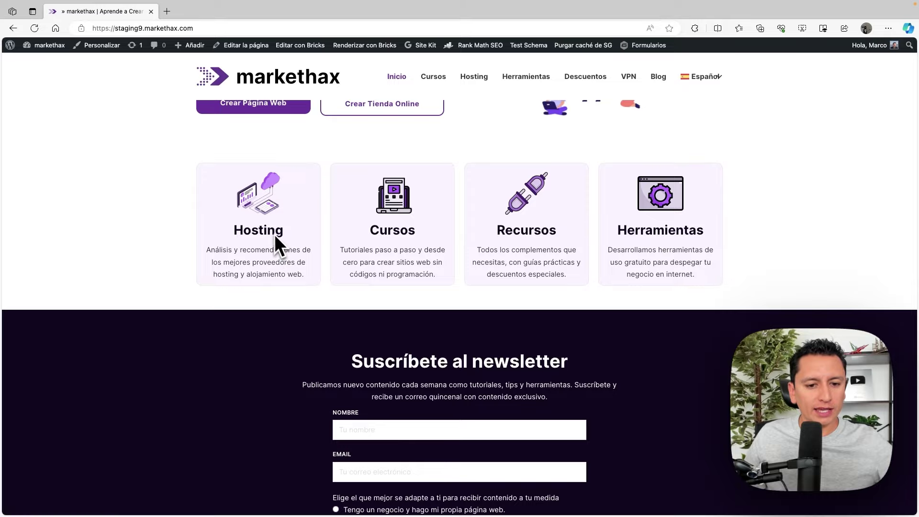
{"action": "scroll", "coordinate": [504, 249], "scroll_direction": "down", "scroll_amount": 15}
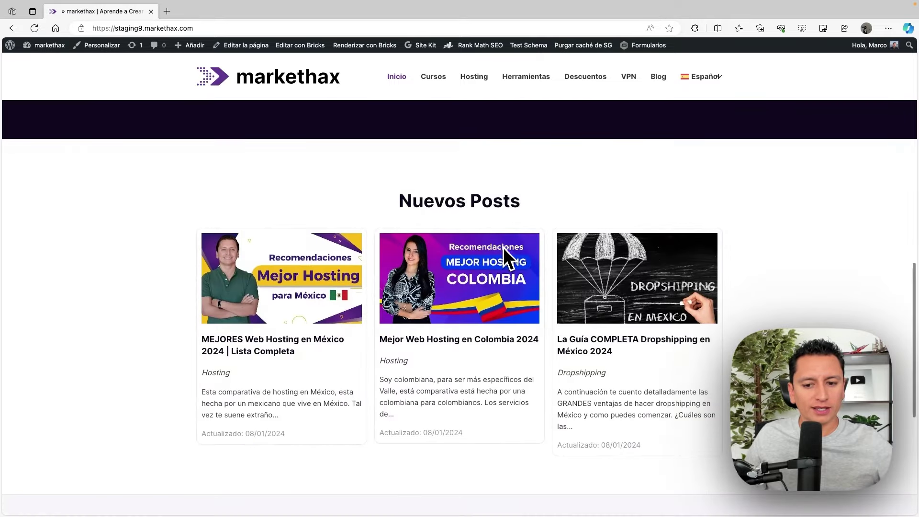
{"action": "scroll", "coordinate": [503, 254], "scroll_direction": "up", "scroll_amount": 6}
{"action": "scroll", "coordinate": [501, 254], "scroll_direction": "up", "scroll_amount": 15}
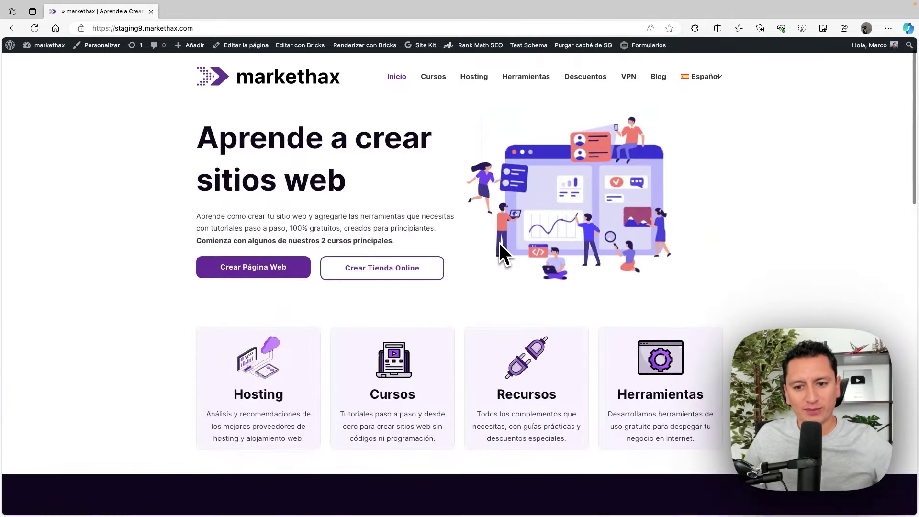
{"action": "scroll", "coordinate": [464, 273], "scroll_direction": "down", "scroll_amount": 6}
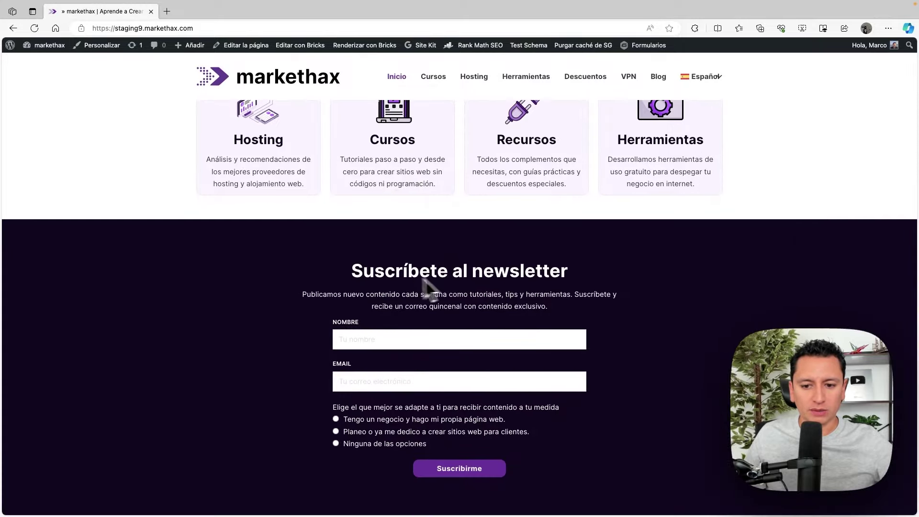
{"action": "scroll", "coordinate": [335, 257], "scroll_direction": "up", "scroll_amount": 2}
{"action": "scroll", "coordinate": [574, 262], "scroll_direction": "up", "scroll_amount": 4}
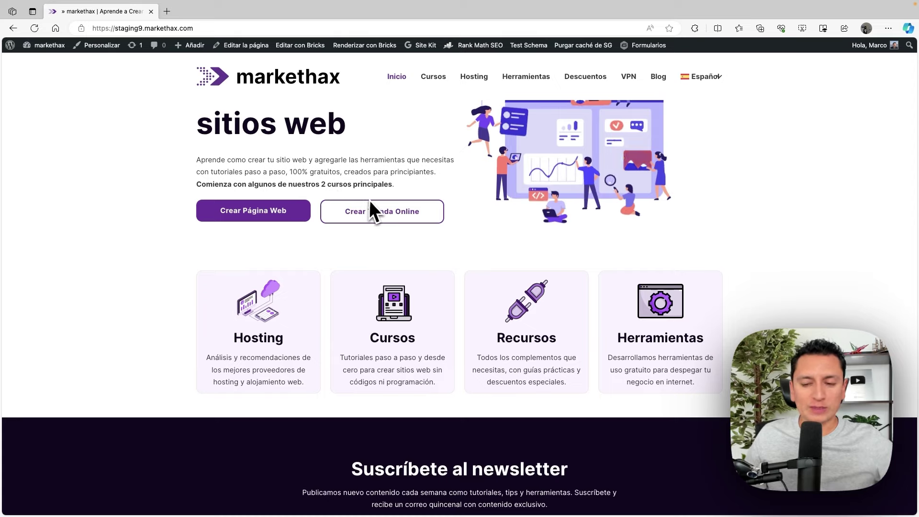
{"action": "scroll", "coordinate": [383, 218], "scroll_direction": "up", "scroll_amount": 1}
{"action": "scroll", "coordinate": [398, 219], "scroll_direction": "up", "scroll_amount": 2}
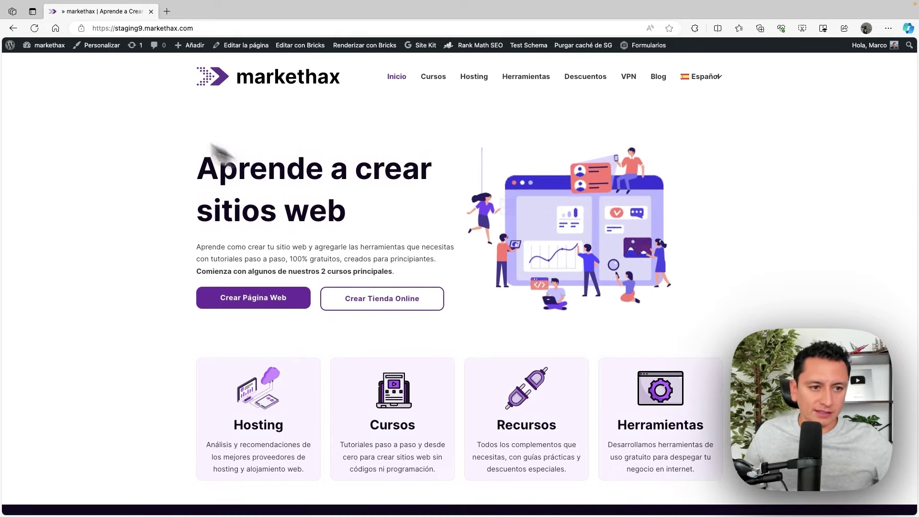
- Return to the WordPress admin and search the pages for "inicio"
{"action": "mouse_move", "coordinate": [47, 51]}
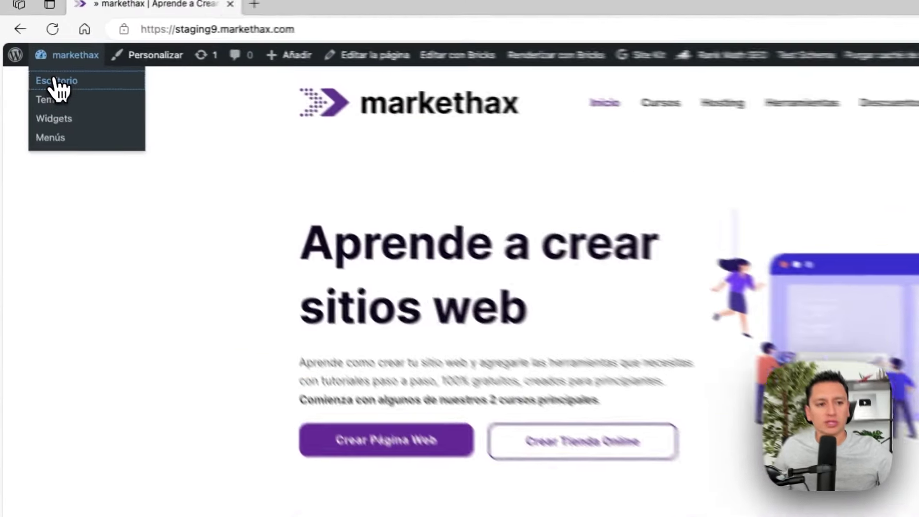
{"action": "left_click", "coordinate": [56, 81]}
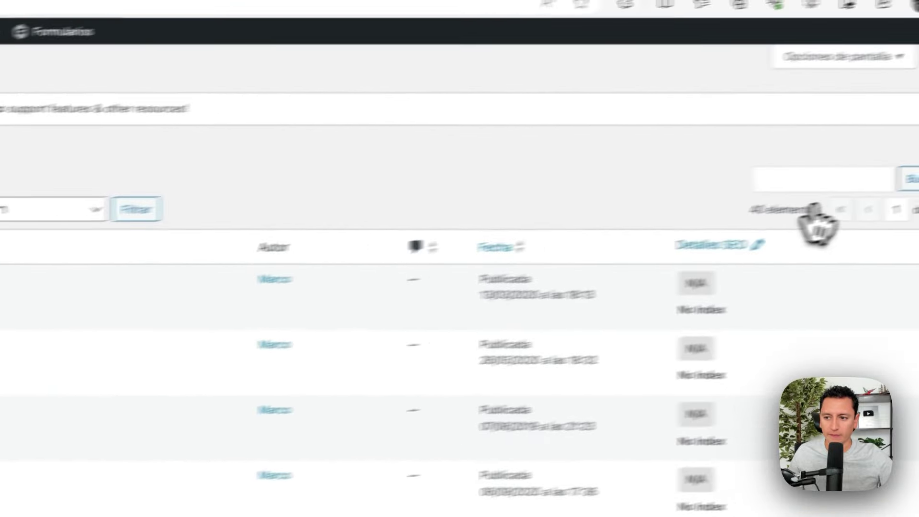
{"action": "left_click", "coordinate": [782, 185]}
{"action": "type", "text": "inicio"}
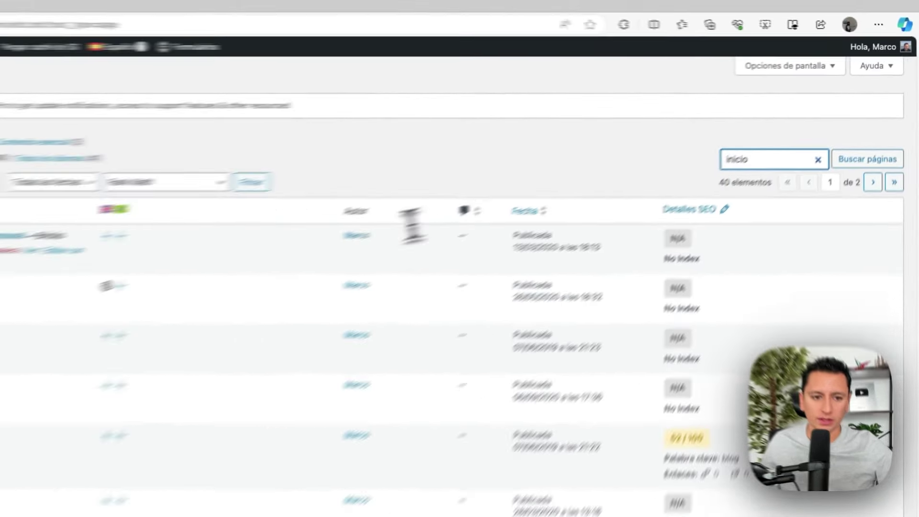
{"action": "key", "text": "Return"}
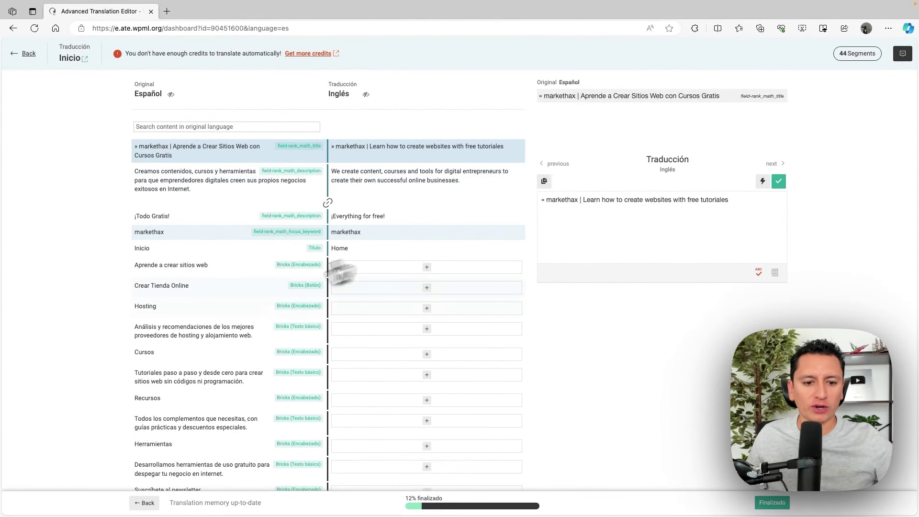
- Review the segments of the Inicio page's English translation and go back to the page list
{"action": "scroll", "coordinate": [239, 290], "scroll_direction": "down", "scroll_amount": 15}
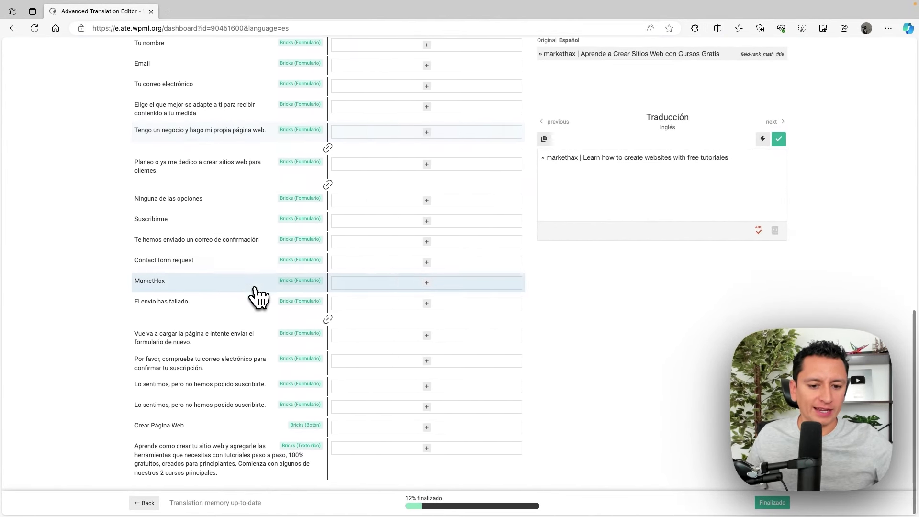
{"action": "scroll", "coordinate": [226, 211], "scroll_direction": "up", "scroll_amount": 15}
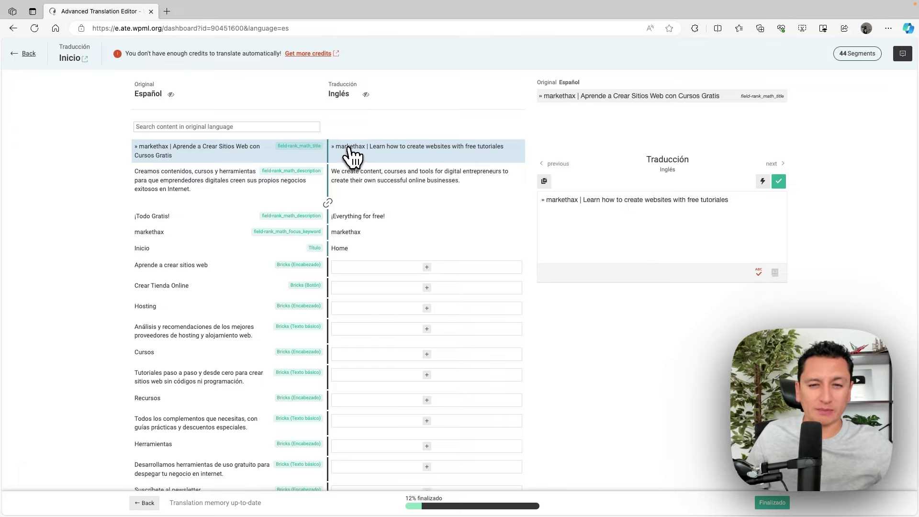
{"action": "left_click", "coordinate": [29, 54]}
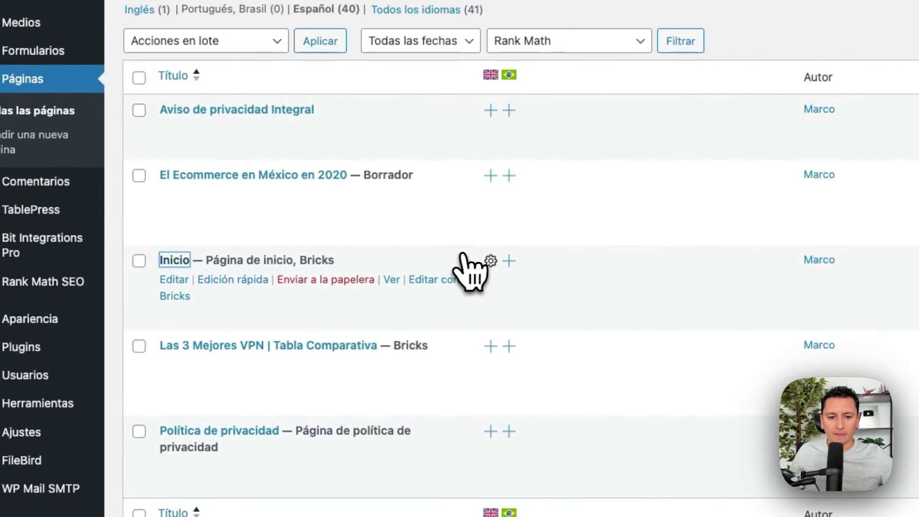
- Open the Inicio page in the WordPress editor and check the translation priority options in its language settings
{"action": "left_click", "coordinate": [491, 261]}
{"action": "left_click", "coordinate": [618, 416]}
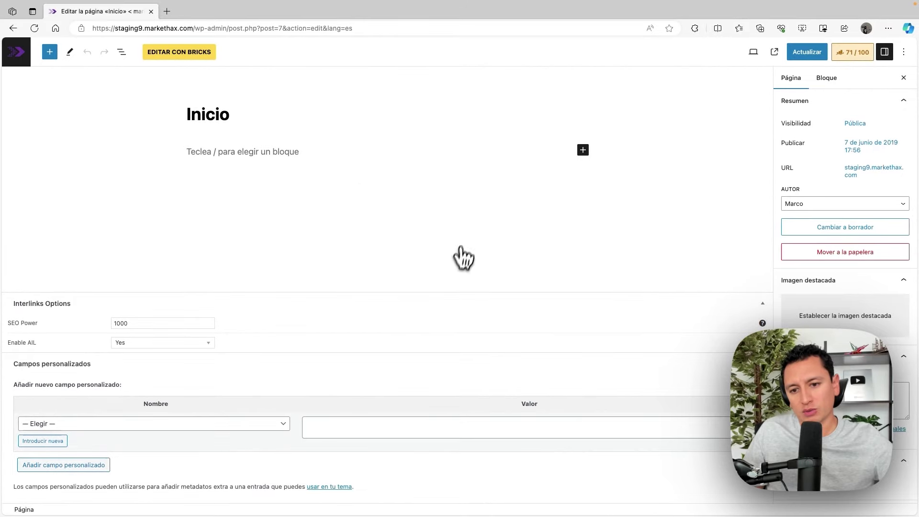
{"action": "scroll", "coordinate": [848, 295], "scroll_direction": "down", "scroll_amount": 10}
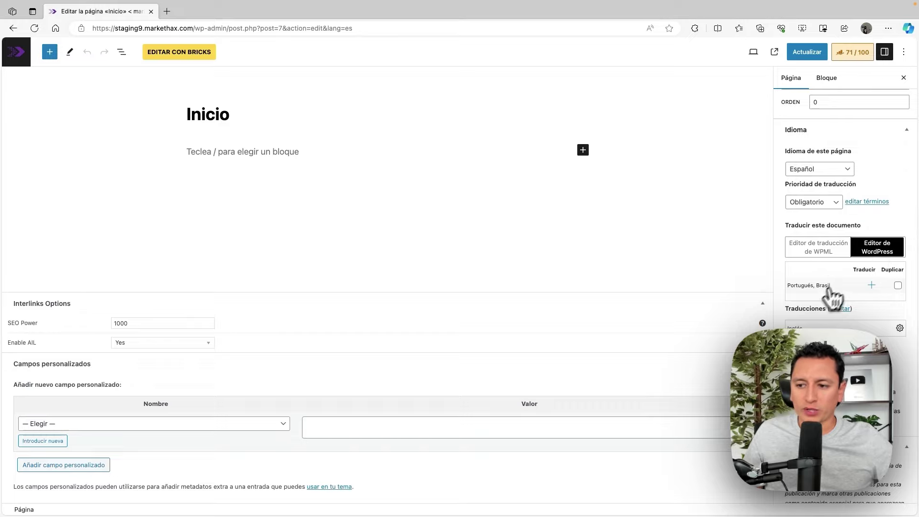
{"action": "left_click", "coordinate": [814, 201]}
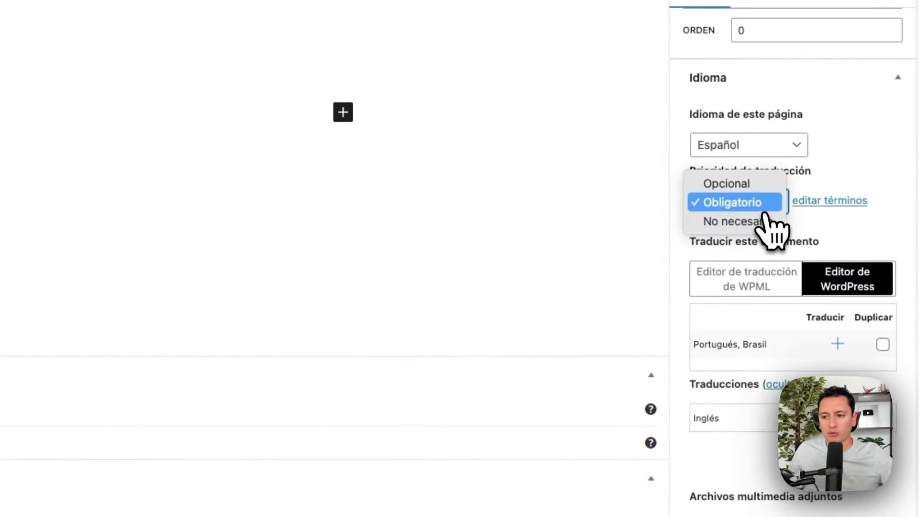
{"action": "left_click", "coordinate": [903, 222]}
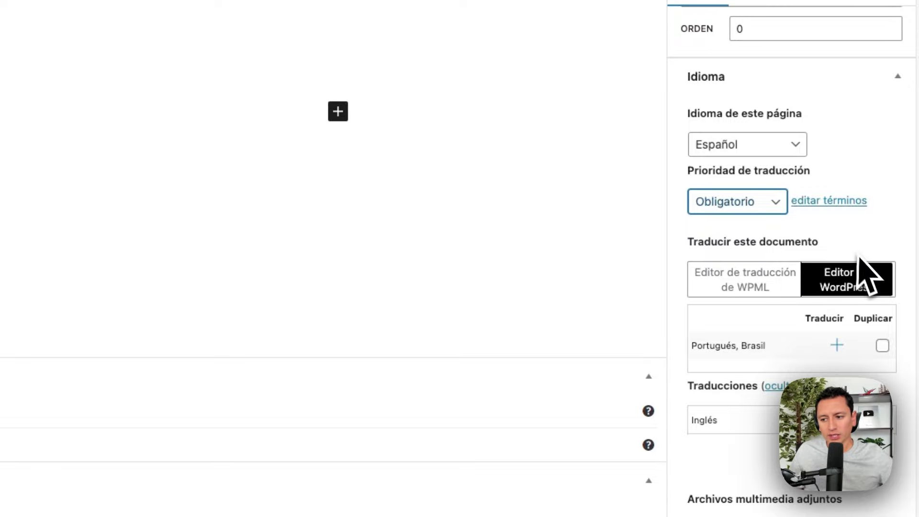
- Switch the Inicio page to the WPML translation editor, confirm the choice, and open the page's English translation
{"action": "mouse_move", "coordinate": [868, 286]}
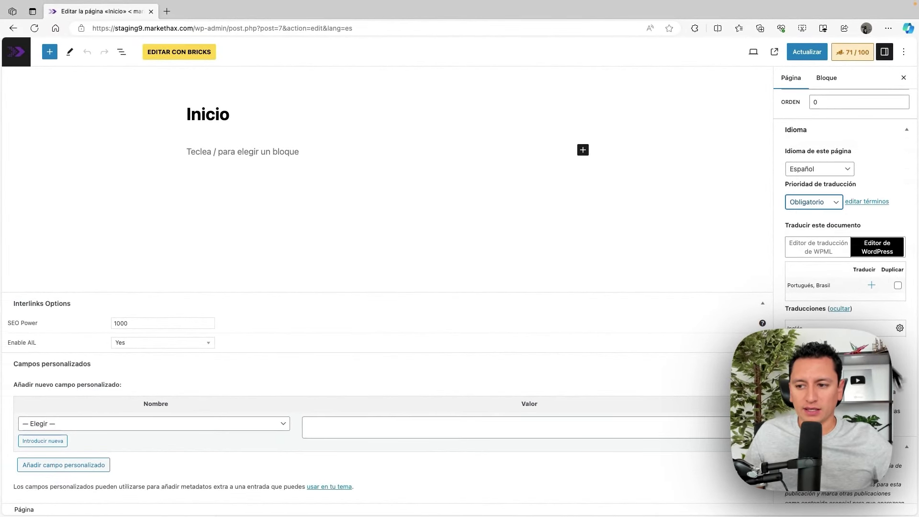
{"action": "left_click", "coordinate": [820, 249]}
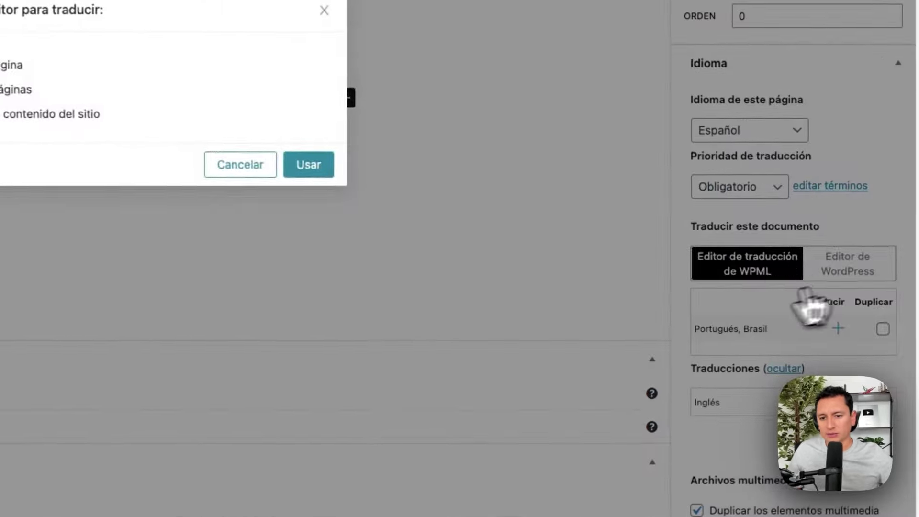
{"action": "left_click", "coordinate": [571, 264]}
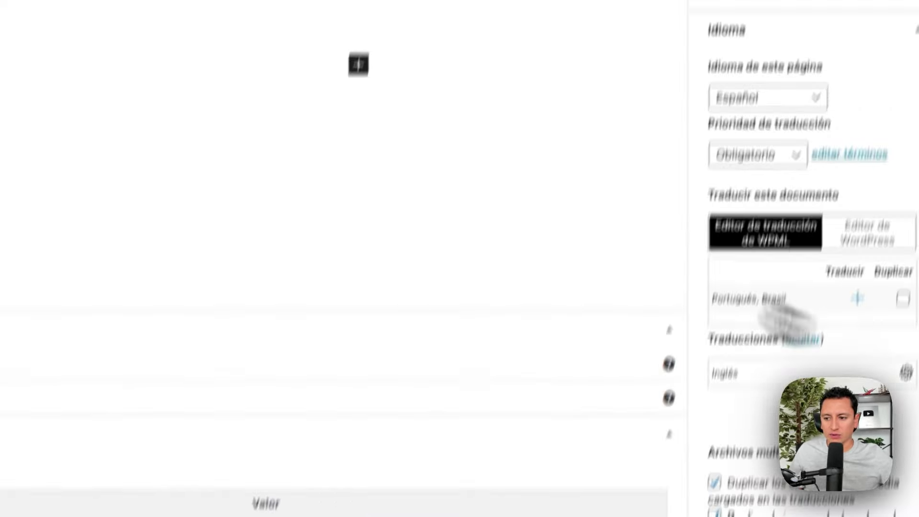
{"action": "left_click", "coordinate": [726, 19]}
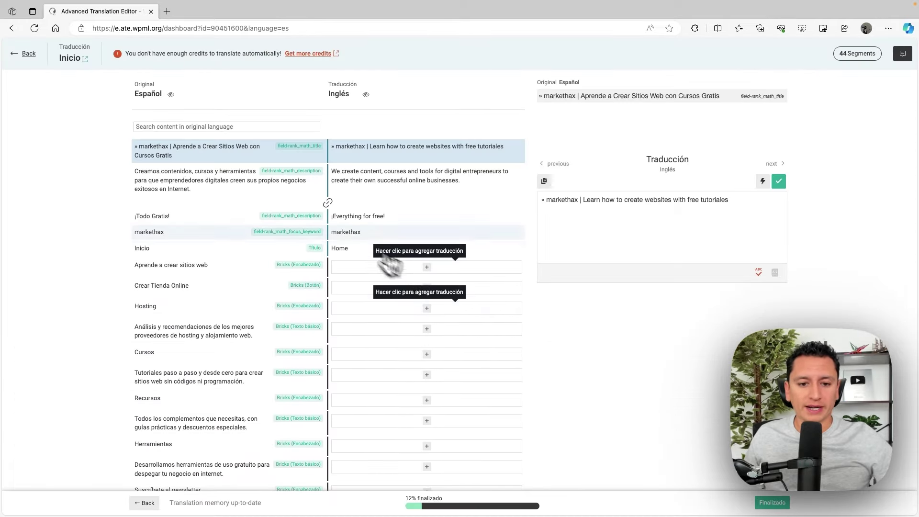
- Translate the heading "Aprende a crear sitios web" as "Learn how to create websites" and try to save it
{"action": "left_click", "coordinate": [444, 272]}
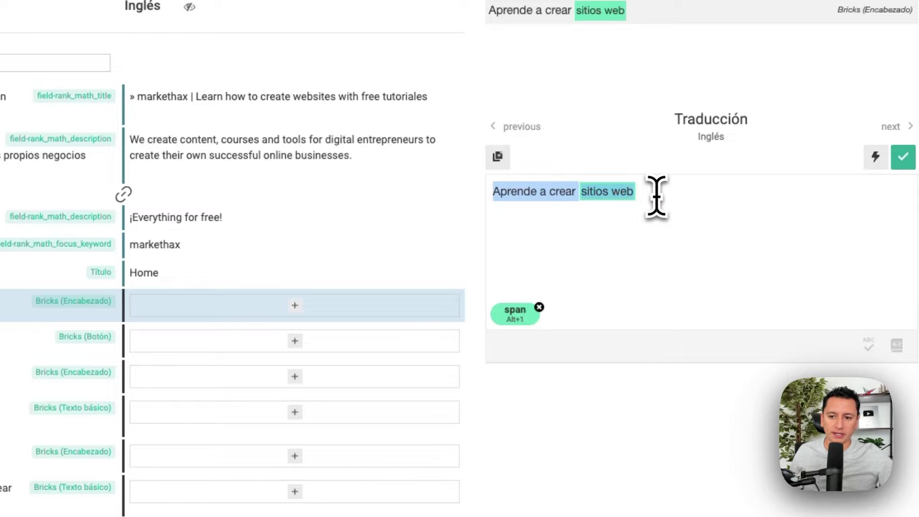
{"action": "type", "text": "Lea"}
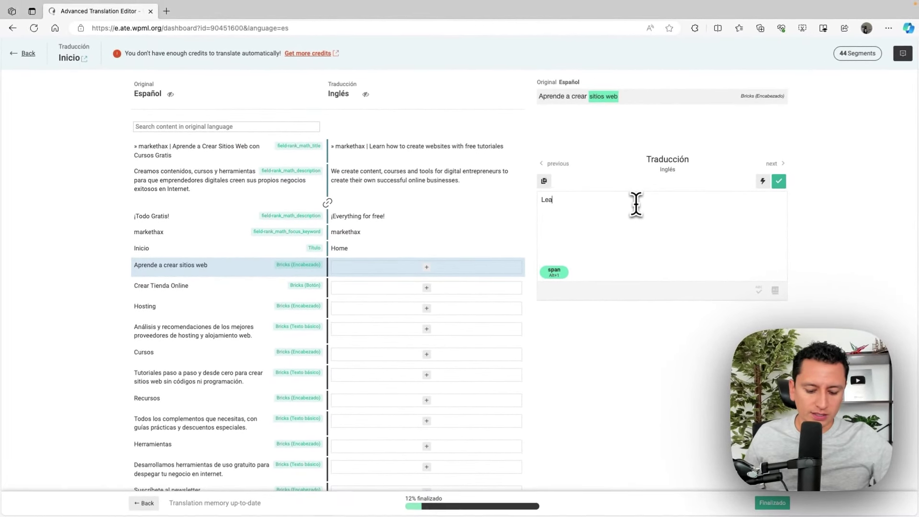
{"action": "type", "text": "rn how to create websites"}
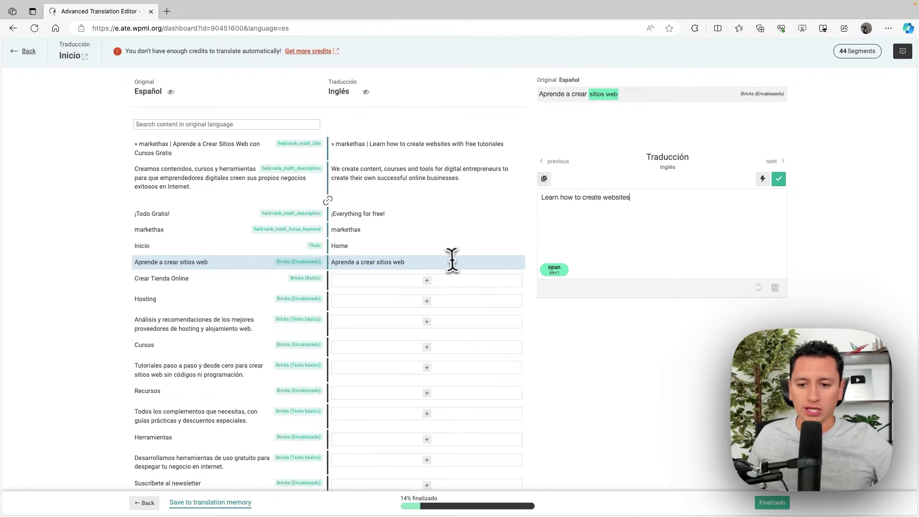
{"action": "left_click", "coordinate": [779, 178]}
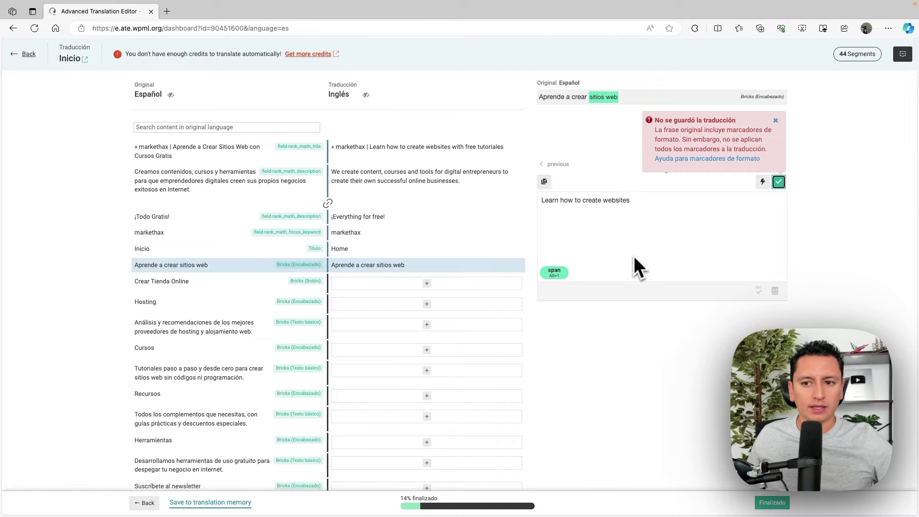
- Apply the span format marker to the word "websites" in the English heading and save the segment's translation
{"action": "scroll", "coordinate": [634, 256], "scroll_direction": "down", "scroll_amount": 1}
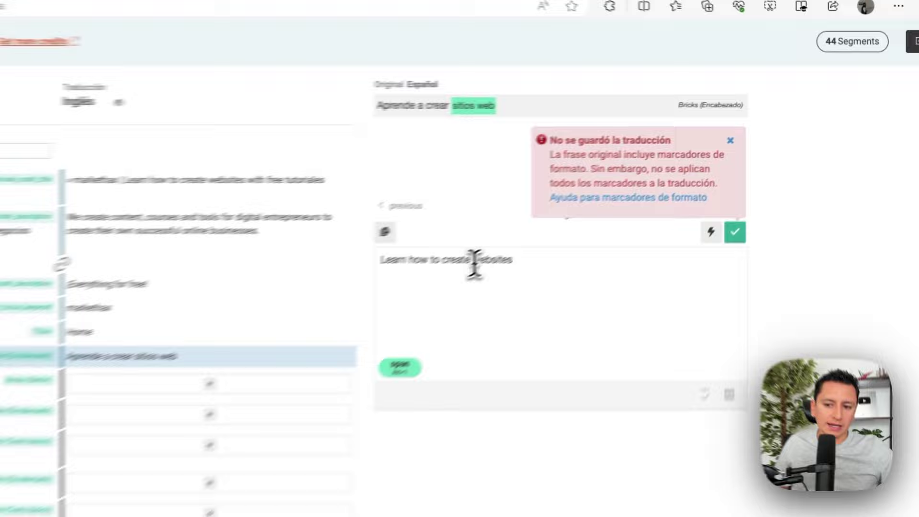
{"action": "left_click_drag", "start_coordinate": [604, 200], "coordinate": [631, 198]}
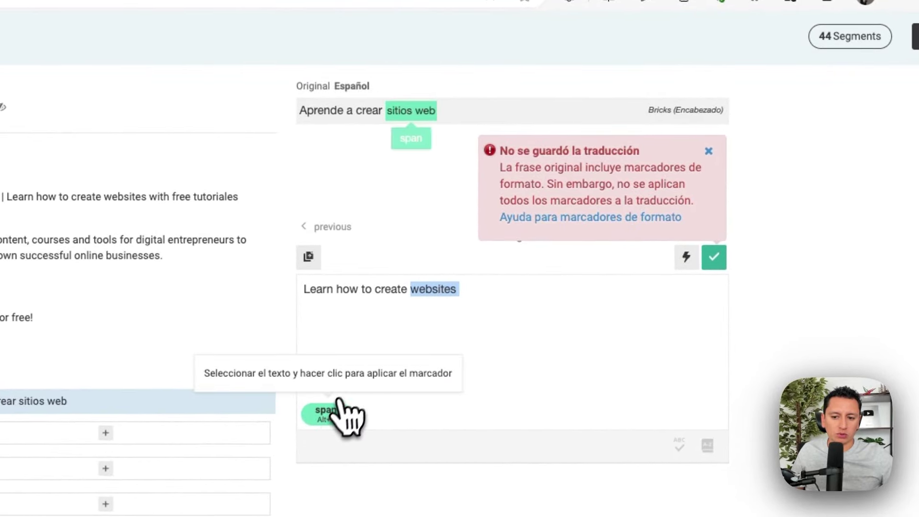
{"action": "left_click", "coordinate": [330, 415]}
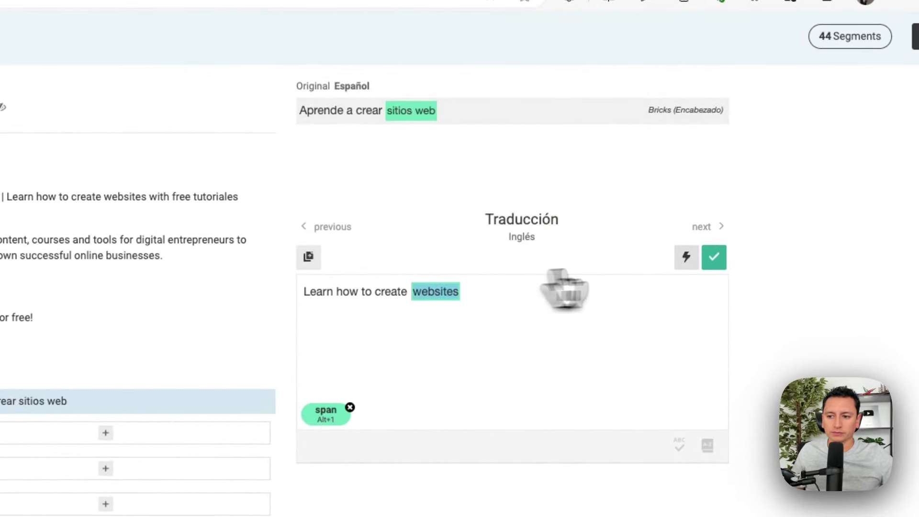
{"action": "left_click", "coordinate": [710, 263]}
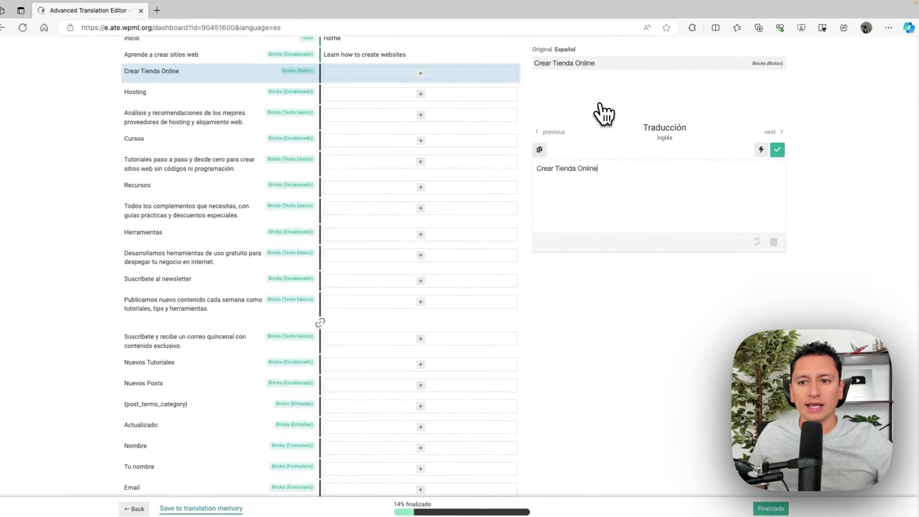
- Translate the button text "Crear Tienda Online" as "Create Online Store" and save the segment
{"action": "scroll", "coordinate": [426, 115], "scroll_direction": "up", "scroll_amount": 1}
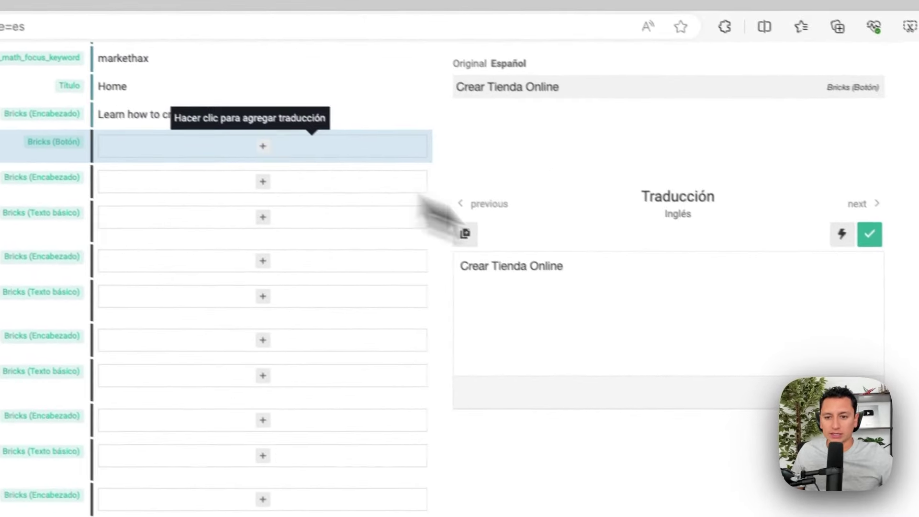
{"action": "left_click_drag", "start_coordinate": [502, 229], "coordinate": [344, 225]}
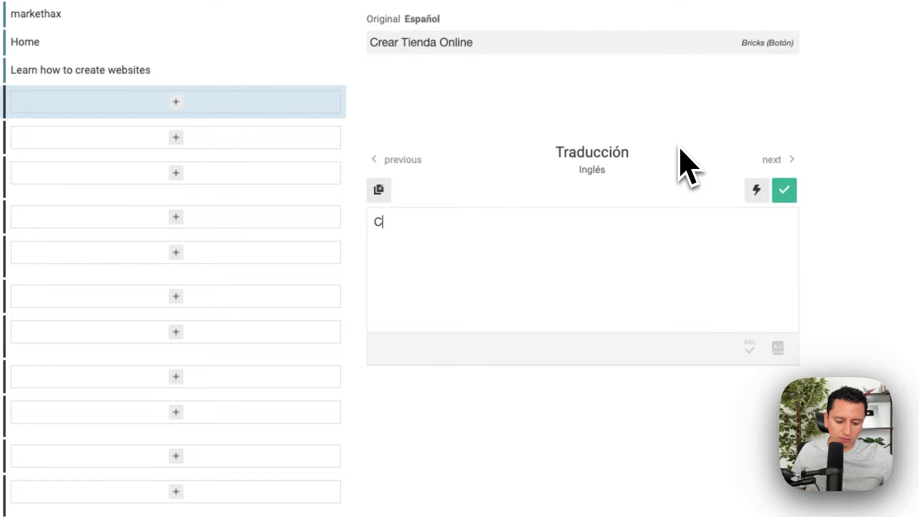
{"action": "type", "text": "Create O"}
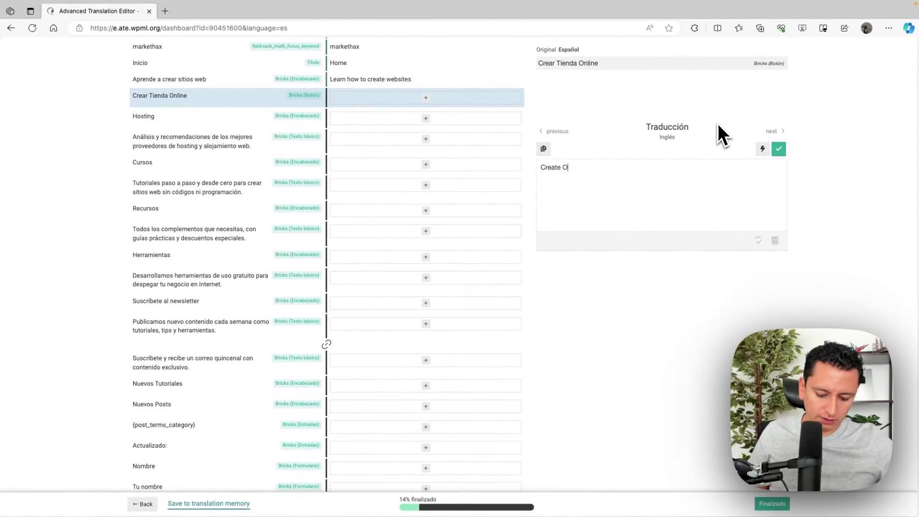
{"action": "type", "text": "nline Store"}
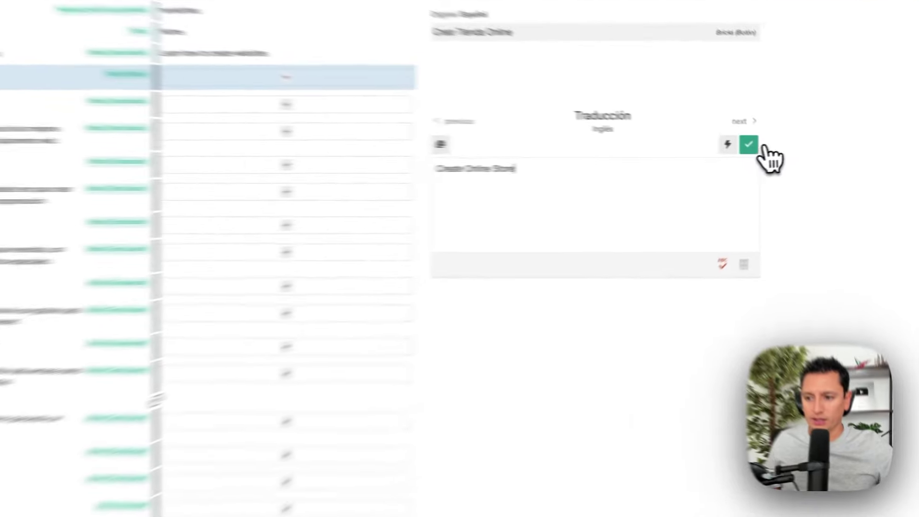
{"action": "left_click", "coordinate": [779, 148]}
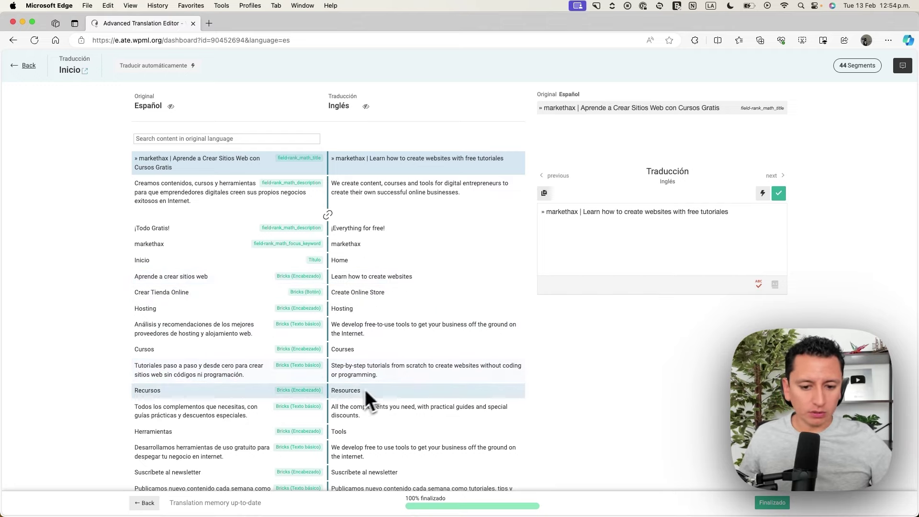
- Review the Inicio page's English segments from the SEO title to the form texts, opening the weekly content sentence of the newsletter
{"action": "scroll", "coordinate": [388, 436], "scroll_direction": "down", "scroll_amount": 2}
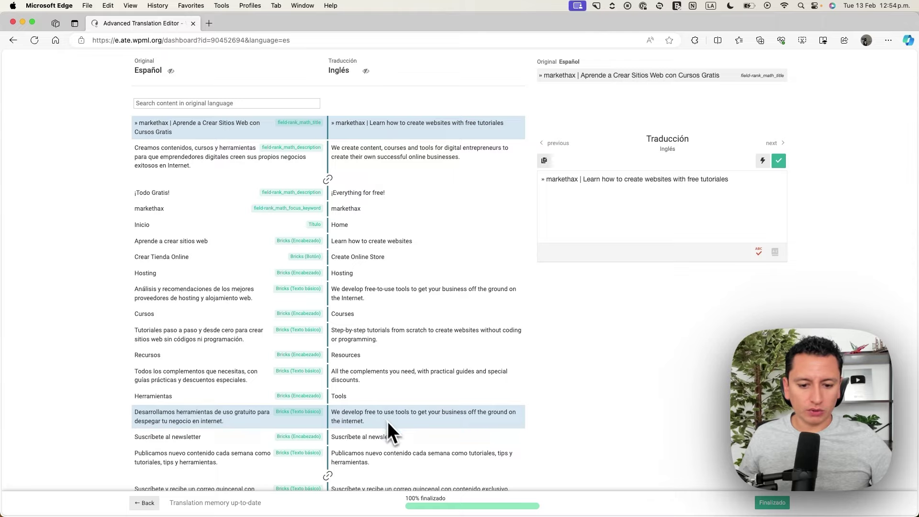
{"action": "scroll", "coordinate": [395, 444], "scroll_direction": "down", "scroll_amount": 8}
{"action": "left_click", "coordinate": [408, 293]}
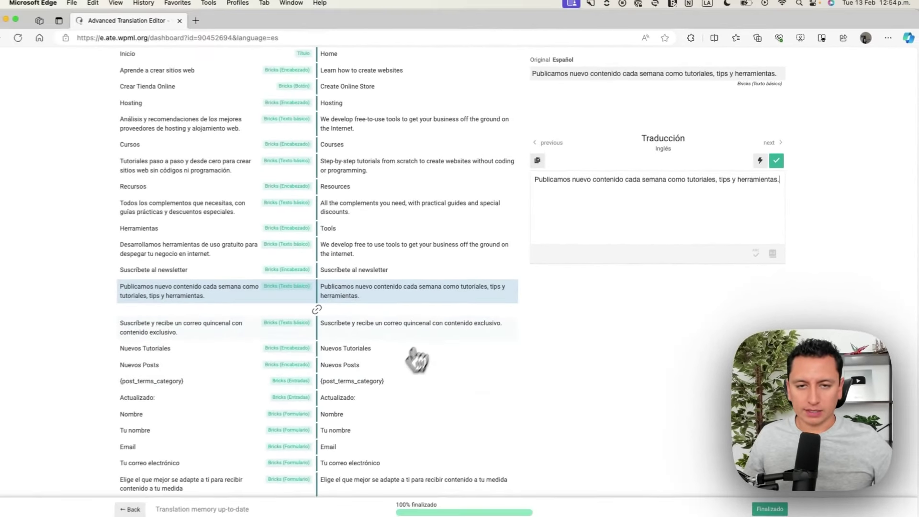
{"action": "scroll", "coordinate": [417, 364], "scroll_direction": "down", "scroll_amount": 15}
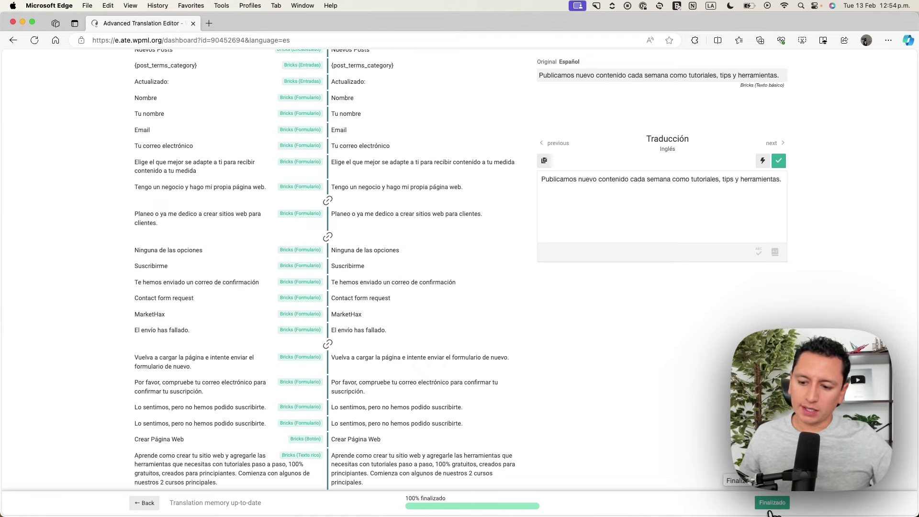
{"action": "scroll", "coordinate": [461, 359], "scroll_direction": "up", "scroll_amount": 12}
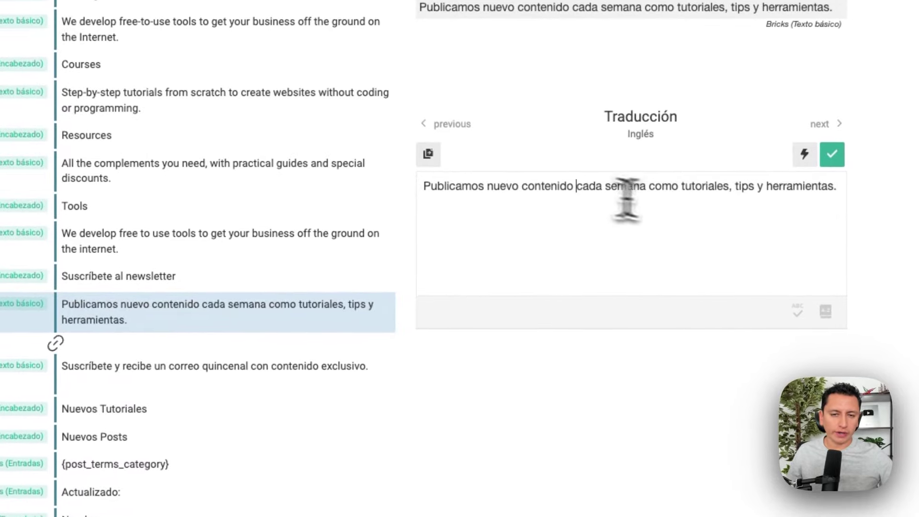
{"action": "scroll", "coordinate": [421, 297], "scroll_direction": "up", "scroll_amount": 10}
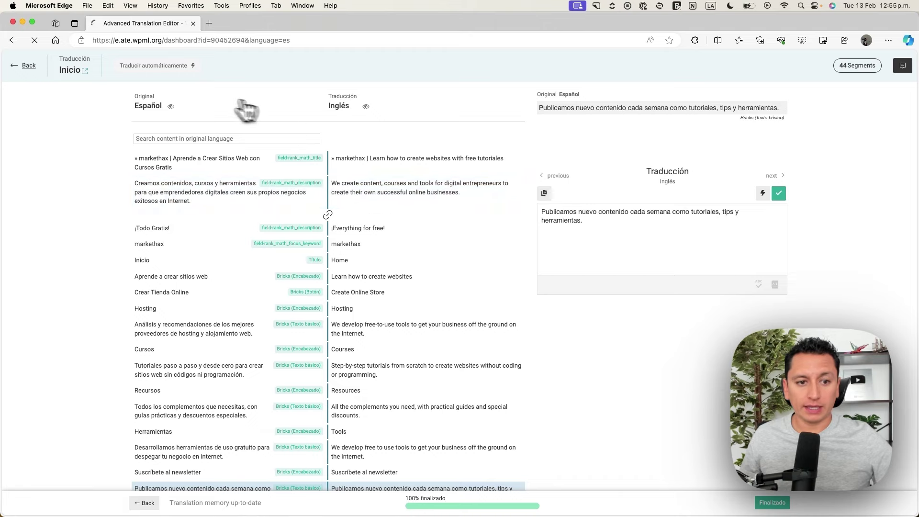
- Leave the translation editor, continue past the translation-in-progress warning, and visit the live site from the page list
{"action": "scroll", "coordinate": [331, 140], "scroll_direction": "down", "scroll_amount": 1}
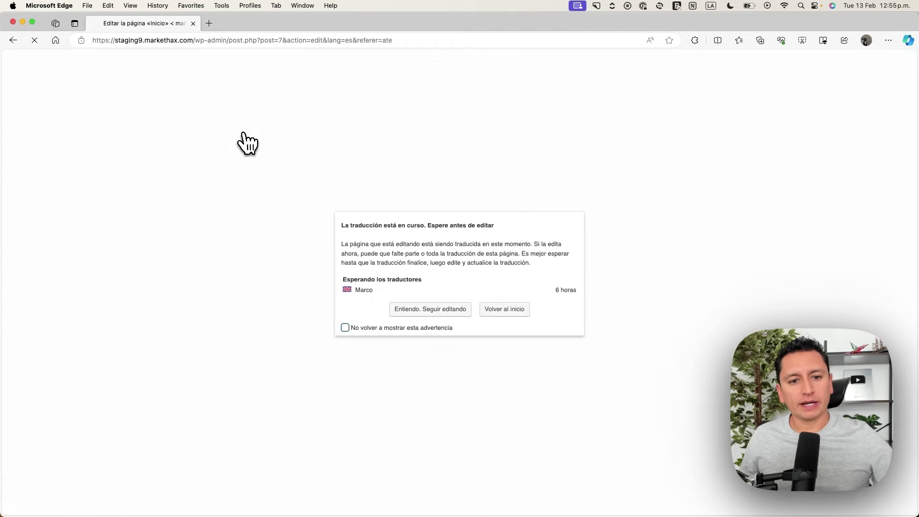
{"action": "left_click", "coordinate": [433, 309]}
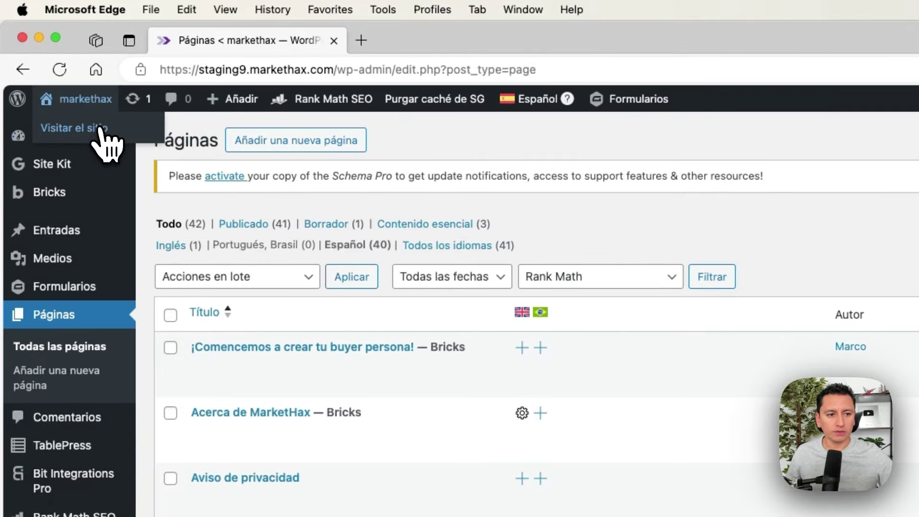
{"action": "left_click", "coordinate": [102, 128]}
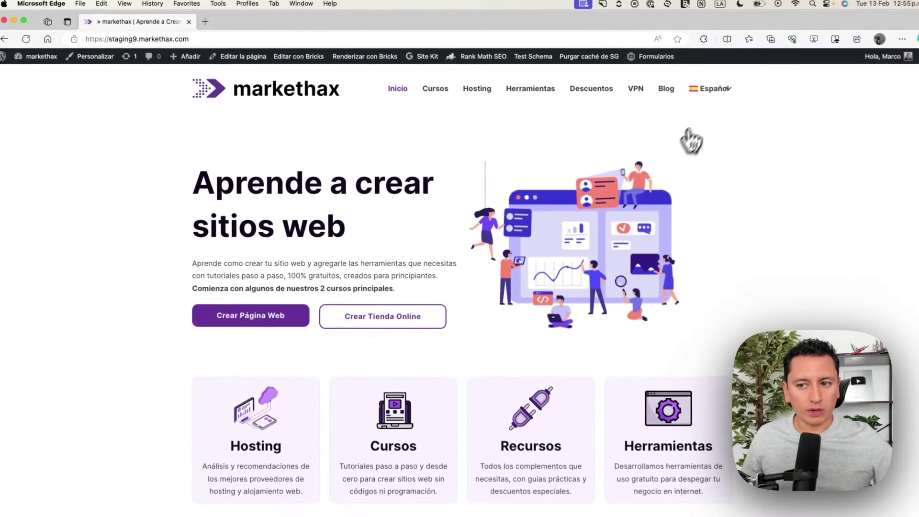
- Purge the SG cache and switch the live site's language to English
{"action": "mouse_move", "coordinate": [701, 96]}
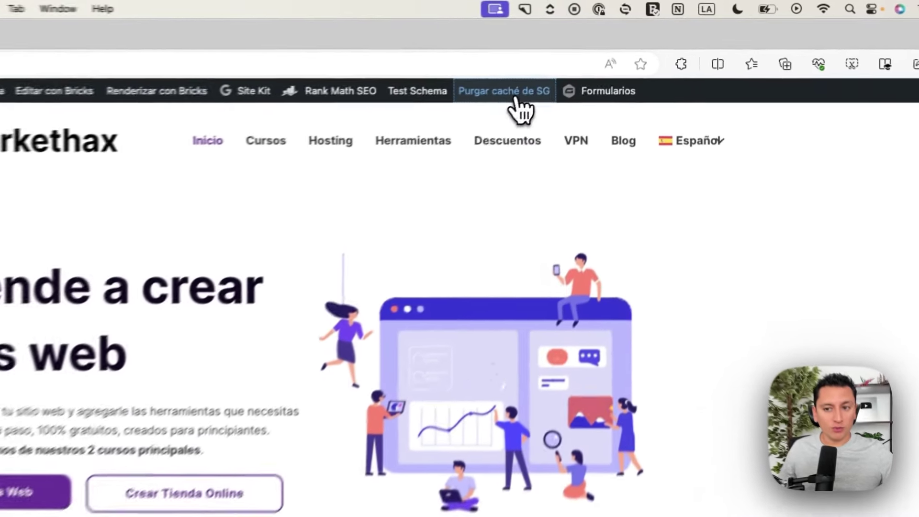
{"action": "left_click", "coordinate": [592, 64]}
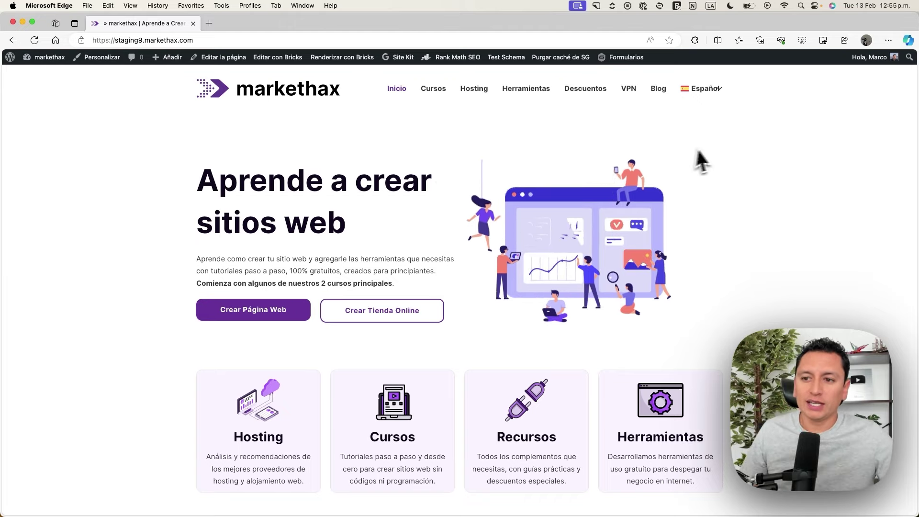
{"action": "mouse_move", "coordinate": [721, 109]}
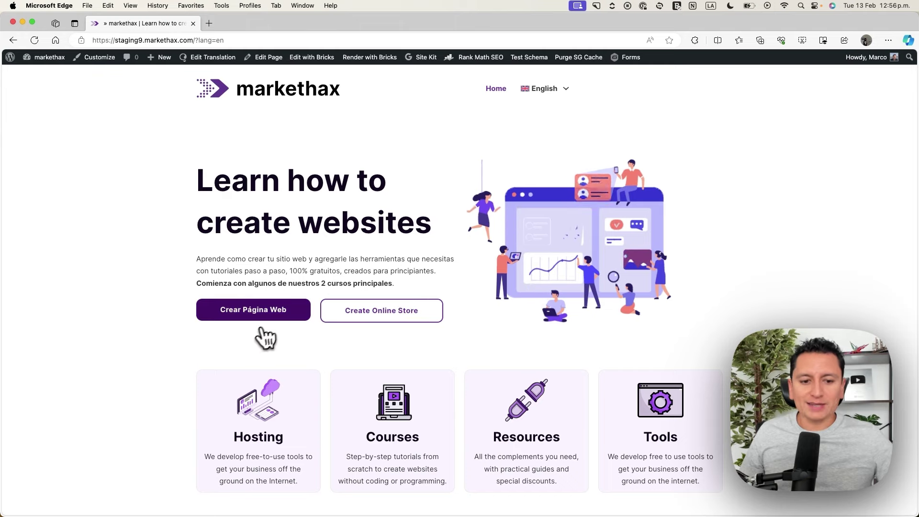
- Examine the English home page from the hero section and feature cards to the newsletter form and posts section
{"action": "left_click", "coordinate": [281, 304]}
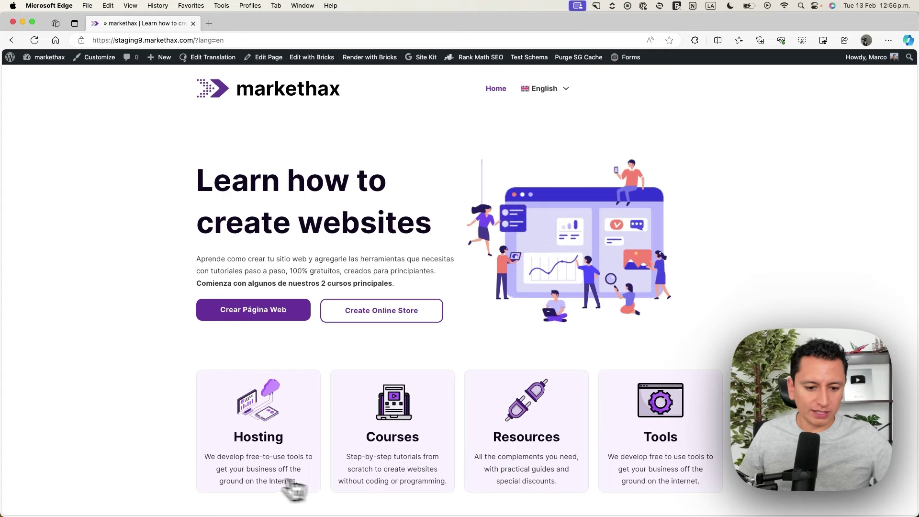
{"action": "scroll", "coordinate": [560, 439], "scroll_direction": "down", "scroll_amount": 15}
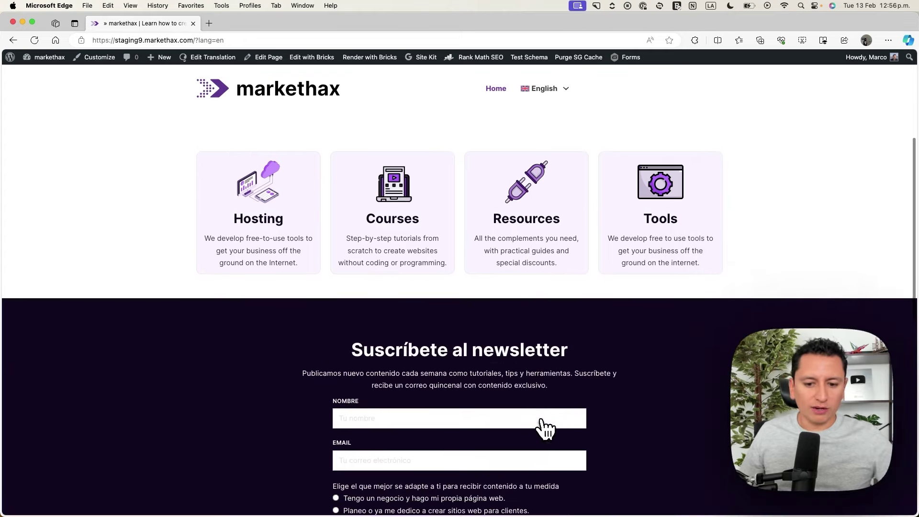
{"action": "scroll", "coordinate": [547, 426], "scroll_direction": "up", "scroll_amount": 15}
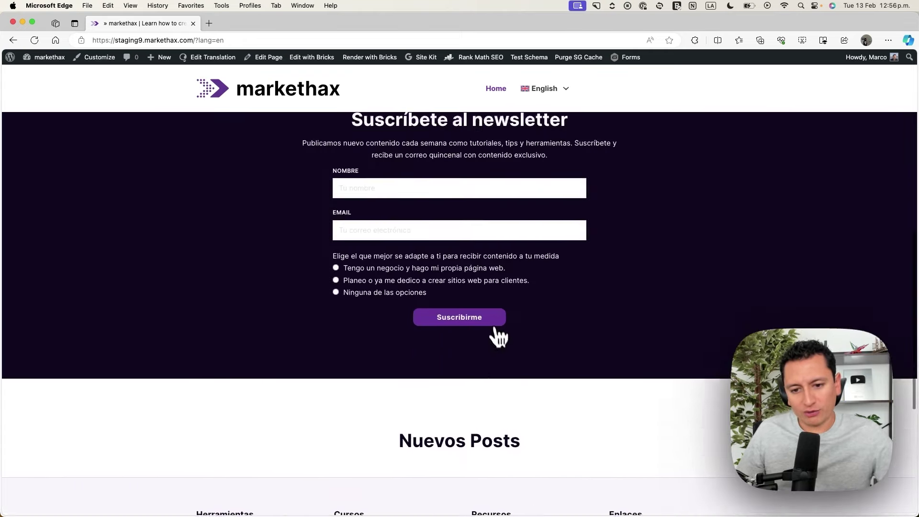
{"action": "scroll", "coordinate": [476, 329], "scroll_direction": "up", "scroll_amount": 2}
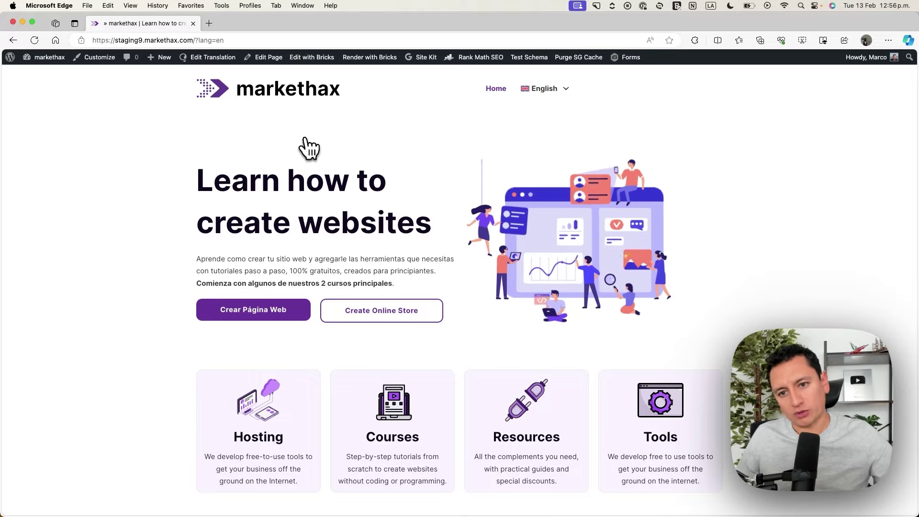
- Open WPML's translation management from the site's admin dashboard and examine the list of translatable items and the translation options
{"action": "mouse_move", "coordinate": [49, 58]}
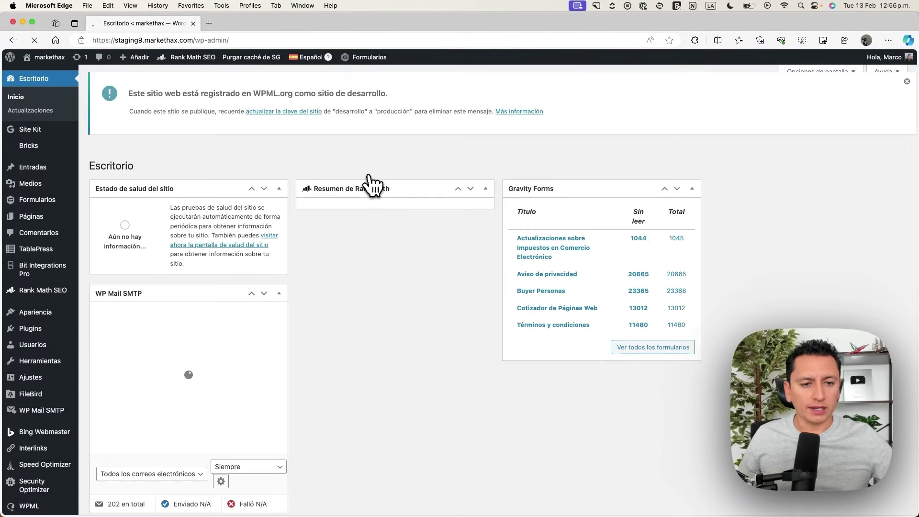
{"action": "scroll", "coordinate": [48, 373], "scroll_direction": "down", "scroll_amount": 10}
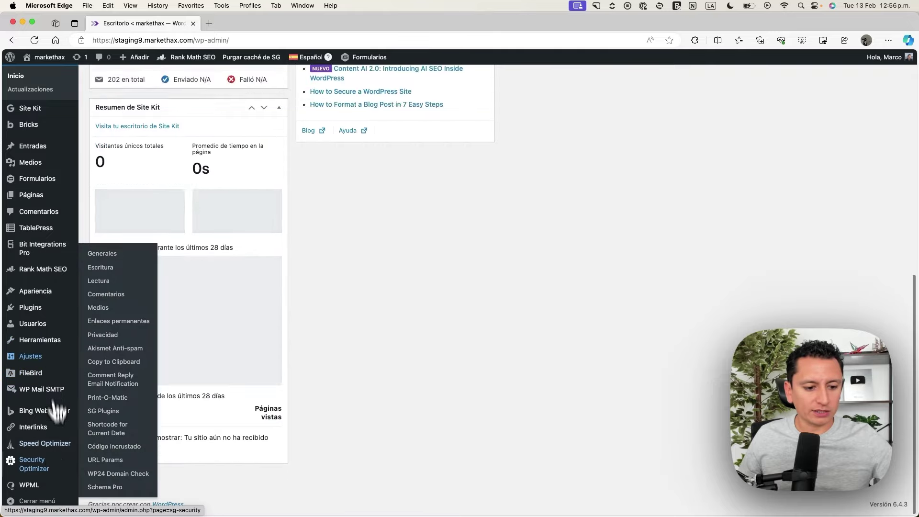
{"action": "mouse_move", "coordinate": [51, 485]}
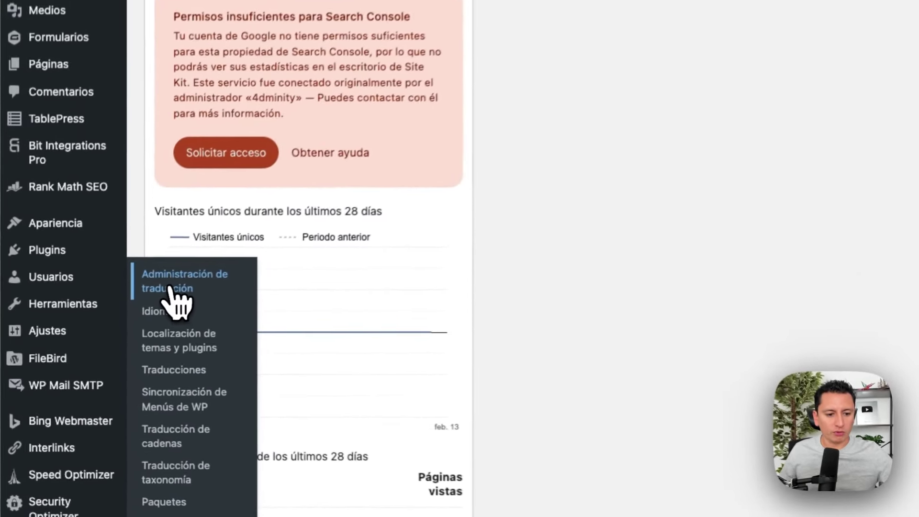
{"action": "left_click", "coordinate": [118, 320]}
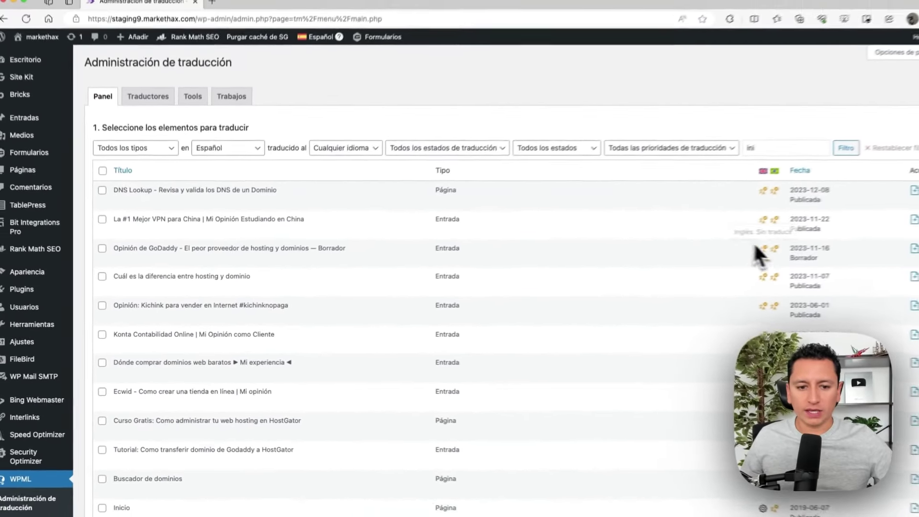
{"action": "scroll", "coordinate": [757, 247], "scroll_direction": "down", "scroll_amount": 10}
{"action": "scroll", "coordinate": [687, 312], "scroll_direction": "up", "scroll_amount": 1}
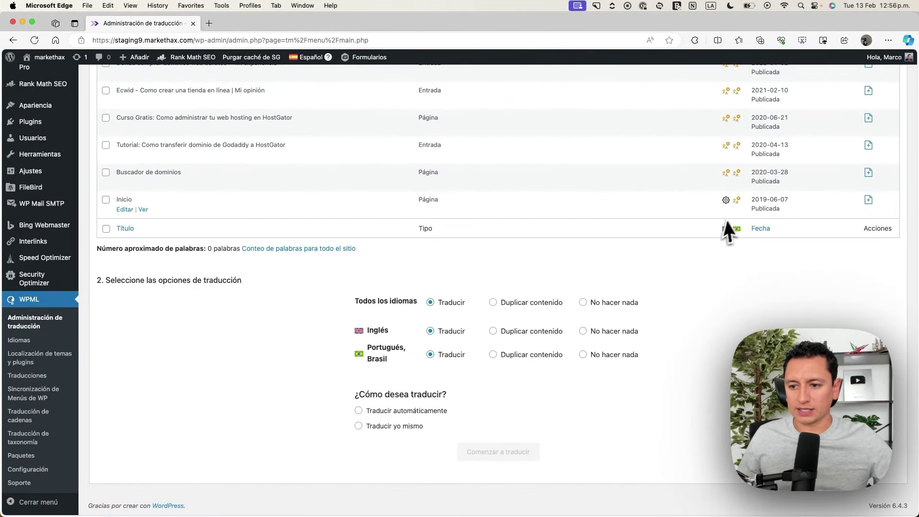
{"action": "scroll", "coordinate": [541, 372], "scroll_direction": "up", "scroll_amount": 12}
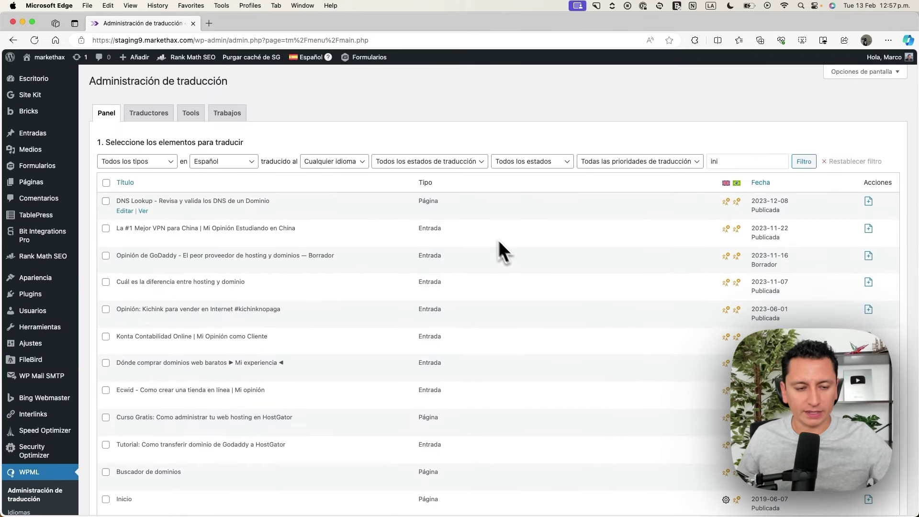
{"action": "scroll", "coordinate": [499, 240], "scroll_direction": "down", "scroll_amount": 8}
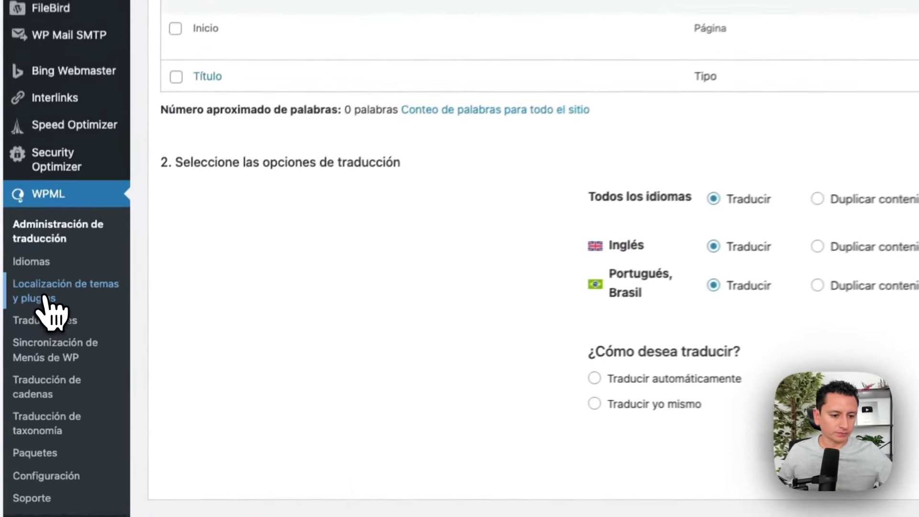
- Look through WPML's theme and plugin localization options and string lists, and open the translations queue
{"action": "left_click", "coordinate": [98, 297]}
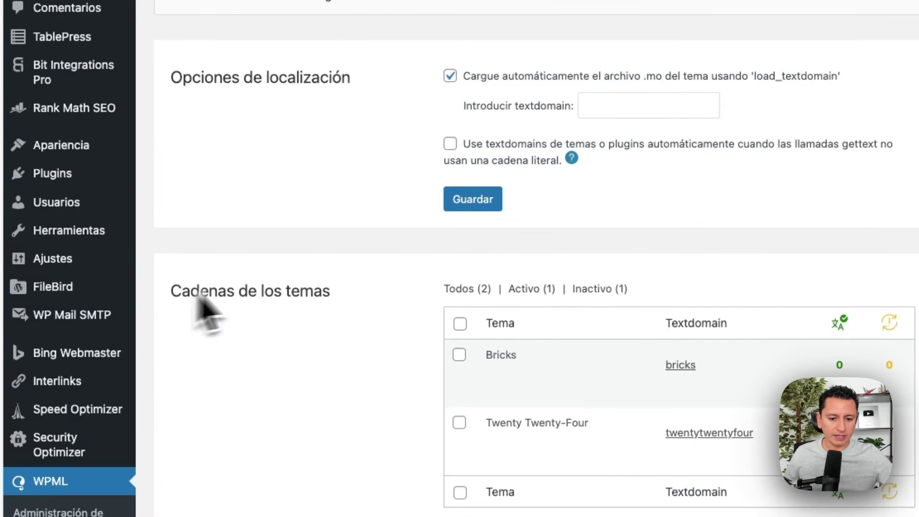
{"action": "scroll", "coordinate": [160, 354], "scroll_direction": "down", "scroll_amount": 8}
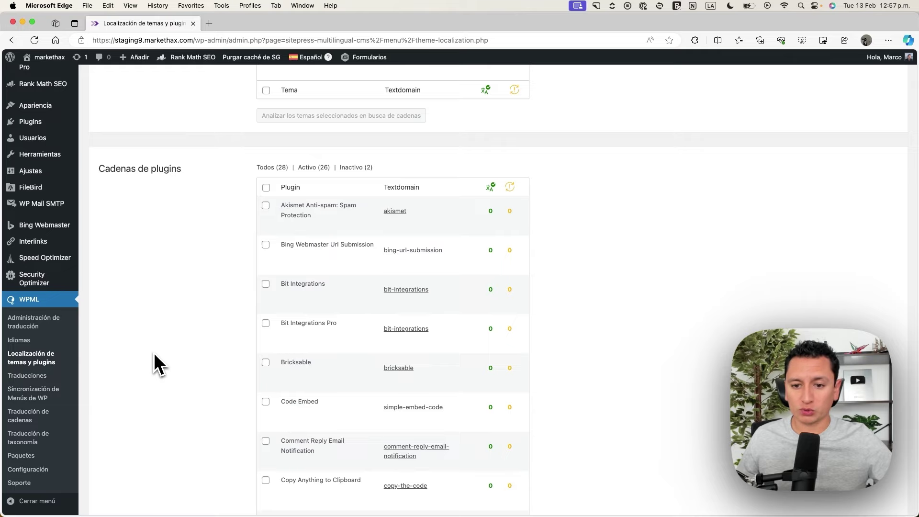
{"action": "scroll", "coordinate": [154, 352], "scroll_direction": "up", "scroll_amount": 15}
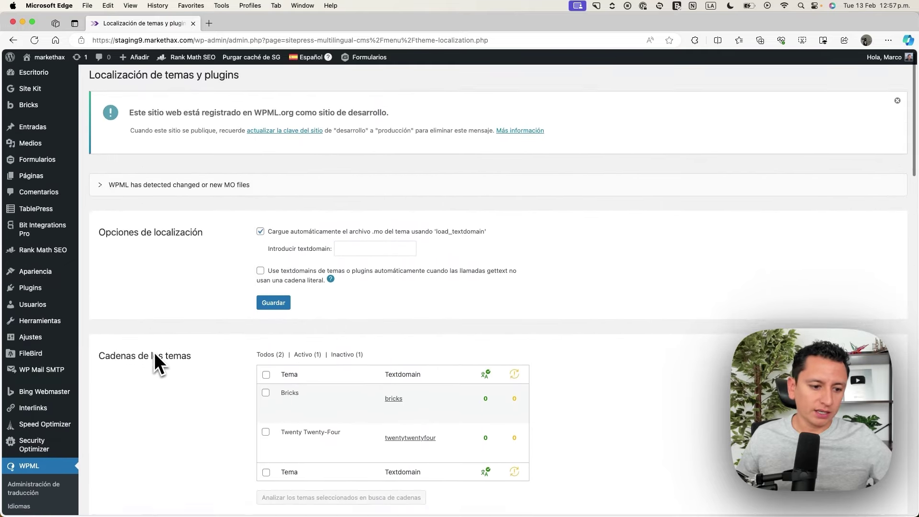
{"action": "scroll", "coordinate": [154, 352], "scroll_direction": "down", "scroll_amount": 5}
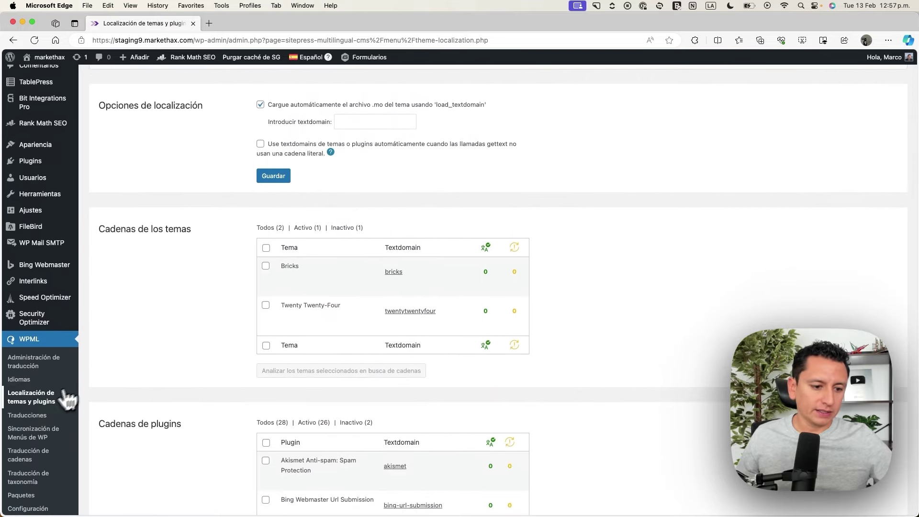
{"action": "left_click", "coordinate": [35, 418]}
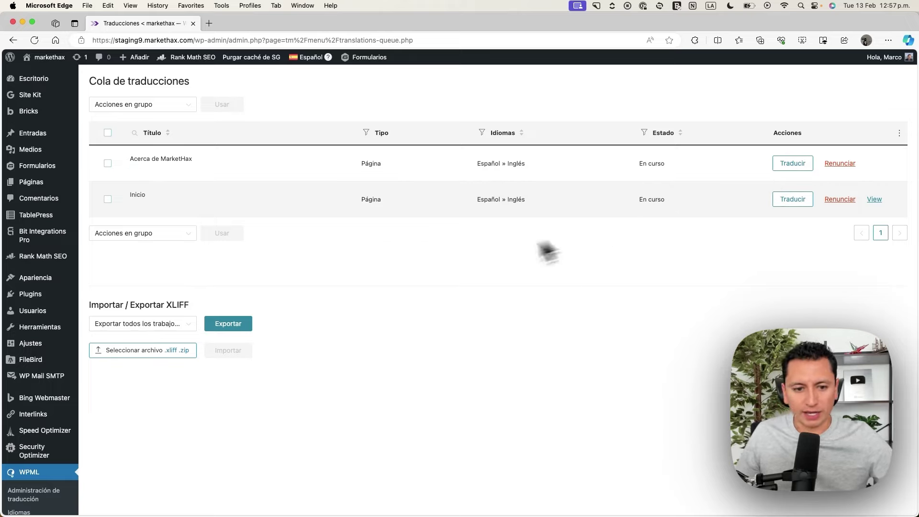
- Open WPML's WP menu synchronization and review the English and Brazilian Portuguese entries of every menu
{"action": "scroll", "coordinate": [84, 369], "scroll_direction": "down", "scroll_amount": 5}
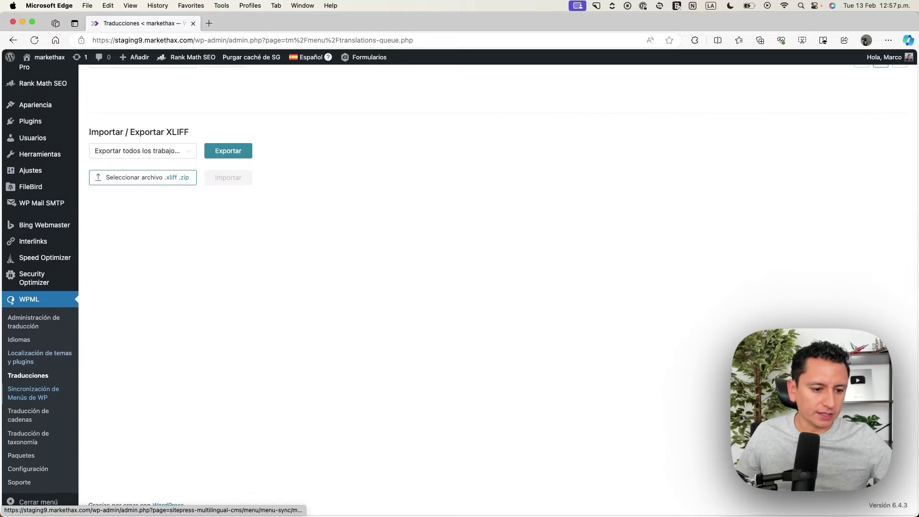
{"action": "left_click", "coordinate": [52, 406]}
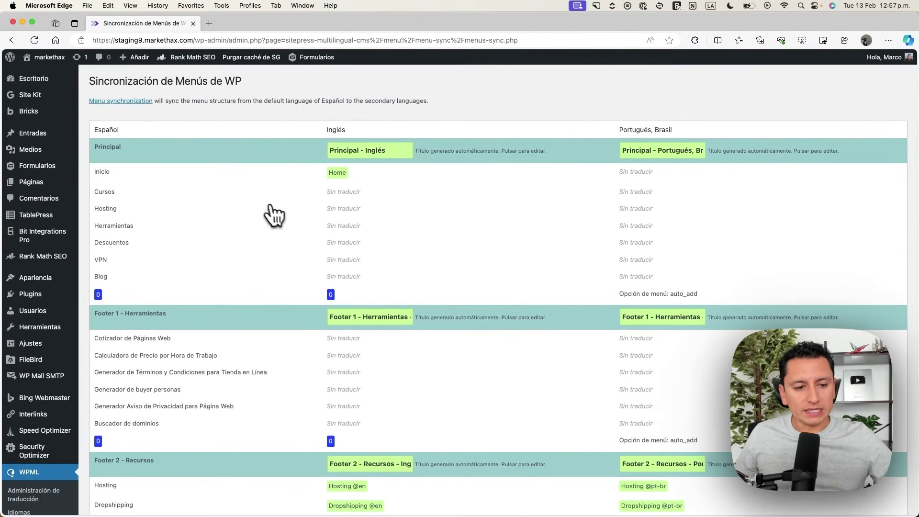
{"action": "scroll", "coordinate": [236, 308], "scroll_direction": "down", "scroll_amount": 5}
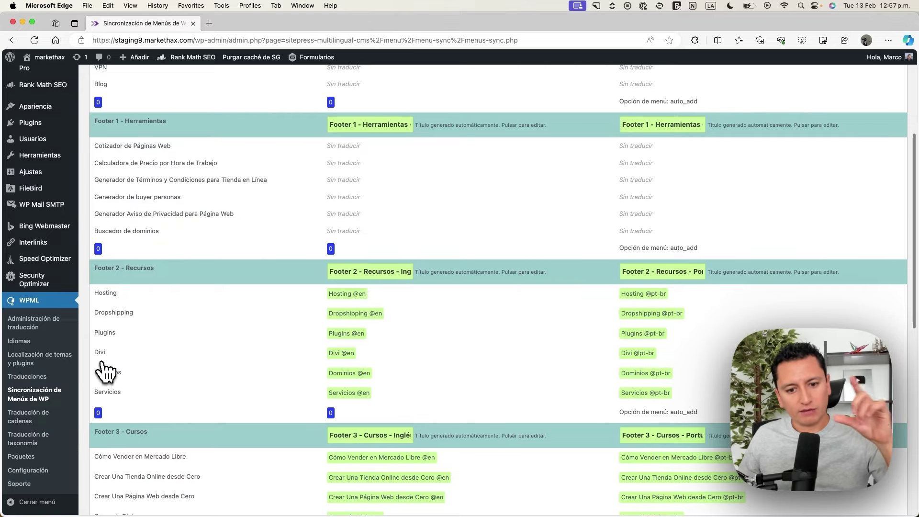
{"action": "scroll", "coordinate": [144, 368], "scroll_direction": "down", "scroll_amount": 3}
{"action": "scroll", "coordinate": [154, 366], "scroll_direction": "down", "scroll_amount": 8}
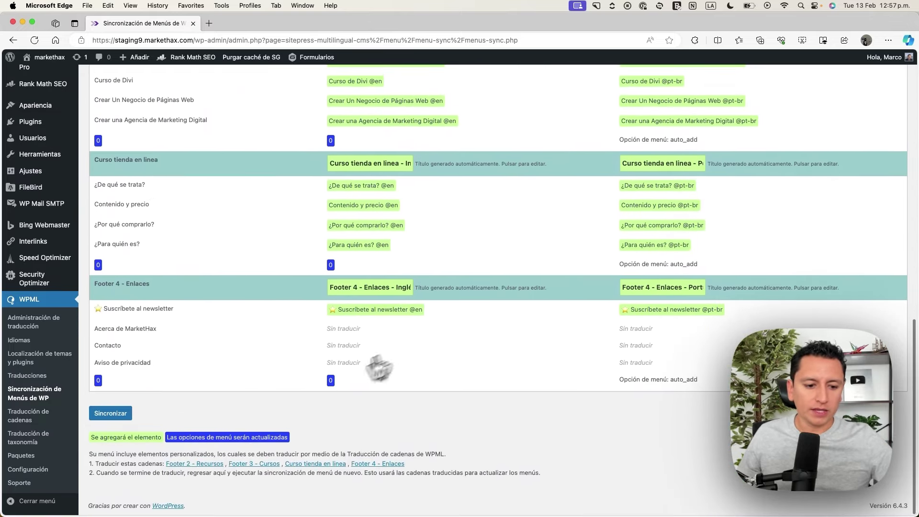
{"action": "scroll", "coordinate": [330, 308], "scroll_direction": "up", "scroll_amount": 15}
{"action": "scroll", "coordinate": [331, 307], "scroll_direction": "up", "scroll_amount": 2}
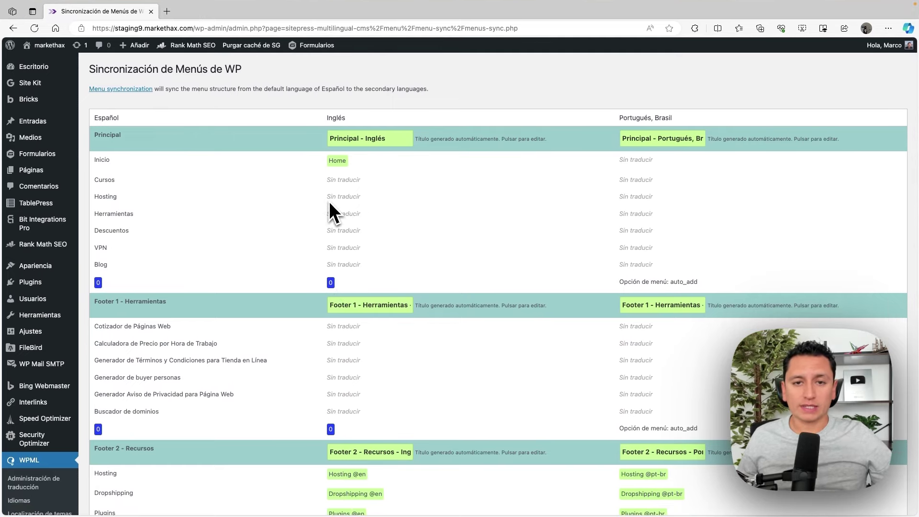
- Open the WordPress menu editor and start an English translation of the Principal menu
{"action": "mouse_move", "coordinate": [53, 277]}
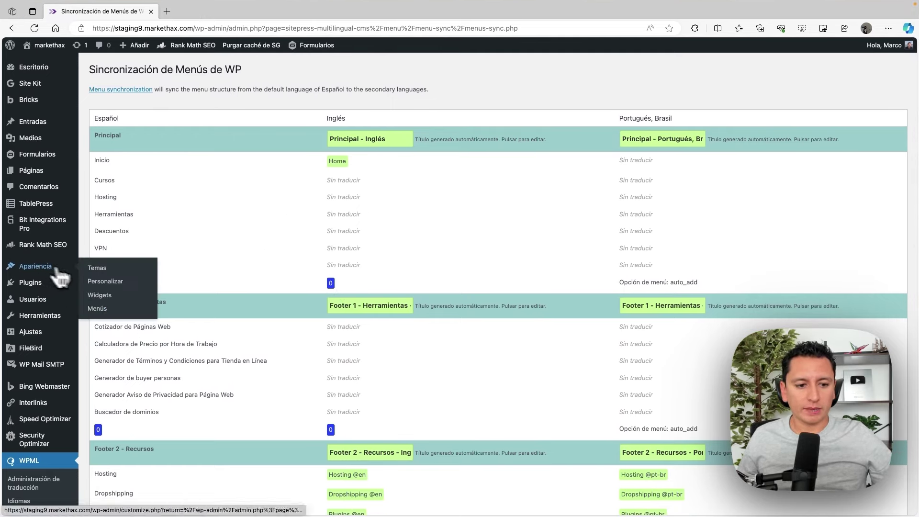
{"action": "scroll", "coordinate": [100, 311], "scroll_direction": "down", "scroll_amount": 1}
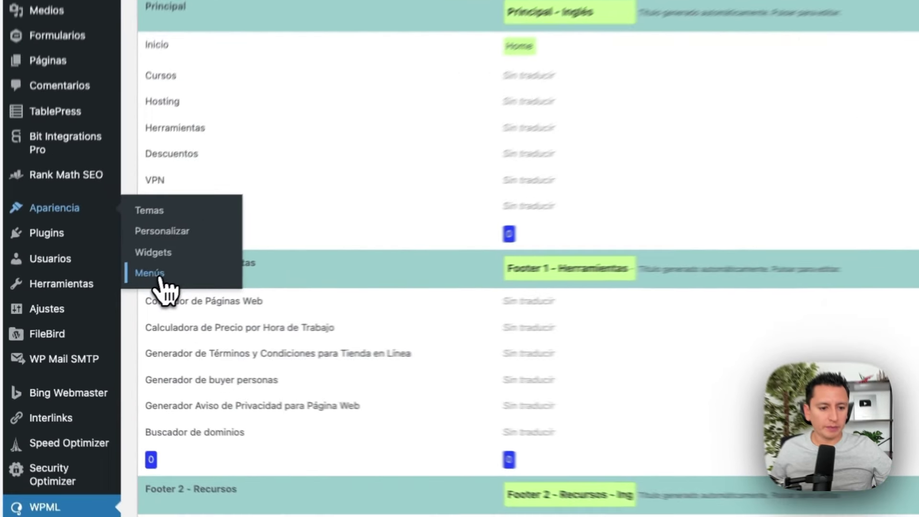
{"action": "left_click", "coordinate": [98, 304]}
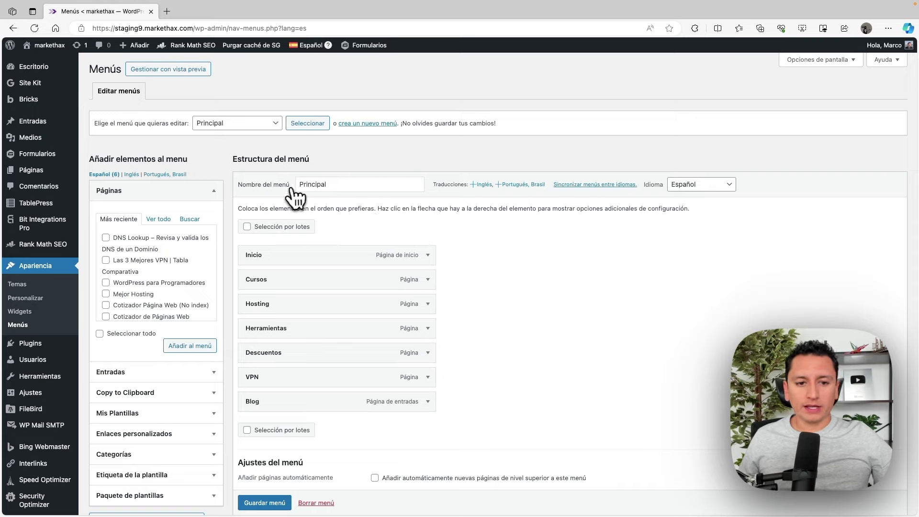
{"action": "left_click", "coordinate": [485, 186]}
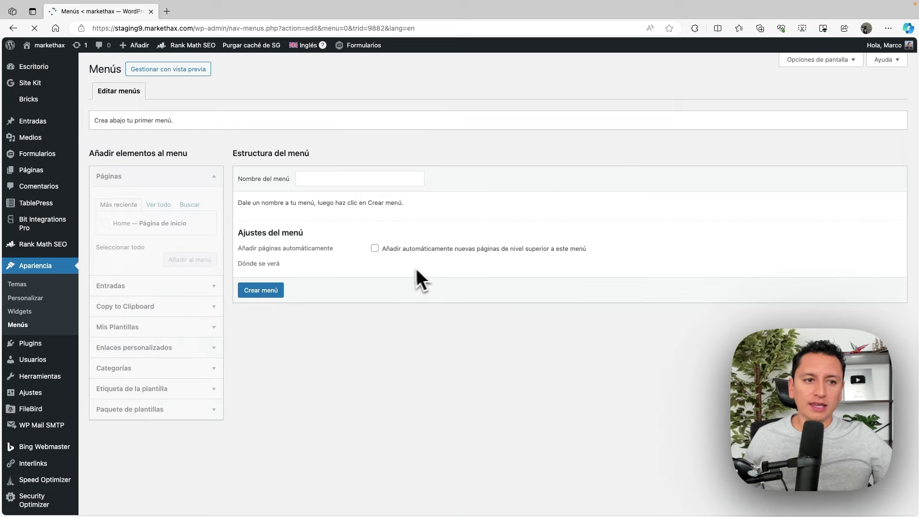
- Create the English menu named Main menu, with language Inglés, as the translation of Principal
{"action": "left_click", "coordinate": [402, 180]}
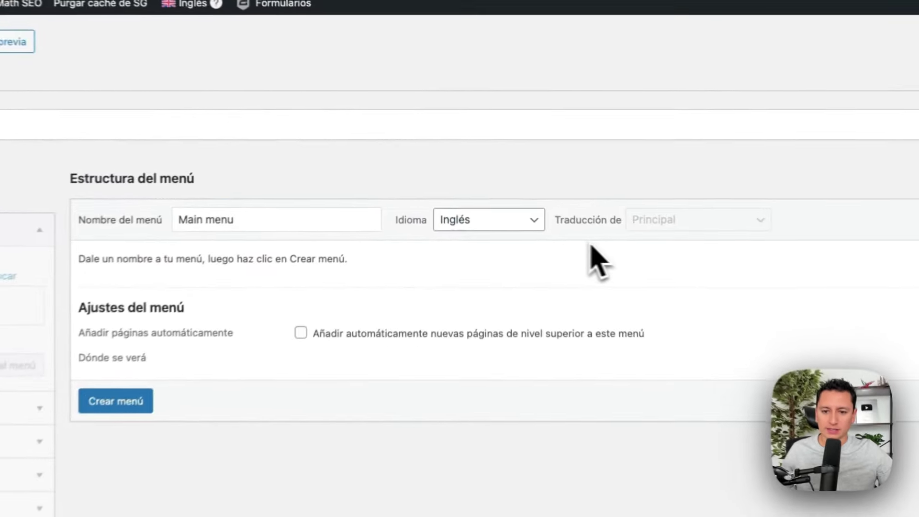
{"action": "left_click", "coordinate": [517, 179]}
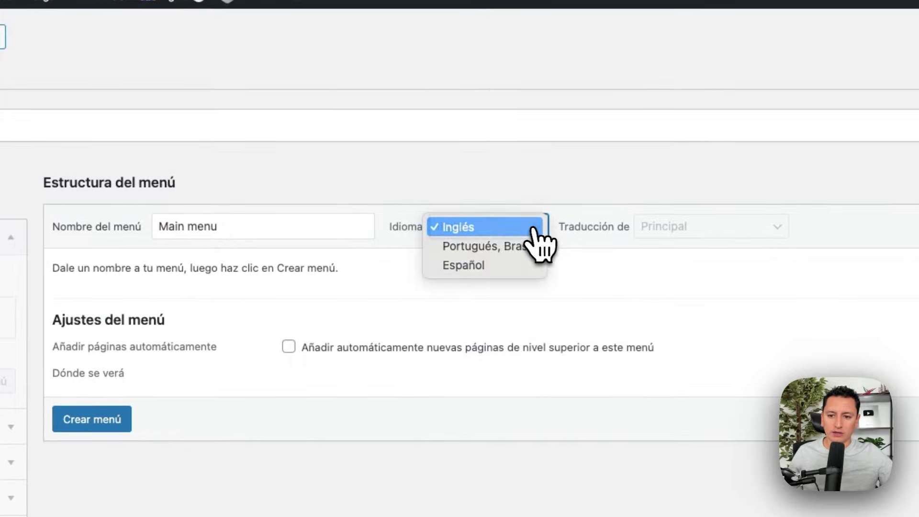
{"action": "left_click", "coordinate": [533, 227]}
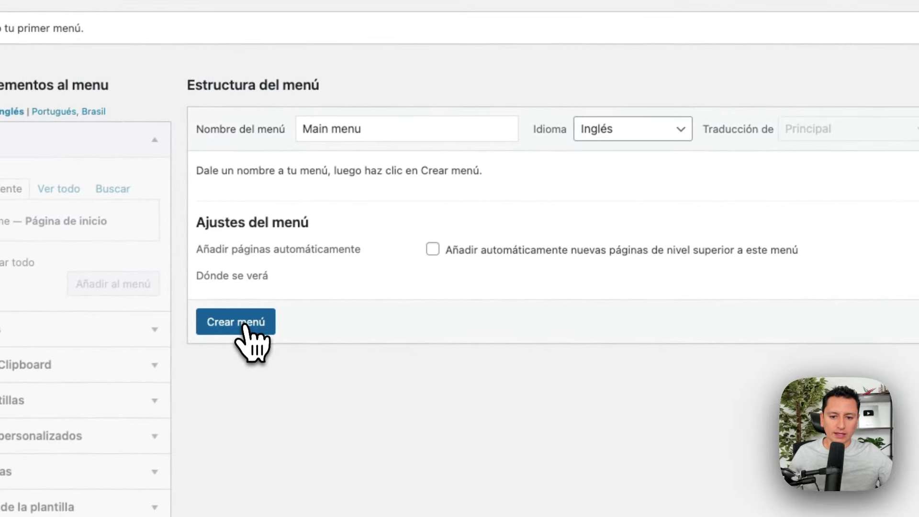
{"action": "left_click", "coordinate": [248, 329]}
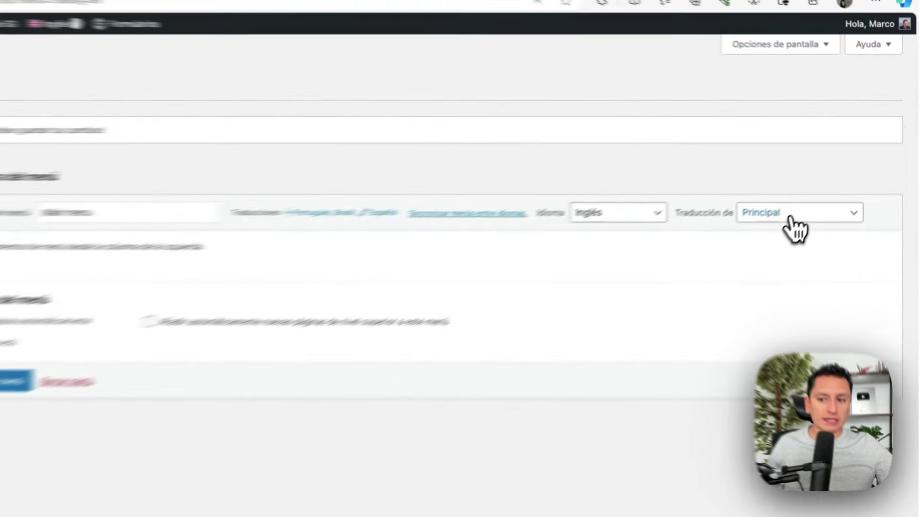
{"action": "left_click", "coordinate": [828, 182]}
{"action": "left_click", "coordinate": [712, 149]}
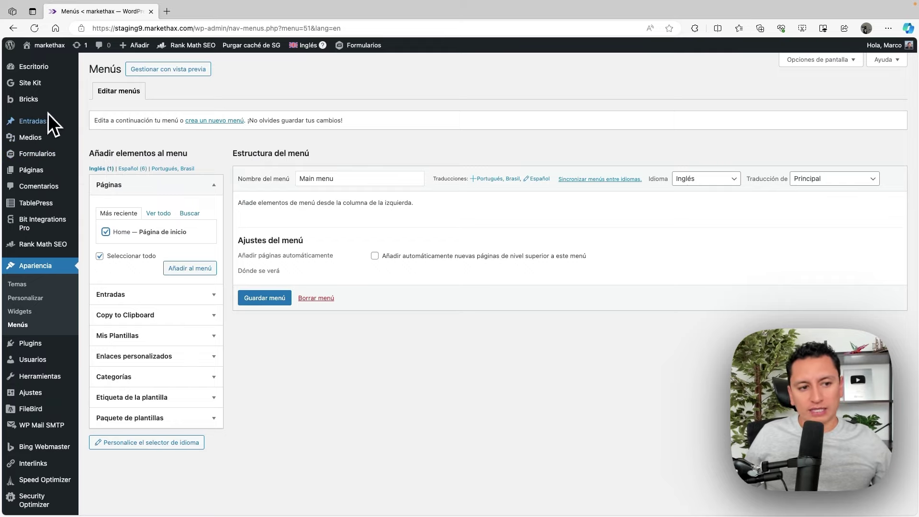
- Return to WPML's menu synchronization, generate the list of proposed synchronization actions and review it without applying any
{"action": "mouse_move", "coordinate": [42, 117]}
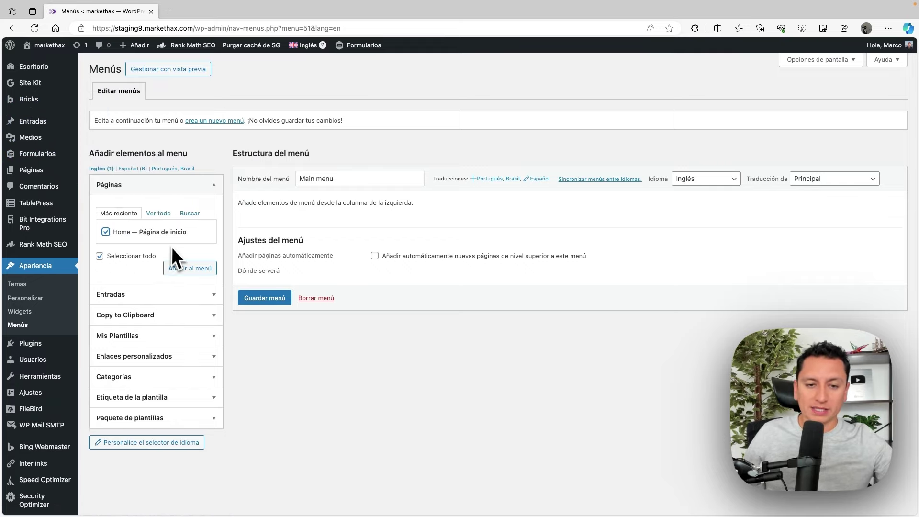
{"action": "scroll", "coordinate": [304, 257], "scroll_direction": "down", "scroll_amount": 1}
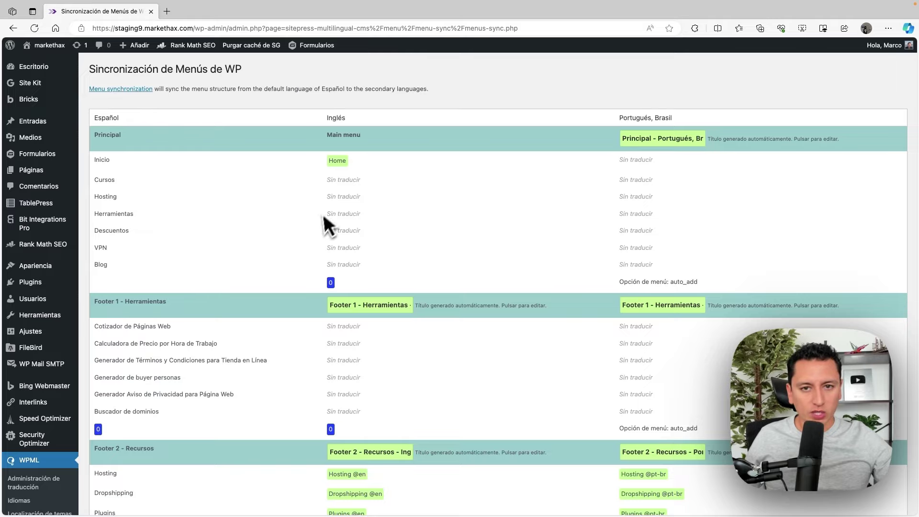
{"action": "scroll", "coordinate": [329, 212], "scroll_direction": "down", "scroll_amount": 20}
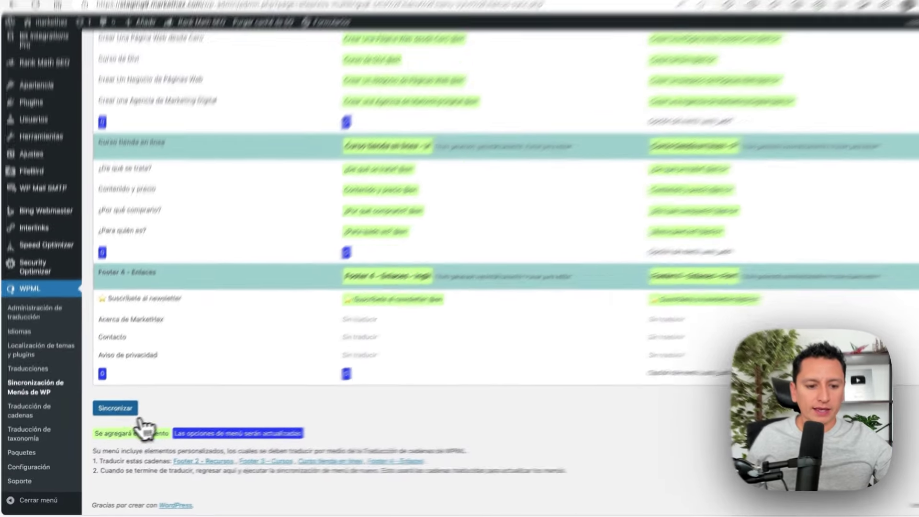
{"action": "left_click", "coordinate": [124, 406]}
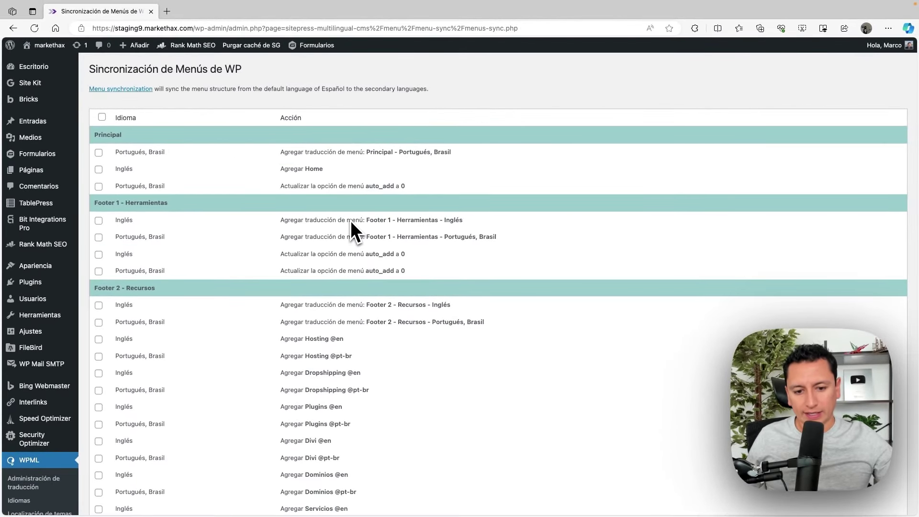
{"action": "scroll", "coordinate": [351, 219], "scroll_direction": "down", "scroll_amount": 20}
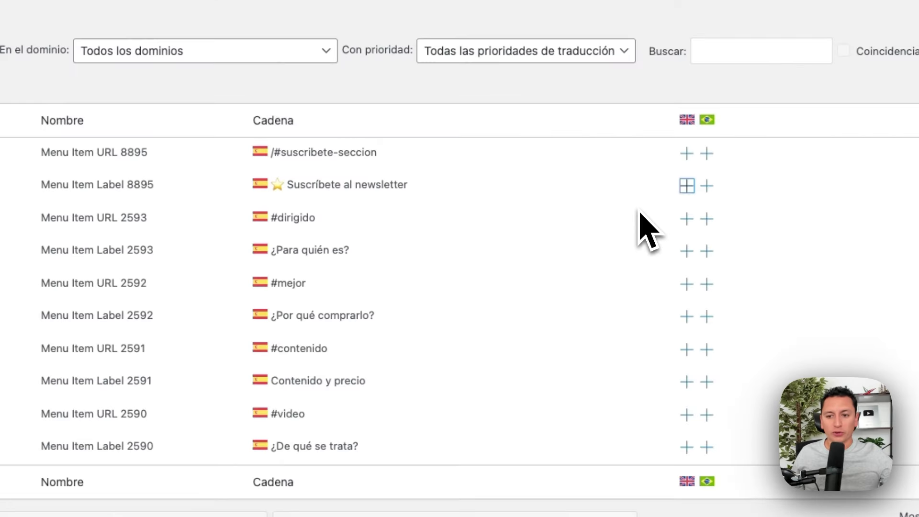
- Inspect the English translation fields of the menu labels "Suscríbete al newsletter" and "¿Para quién es?" in string translation
{"action": "left_click", "coordinate": [688, 186]}
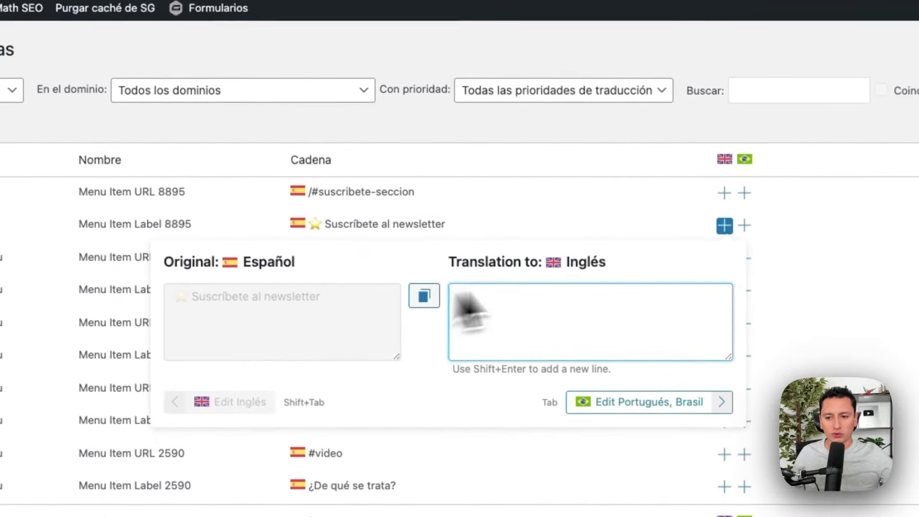
{"action": "left_click", "coordinate": [656, 144]}
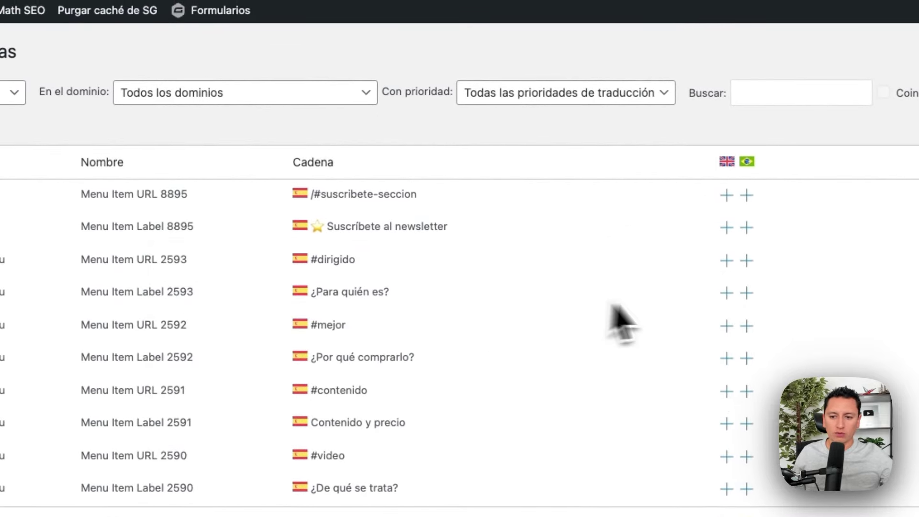
{"action": "left_click", "coordinate": [727, 293]}
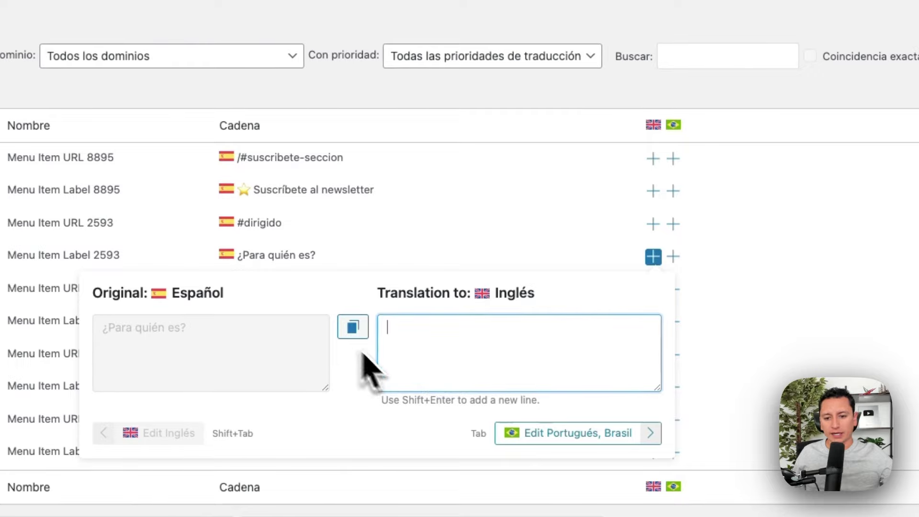
{"action": "left_click", "coordinate": [616, 260]}
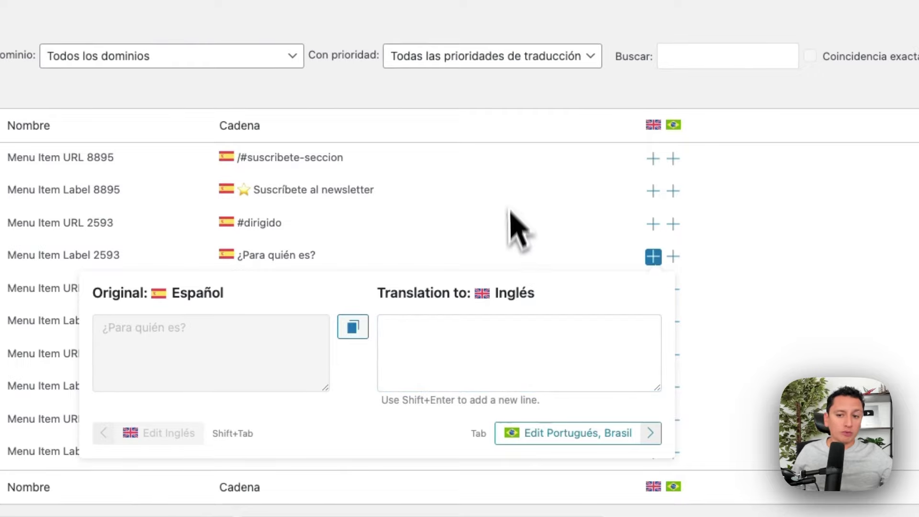
- Leave string translation and load the Categorías taxonomy in WPML's taxonomy translation
{"action": "left_click", "coordinate": [519, 168]}
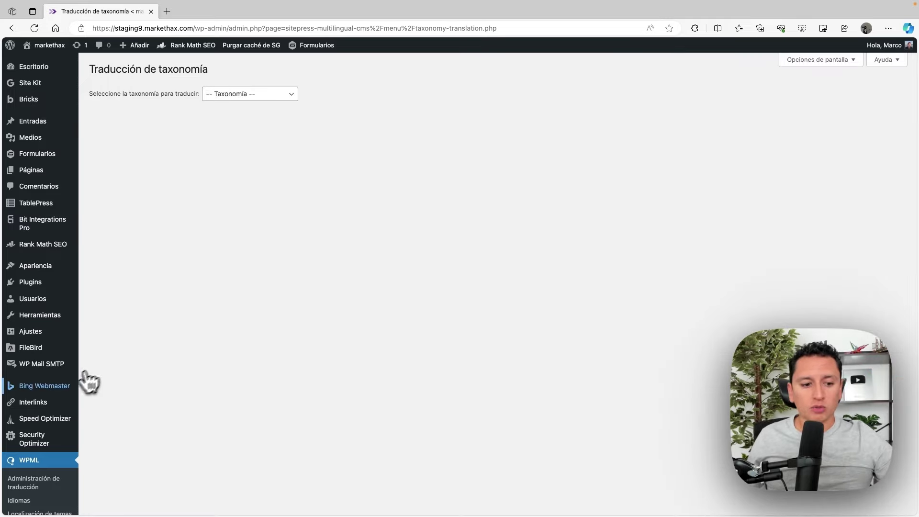
{"action": "scroll", "coordinate": [76, 388], "scroll_direction": "down", "scroll_amount": 3}
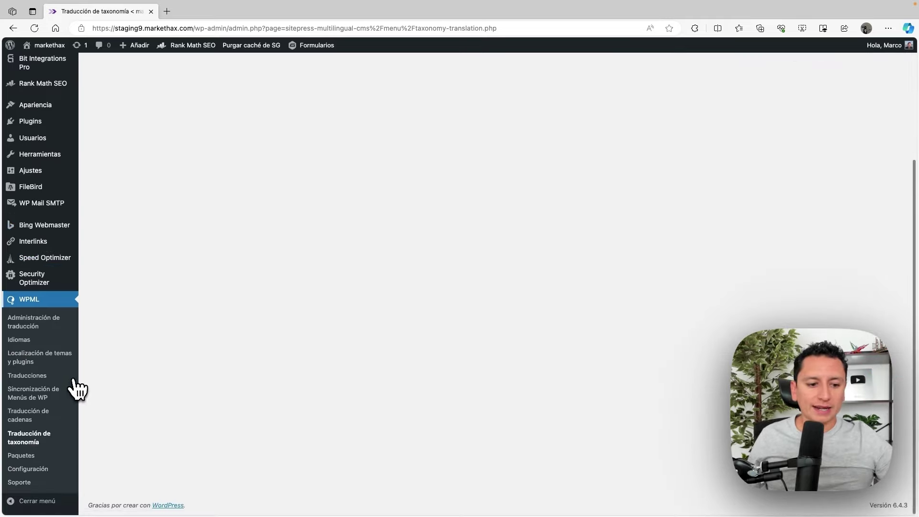
{"action": "scroll", "coordinate": [205, 364], "scroll_direction": "up", "scroll_amount": 3}
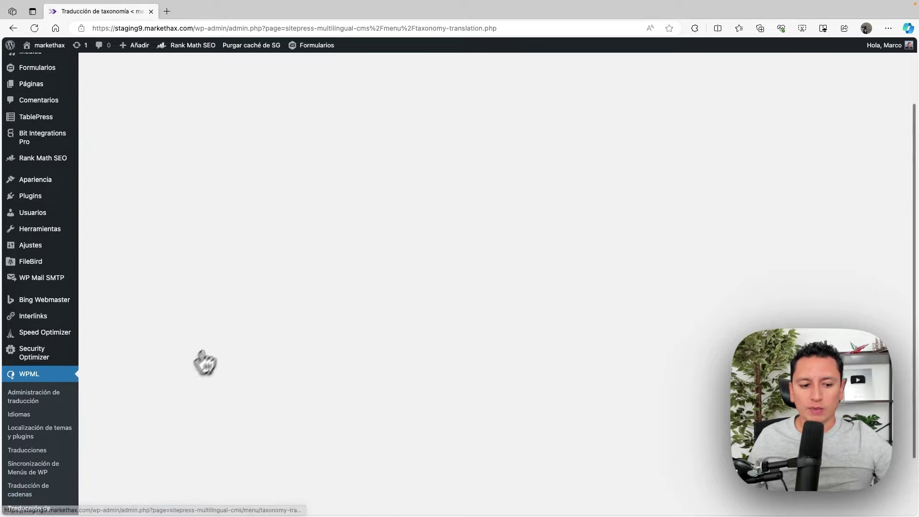
{"action": "left_click", "coordinate": [275, 107]}
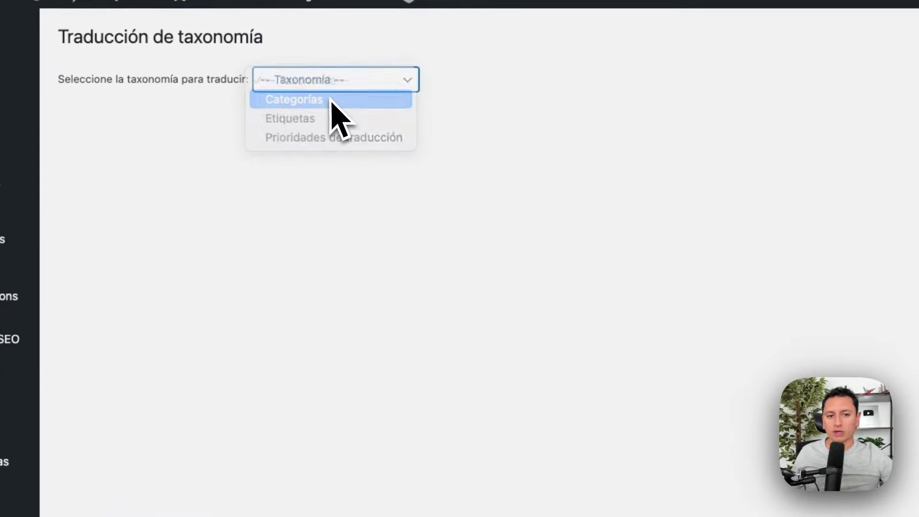
{"action": "left_click", "coordinate": [332, 101]}
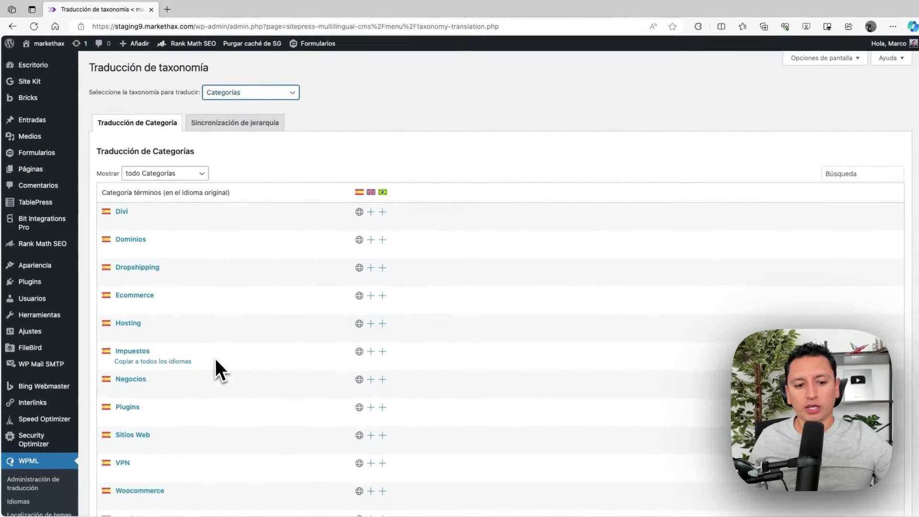
- Translate the Divi category into English with the name Divi and the slug divi-en, and save it
{"action": "scroll", "coordinate": [280, 479], "scroll_direction": "down", "scroll_amount": 3}
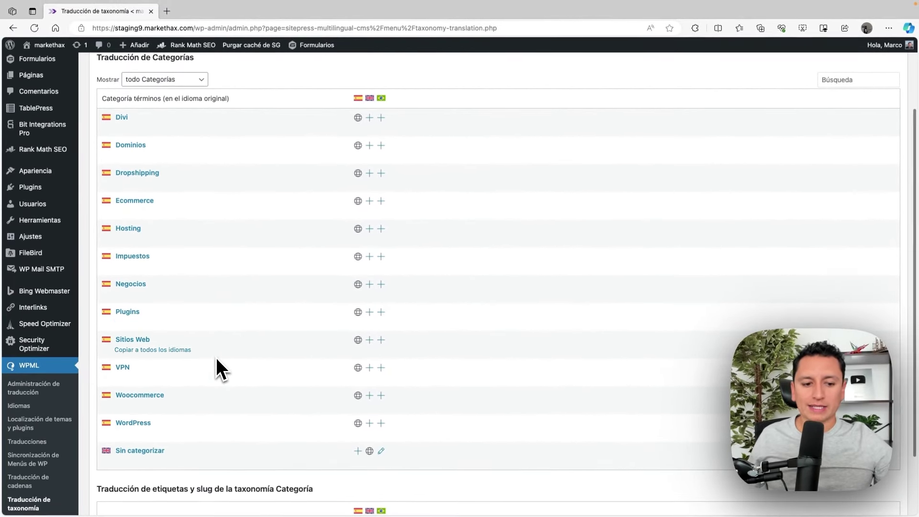
{"action": "scroll", "coordinate": [216, 369], "scroll_direction": "down", "scroll_amount": 2}
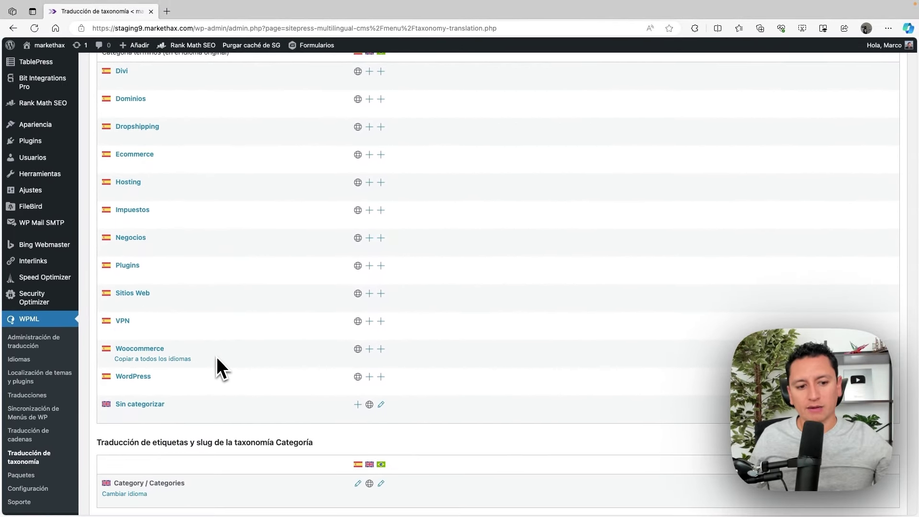
{"action": "scroll", "coordinate": [214, 355], "scroll_direction": "up", "scroll_amount": 5}
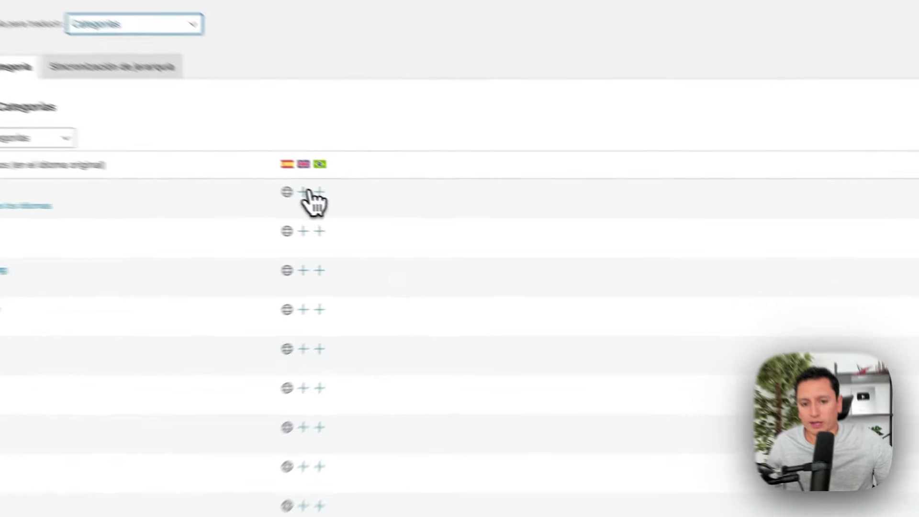
{"action": "left_click", "coordinate": [305, 192]}
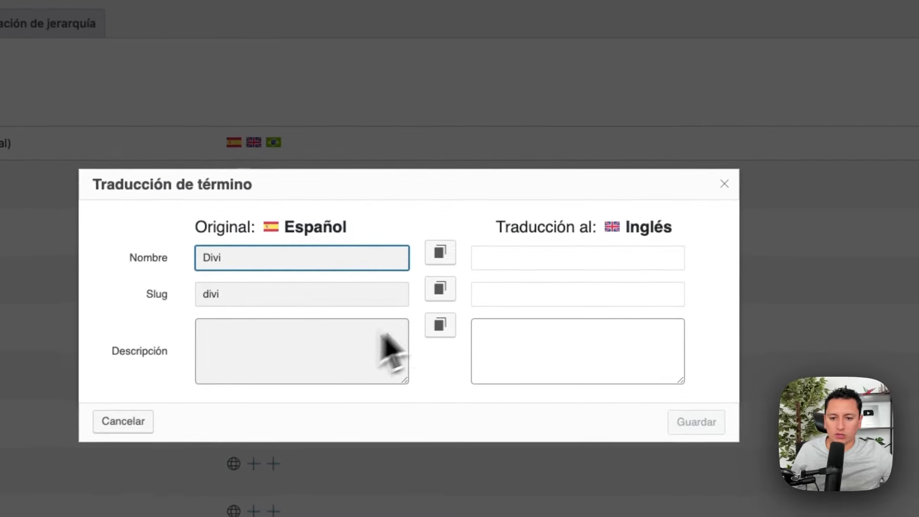
{"action": "left_click", "coordinate": [533, 258]}
{"action": "type", "text": "Divi"}
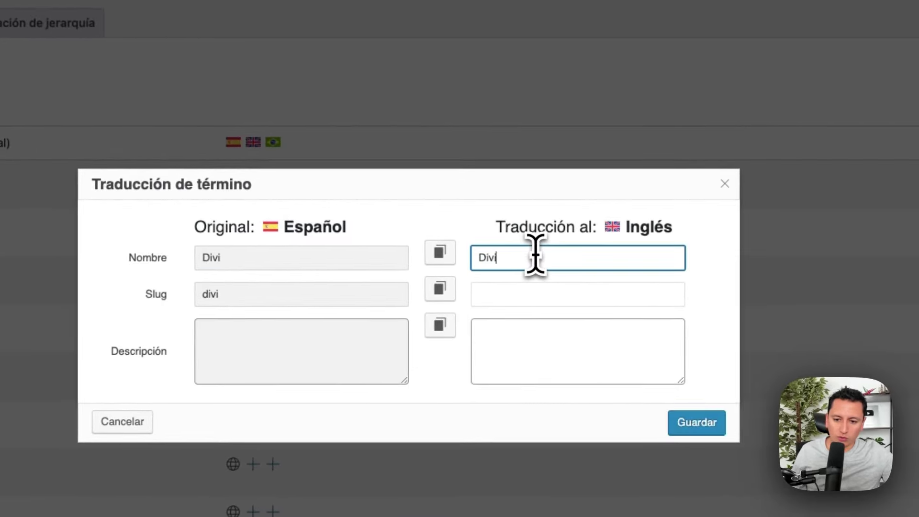
{"action": "key", "text": "Tab"}
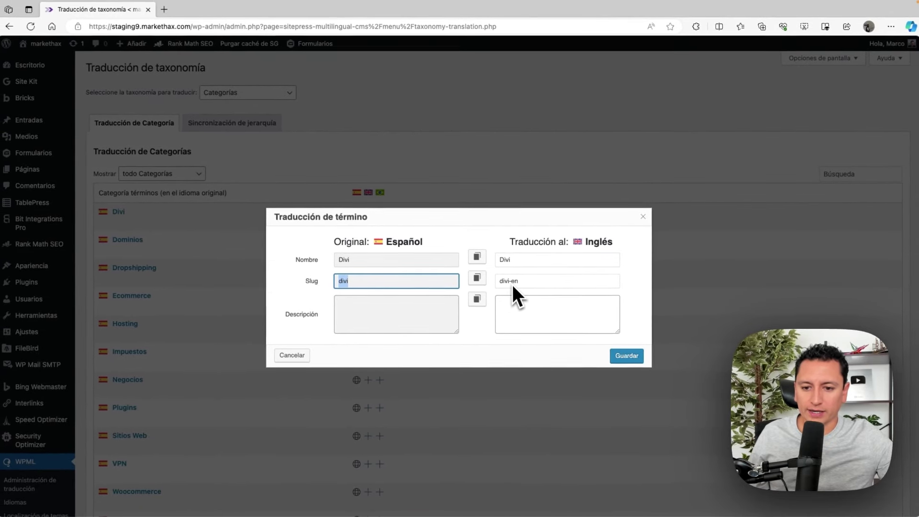
{"action": "left_click", "coordinate": [635, 358]}
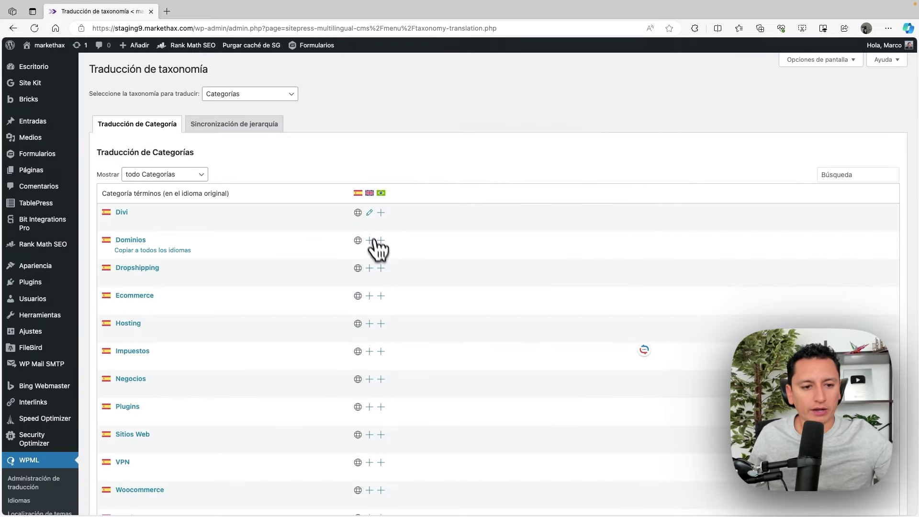
{"action": "scroll", "coordinate": [366, 261], "scroll_direction": "down", "scroll_amount": 1}
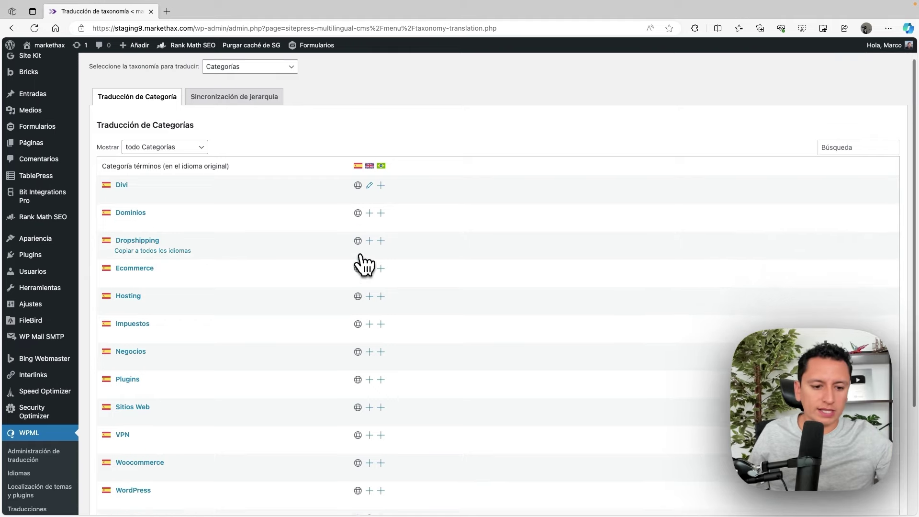
{"action": "scroll", "coordinate": [362, 259], "scroll_direction": "down", "scroll_amount": 5}
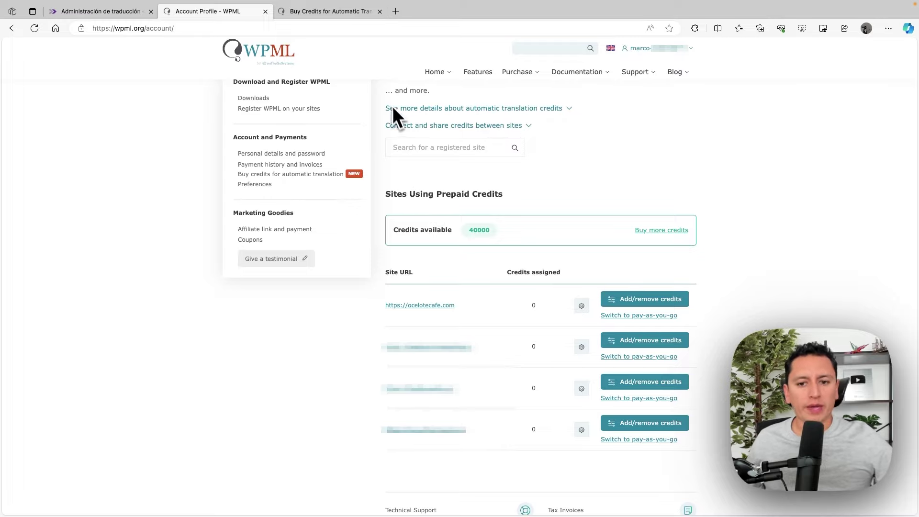
- Examine the available prepaid credits in the WPML account and the pay-as-you-go and prepaid prices for automatic translation
{"action": "left_click_drag", "start_coordinate": [494, 230], "coordinate": [477, 230]}
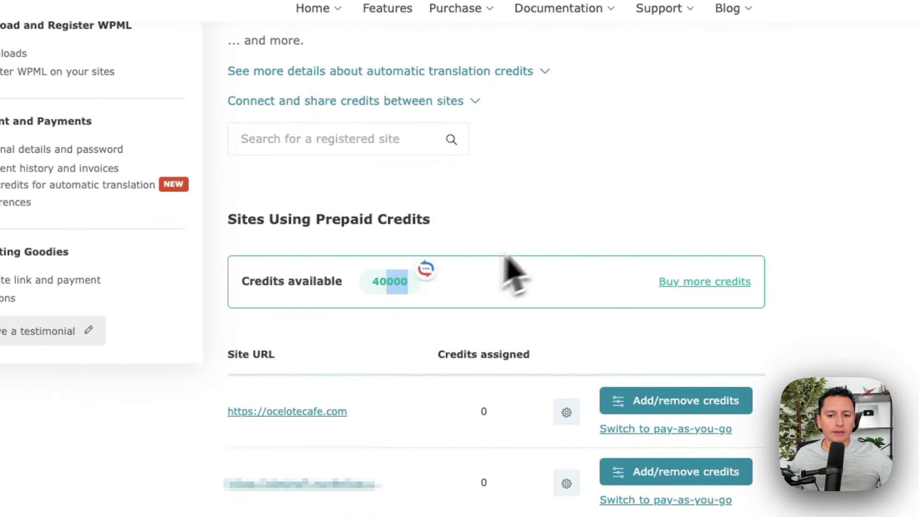
{"action": "left_click", "coordinate": [566, 229]}
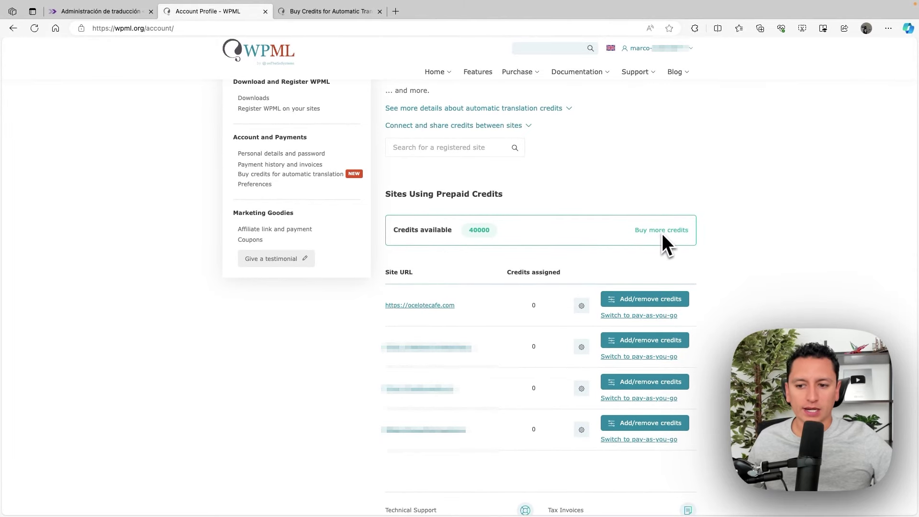
{"action": "left_click", "coordinate": [662, 232]}
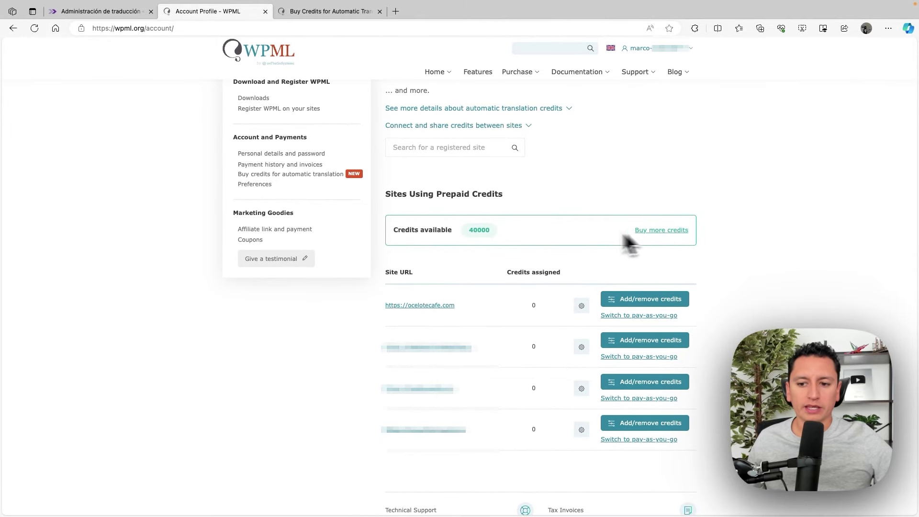
{"action": "left_click", "coordinate": [324, 14]}
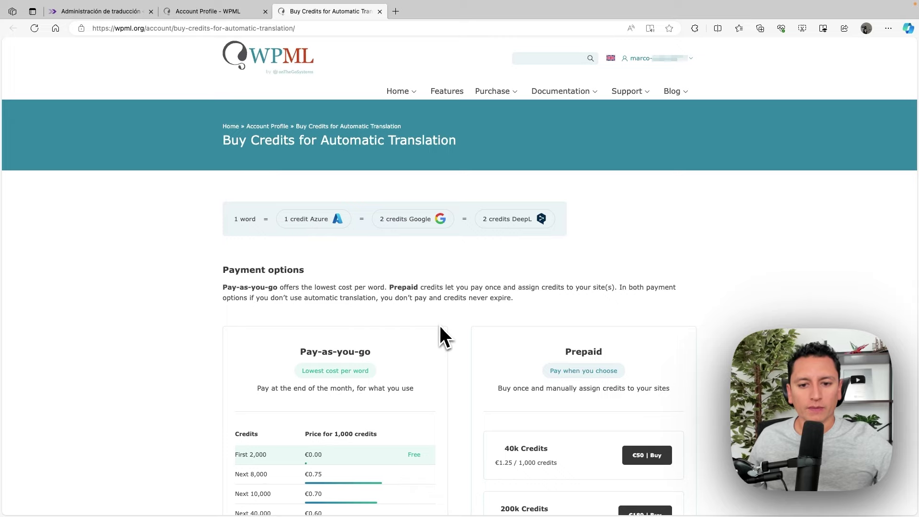
{"action": "scroll", "coordinate": [438, 326], "scroll_direction": "down", "scroll_amount": 1}
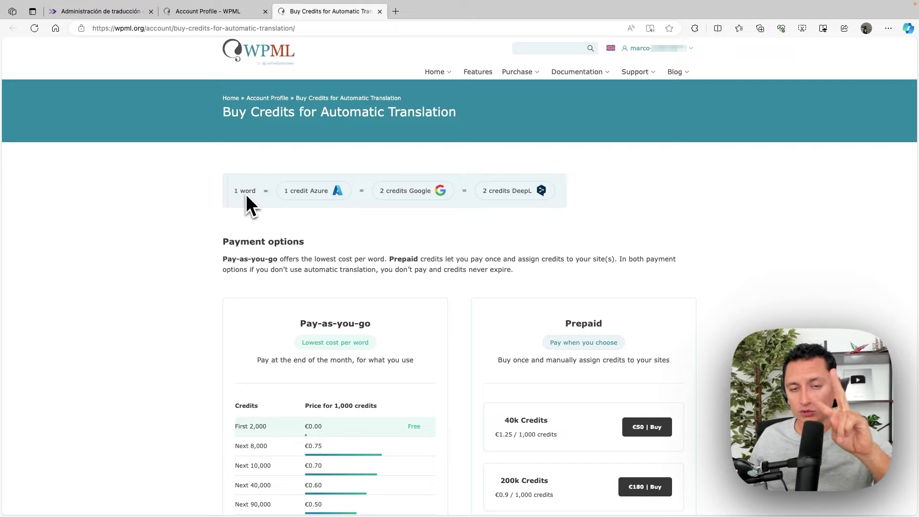
{"action": "scroll", "coordinate": [512, 275], "scroll_direction": "down", "scroll_amount": 3}
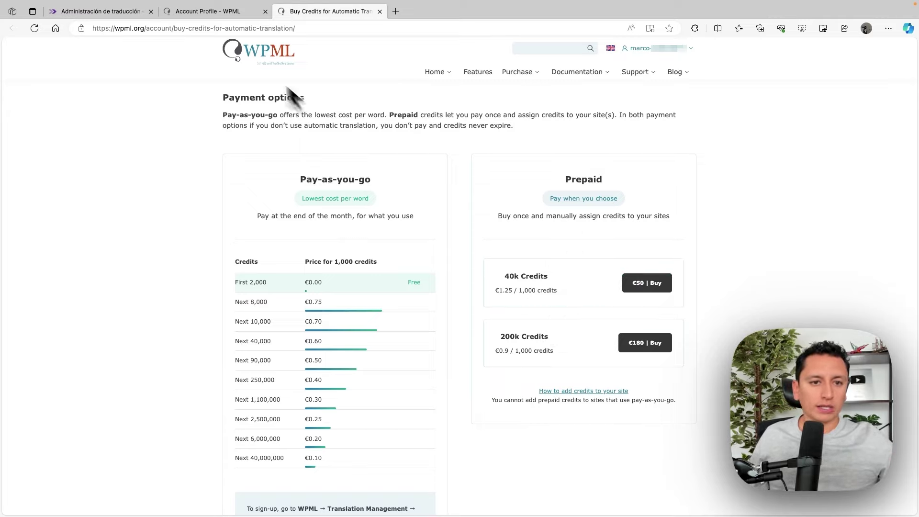
- Assign 10000 prepaid automatic translation credits to the staging9.markethax.com site in the WPML account
{"action": "left_click", "coordinate": [206, 11]}
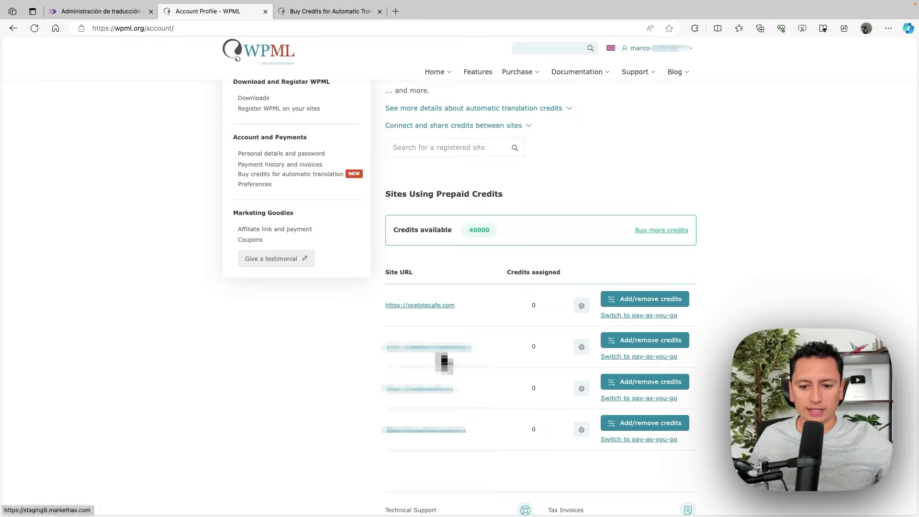
{"action": "left_click", "coordinate": [651, 346]}
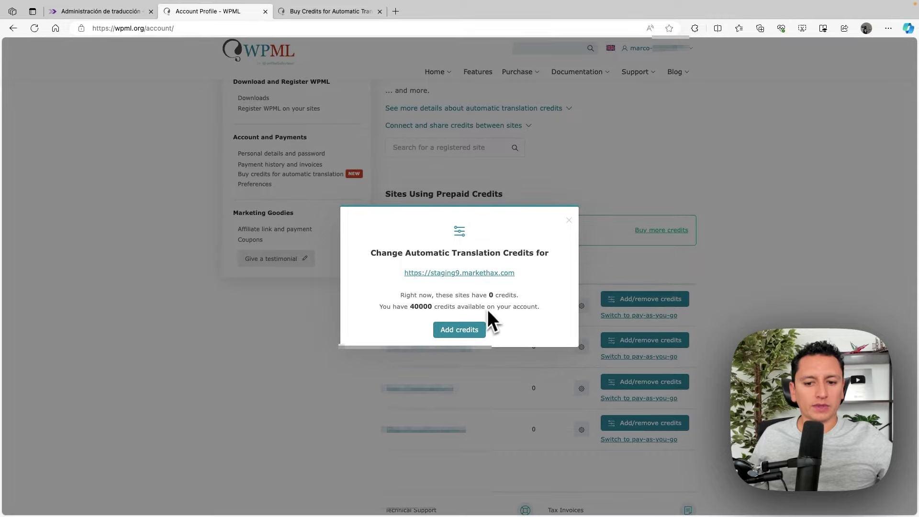
{"action": "left_click", "coordinate": [435, 331]}
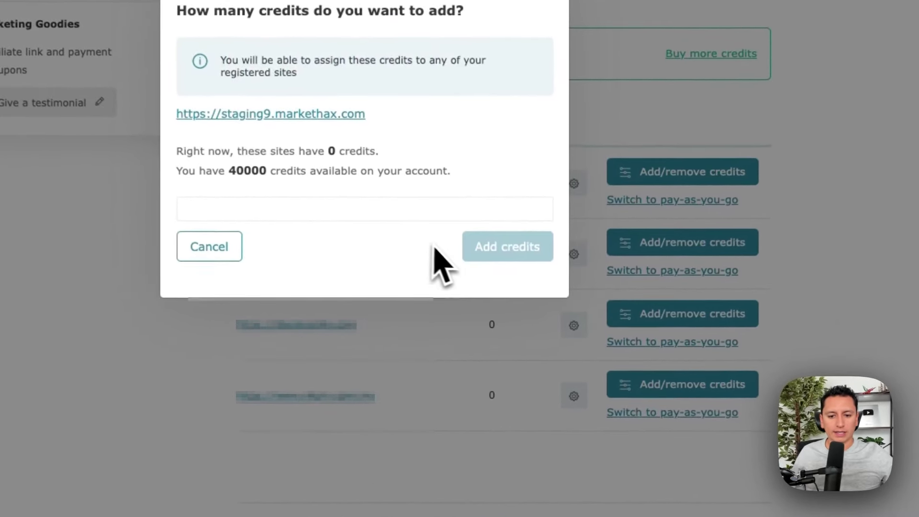
{"action": "left_click", "coordinate": [293, 207]}
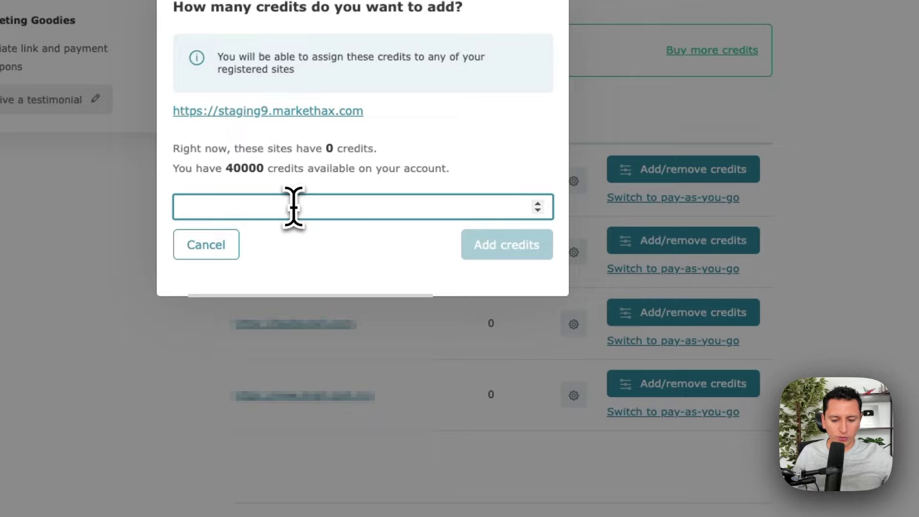
{"action": "type", "text": "10000"}
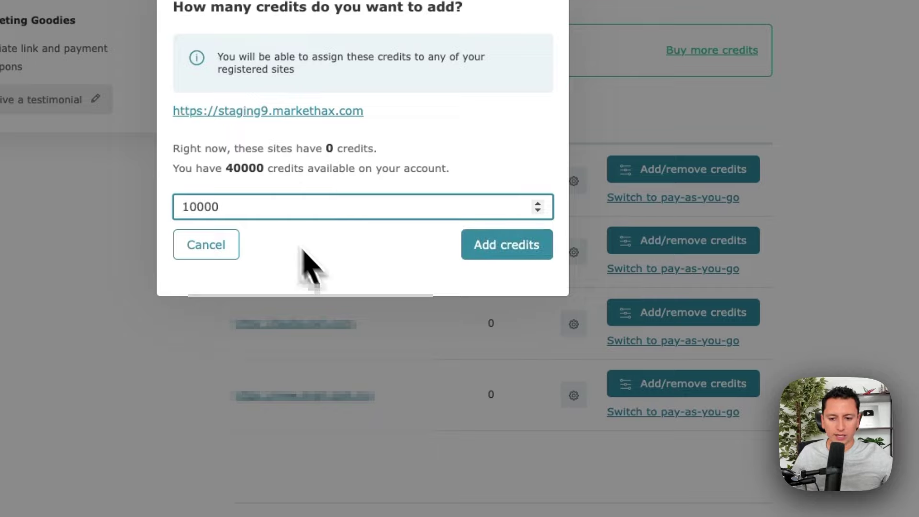
{"action": "left_click", "coordinate": [531, 254]}
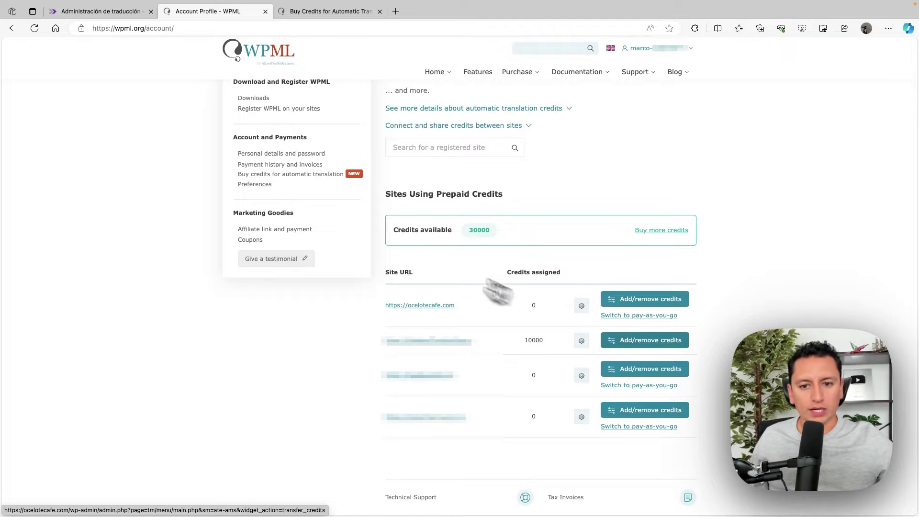
- Switch back to the WordPress admin, reload translation management and look through WPML's language settings
{"action": "left_click", "coordinate": [112, 12]}
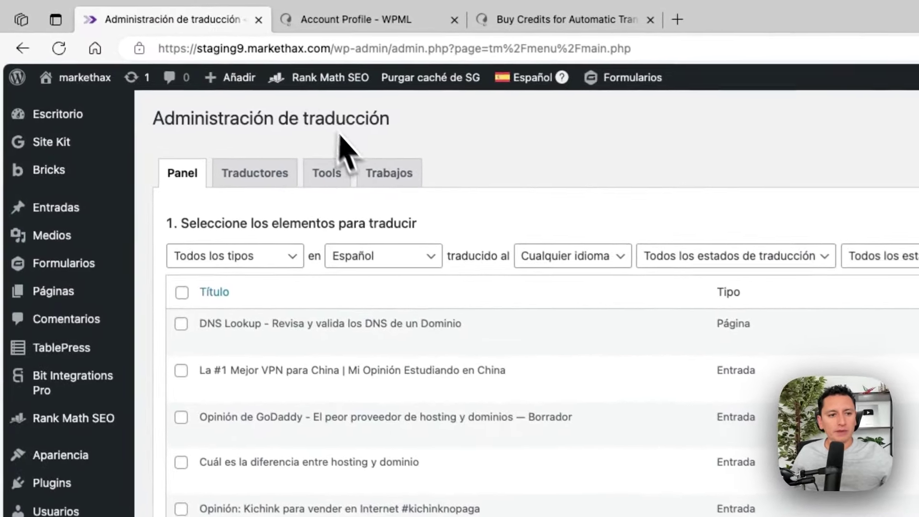
{"action": "left_click", "coordinate": [59, 48]}
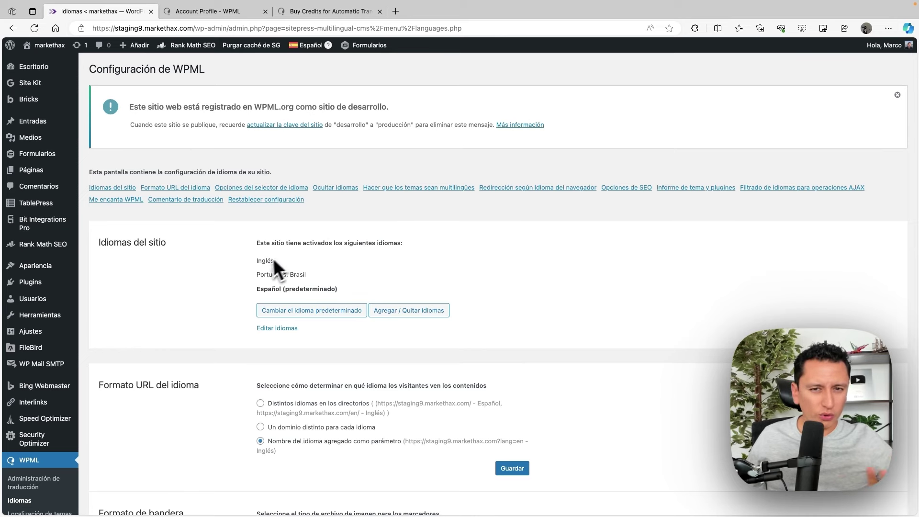
{"action": "scroll", "coordinate": [263, 261], "scroll_direction": "down", "scroll_amount": 5}
{"action": "scroll", "coordinate": [262, 266], "scroll_direction": "down", "scroll_amount": 1}
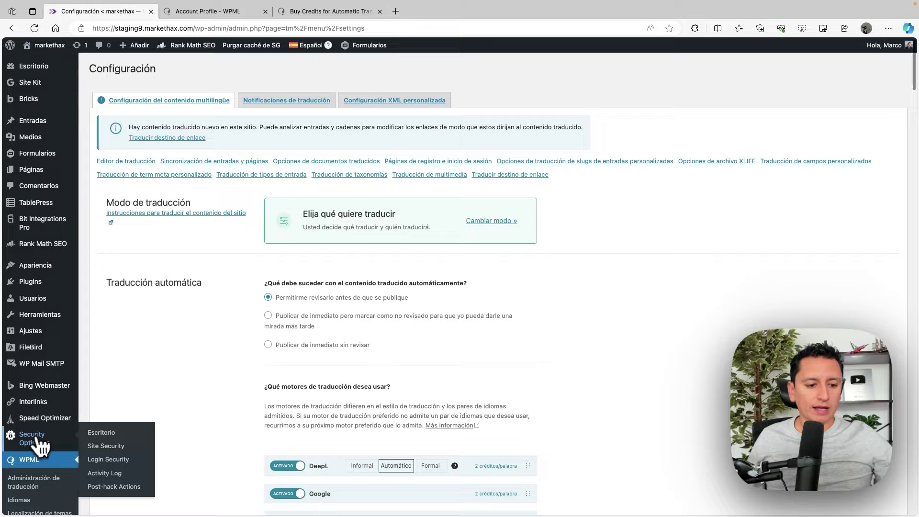
- Look through WPML's multilingual content settings, including the translation engines and editor options, and reopen the configuration page
{"action": "scroll", "coordinate": [41, 457], "scroll_direction": "down", "scroll_amount": 3}
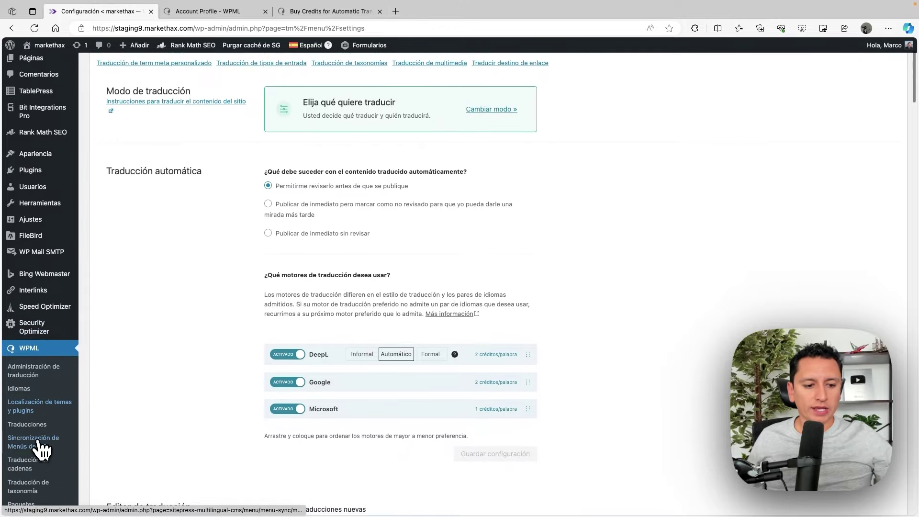
{"action": "scroll", "coordinate": [41, 450], "scroll_direction": "down", "scroll_amount": 2}
{"action": "scroll", "coordinate": [280, 306], "scroll_direction": "up", "scroll_amount": 5}
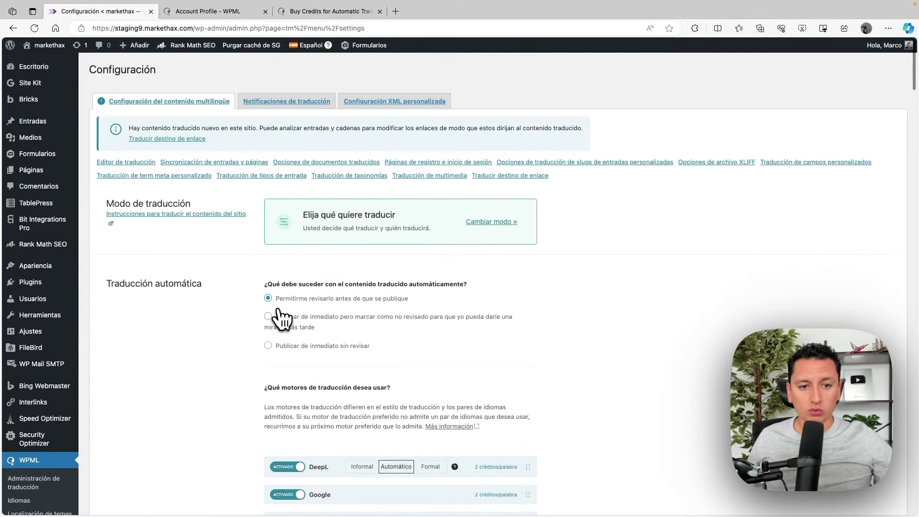
{"action": "scroll", "coordinate": [220, 290], "scroll_direction": "down", "scroll_amount": 14}
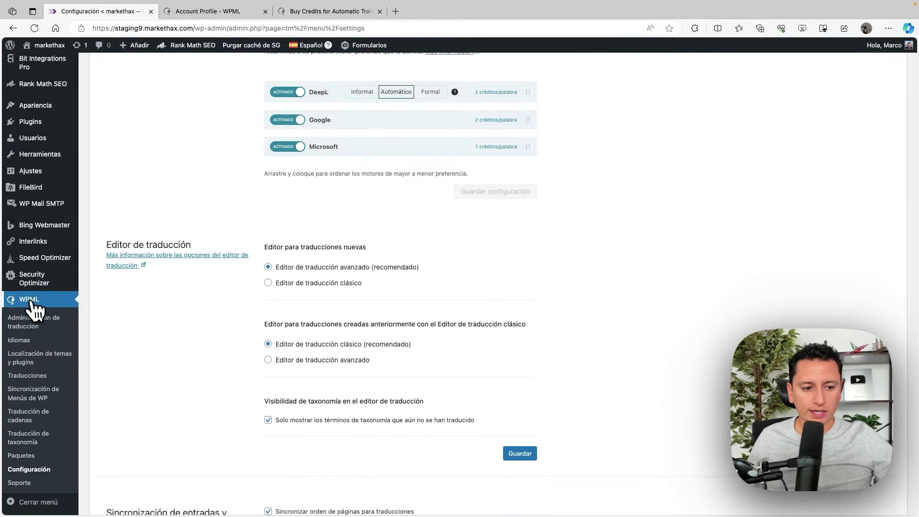
{"action": "left_click", "coordinate": [33, 471]}
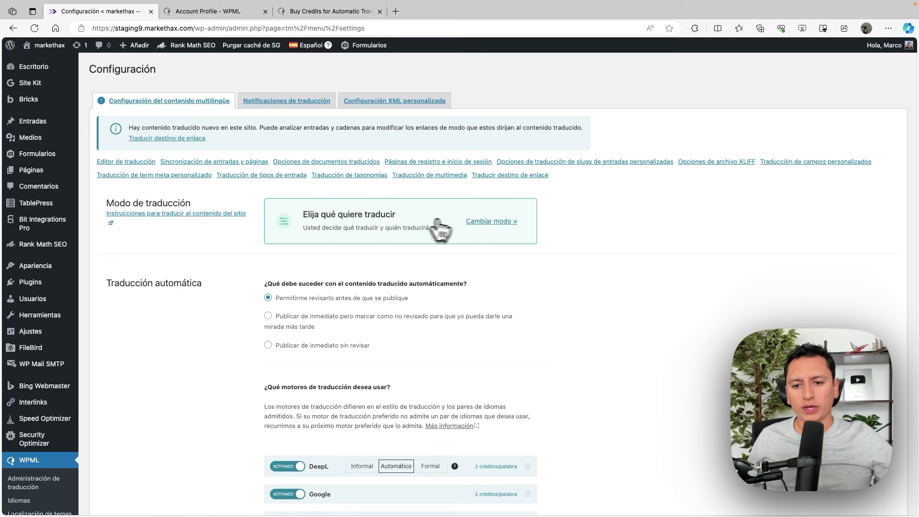
{"action": "left_click", "coordinate": [489, 223]}
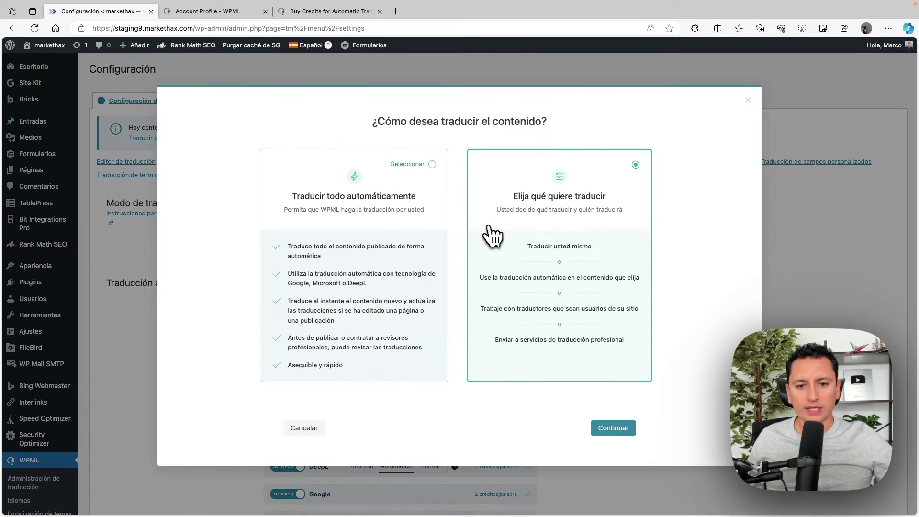
{"action": "left_click", "coordinate": [432, 175]}
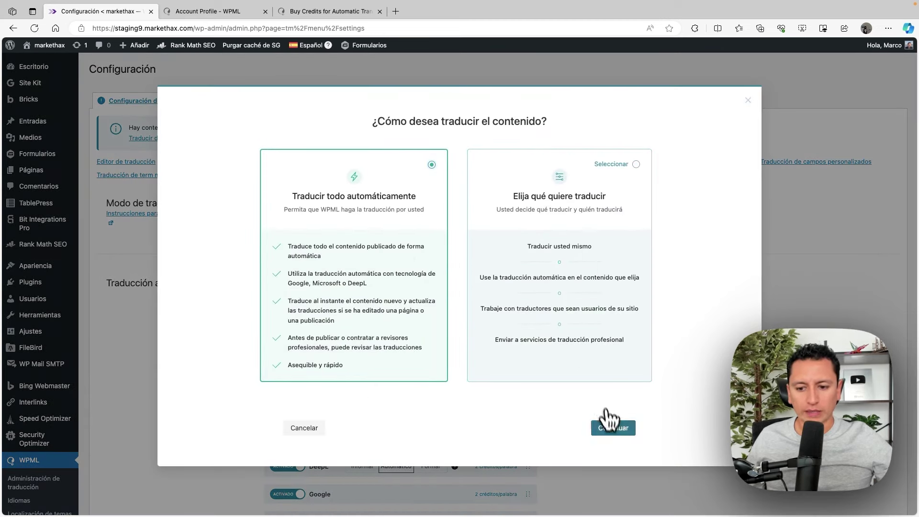
{"action": "left_click", "coordinate": [612, 428]}
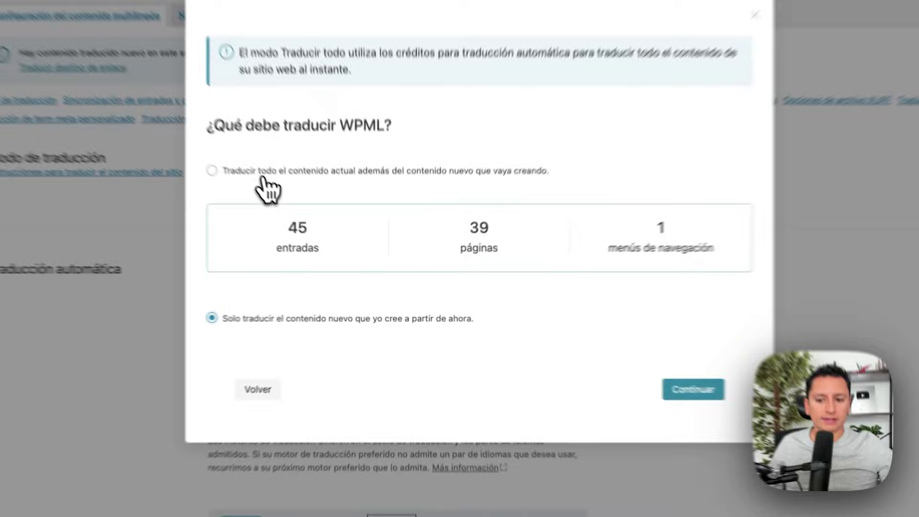
{"action": "left_click", "coordinate": [304, 216]}
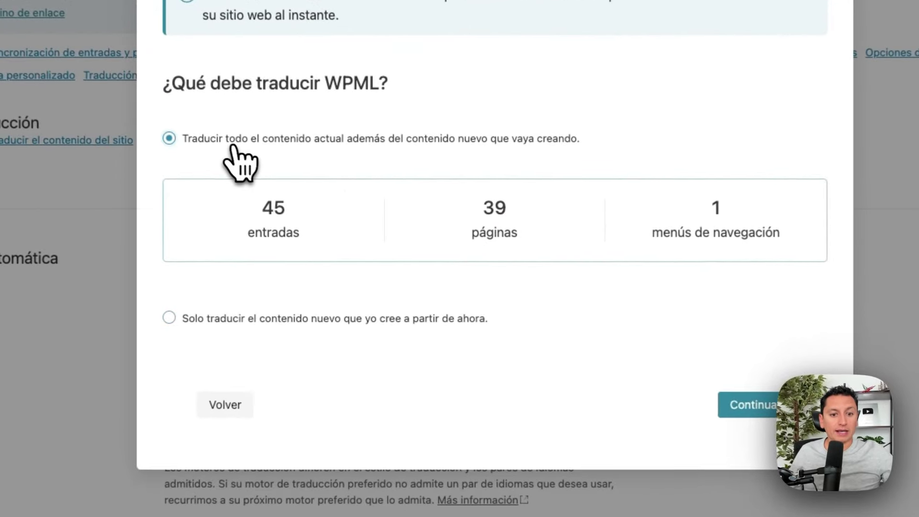
{"action": "left_click", "coordinate": [766, 406]}
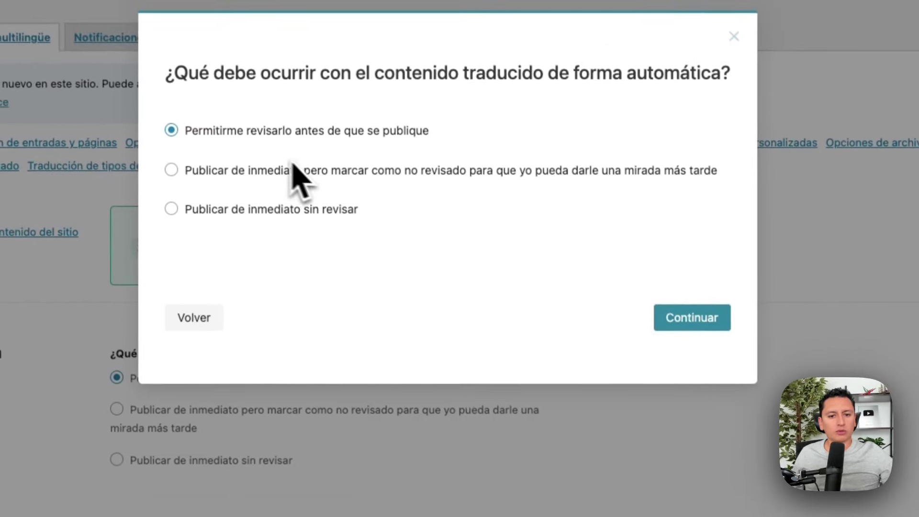
{"action": "left_click", "coordinate": [692, 322]}
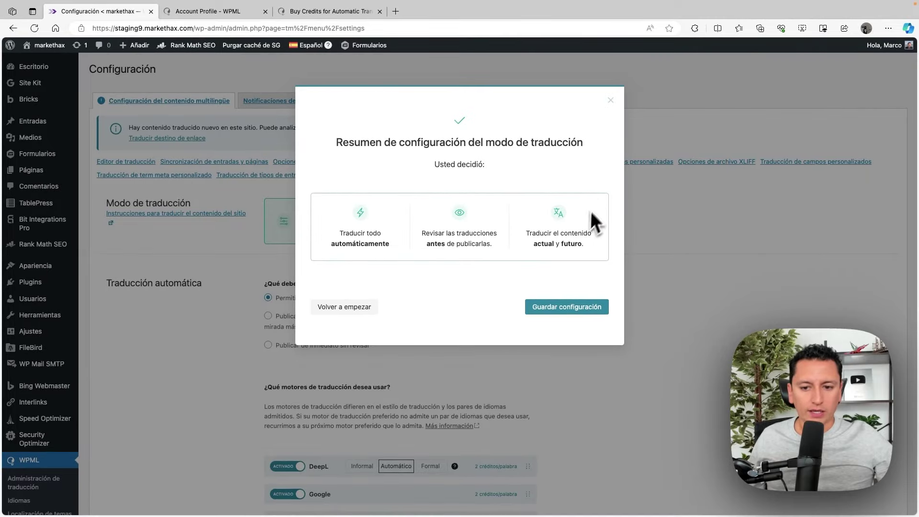
{"action": "left_click", "coordinate": [612, 101]}
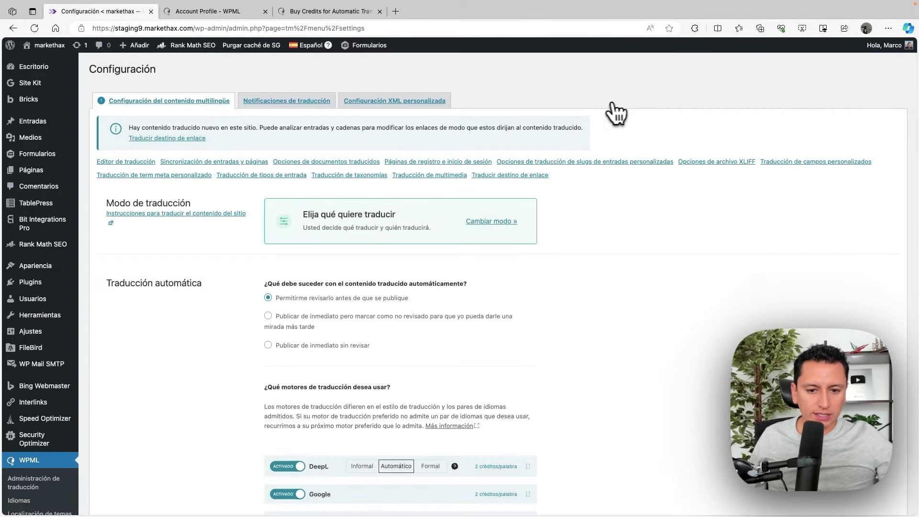
- Set the translation mode to "Elija qué quiere traducir" with "Solo yo" as the translator, and save the configuration
{"action": "left_click", "coordinate": [494, 221]}
{"action": "left_click", "coordinate": [635, 166]}
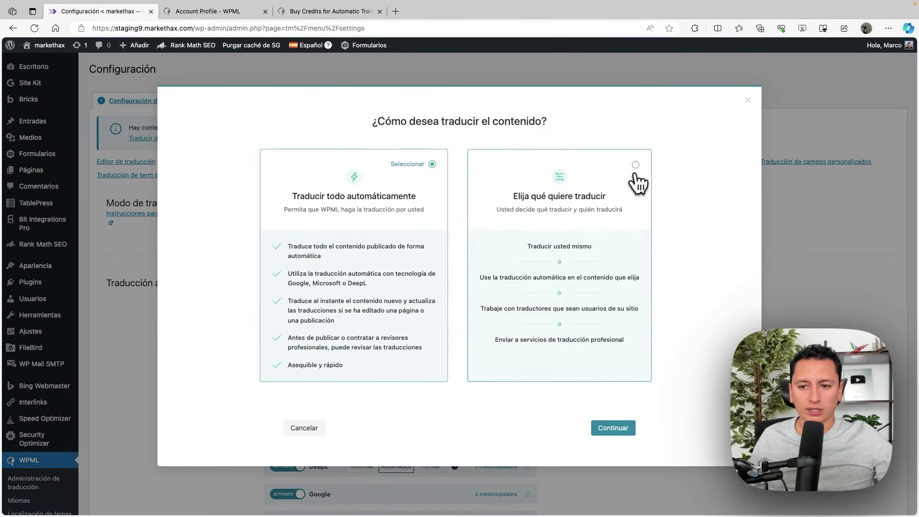
{"action": "left_click", "coordinate": [616, 434]}
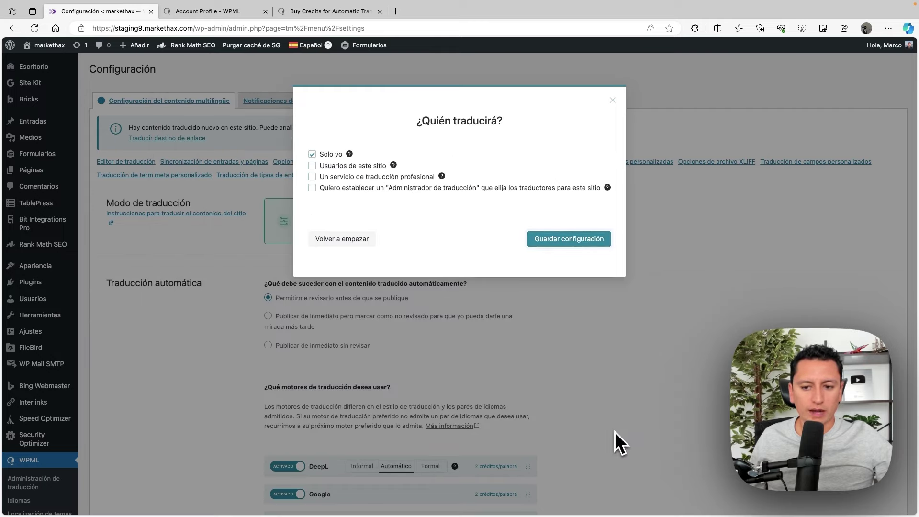
{"action": "left_click", "coordinate": [579, 240]}
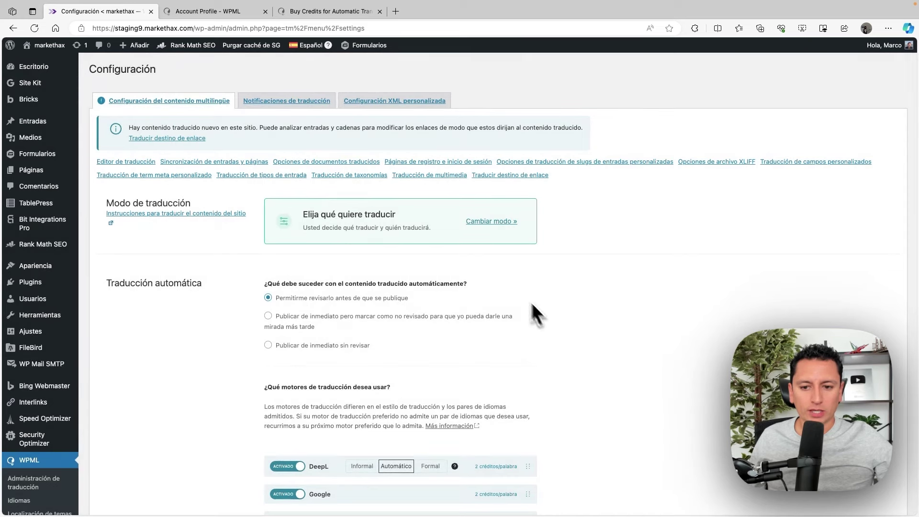
- Keep DeepL's tone on Automático, move Microsoft to first place among the translation engines, and save the configuration
{"action": "scroll", "coordinate": [597, 344], "scroll_direction": "down", "scroll_amount": 5}
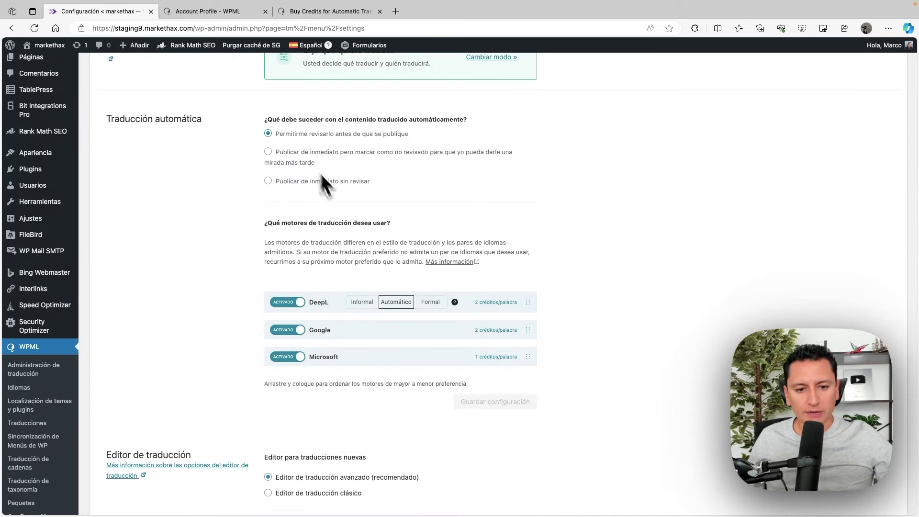
{"action": "scroll", "coordinate": [364, 255], "scroll_direction": "down", "scroll_amount": 2}
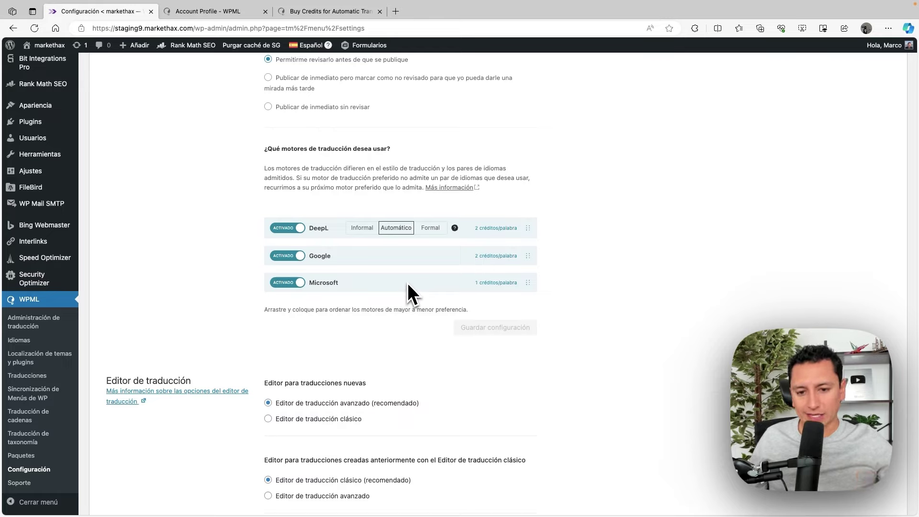
{"action": "left_click", "coordinate": [441, 234]}
{"action": "left_click", "coordinate": [397, 236]}
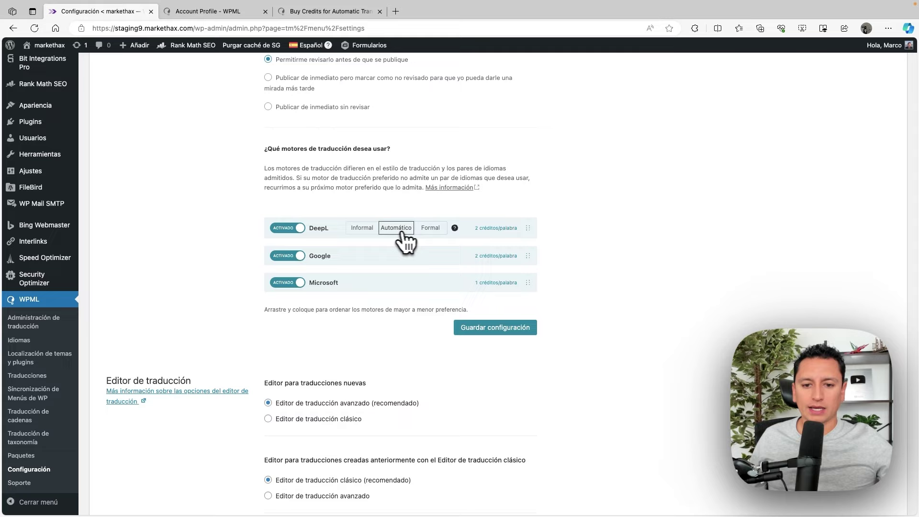
{"action": "left_click", "coordinate": [367, 232]}
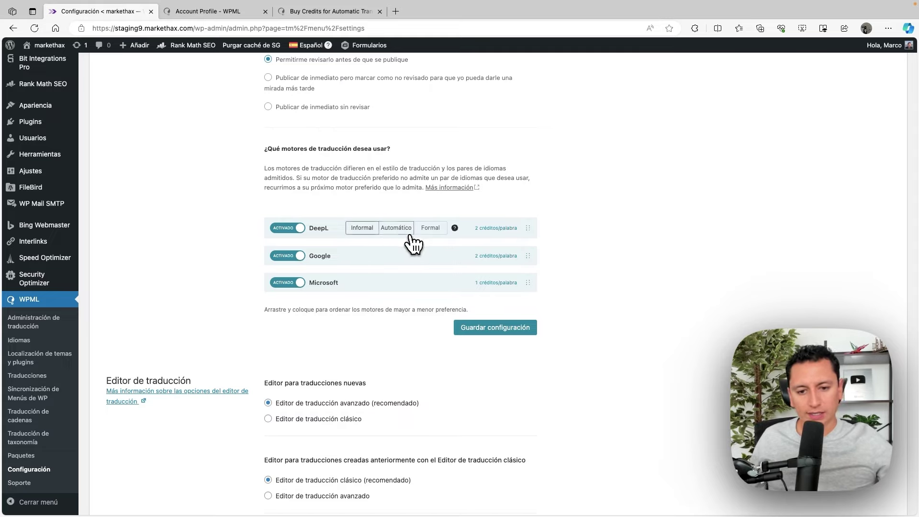
{"action": "left_click", "coordinate": [498, 332]}
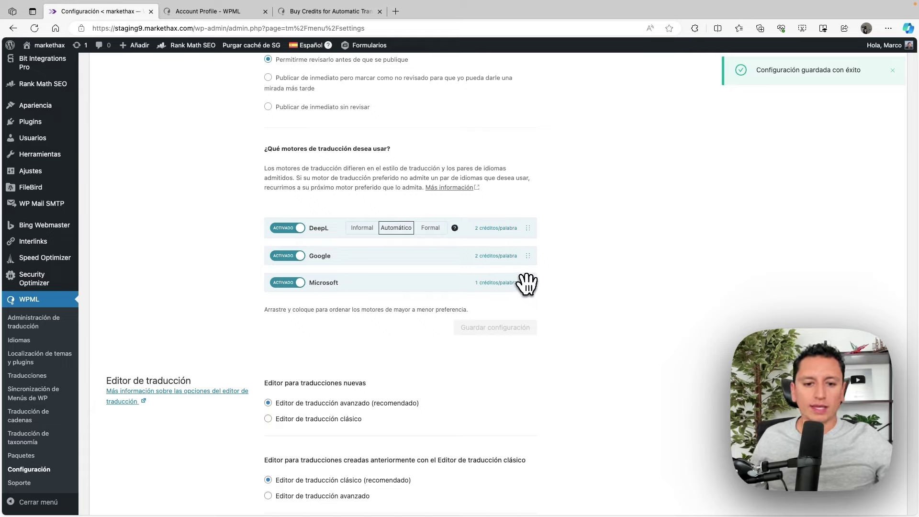
{"action": "left_click_drag", "start_coordinate": [528, 282], "coordinate": [525, 228]}
{"action": "left_click", "coordinate": [496, 330]}
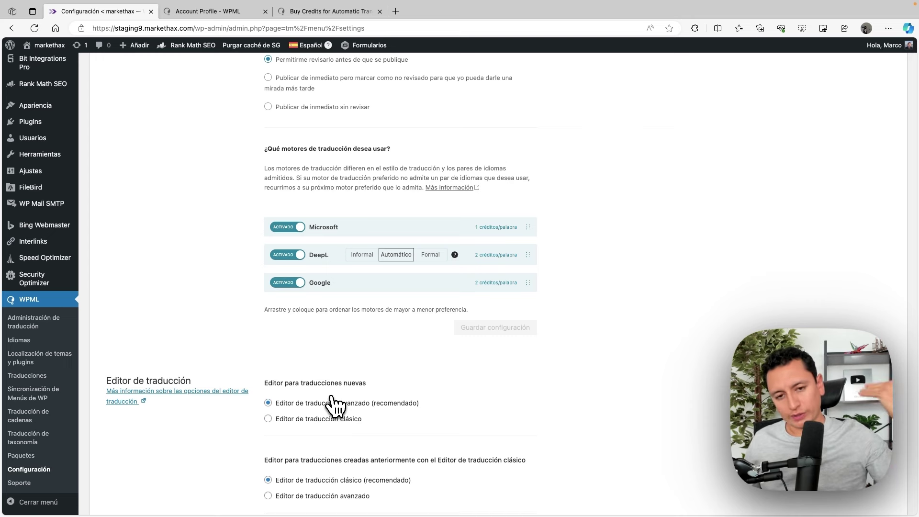
- Open the English translation of the "Acerca de MarketHax" page in the Advanced Translation Editor
{"action": "scroll", "coordinate": [334, 405], "scroll_direction": "up", "scroll_amount": 5}
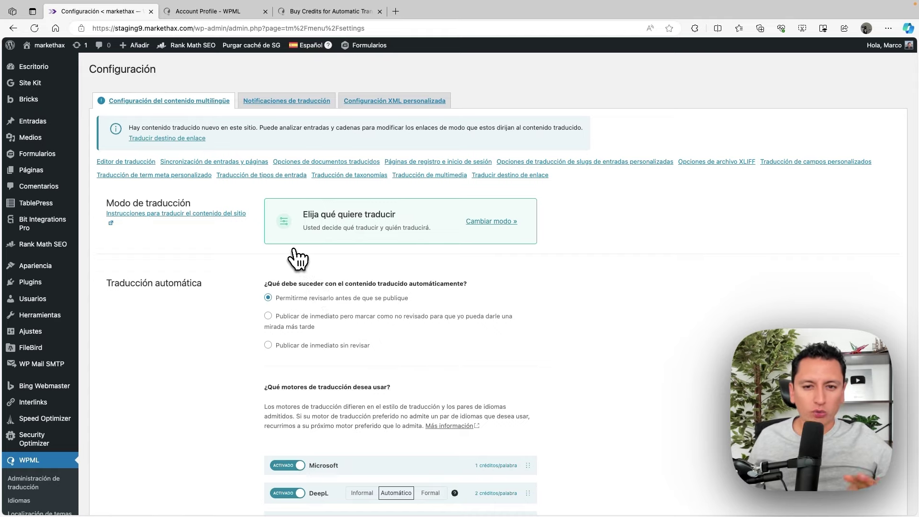
{"action": "mouse_move", "coordinate": [43, 174]}
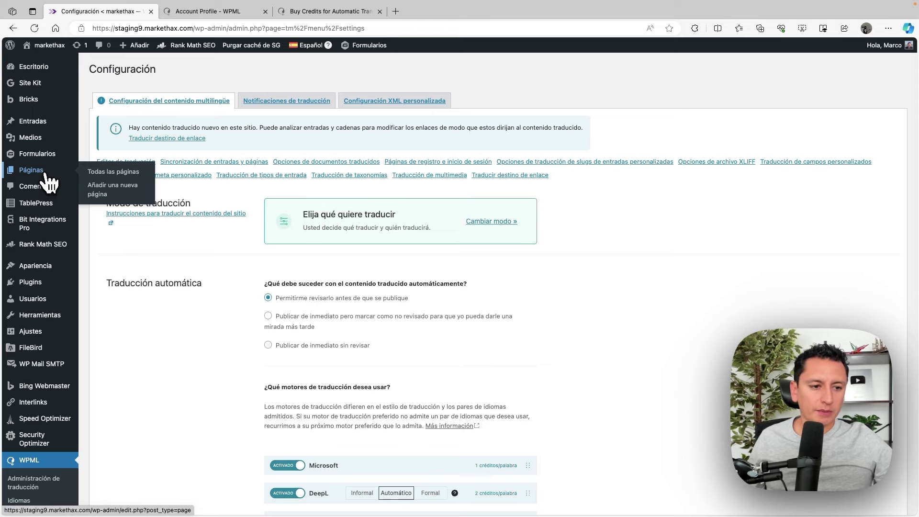
{"action": "left_click", "coordinate": [472, 224]}
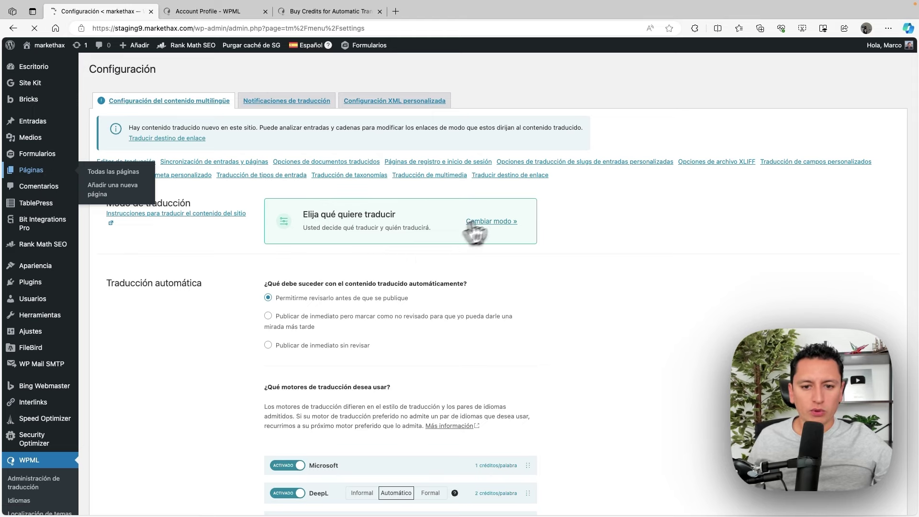
{"action": "left_click", "coordinate": [782, 133]}
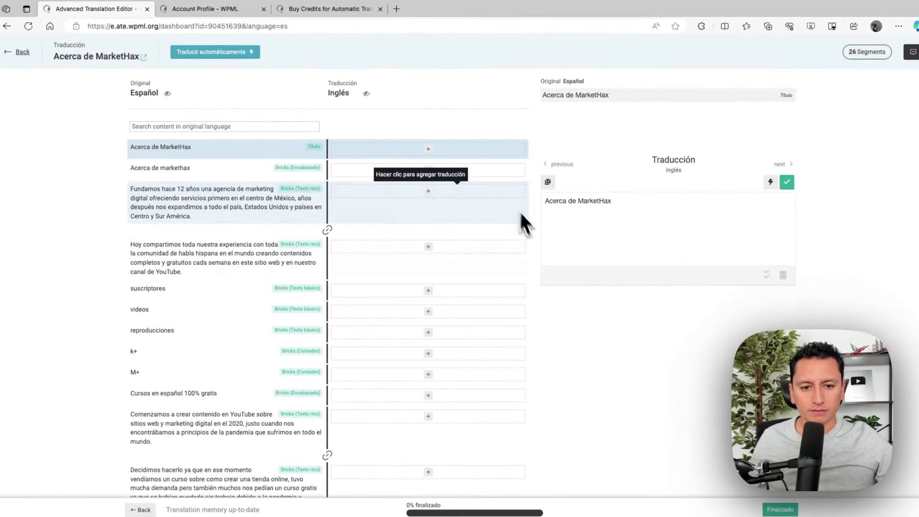
{"action": "scroll", "coordinate": [309, 306], "scroll_direction": "down", "scroll_amount": 10}
{"action": "scroll", "coordinate": [306, 292], "scroll_direction": "up", "scroll_amount": 12}
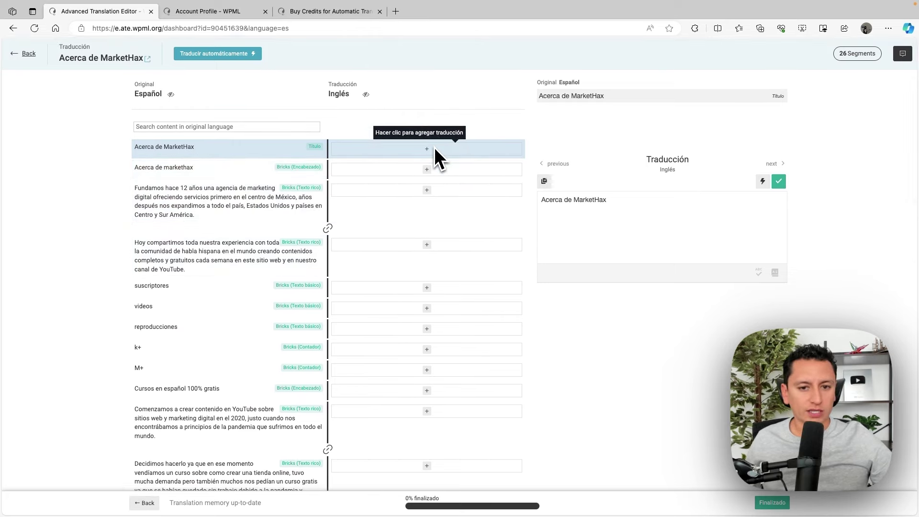
- Translate the "Acerca de markethax" heading segment as "About markethax" and accept it
{"action": "left_click", "coordinate": [431, 165]}
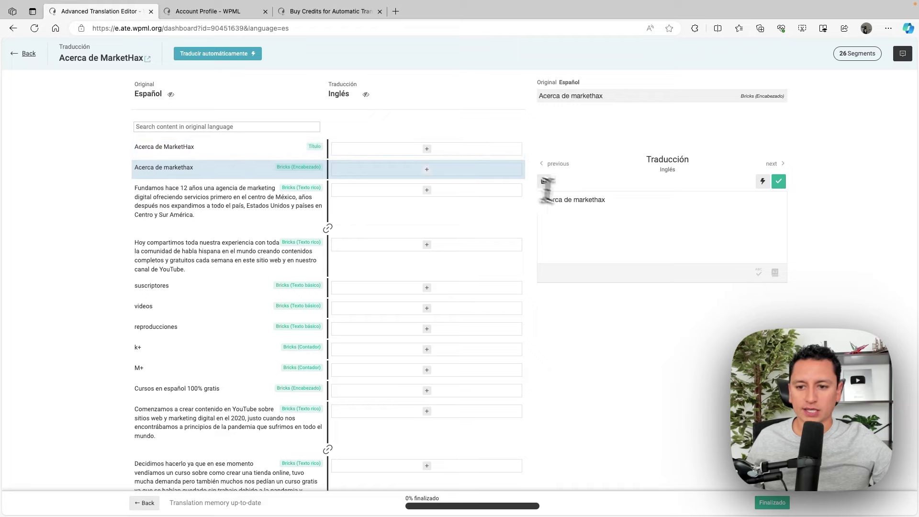
{"action": "left_click_drag", "start_coordinate": [567, 200], "coordinate": [510, 197]}
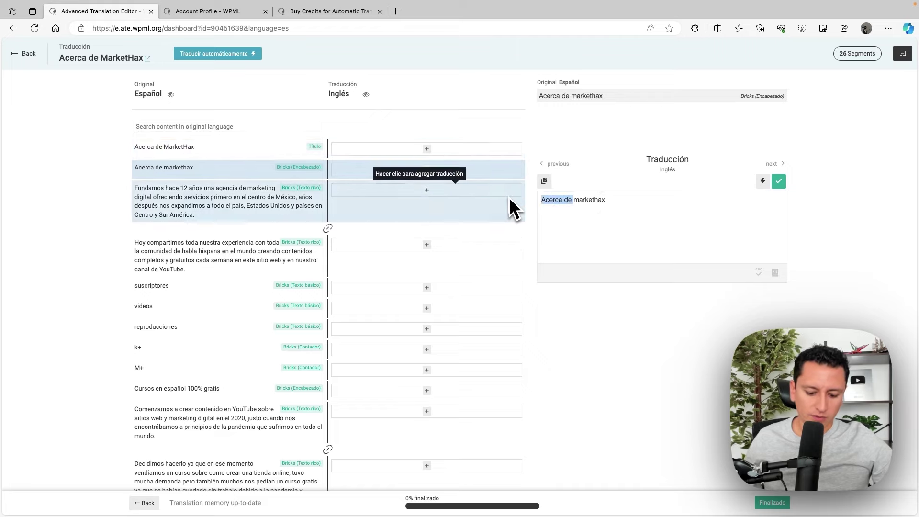
{"action": "key", "text": "BackSpace"}
{"action": "type", "text": "About"}
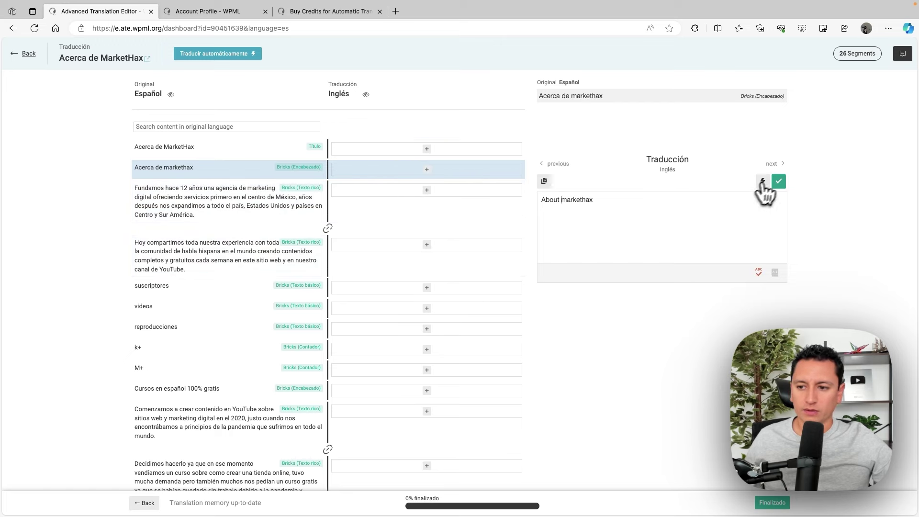
{"action": "left_click", "coordinate": [779, 181]}
- Translate the page title segment "Acerca de MarketHax" as "About MarketHax" and accept it
{"action": "scroll", "coordinate": [440, 141], "scroll_direction": "down", "scroll_amount": 1}
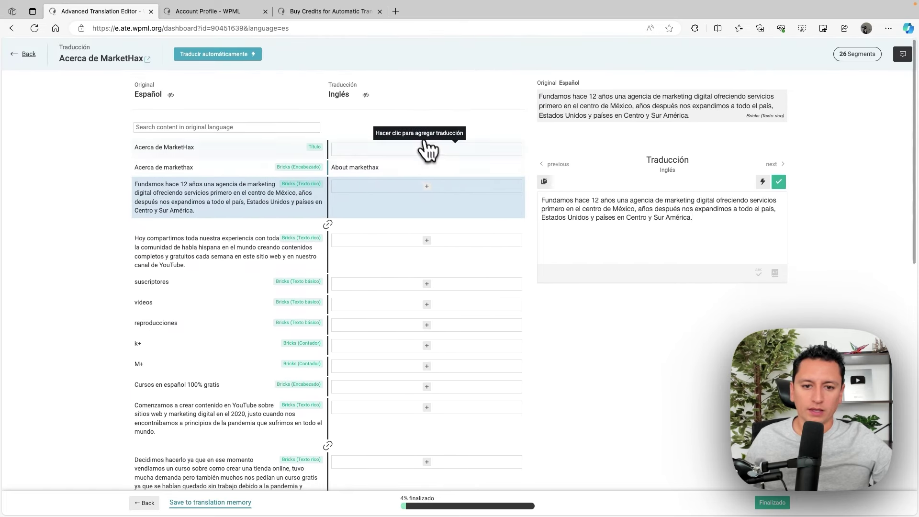
{"action": "left_click", "coordinate": [433, 152]}
{"action": "left_click_drag", "start_coordinate": [576, 200], "coordinate": [490, 192]}
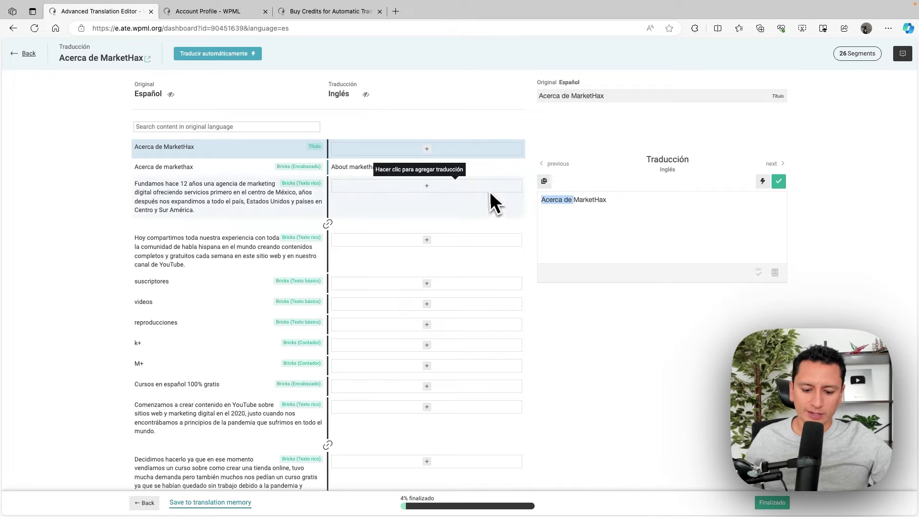
{"action": "key", "text": "BackSpace"}
{"action": "type", "text": "About"}
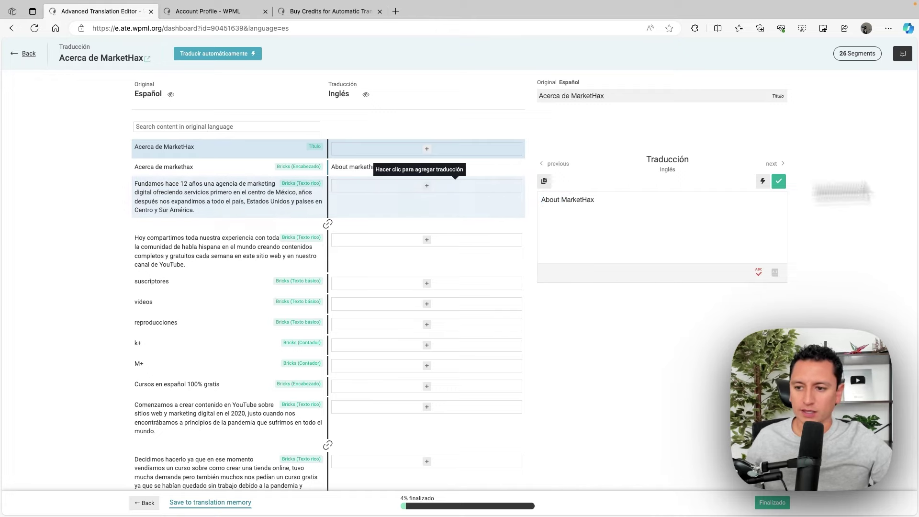
{"action": "left_click", "coordinate": [779, 181]}
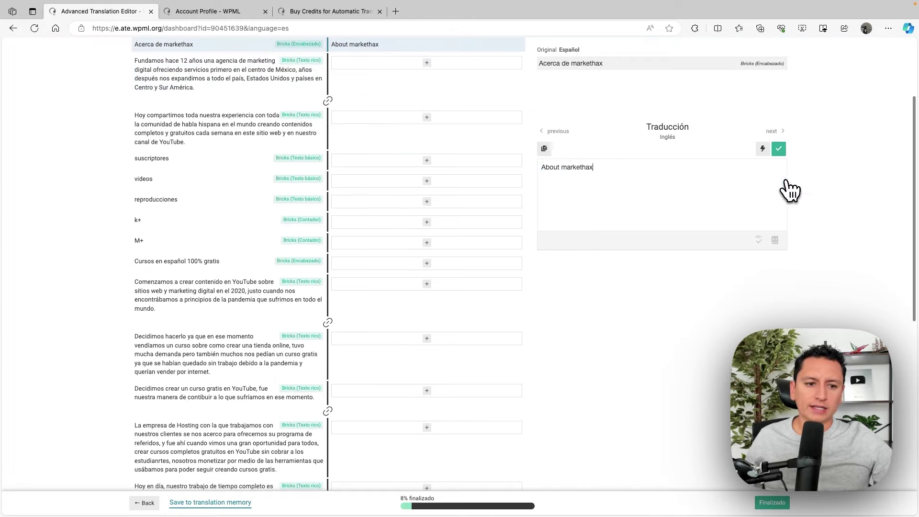
- Translate the "Fundamos hace 12 años una agencia de marketing digital" segment automatically and accept the translation
{"action": "scroll", "coordinate": [311, 216], "scroll_direction": "up", "scroll_amount": 2}
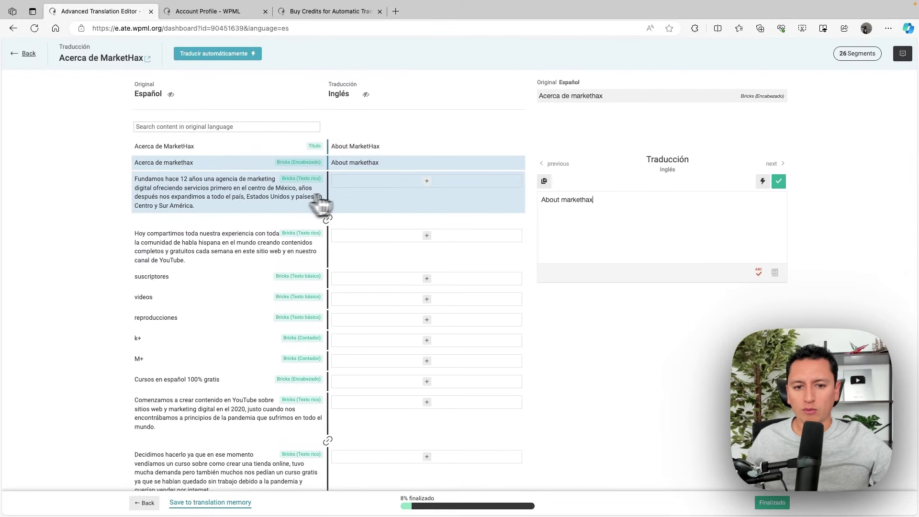
{"action": "left_click", "coordinate": [428, 186]}
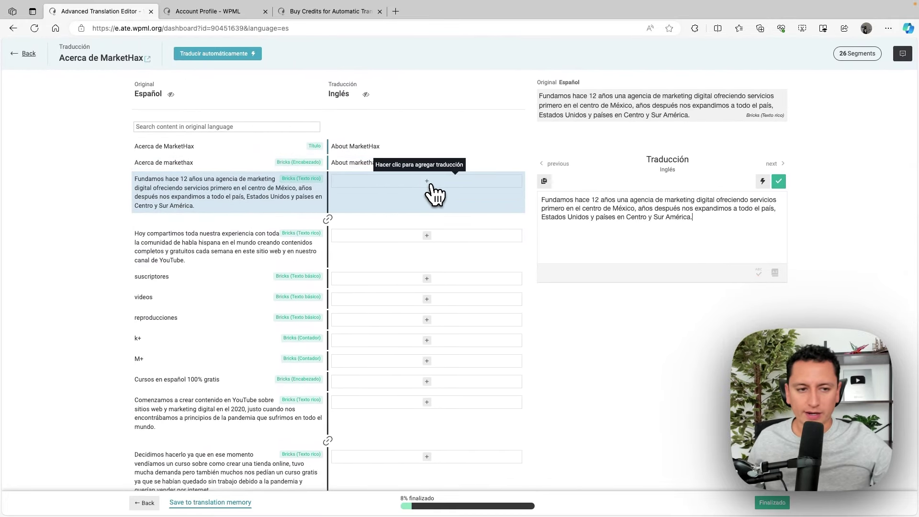
{"action": "mouse_move", "coordinate": [229, 56]}
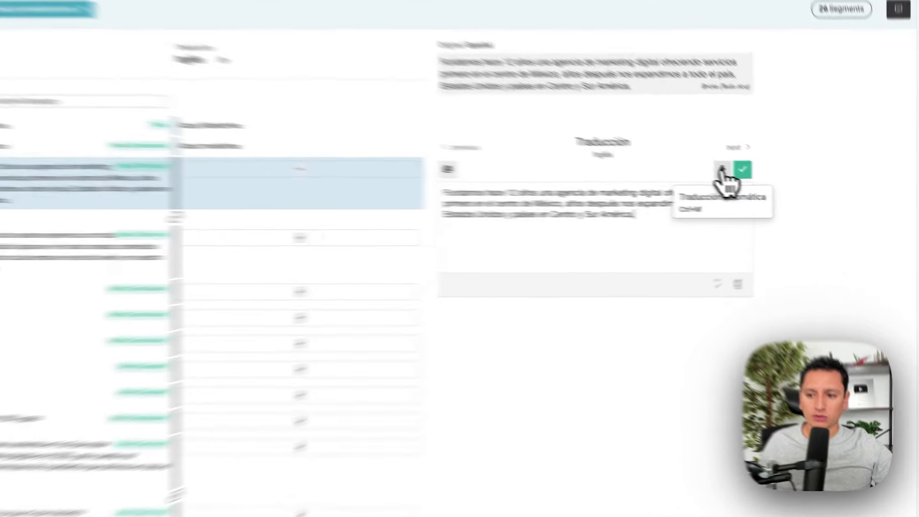
{"action": "left_click", "coordinate": [763, 182]}
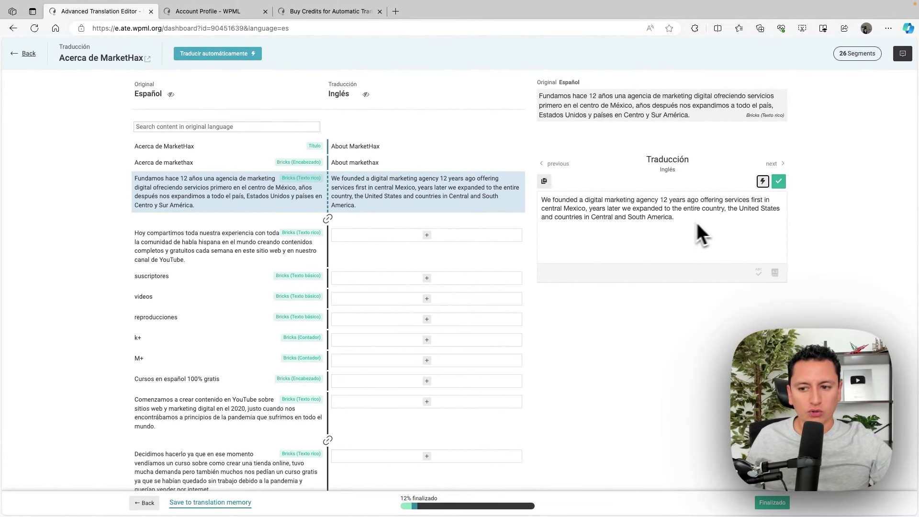
{"action": "left_click", "coordinate": [779, 181]}
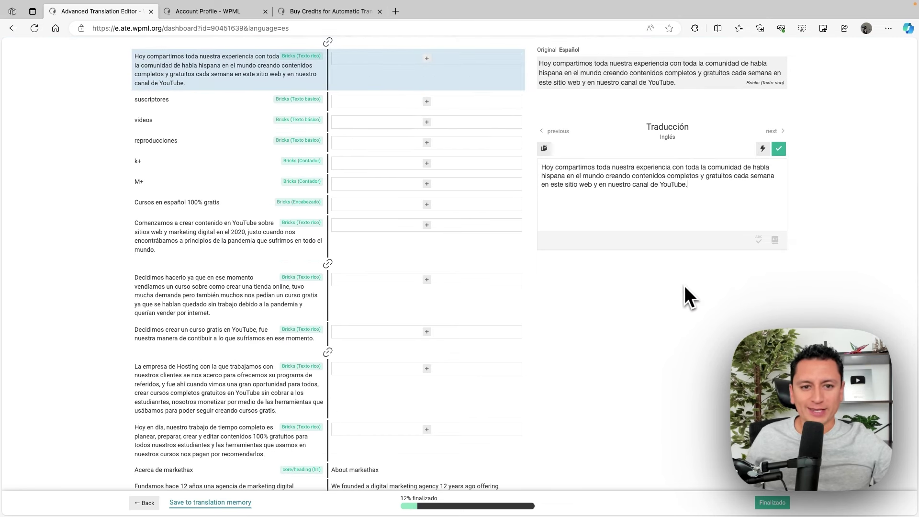
- Translate the "Hoy compartimos toda nuestra experiencia" and "suscriptores" segments automatically, accepting each translation
{"action": "scroll", "coordinate": [685, 286], "scroll_direction": "up", "scroll_amount": 4}
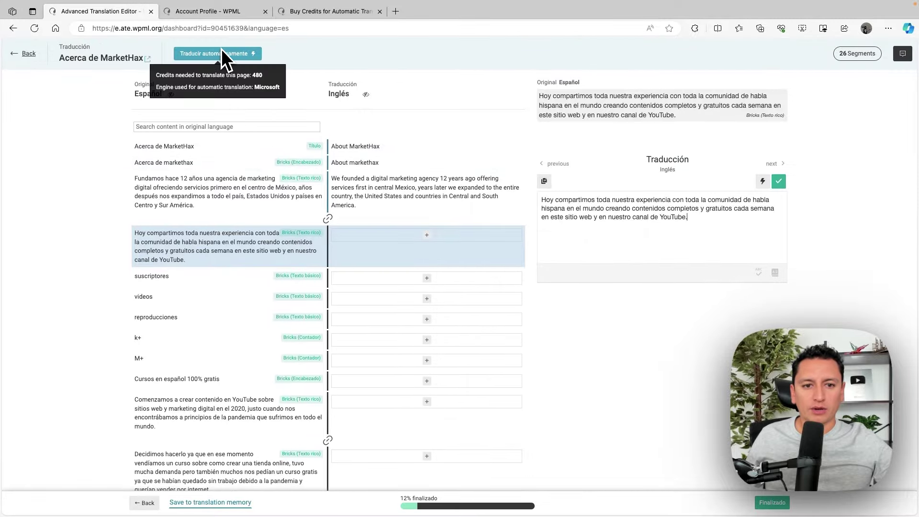
{"action": "mouse_move", "coordinate": [243, 59]}
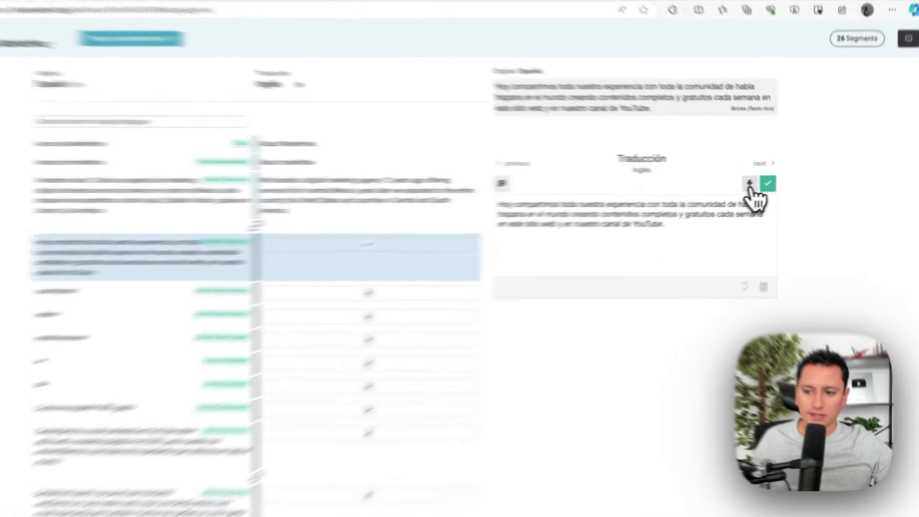
{"action": "left_click", "coordinate": [763, 181]}
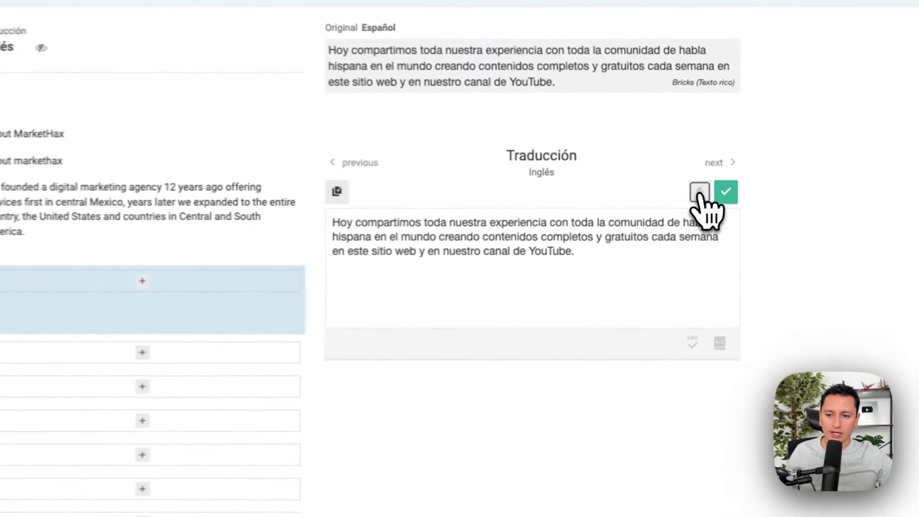
{"action": "left_click", "coordinate": [721, 193]}
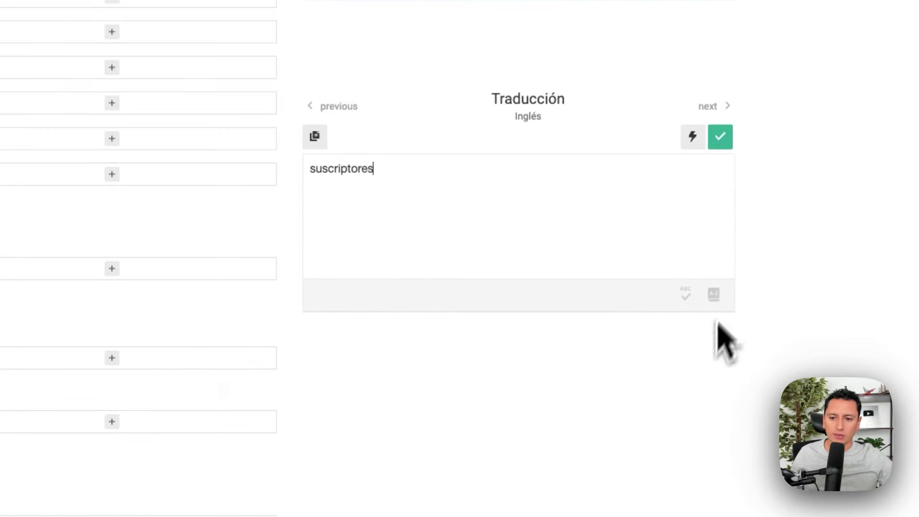
{"action": "left_click", "coordinate": [693, 137]}
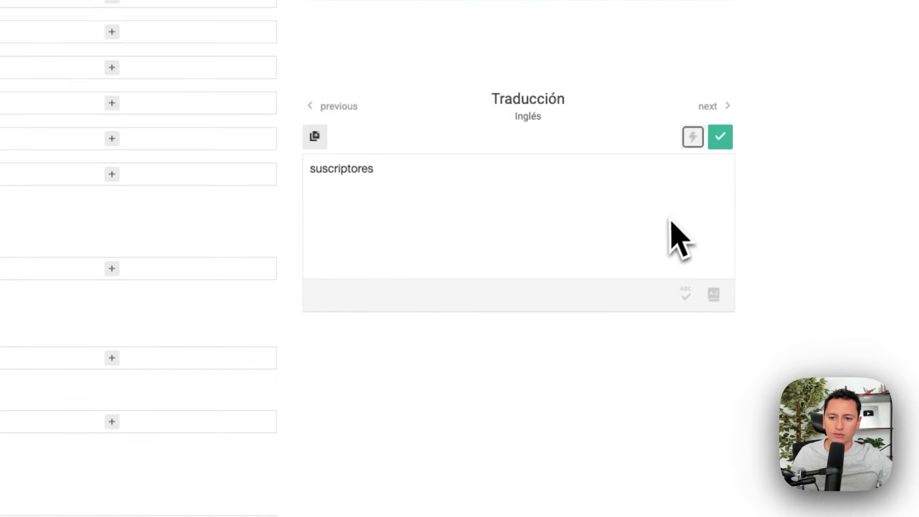
{"action": "left_click", "coordinate": [721, 139]}
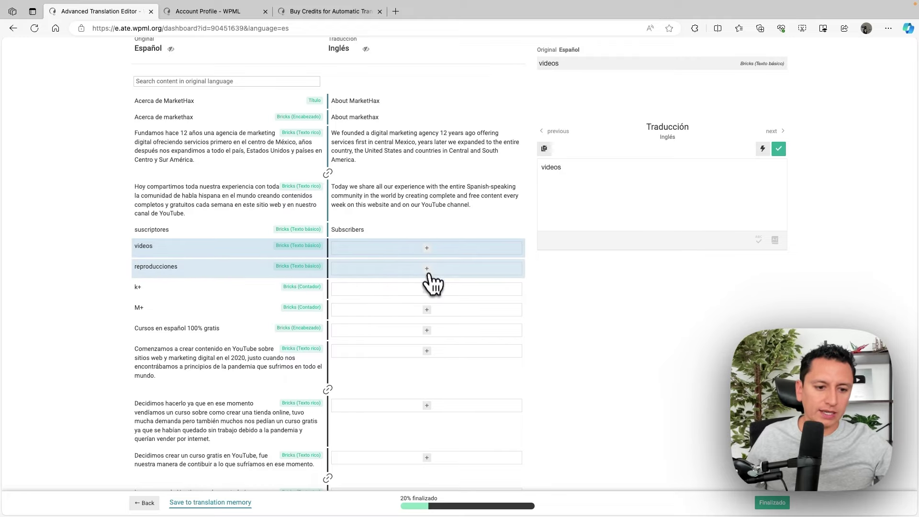
- Translate all remaining segments of the "Acerca de MarketHax" page automatically, review them and finalize the translation
{"action": "scroll", "coordinate": [438, 288], "scroll_direction": "up", "scroll_amount": 3}
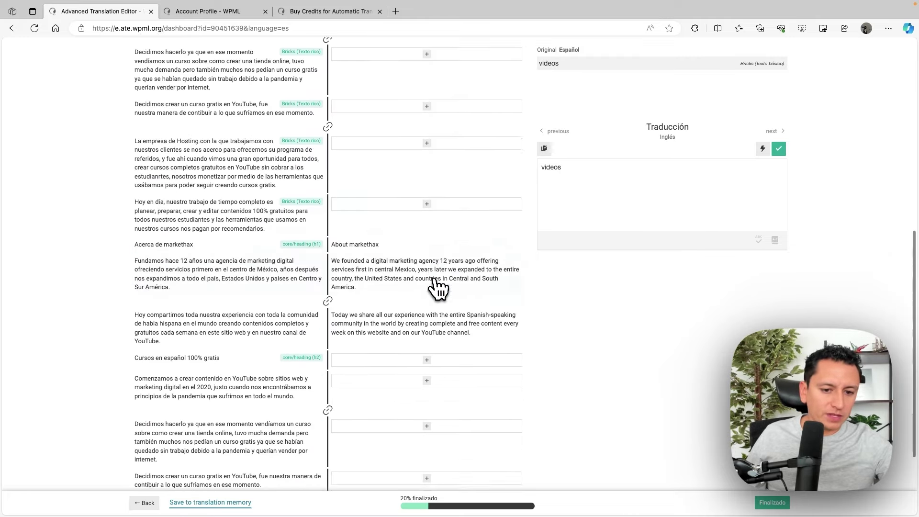
{"action": "scroll", "coordinate": [421, 266], "scroll_direction": "down", "scroll_amount": 1}
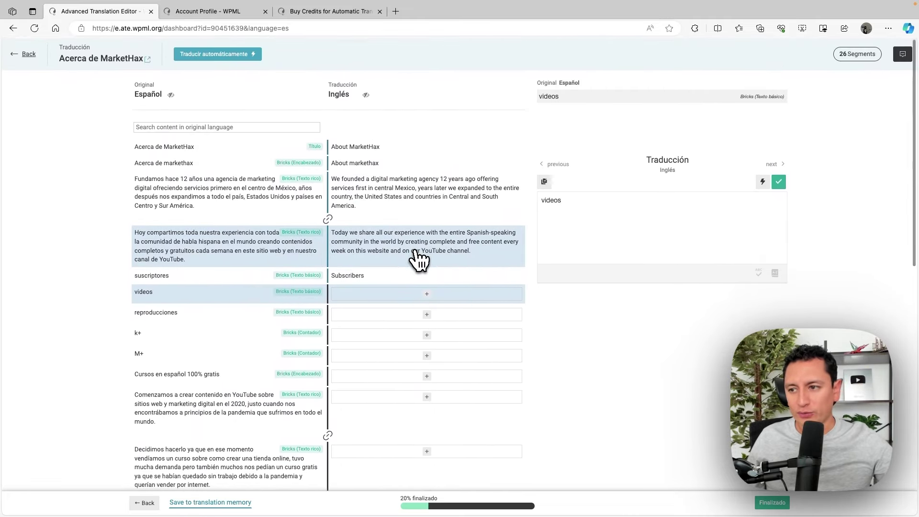
{"action": "mouse_move", "coordinate": [243, 54]}
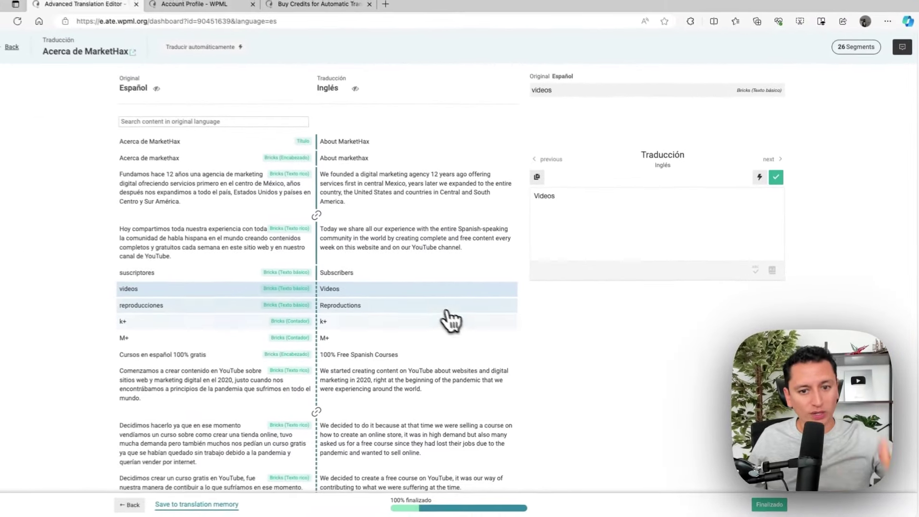
{"action": "scroll", "coordinate": [467, 322], "scroll_direction": "down", "scroll_amount": 5}
{"action": "scroll", "coordinate": [436, 311], "scroll_direction": "down", "scroll_amount": 5}
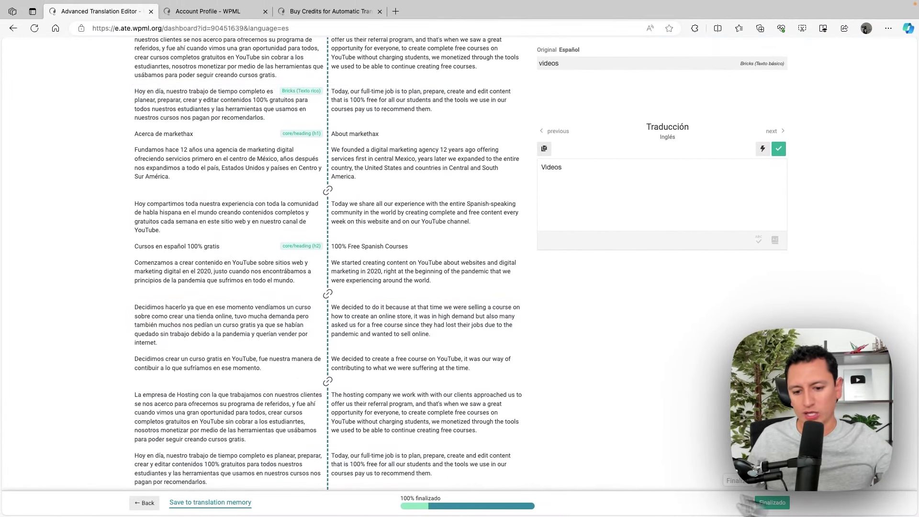
{"action": "left_click", "coordinate": [768, 502]}
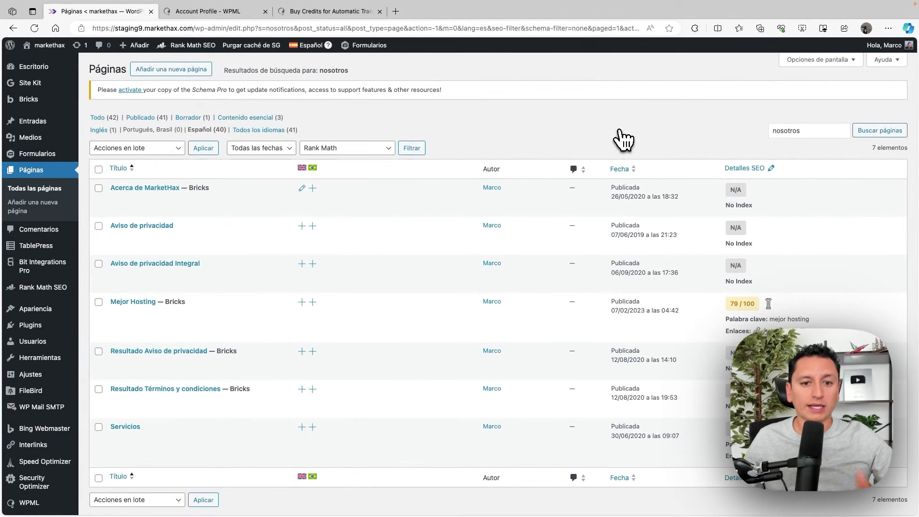
- Reload the WPML account page and check the prepaid credits assigned to each site
{"action": "left_click", "coordinate": [227, 14]}
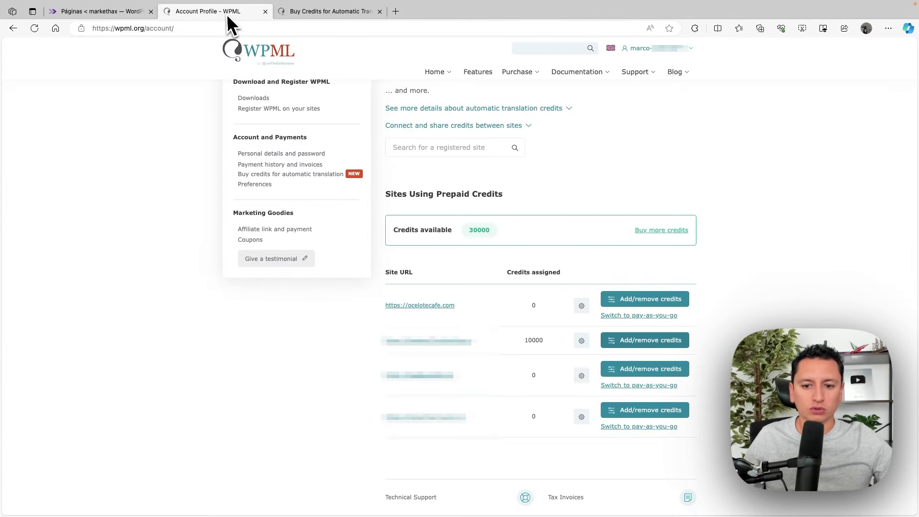
{"action": "left_click", "coordinate": [35, 28]}
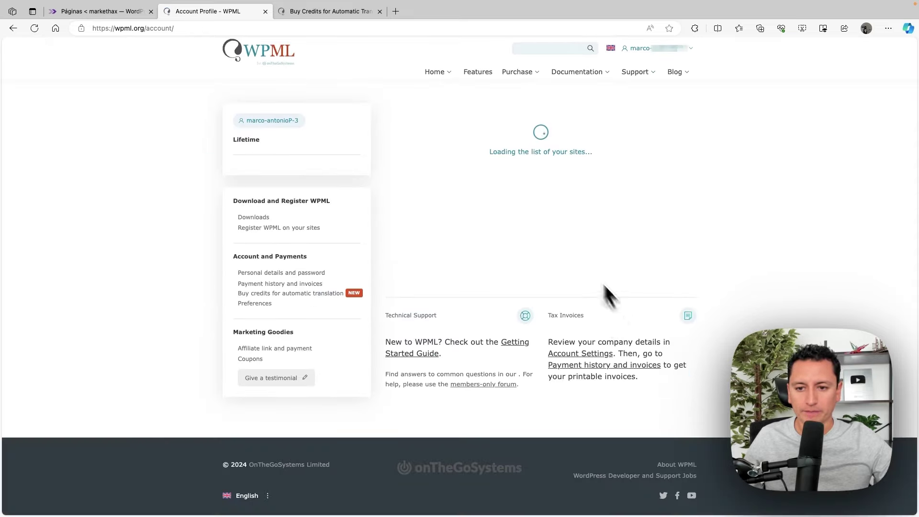
{"action": "scroll", "coordinate": [734, 287], "scroll_direction": "down", "scroll_amount": 4}
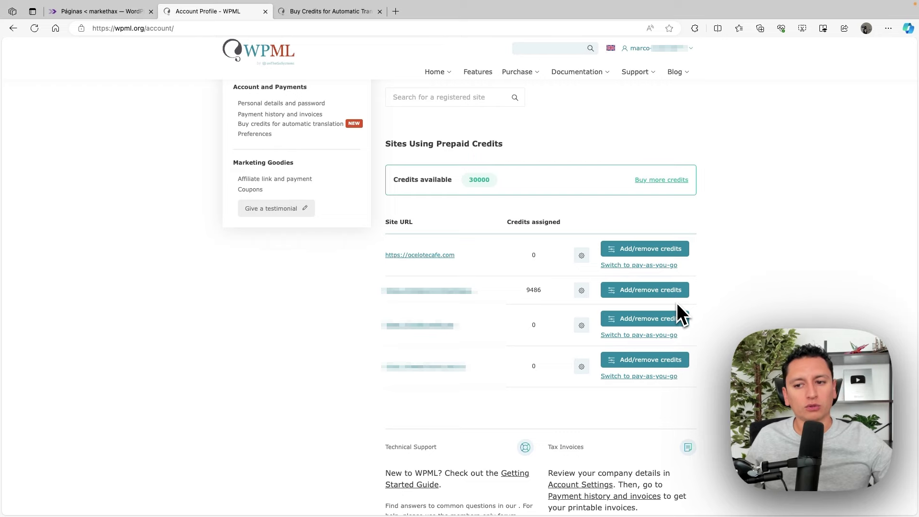
- Return to the markethax site, switch its home page to English and examine which texts and menu items are translated
{"action": "key", "text": "ctrl+shift+Tab"}
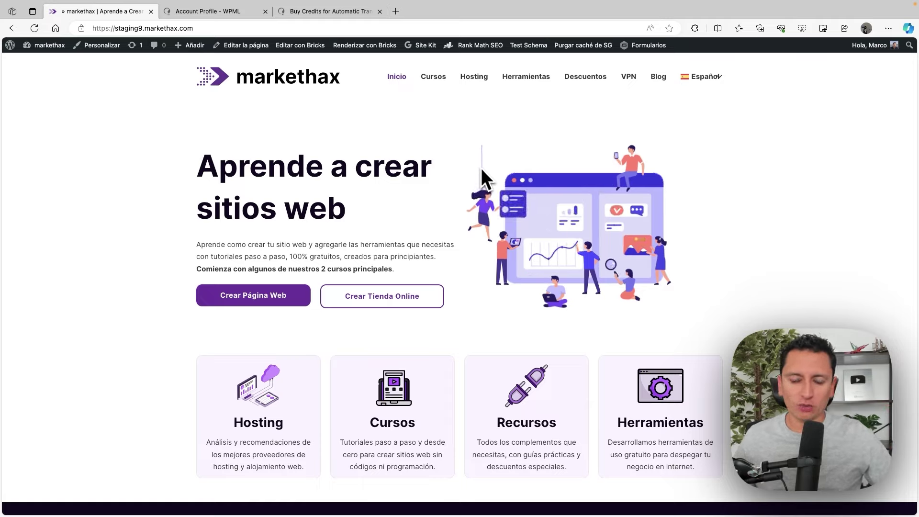
{"action": "mouse_move", "coordinate": [715, 86]}
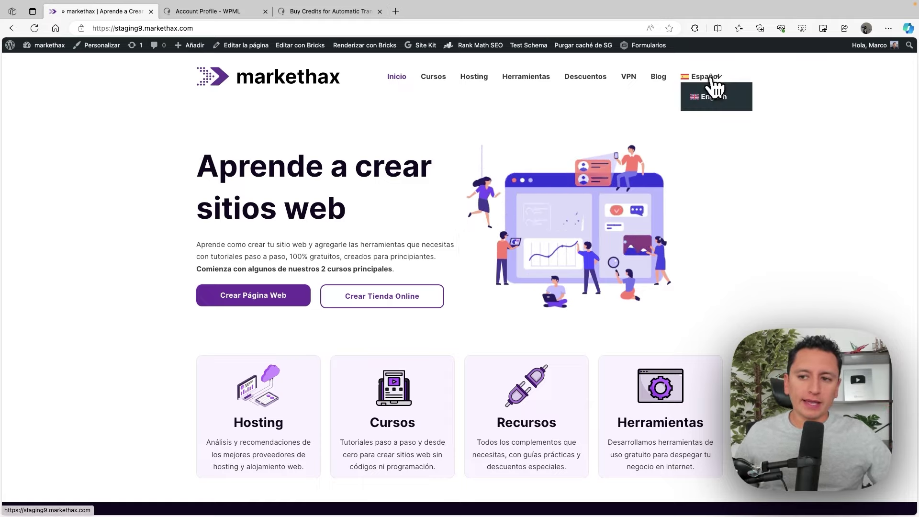
{"action": "left_click", "coordinate": [720, 104]}
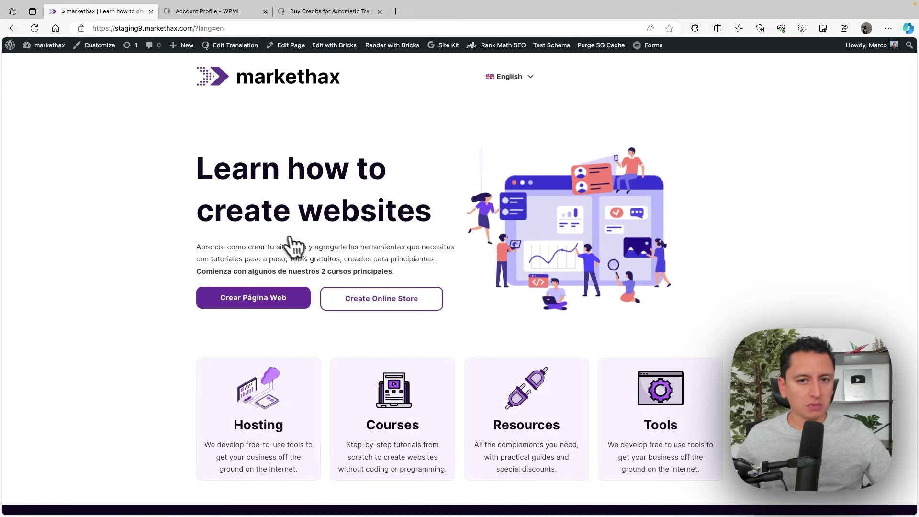
{"action": "scroll", "coordinate": [359, 235], "scroll_direction": "down", "scroll_amount": 6}
{"action": "scroll", "coordinate": [382, 297], "scroll_direction": "down", "scroll_amount": 8}
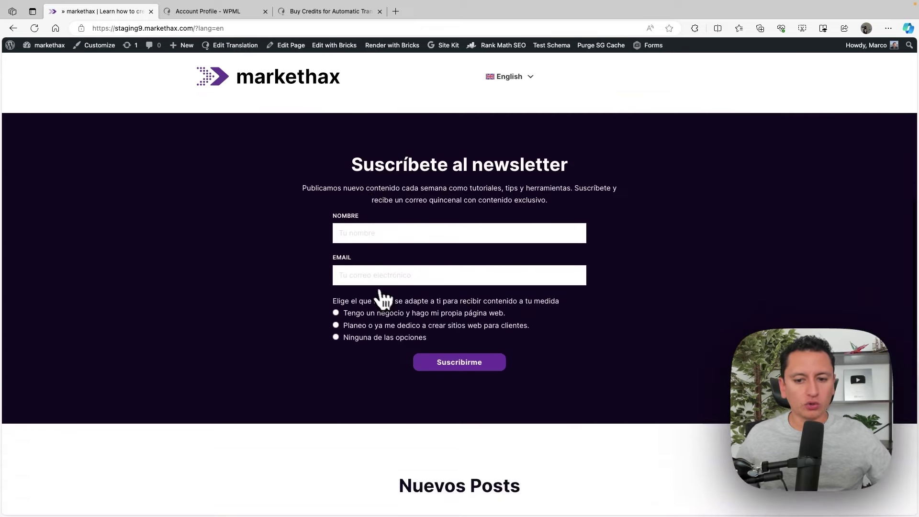
{"action": "scroll", "coordinate": [416, 251], "scroll_direction": "up", "scroll_amount": 7}
{"action": "scroll", "coordinate": [415, 251], "scroll_direction": "up", "scroll_amount": 8}
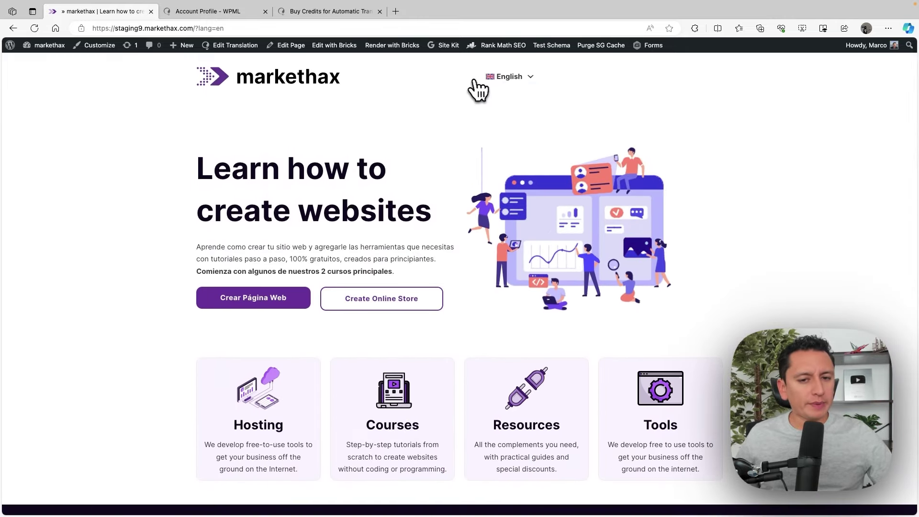
- Go to the WordPress dashboard and open the menu management page for the English site
{"action": "mouse_move", "coordinate": [45, 48]}
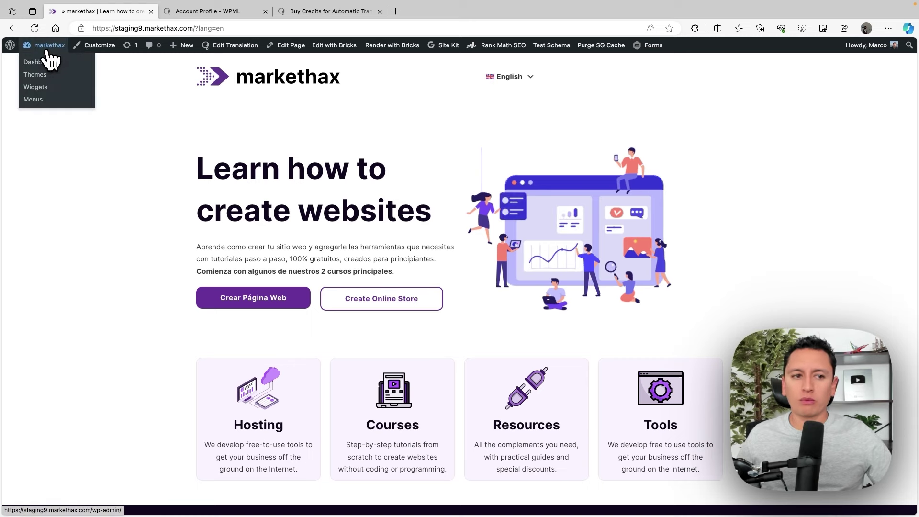
{"action": "left_click", "coordinate": [28, 62]}
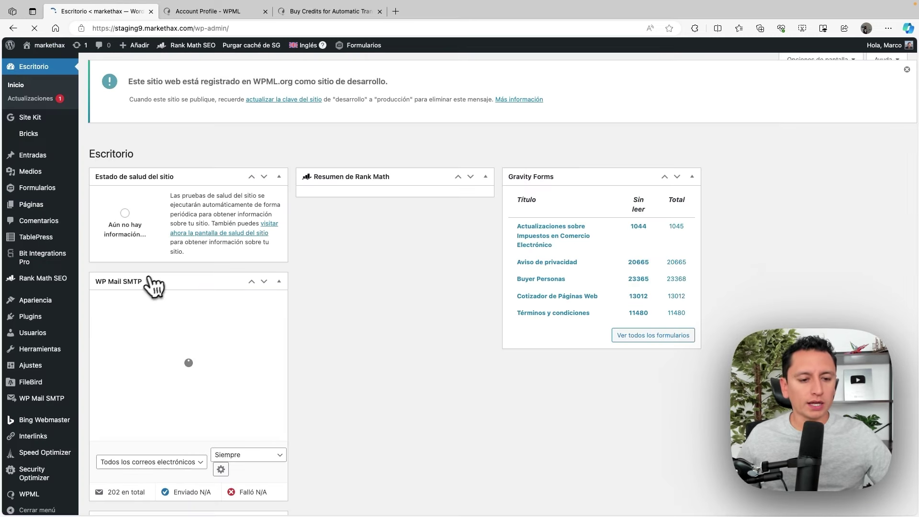
{"action": "mouse_move", "coordinate": [48, 322]}
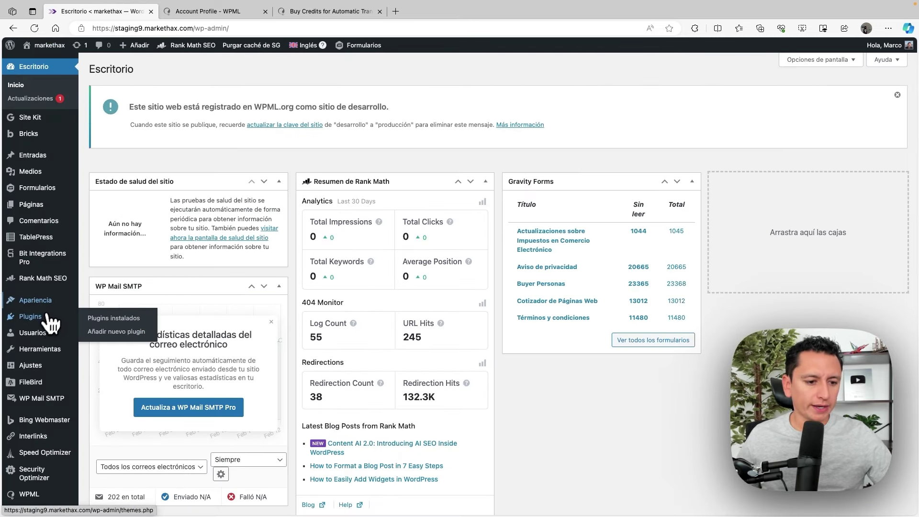
{"action": "mouse_move", "coordinate": [48, 304]}
{"action": "left_click", "coordinate": [98, 342]}
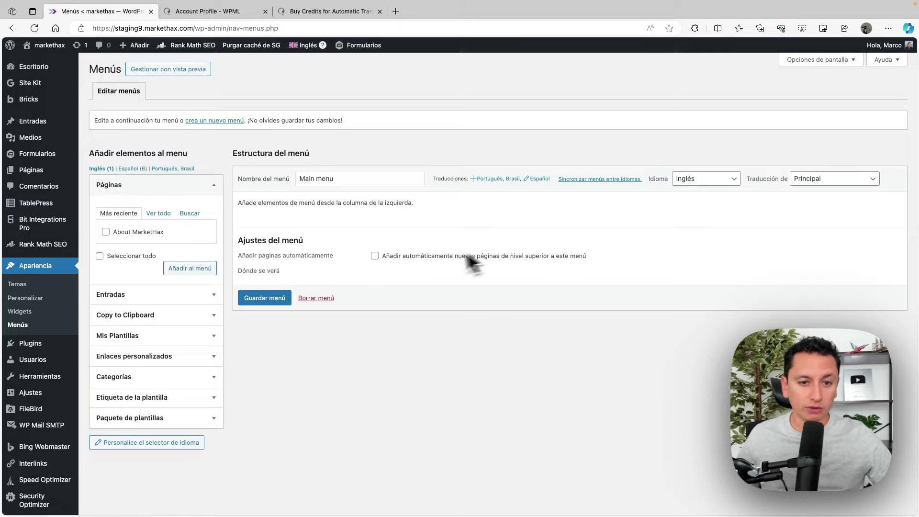
- Add the Home and About MarketHax pages to the English "Main menu" and save the menu
{"action": "left_click", "coordinate": [161, 214]}
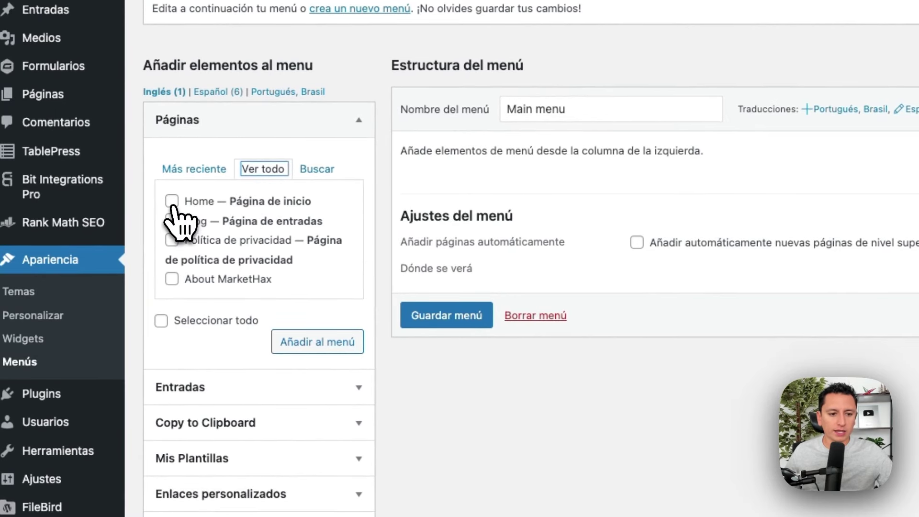
{"action": "left_click", "coordinate": [172, 201]}
{"action": "left_click", "coordinate": [172, 280]}
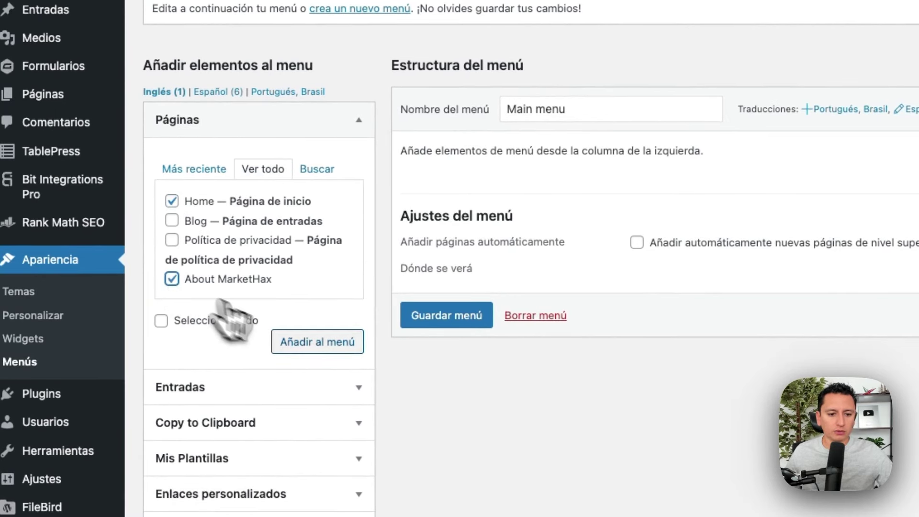
{"action": "left_click", "coordinate": [335, 349]}
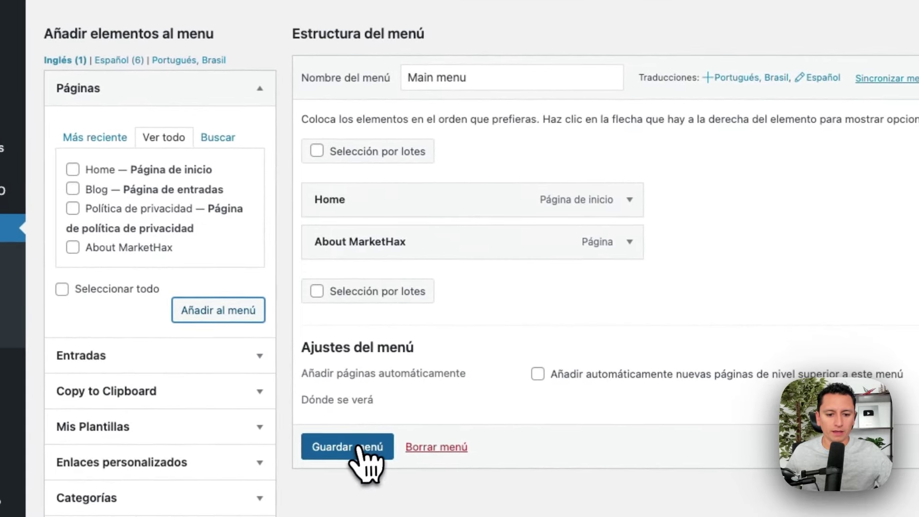
{"action": "left_click", "coordinate": [360, 453]}
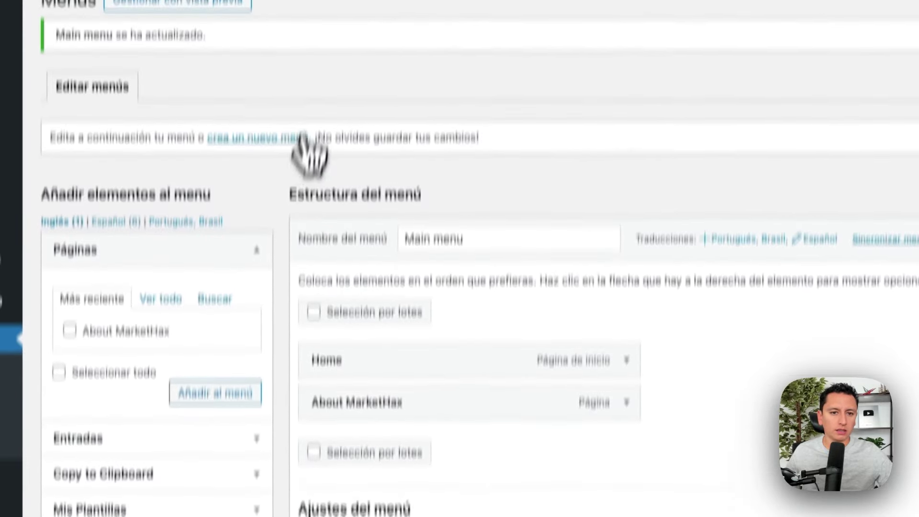
- Switch the admin language to Español and visit the site's Spanish home page
{"action": "mouse_move", "coordinate": [419, 60]}
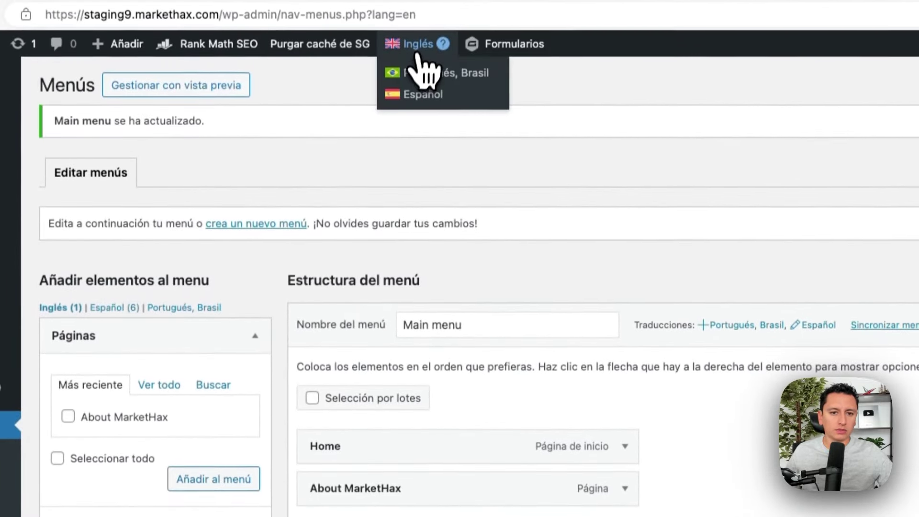
{"action": "left_click", "coordinate": [420, 105]}
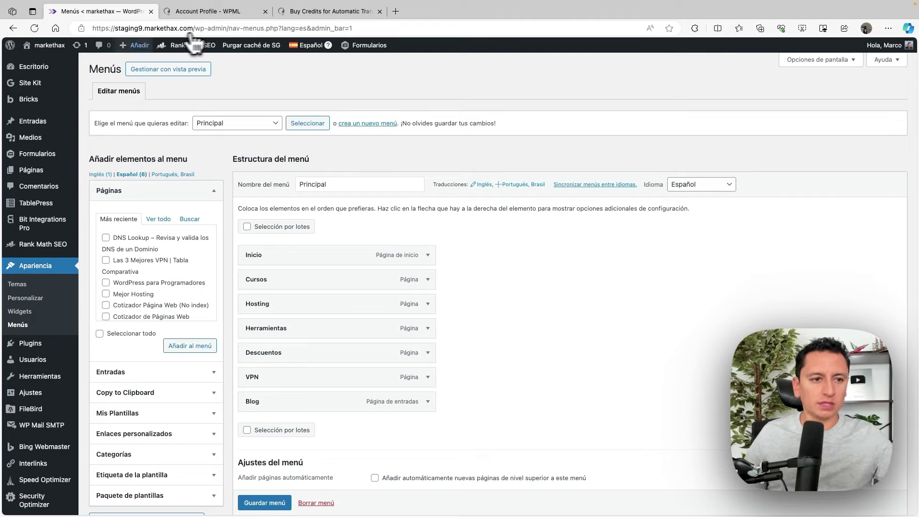
{"action": "left_click", "coordinate": [54, 62]}
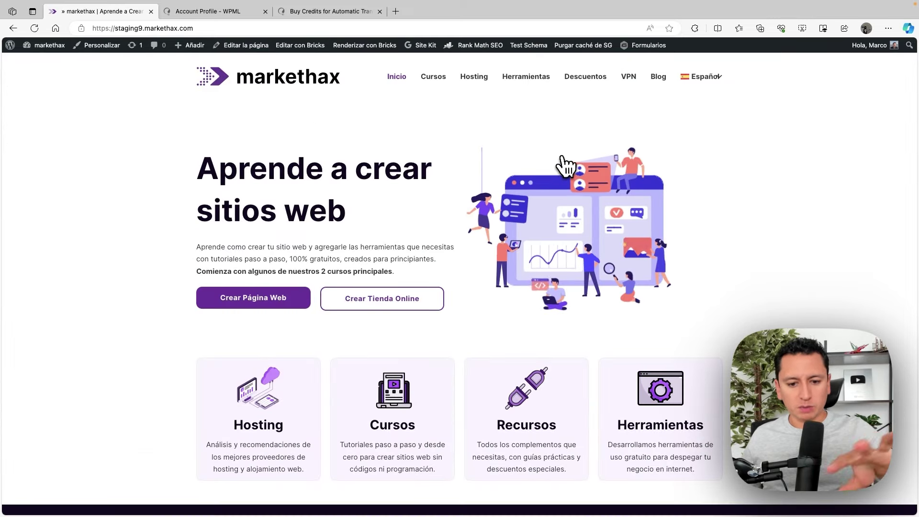
- Switch the site's home page to English, open the About MarketHax page from its navigation and review that page's translated content
{"action": "mouse_move", "coordinate": [703, 80]}
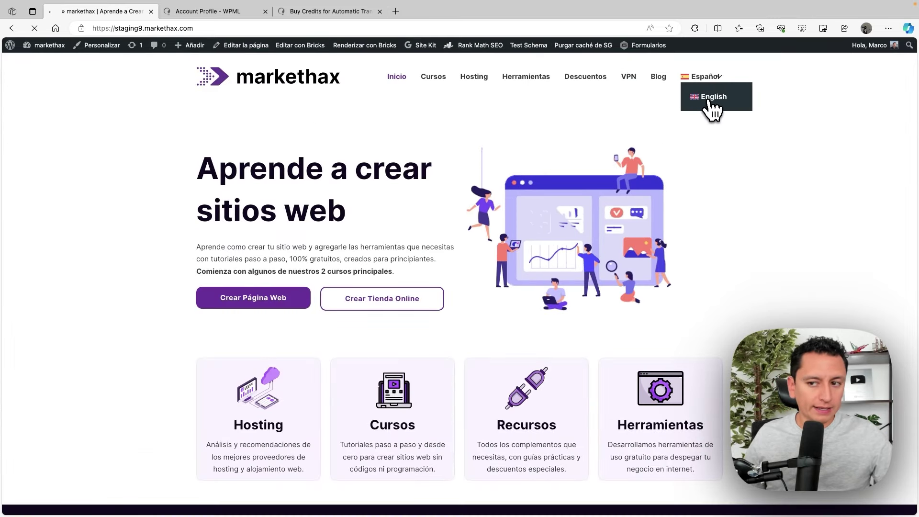
{"action": "left_click", "coordinate": [709, 98]}
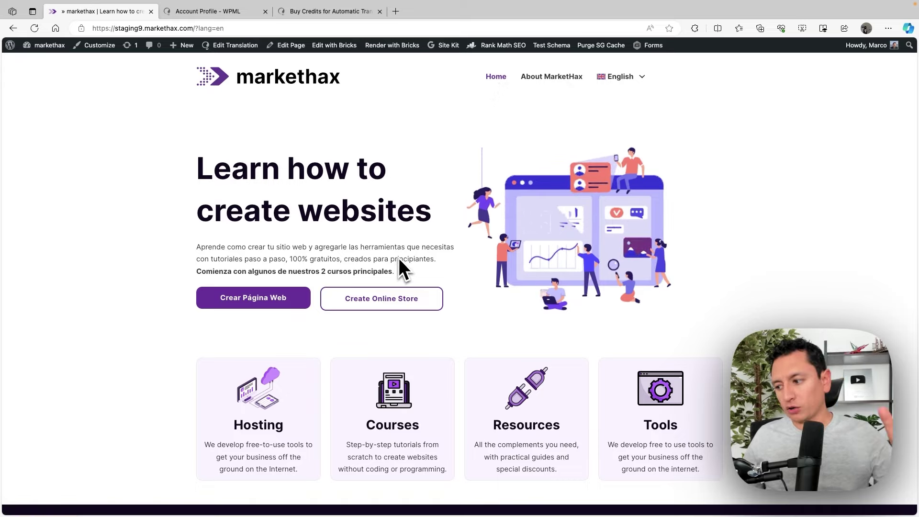
{"action": "left_click", "coordinate": [555, 80]}
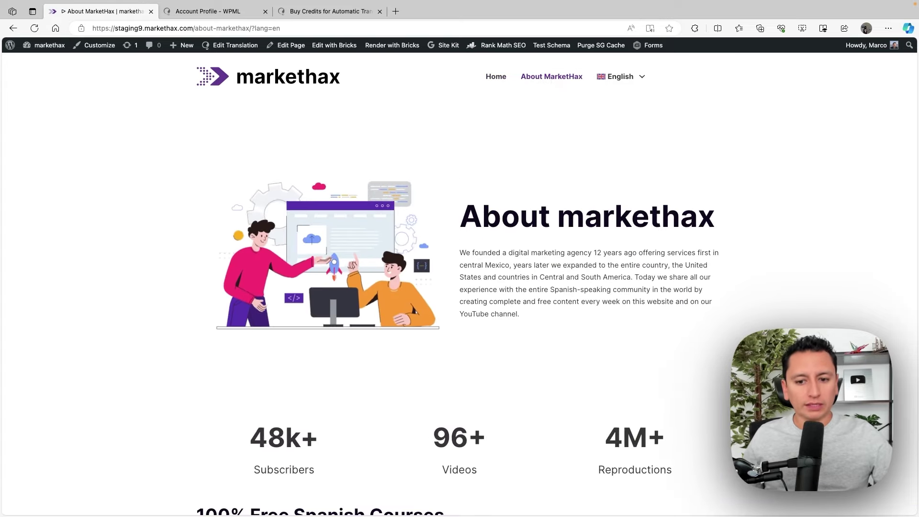
{"action": "scroll", "coordinate": [514, 278], "scroll_direction": "down", "scroll_amount": 9}
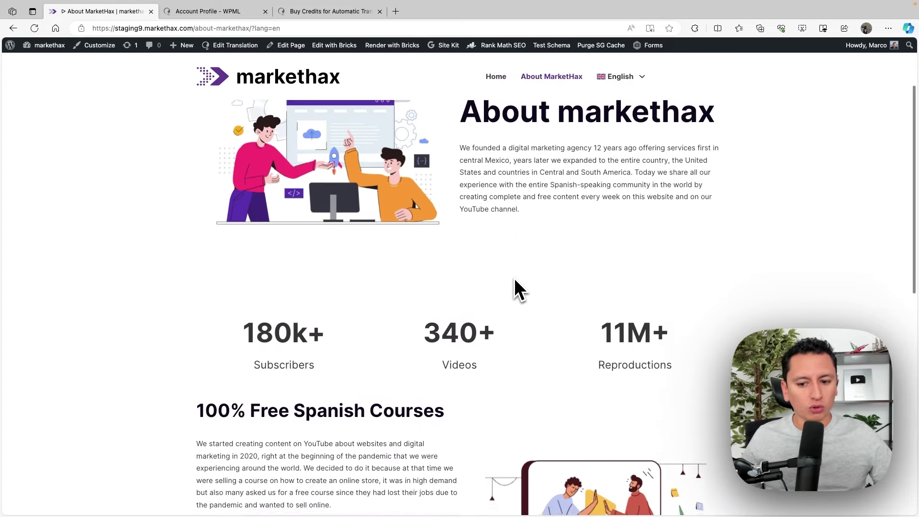
{"action": "scroll", "coordinate": [514, 277], "scroll_direction": "up", "scroll_amount": 4}
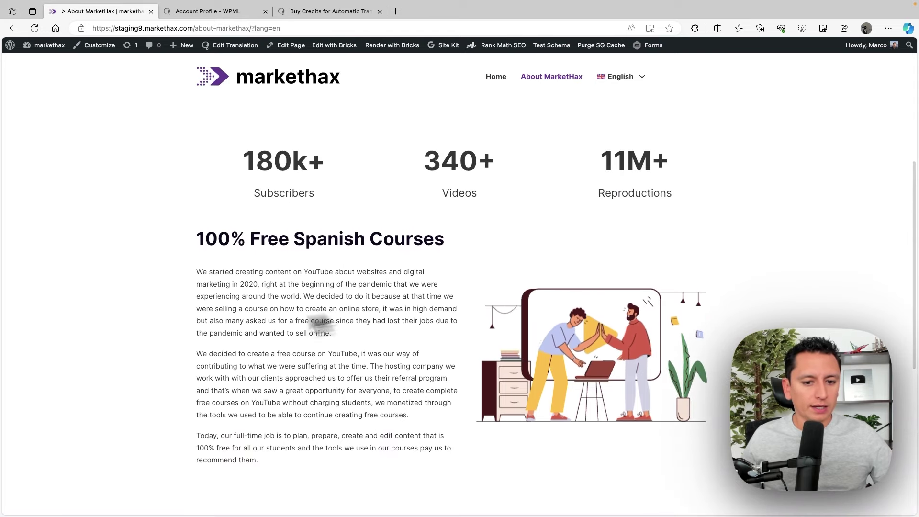
{"action": "scroll", "coordinate": [431, 307], "scroll_direction": "up", "scroll_amount": 3}
{"action": "scroll", "coordinate": [425, 305], "scroll_direction": "up", "scroll_amount": 3}
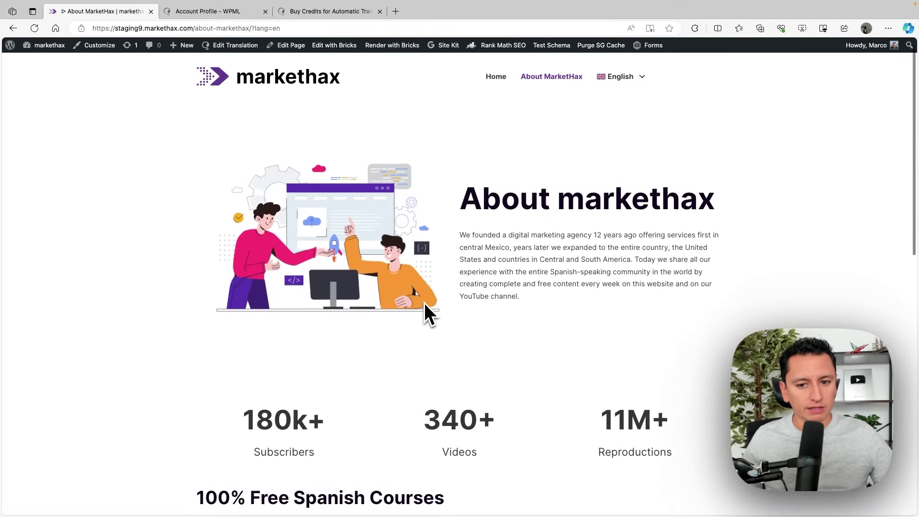